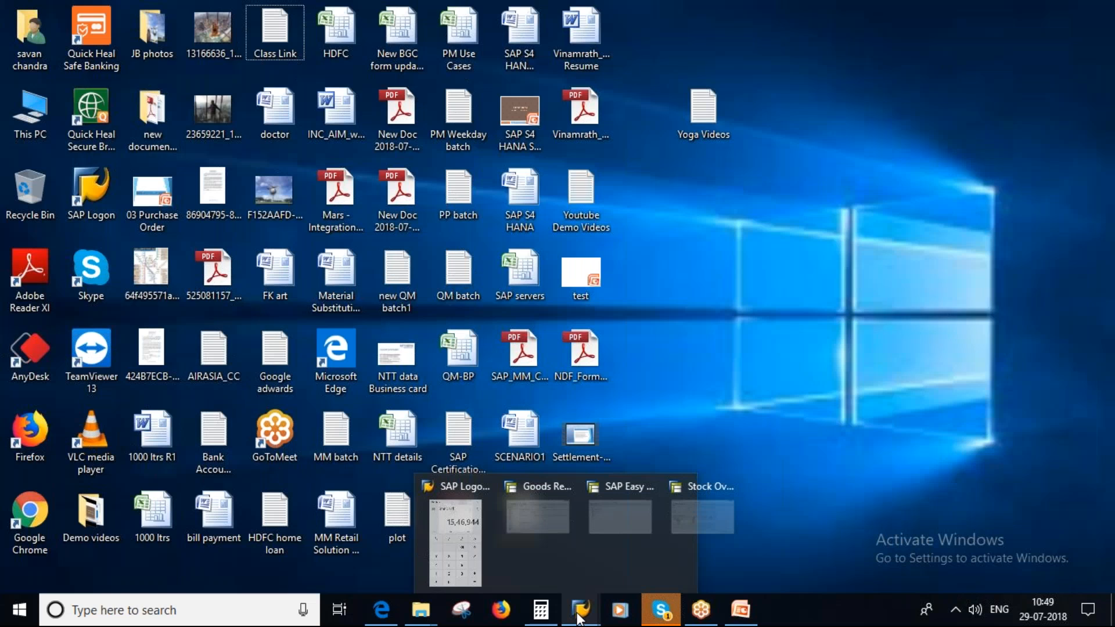
Close the SAP Easy Access session and switch to the Stock Overview session
{"action": "left_click", "coordinate": [620, 516]}
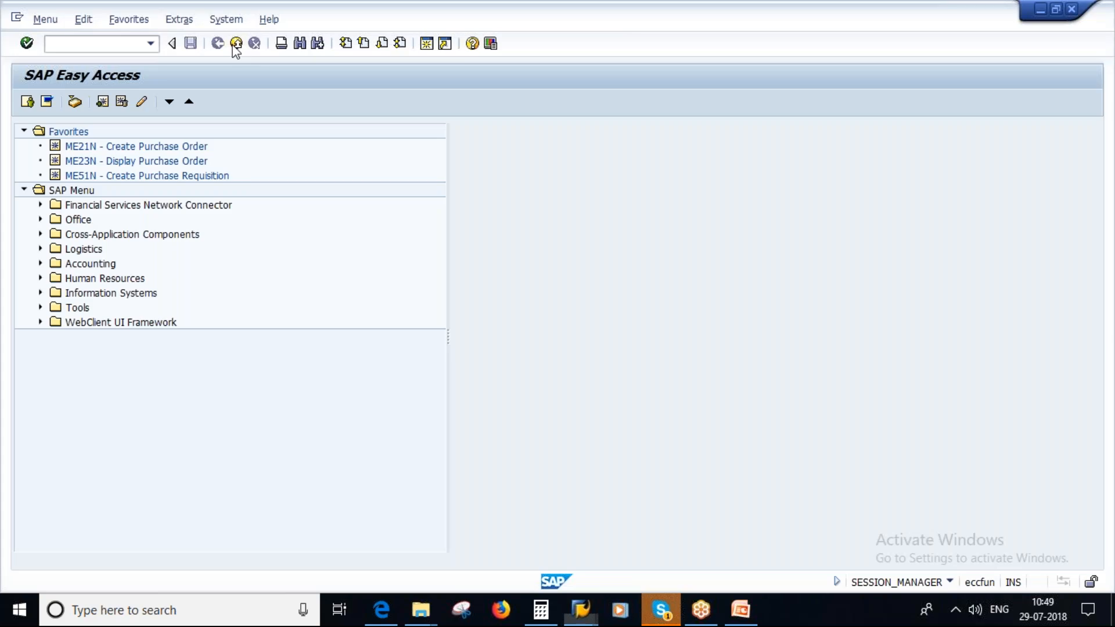
{"action": "left_click", "coordinate": [234, 45]}
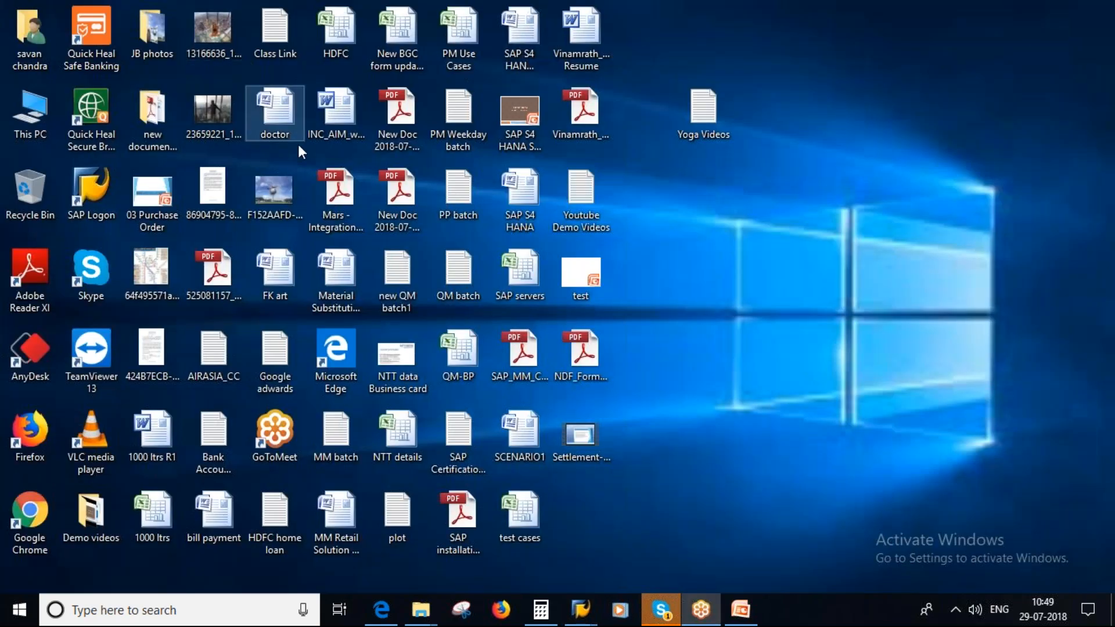
{"action": "mouse_move", "coordinate": [581, 610]}
{"action": "left_click", "coordinate": [696, 528]}
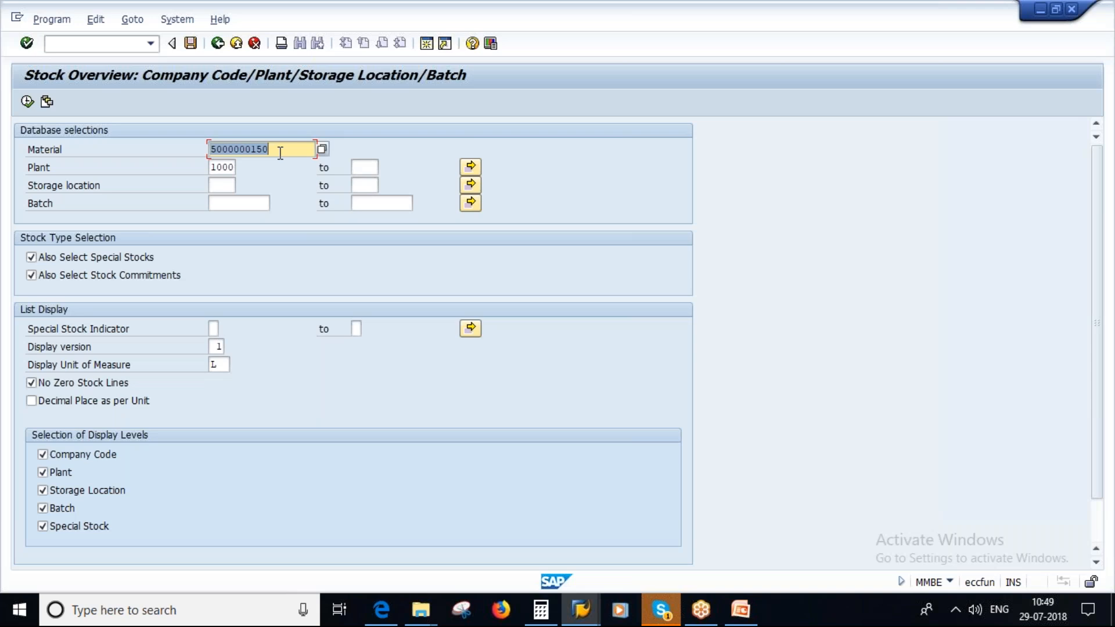
{"action": "key", "text": "Home"}
{"action": "left_click", "coordinate": [85, 47]}
{"action": "type", "text": "/nmm0"}
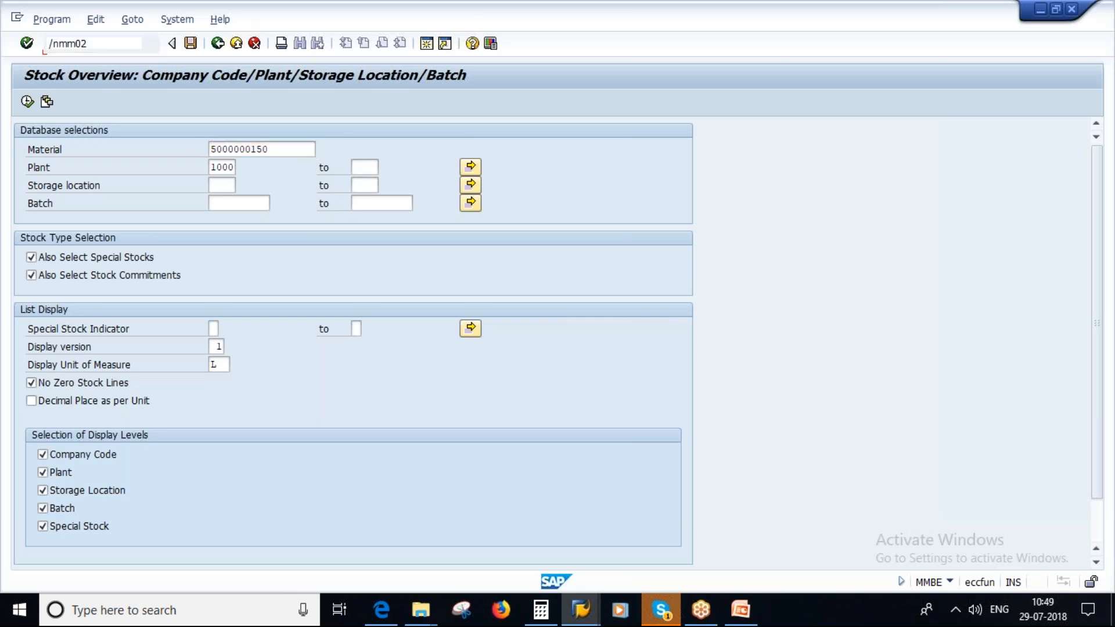
{"action": "key", "text": "Return"}
{"action": "key", "text": "Return"}
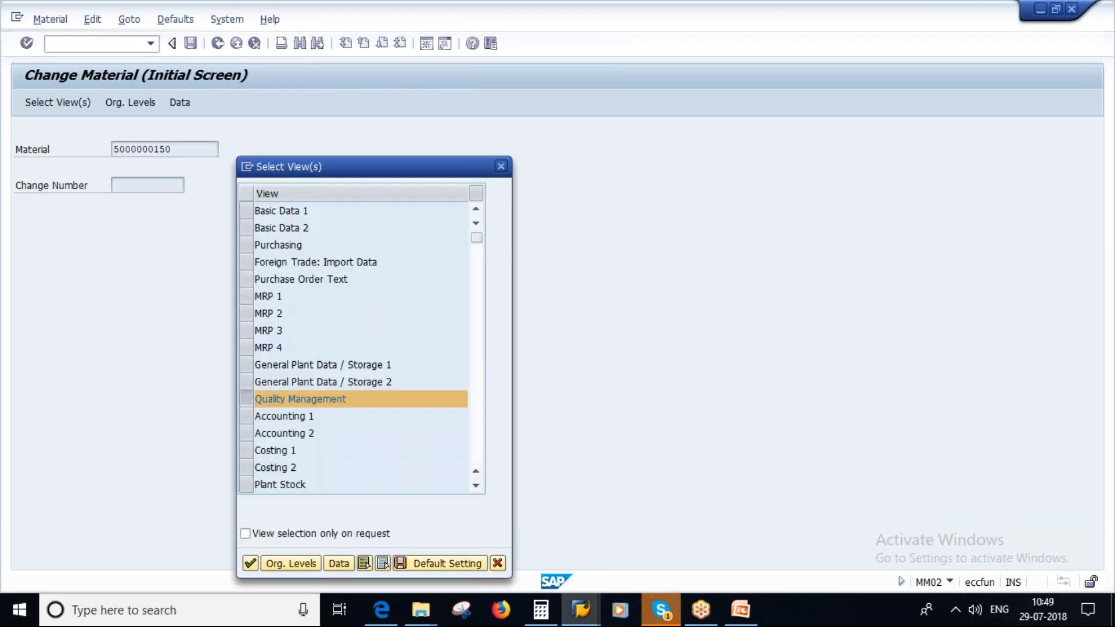
{"action": "key", "text": "Return"}
{"action": "key", "text": "Return"}
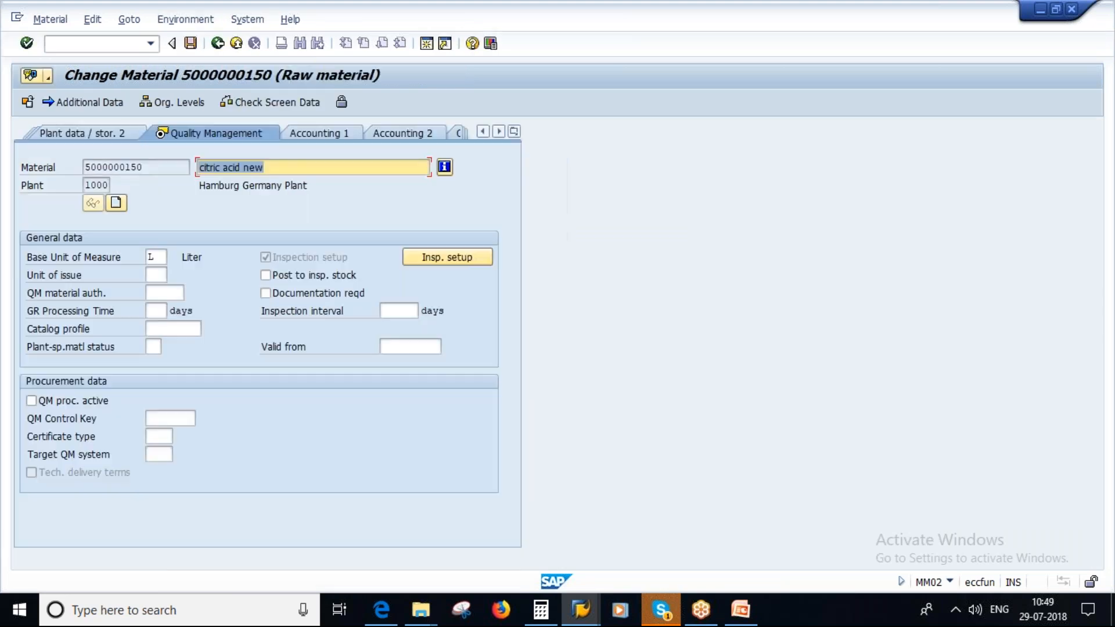
Switch the material to its Plant data / stor. 1 view for plant 1000 without a storage location
{"action": "left_click", "coordinate": [514, 132]}
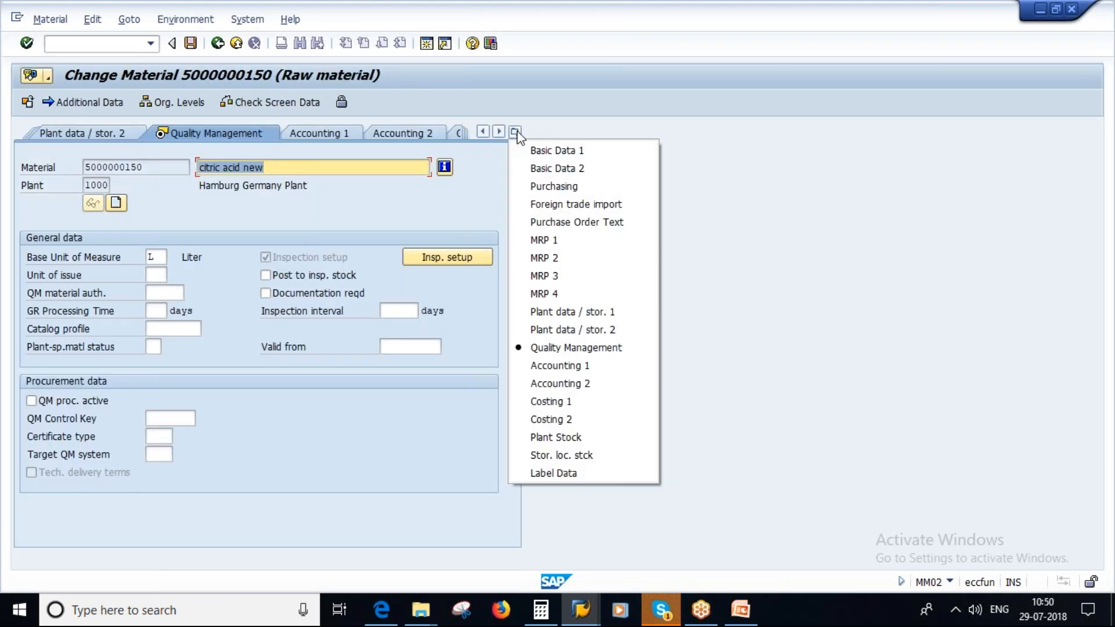
{"action": "left_click", "coordinate": [593, 308]}
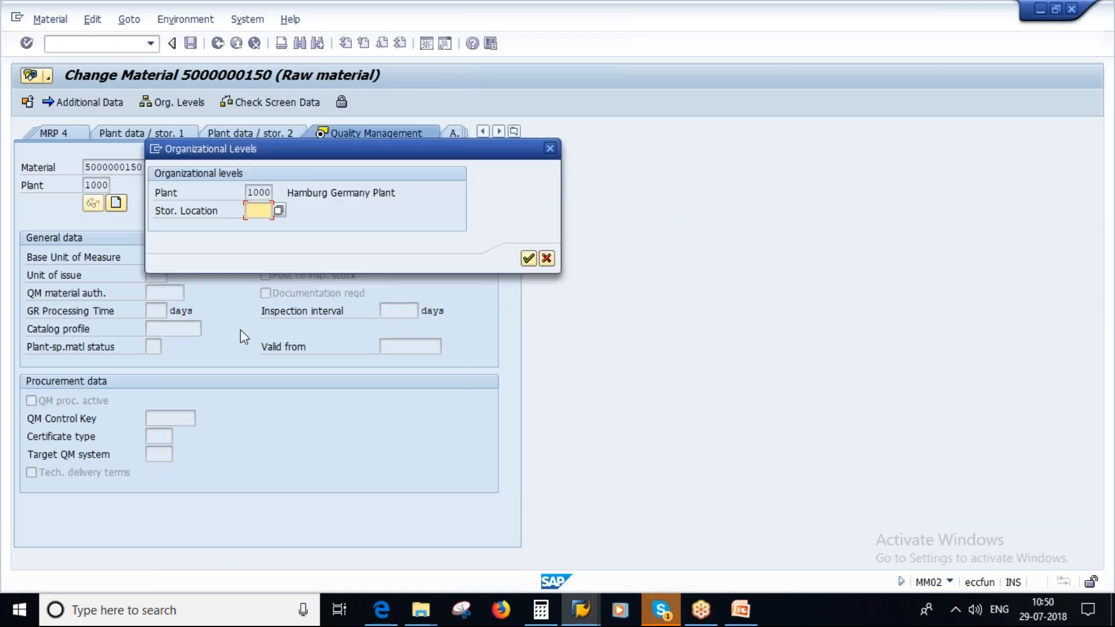
{"action": "left_click", "coordinate": [528, 258]}
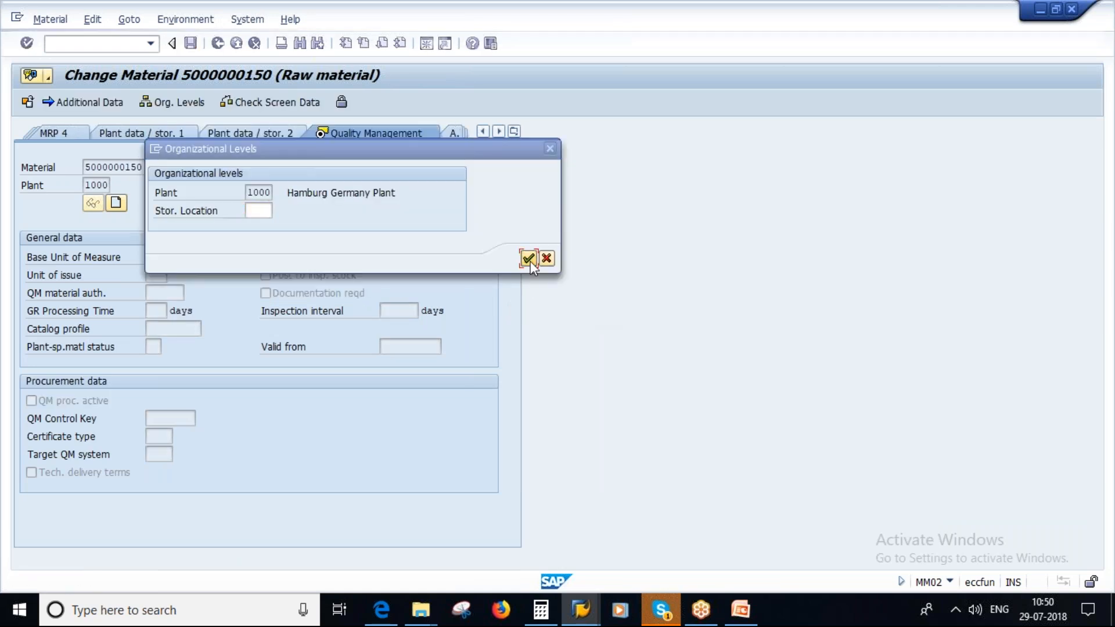
Clear the material's minimum remaining shelf life and total shelf life, and save the material
{"action": "left_click", "coordinate": [167, 439]}
{"action": "key", "text": "BackSpace"}
{"action": "key", "text": "BackSpace"}
{"action": "key", "text": "Tab"}
{"action": "key", "text": "BackSpace"}
{"action": "key", "text": "Tab"}
{"action": "key", "text": "BackSpace"}
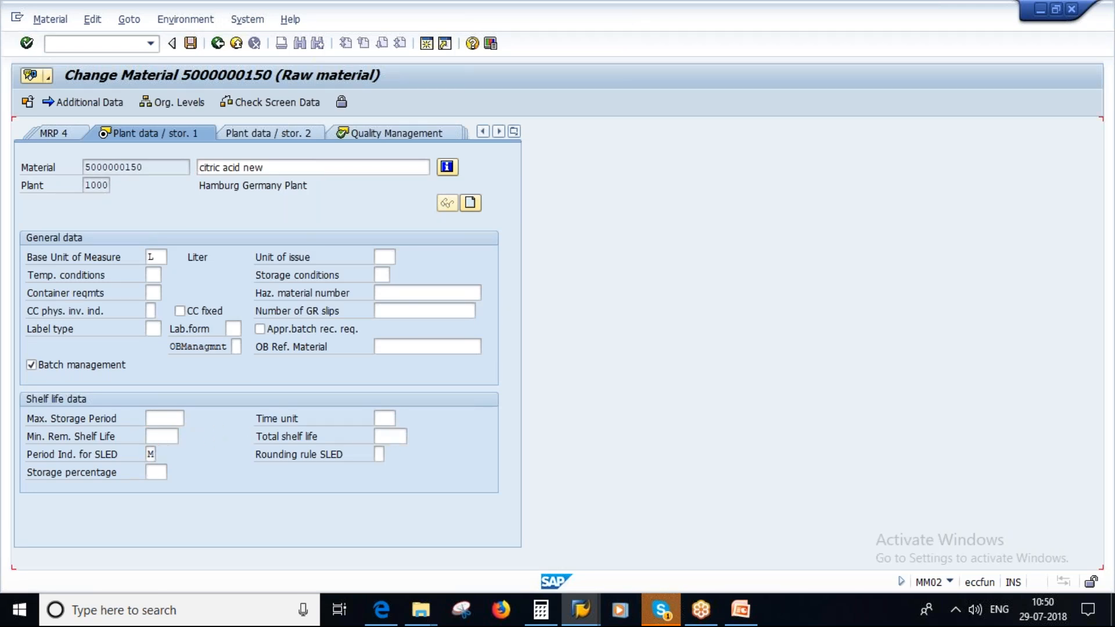
{"action": "key", "text": "Return"}
{"action": "left_click", "coordinate": [191, 43]}
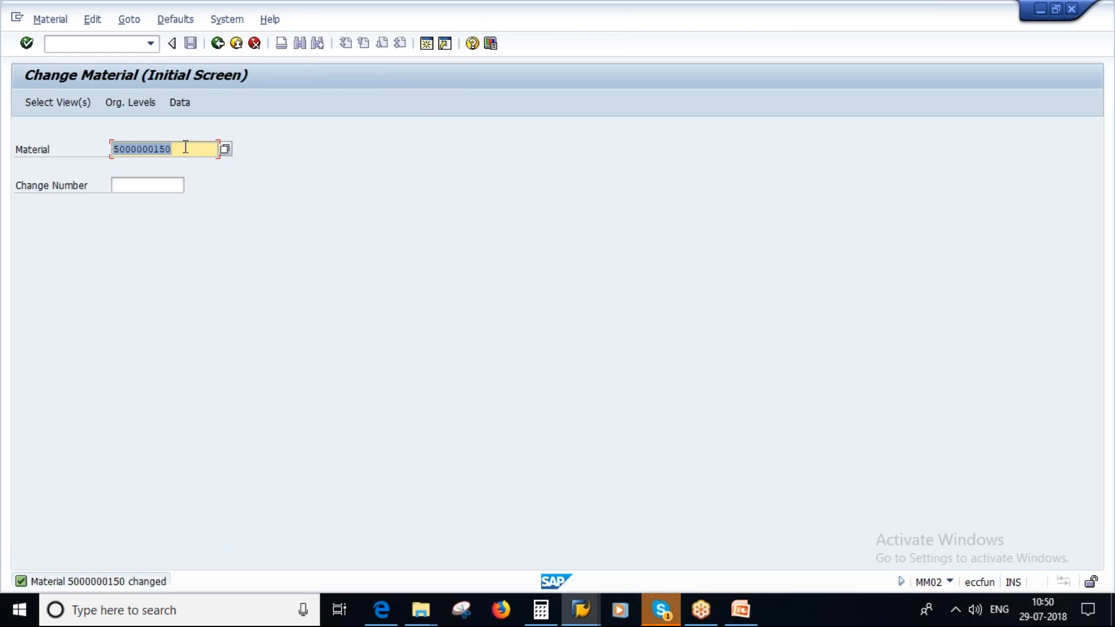
{"action": "left_click_drag", "start_coordinate": [187, 148], "coordinate": [110, 149]}
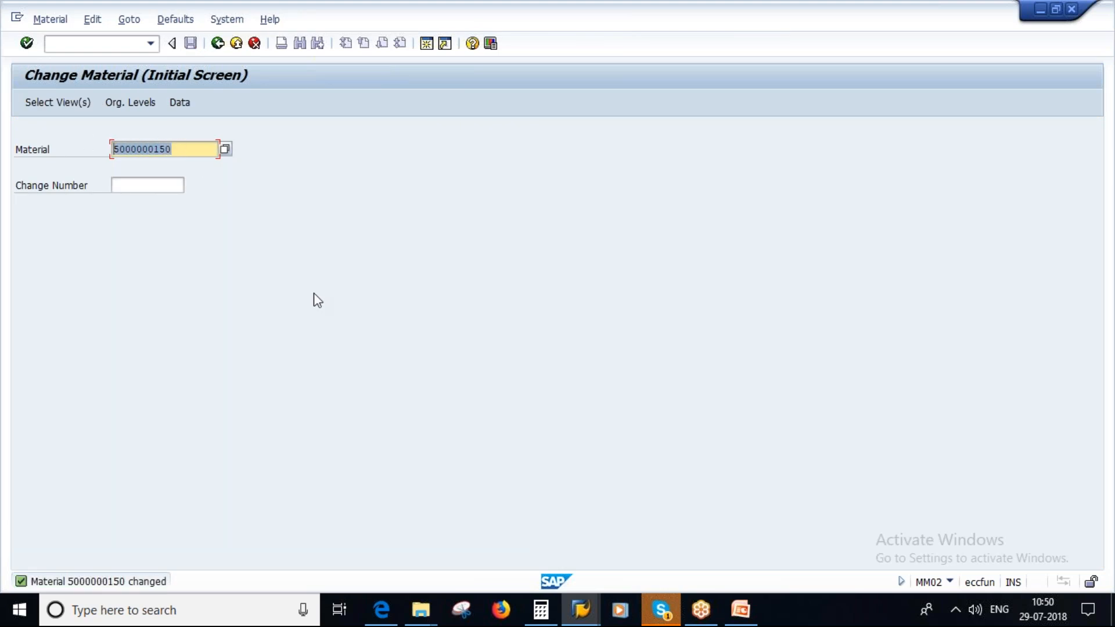
{"action": "left_click", "coordinate": [218, 43]}
{"action": "type", "text": "mmbe"}
{"action": "key", "text": "Return"}
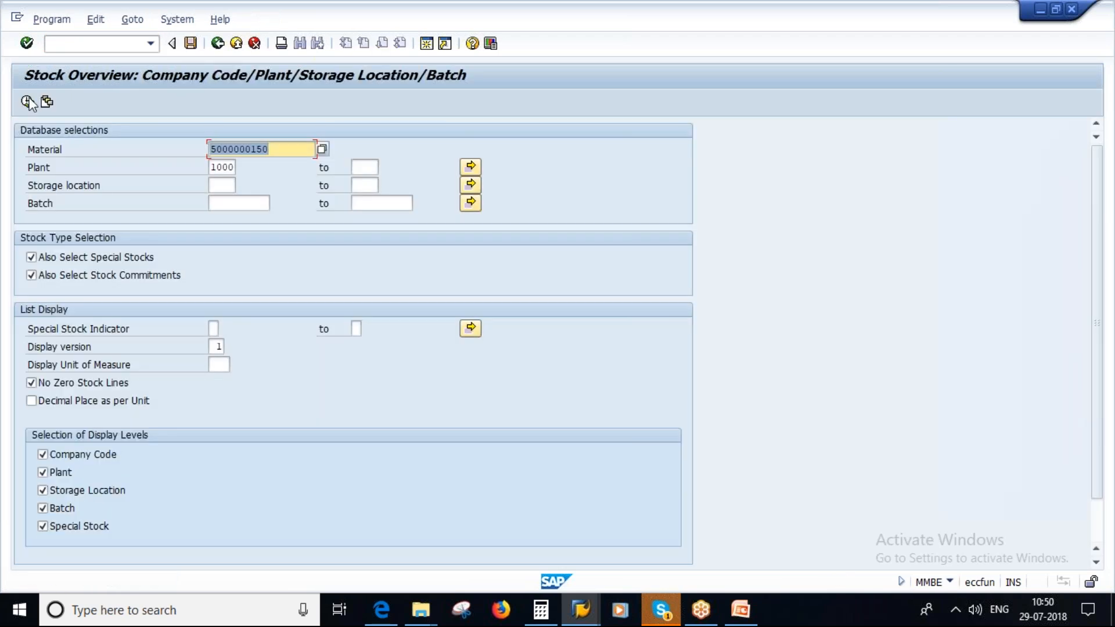
{"action": "left_click", "coordinate": [27, 102]}
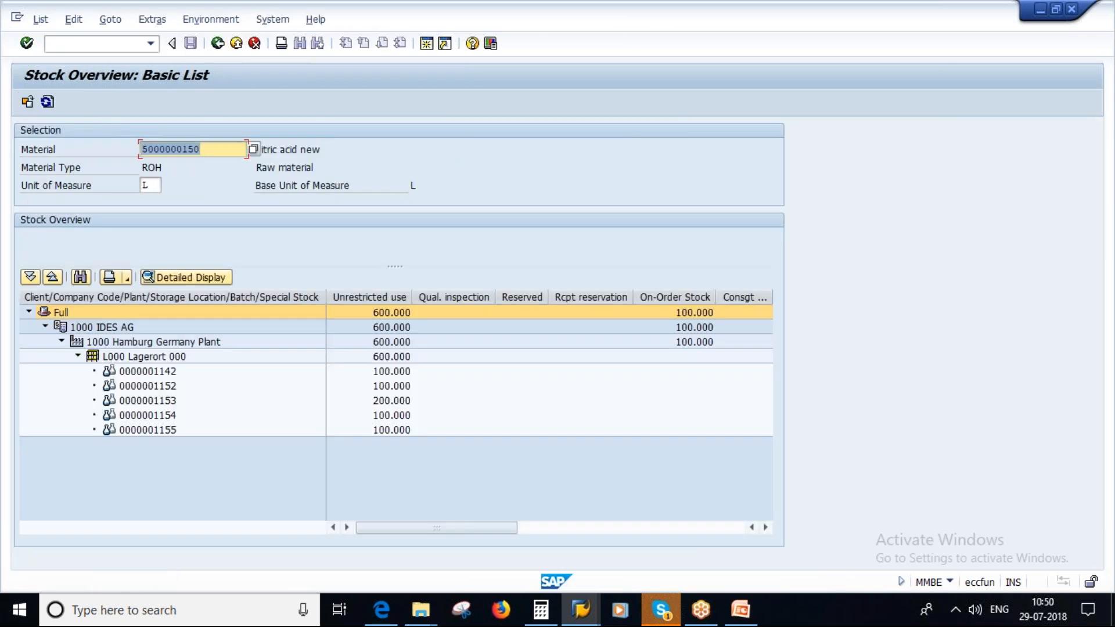
Open a new session beside the stock overview and start the goods issue transaction mb1a
{"action": "left_click", "coordinate": [581, 611]}
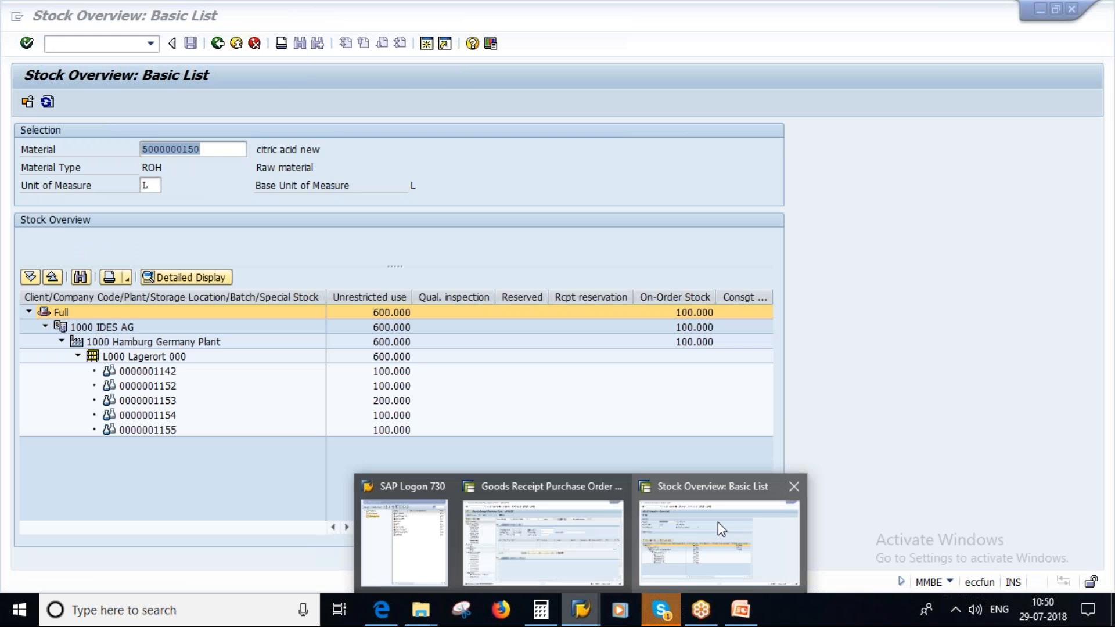
{"action": "left_click", "coordinate": [718, 522]}
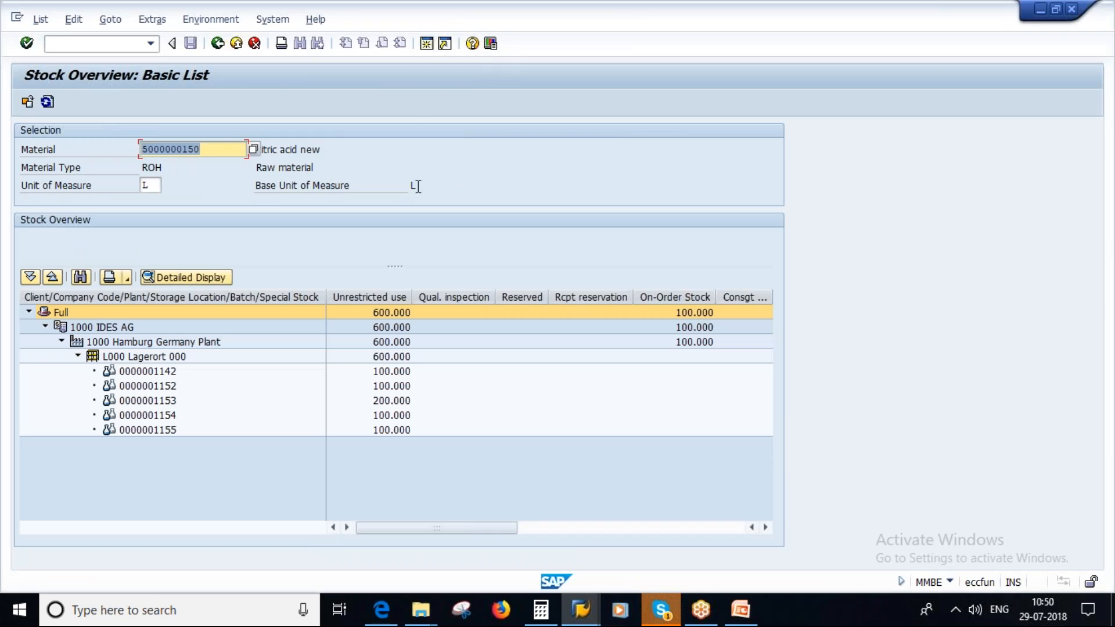
{"action": "left_click", "coordinate": [427, 43]}
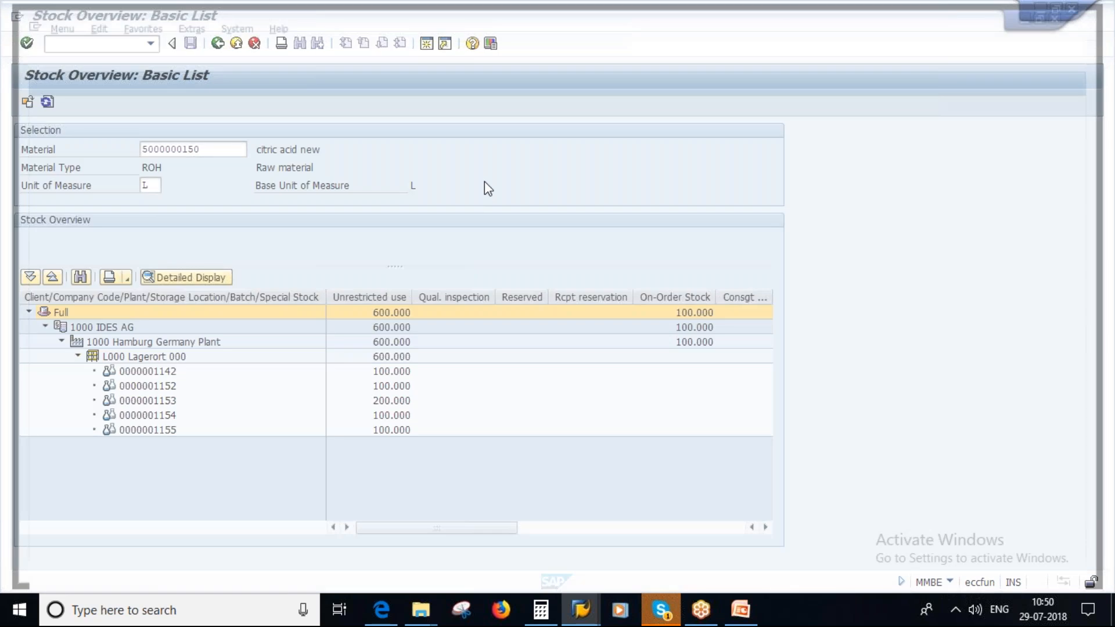
{"action": "type", "text": "mb1a"}
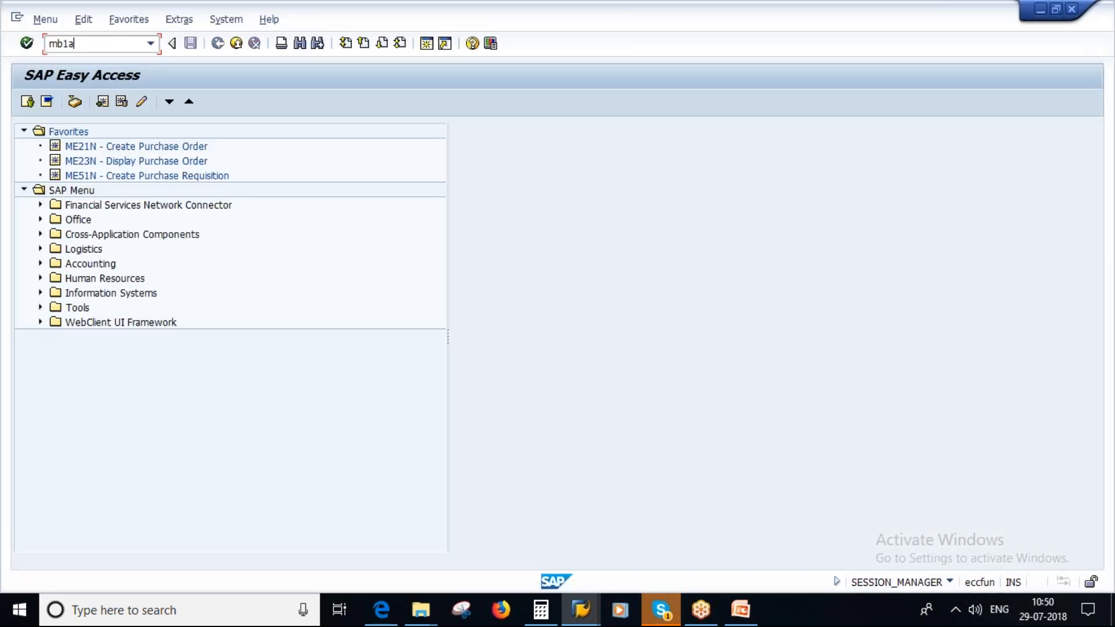
{"action": "key", "text": "Return"}
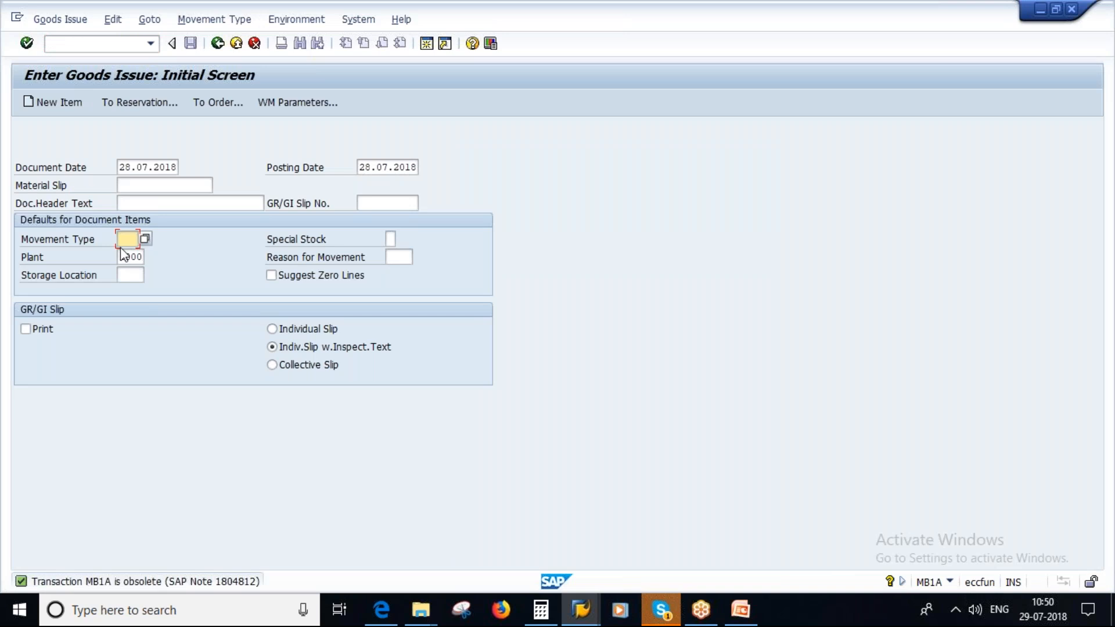
Set up the goods issue with movement type 201, plant 1000, storage location L000 and cost center 1000
{"action": "type", "text": "201"}
{"action": "key", "text": "Tab"}
{"action": "key", "text": "Tab"}
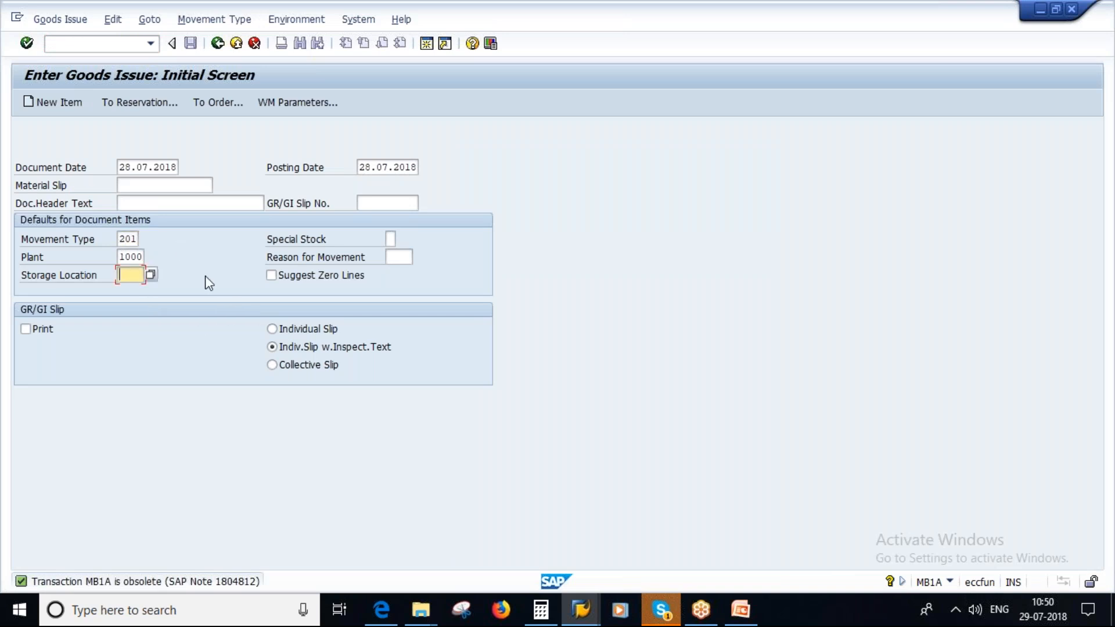
{"action": "type", "text": "1000"}
{"action": "key", "text": "Return"}
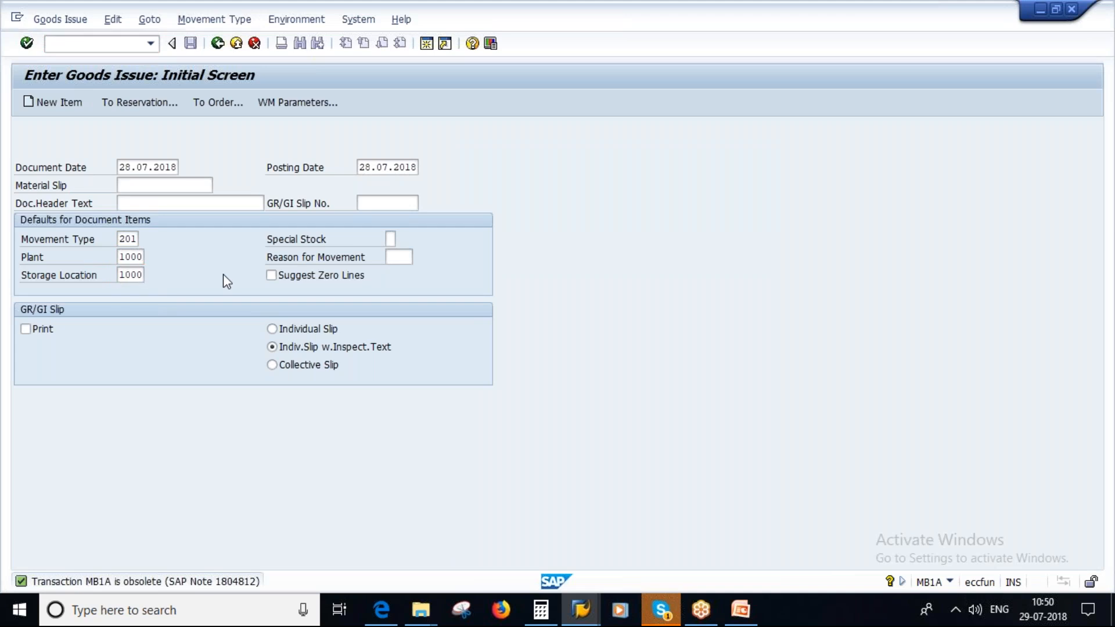
{"action": "type", "text": "1000"}
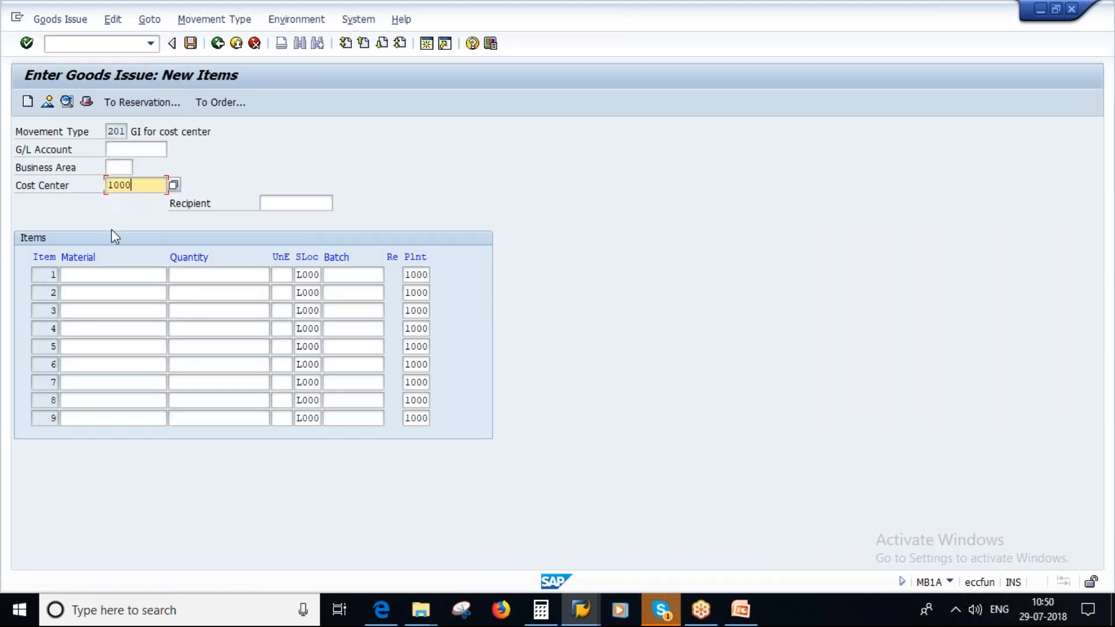
{"action": "left_click", "coordinate": [88, 271]}
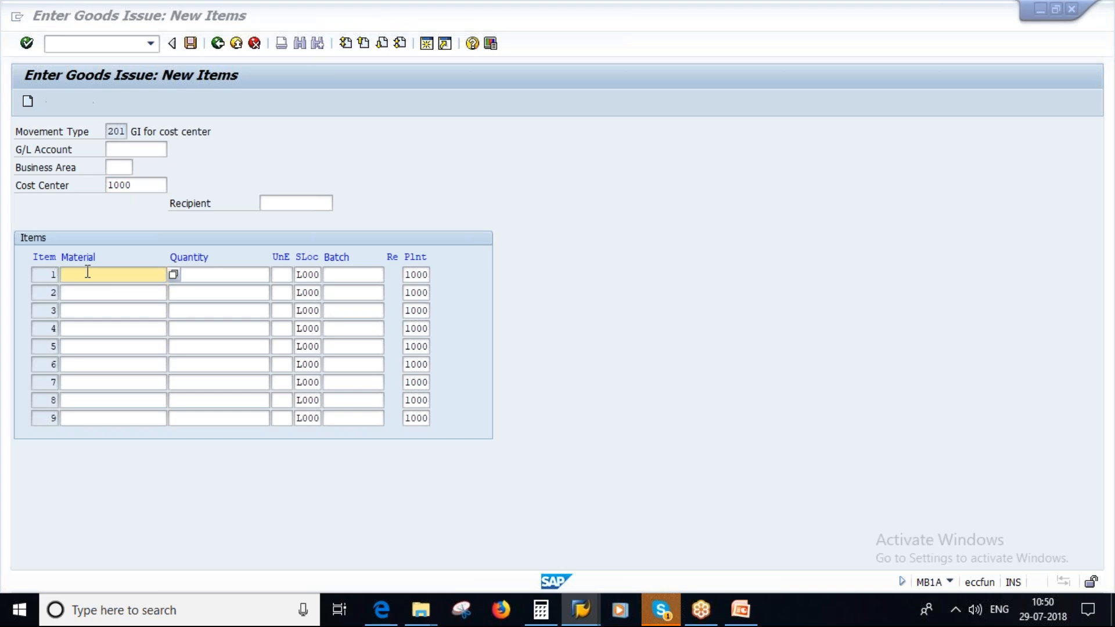
{"action": "key", "text": "alt+Tab"}
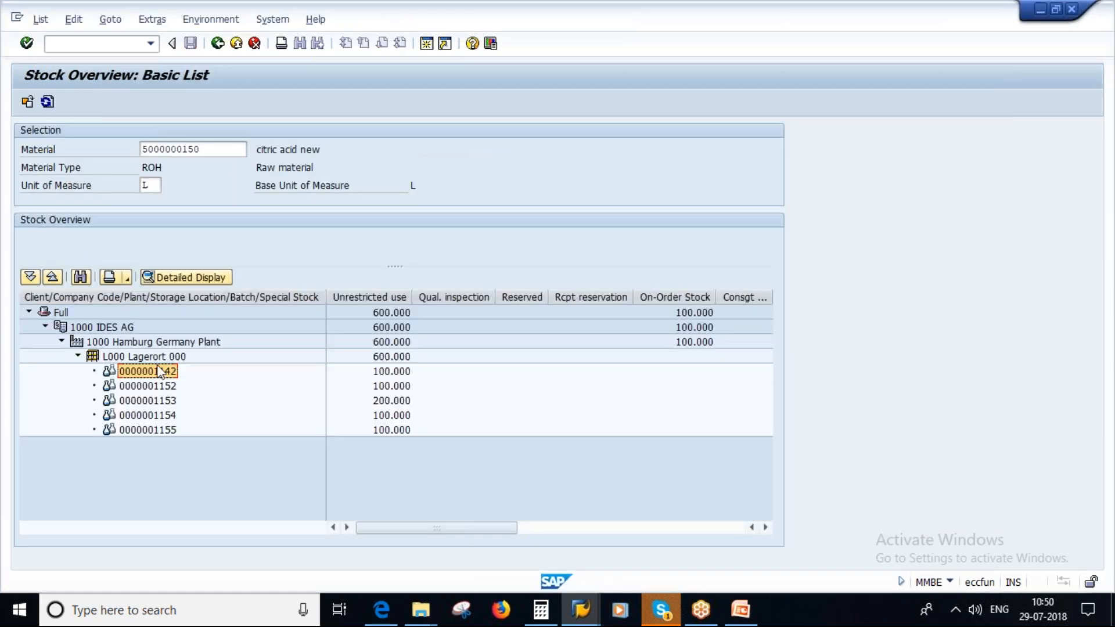
{"action": "left_click_drag", "start_coordinate": [205, 146], "coordinate": [142, 149]}
{"action": "key", "text": "ctrl+c"}
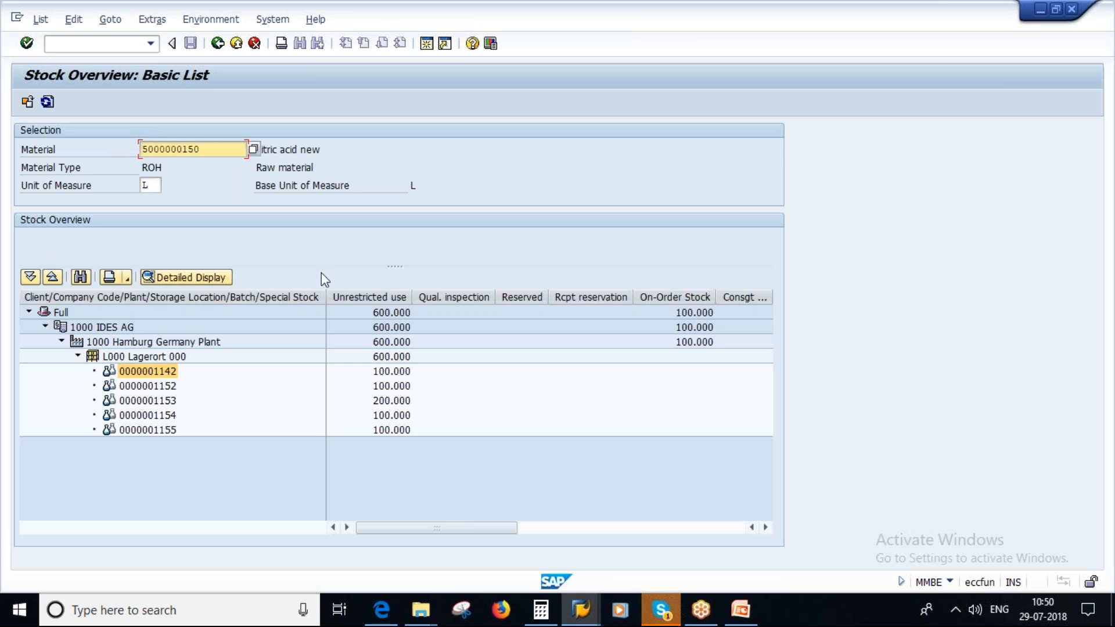
{"action": "key", "text": "alt+Tab"}
{"action": "key", "text": "ctrl+v"}
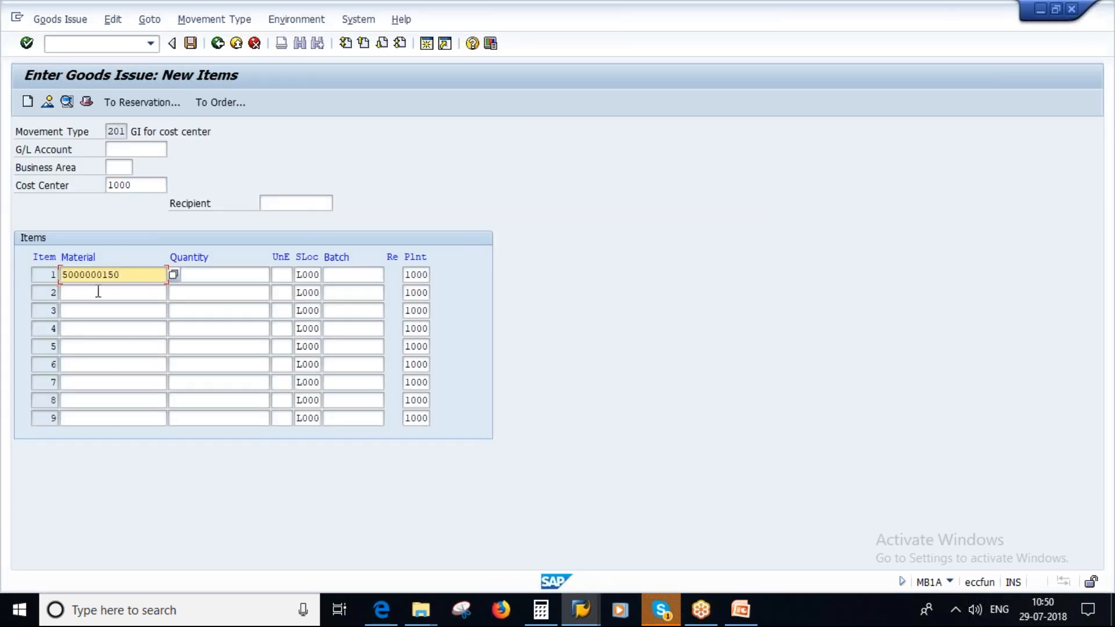
{"action": "left_click", "coordinate": [97, 292]}
{"action": "key", "text": "ctrl+v"}
{"action": "left_click", "coordinate": [97, 310]}
{"action": "key", "text": "ctrl+v"}
{"action": "left_click", "coordinate": [98, 328]}
{"action": "key", "text": "ctrl+v"}
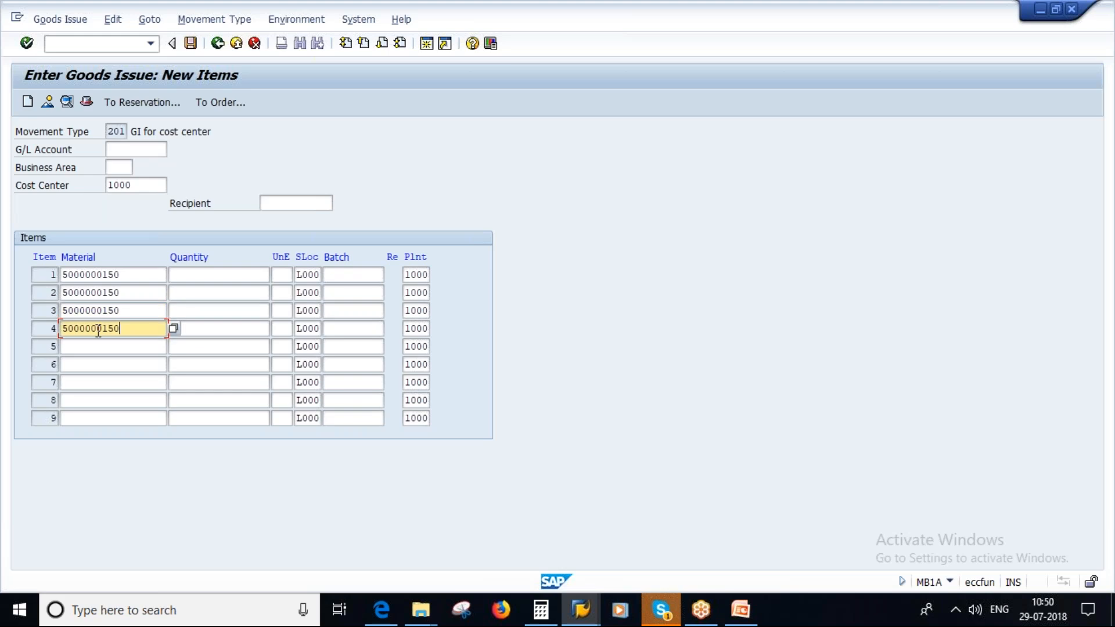
{"action": "left_click", "coordinate": [99, 346]}
{"action": "key", "text": "ctrl+v"}
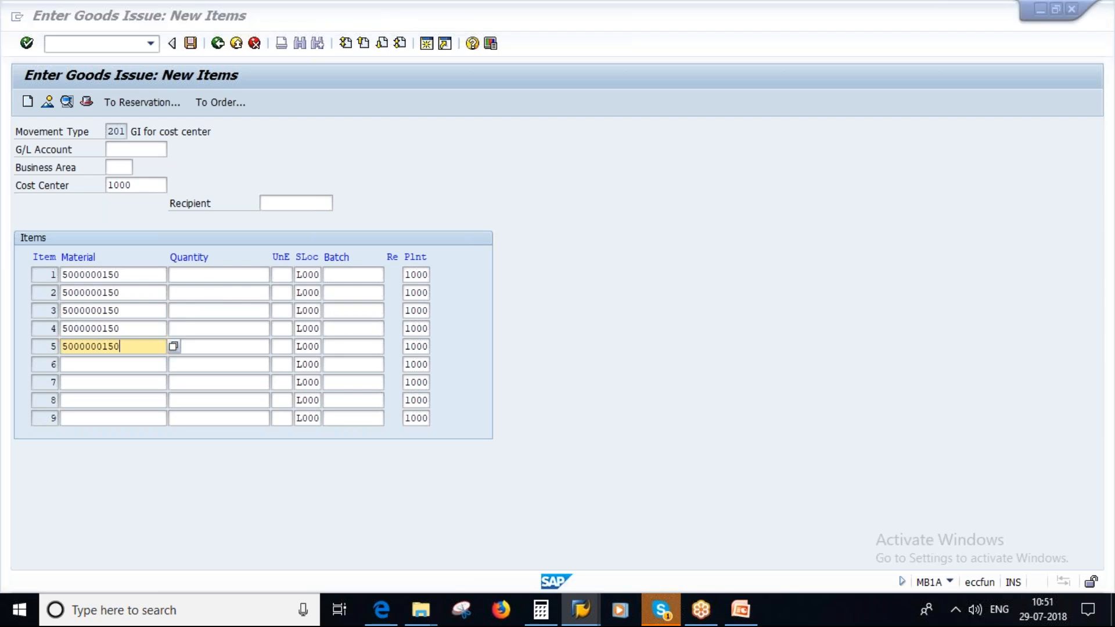
Enter the batch stock quantities from the stock overview in the goods issue: 100 for items 1 and 2, 200 for item 3
{"action": "key", "text": "alt+Tab"}
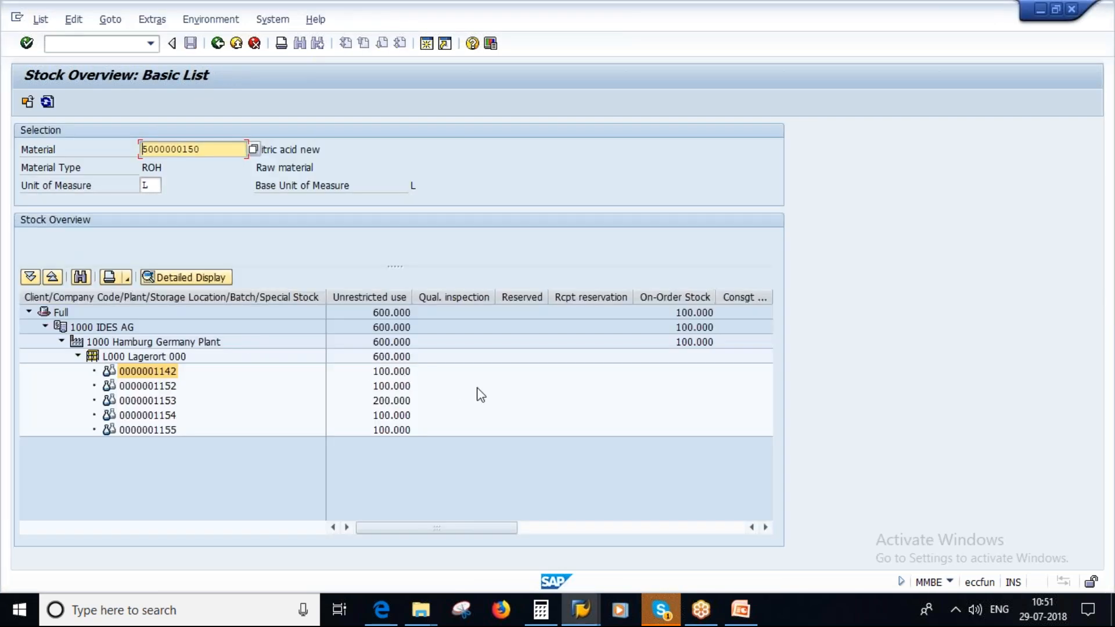
{"action": "key", "text": "alt+Tab"}
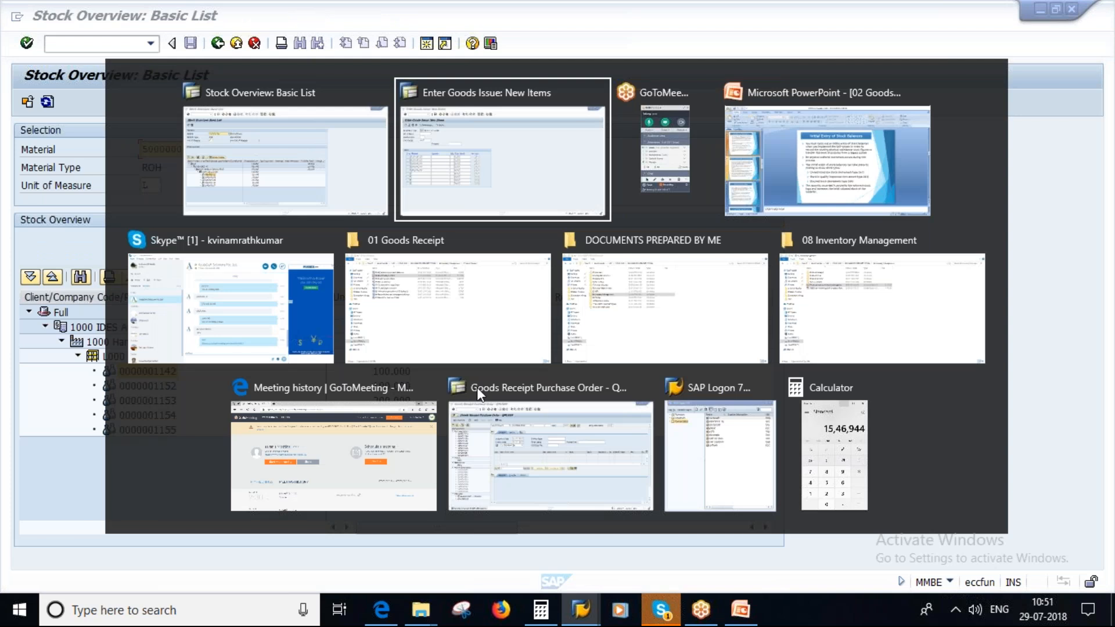
{"action": "type", "text": "100"}
{"action": "key", "text": "Down"}
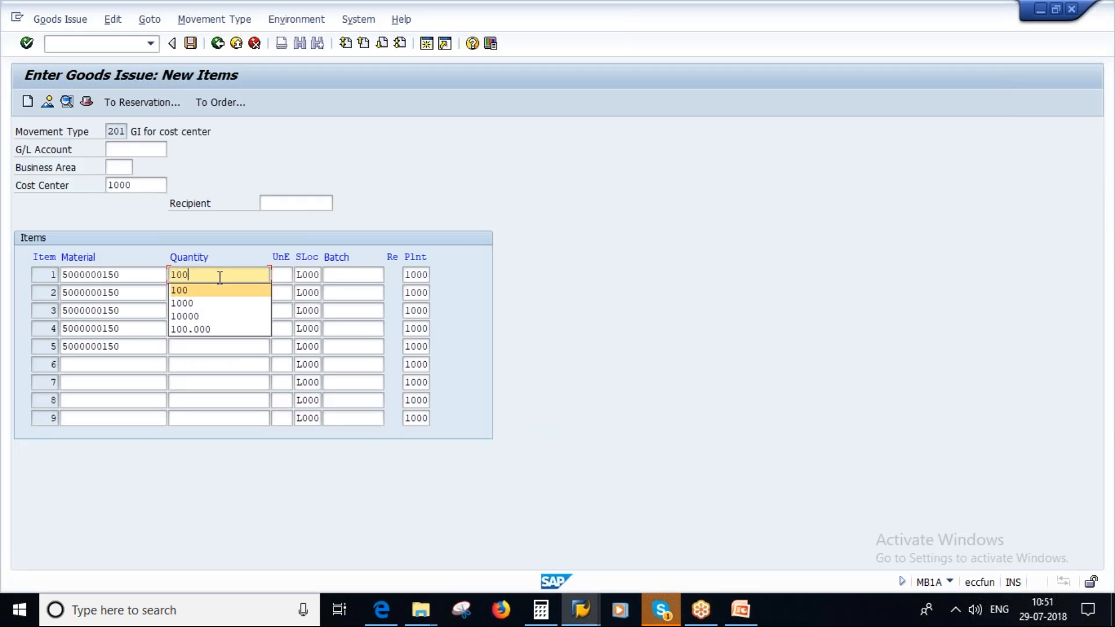
{"action": "key", "text": "Down"}
{"action": "type", "text": "100"}
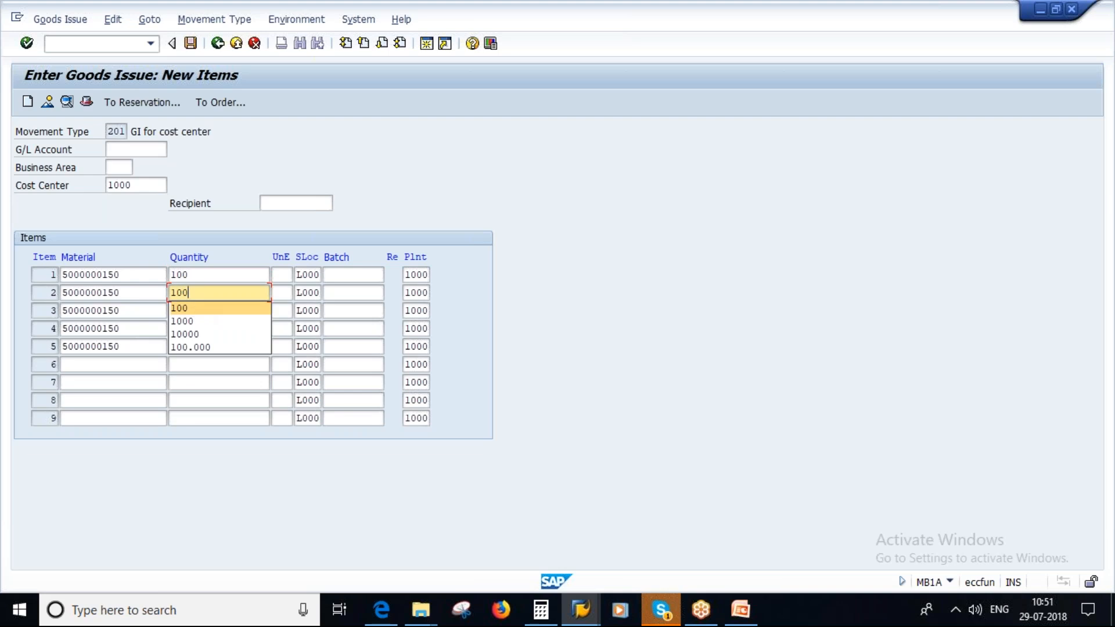
{"action": "left_click", "coordinate": [187, 308]}
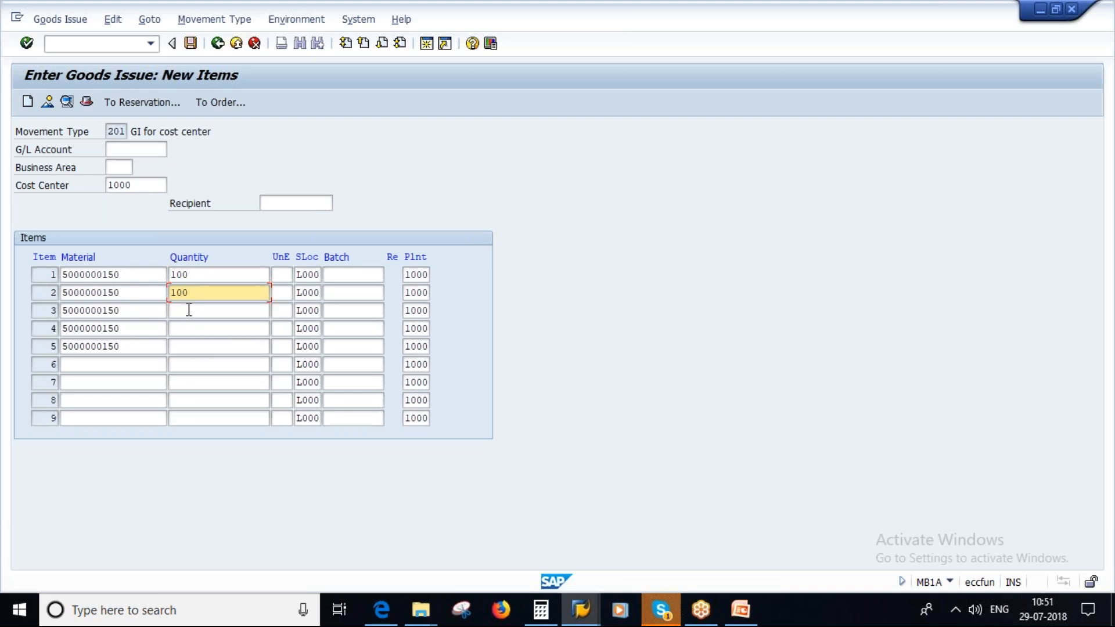
{"action": "type", "text": "200"}
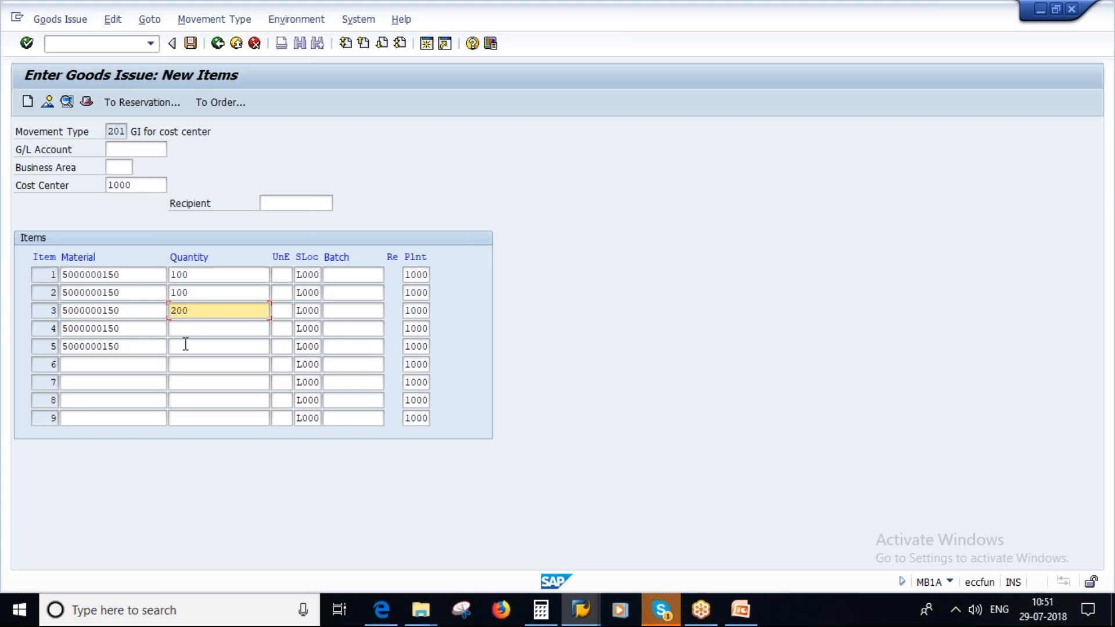
Set the quantity of goods issue items 4 and 5 to 100 each, checking against the stock overview
{"action": "left_click", "coordinate": [185, 329]}
{"action": "key", "text": "alt+Tab"}
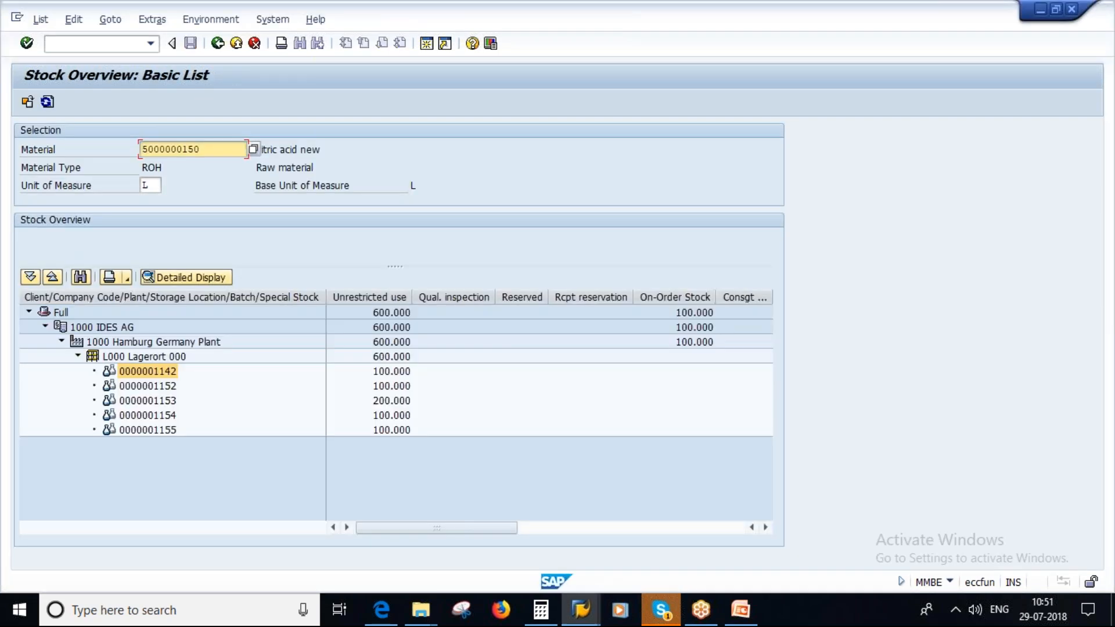
{"action": "key", "text": "alt+Tab"}
{"action": "type", "text": "100"}
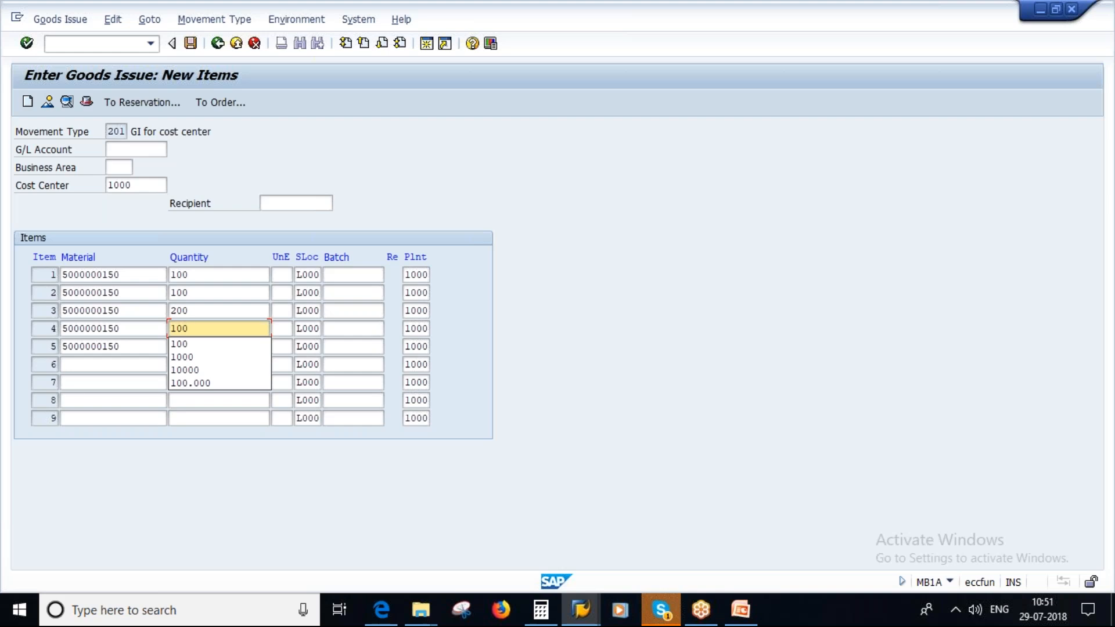
{"action": "left_click", "coordinate": [184, 344]}
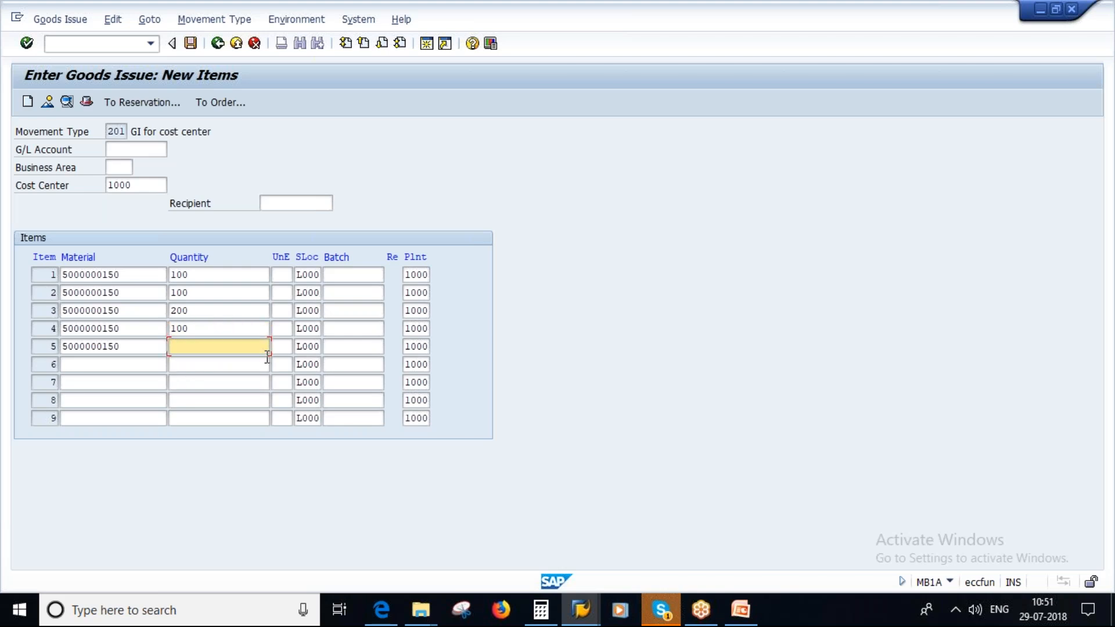
{"action": "type", "text": "100"}
{"action": "left_click", "coordinate": [344, 279]}
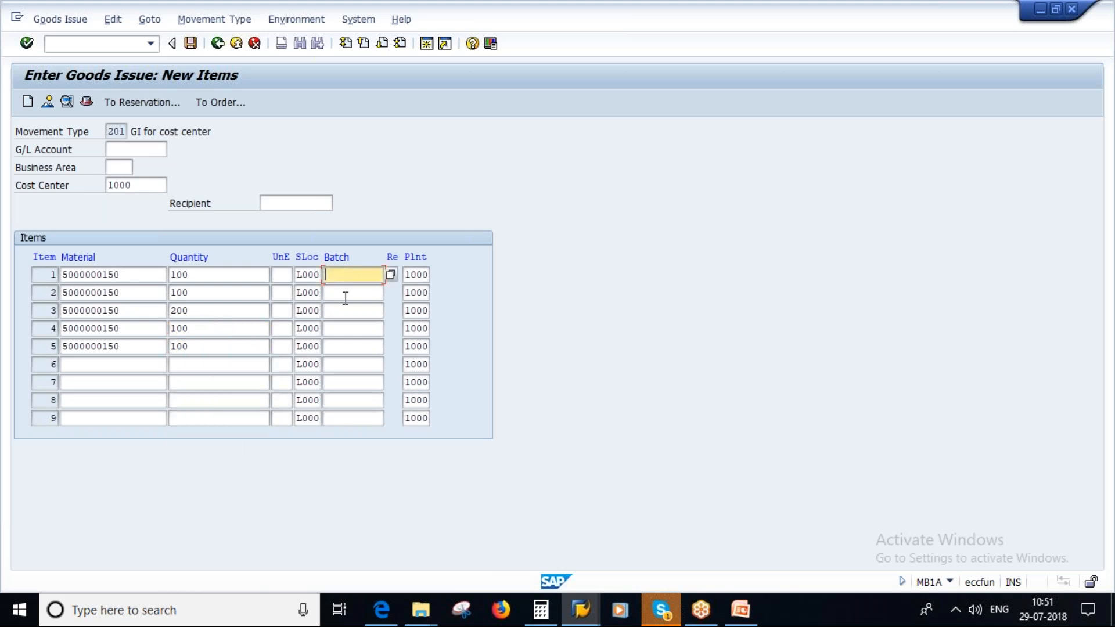
{"action": "key", "text": "alt+Tab"}
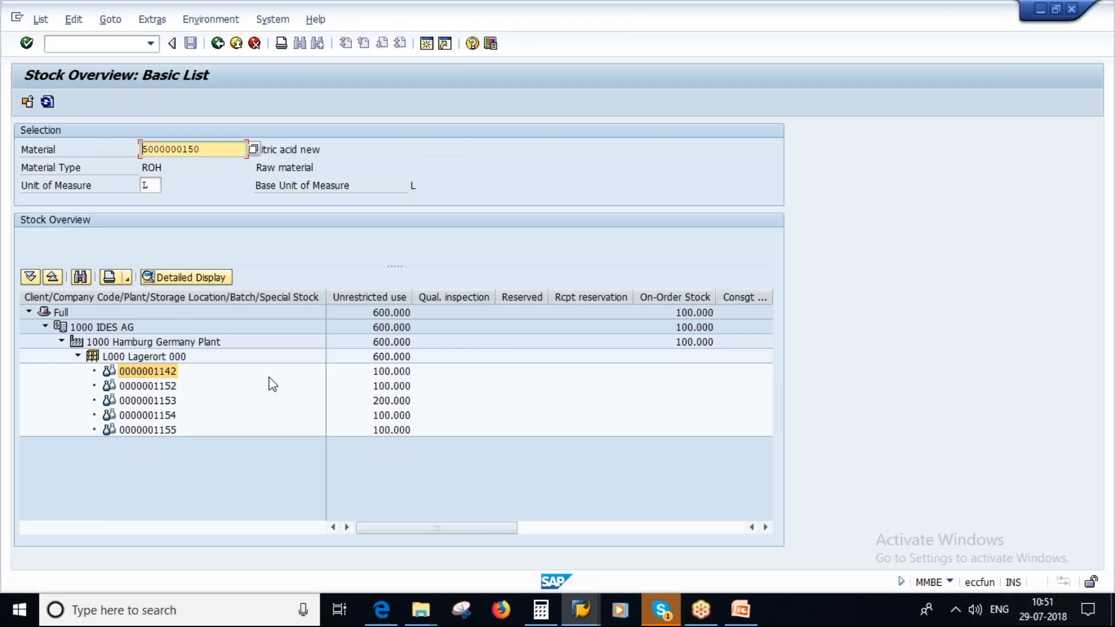
{"action": "key", "text": "alt+Tab"}
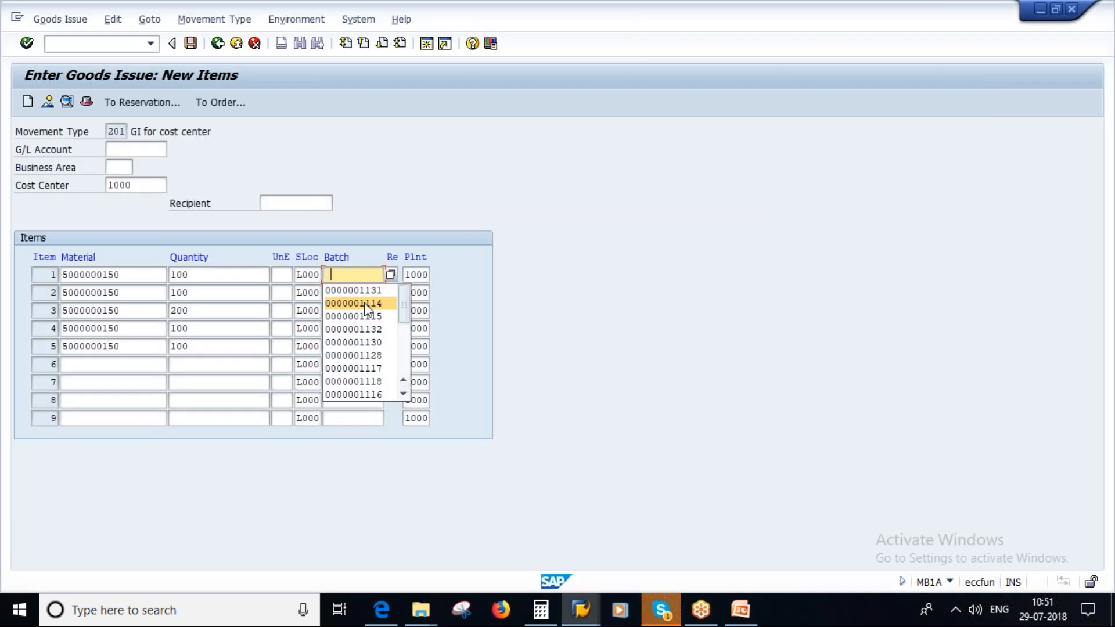
{"action": "left_click", "coordinate": [365, 303]}
{"action": "key", "text": "BackSpace"}
{"action": "type", "text": "42"}
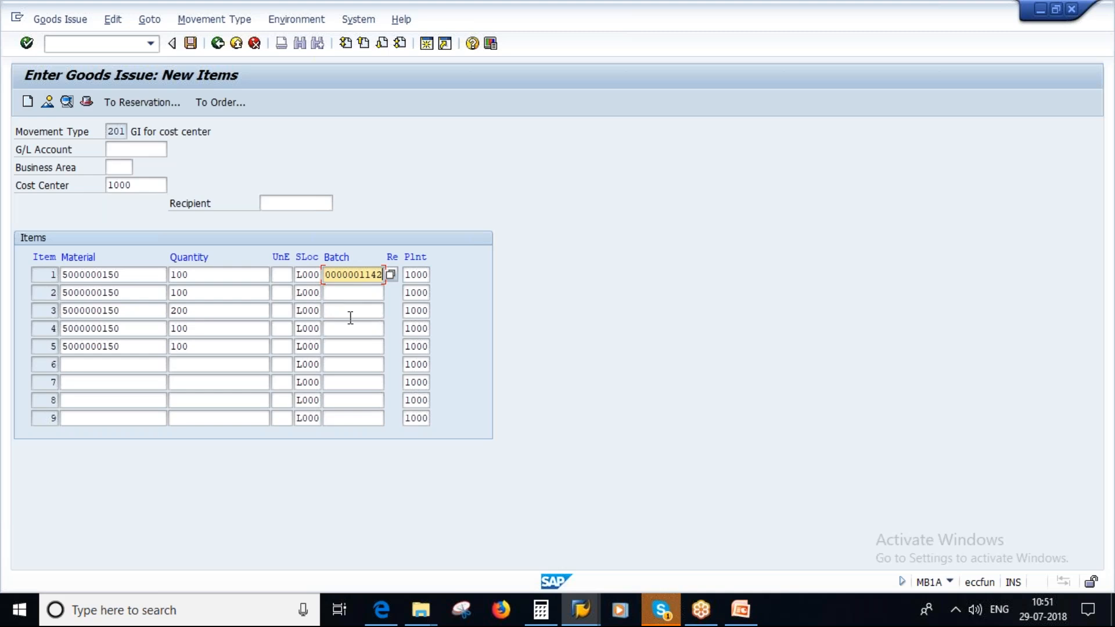
{"action": "left_click", "coordinate": [352, 292]}
{"action": "key", "text": "alt+Tab"}
{"action": "key", "text": "alt+Tab"}
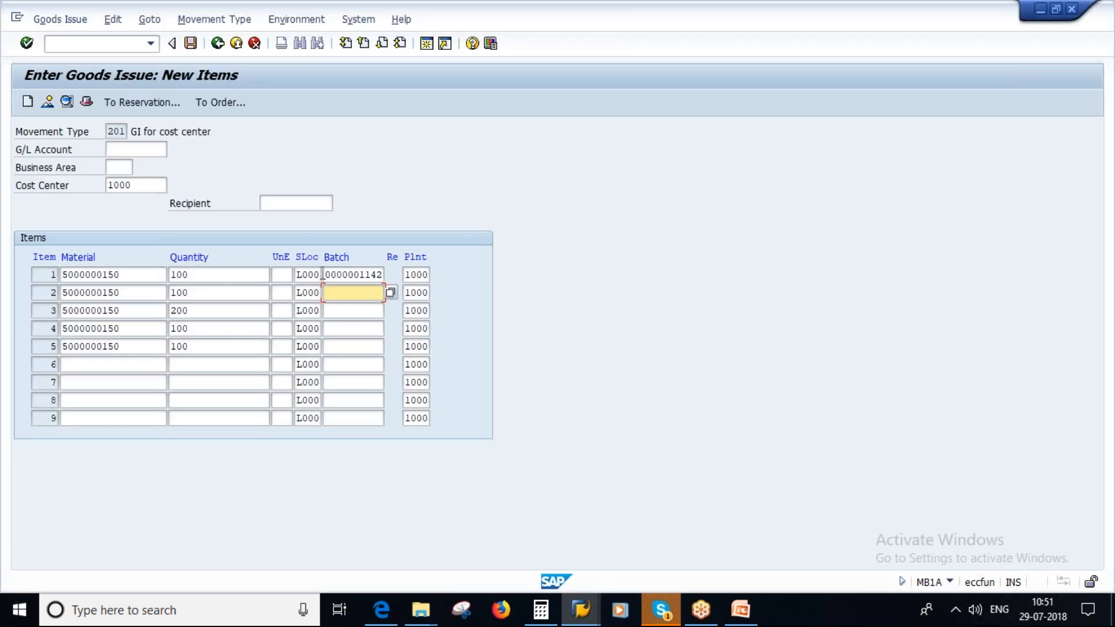
{"action": "left_click", "coordinate": [314, 275]}
{"action": "key", "text": "Return"}
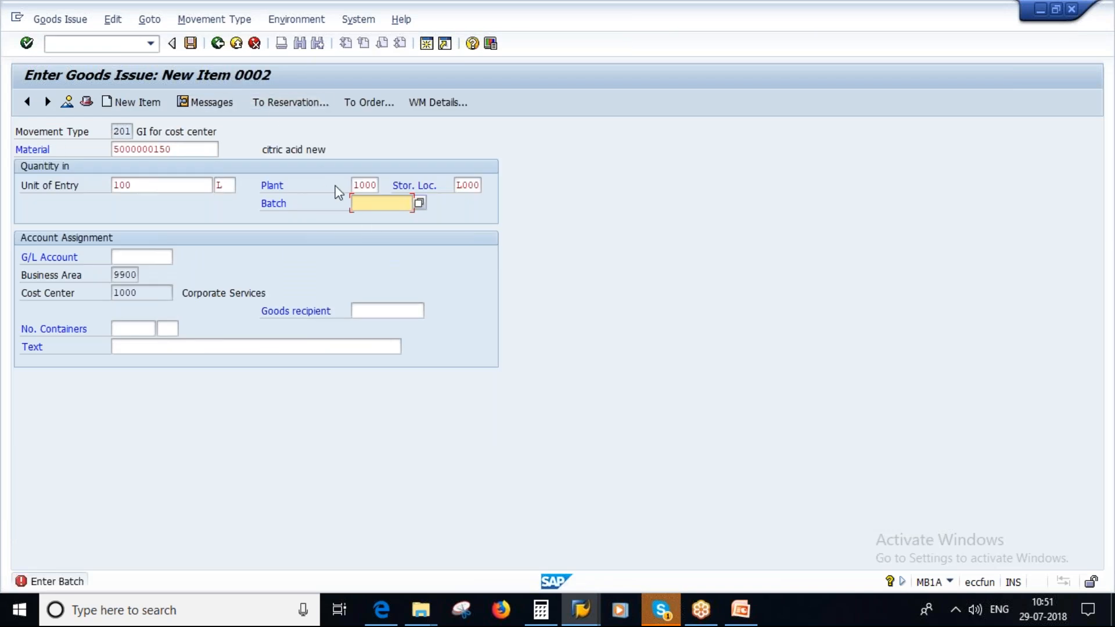
{"action": "left_click", "coordinate": [384, 219]}
{"action": "key", "text": "BackSpace"}
{"action": "type", "text": "5"}
{"action": "key", "text": "Return"}
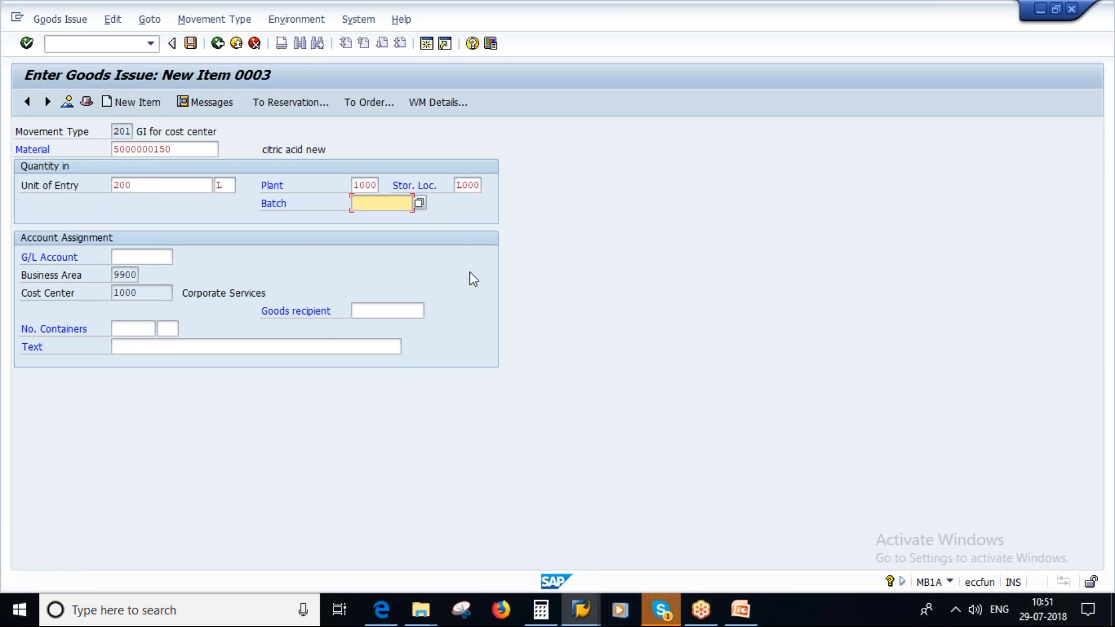
{"action": "key", "text": "alt+Tab"}
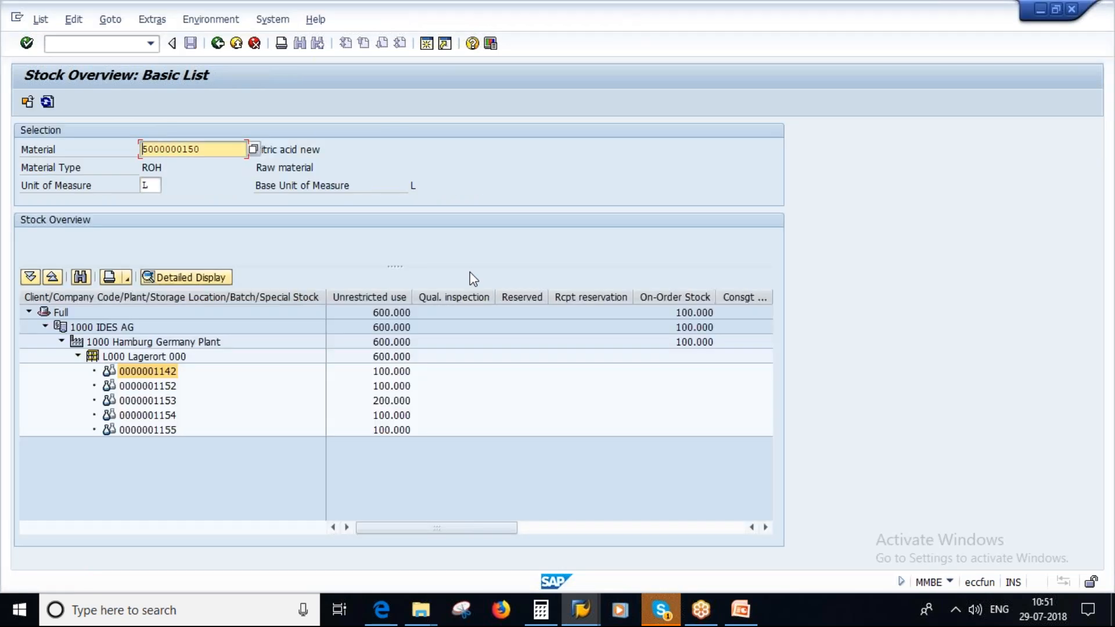
{"action": "key", "text": "alt+Tab"}
{"action": "type", "text": "000000115"}
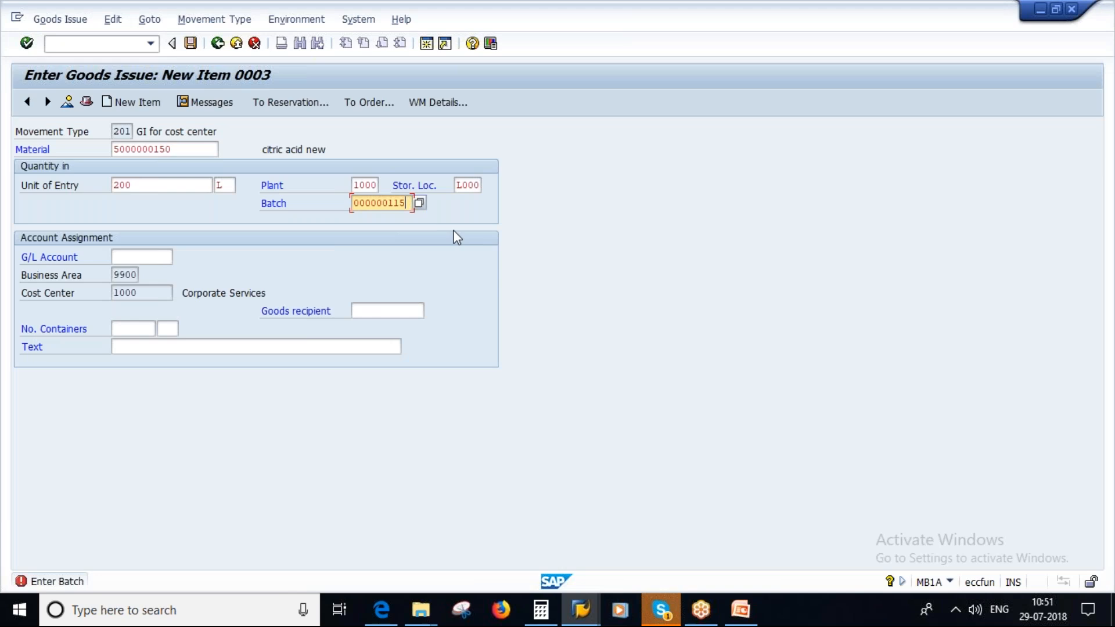
{"action": "key", "text": "Return"}
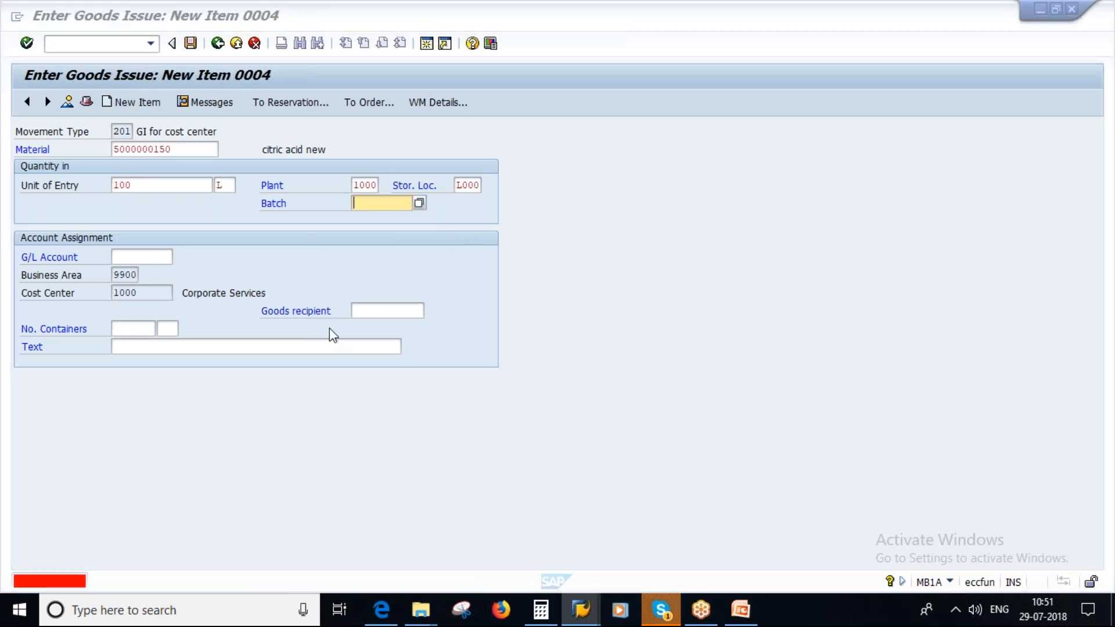
{"action": "key", "text": "alt+Tab"}
{"action": "key", "text": "alt+Tab"}
{"action": "left_click", "coordinate": [383, 204]}
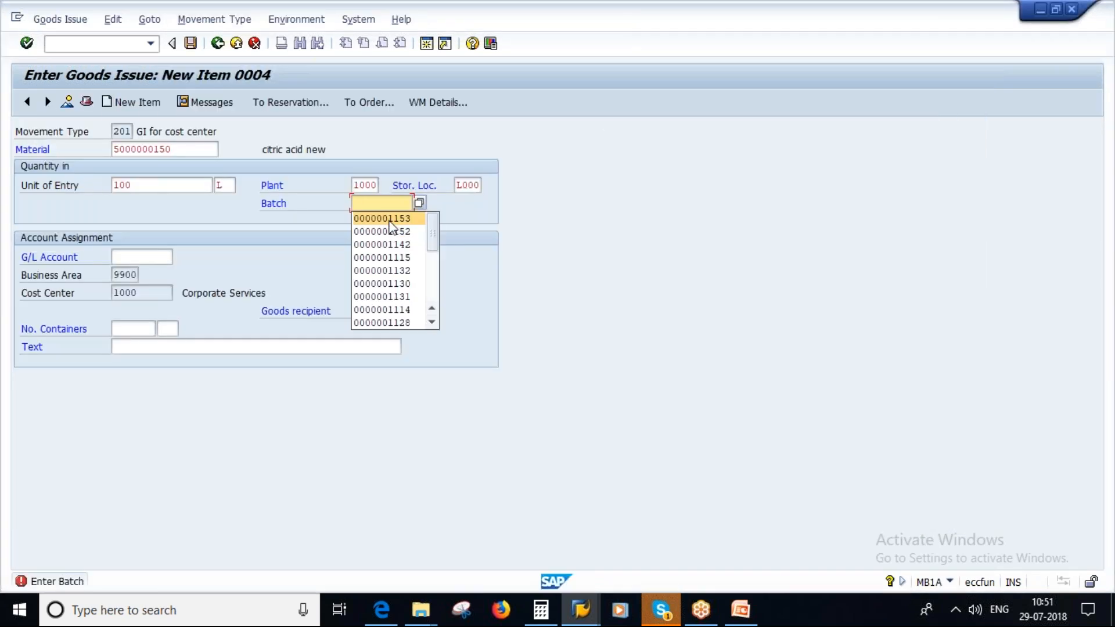
{"action": "type", "text": "000000115"}
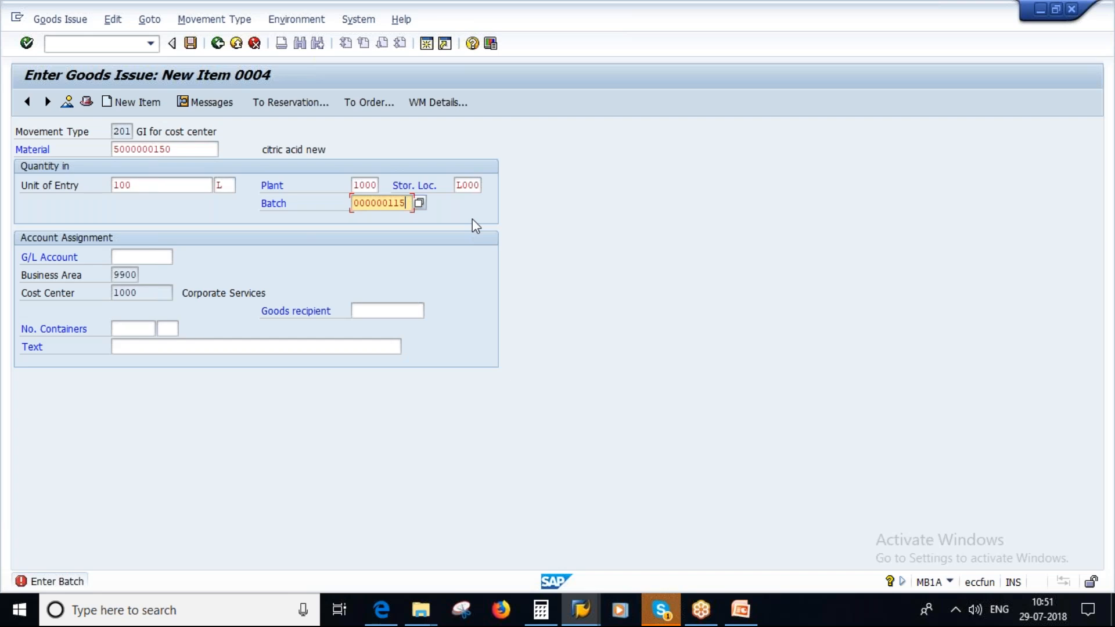
{"action": "key", "text": "Return"}
{"action": "key", "text": "alt+Tab"}
{"action": "key", "text": "alt+Tab"}
{"action": "type", "text": "0000001155"}
{"action": "key", "text": "Return"}
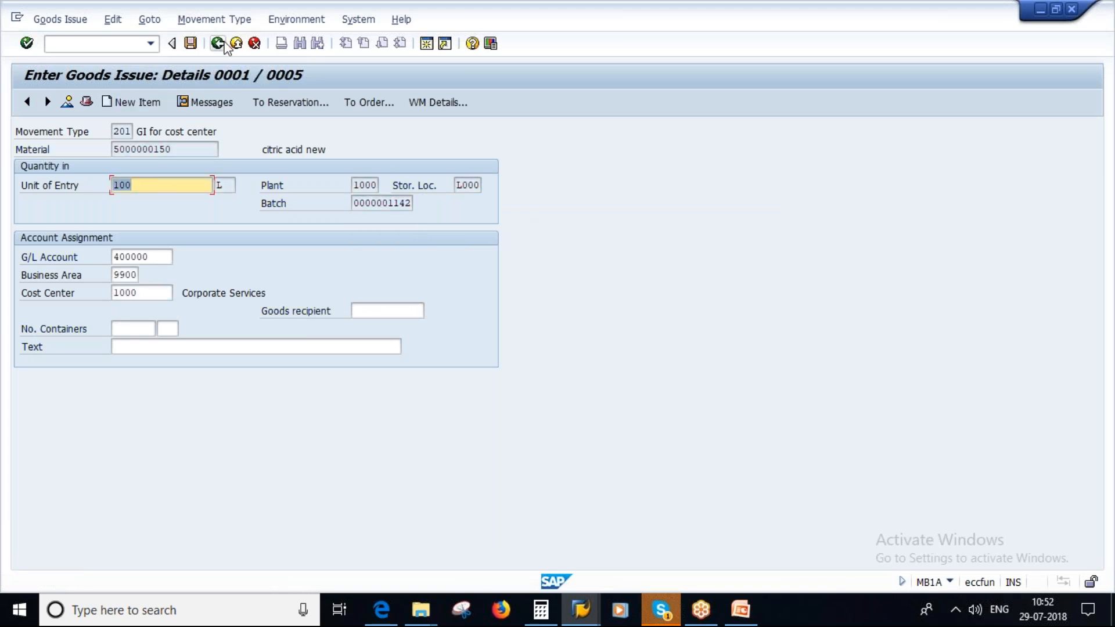
{"action": "left_click", "coordinate": [223, 43]}
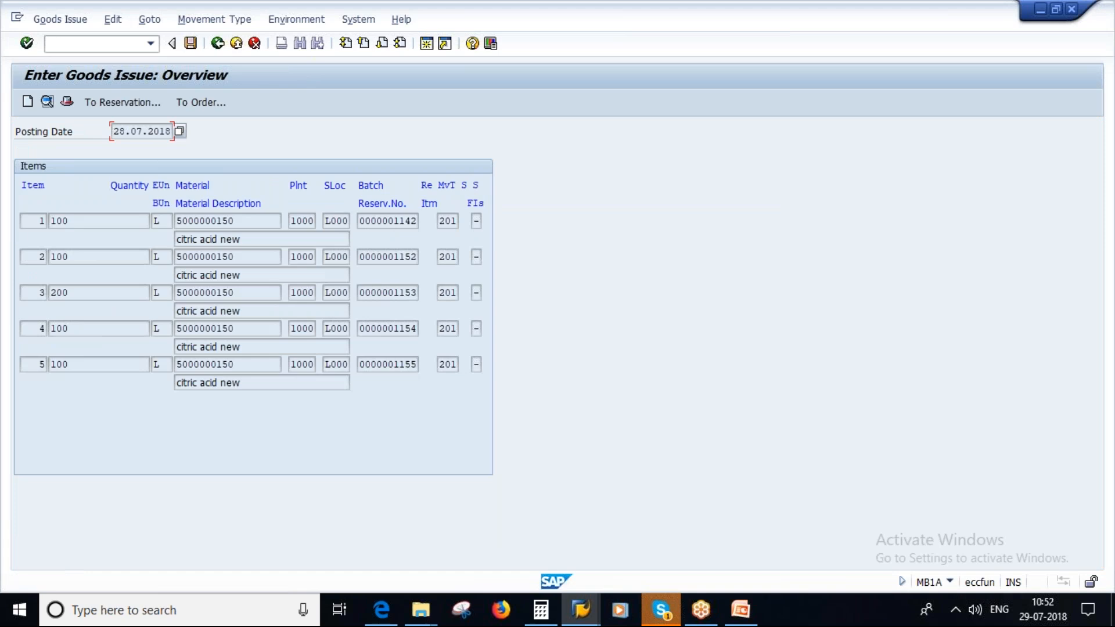
{"action": "left_click", "coordinate": [190, 43]}
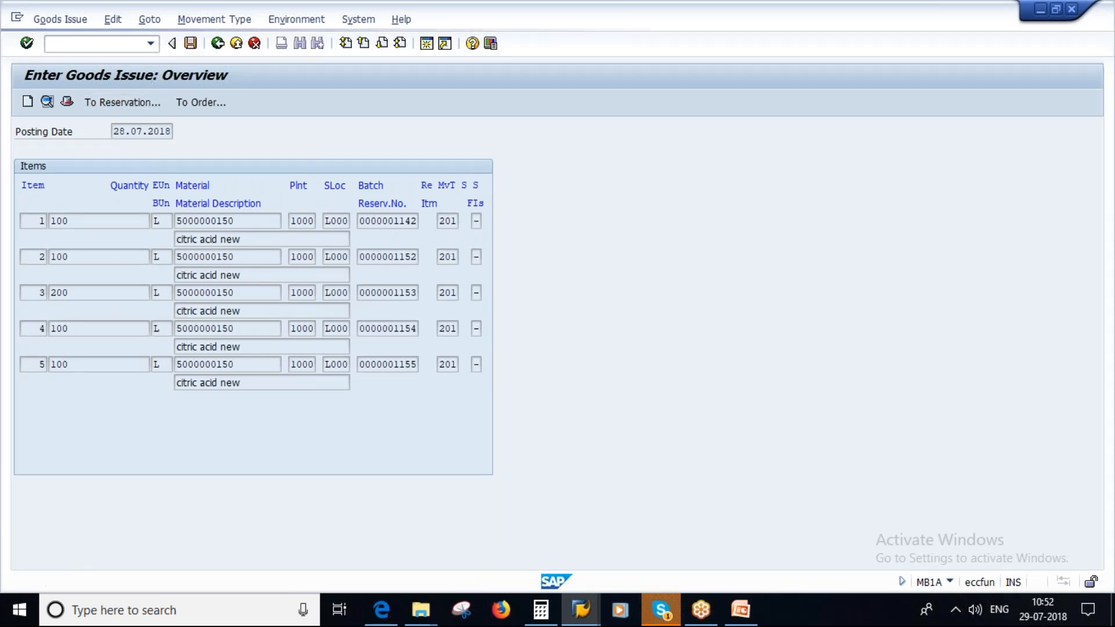
{"action": "key", "text": "alt+Tab"}
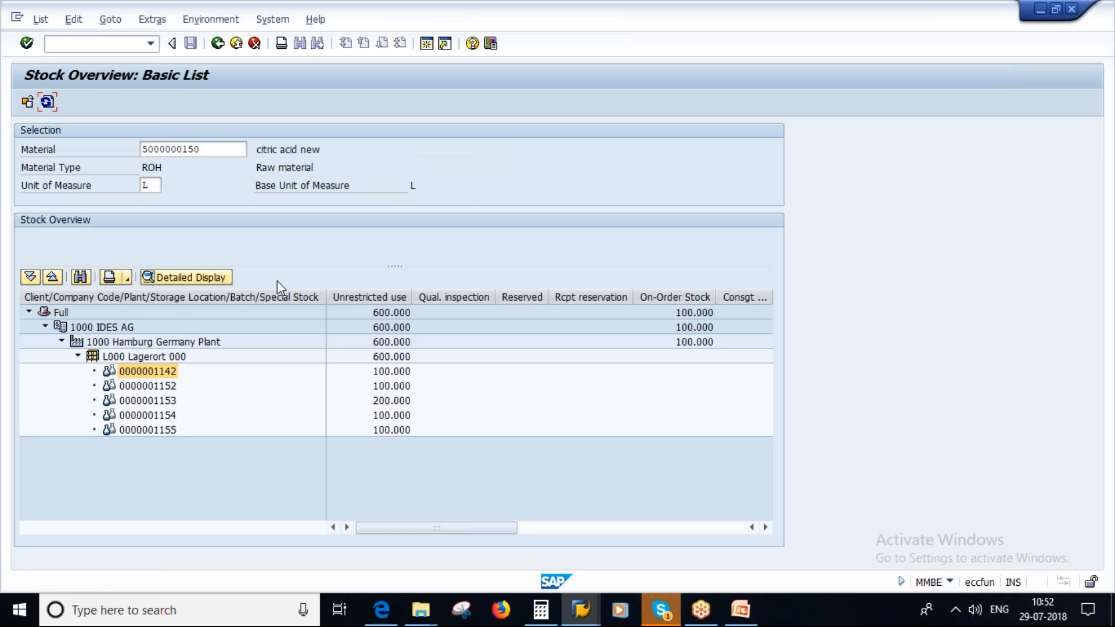
{"action": "left_click", "coordinate": [48, 102]}
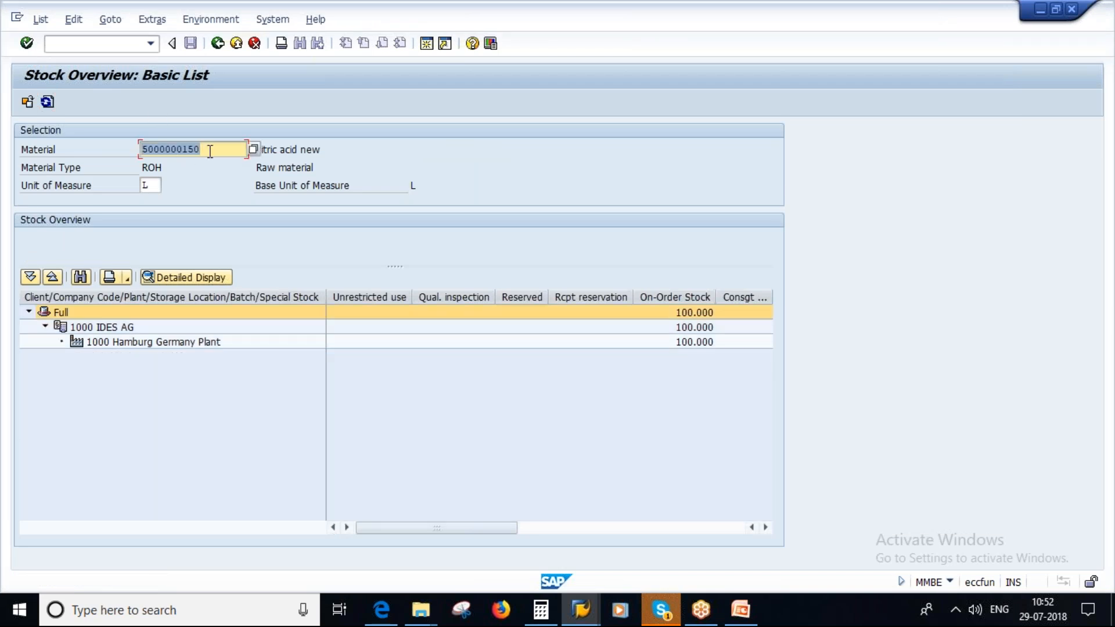
Switch back to the goods issue session and leave the transaction for the SAP Easy Access screen
{"action": "left_click", "coordinate": [573, 621]}
{"action": "left_click", "coordinate": [751, 535]}
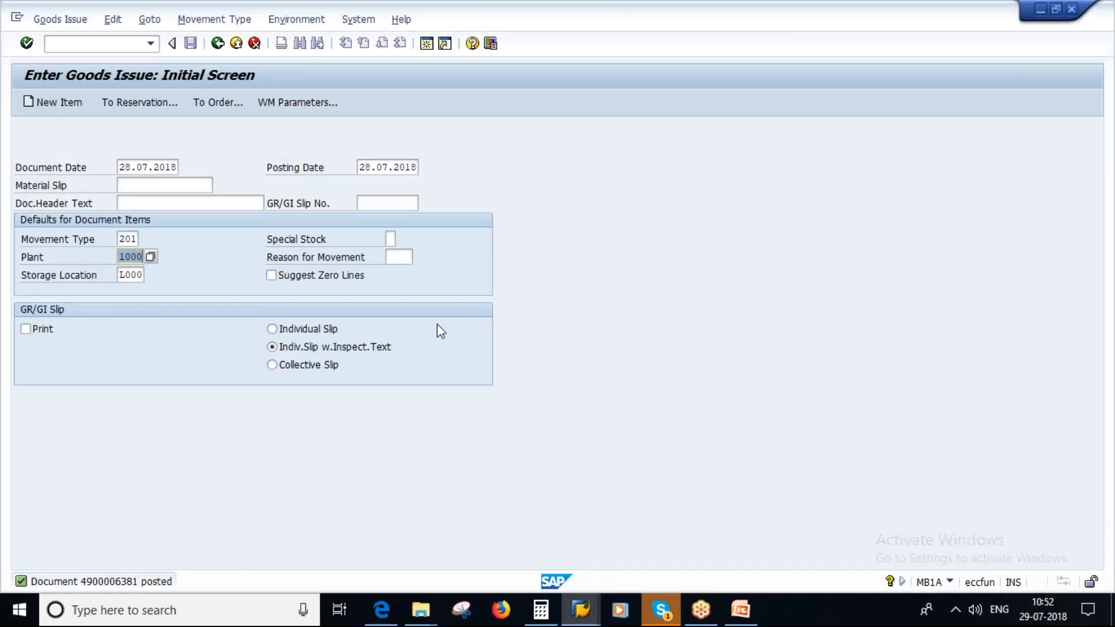
{"action": "left_click", "coordinate": [217, 43]}
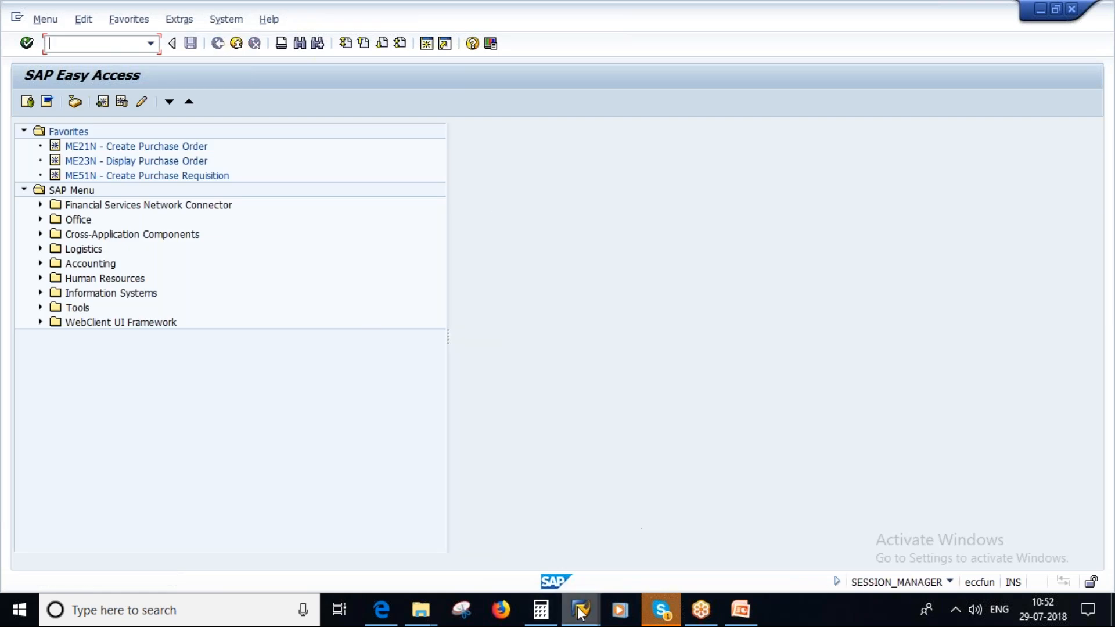
Switch to the goods receipt purchase order session and hide its document overview
{"action": "mouse_move", "coordinate": [580, 610]}
{"action": "left_click", "coordinate": [448, 534]}
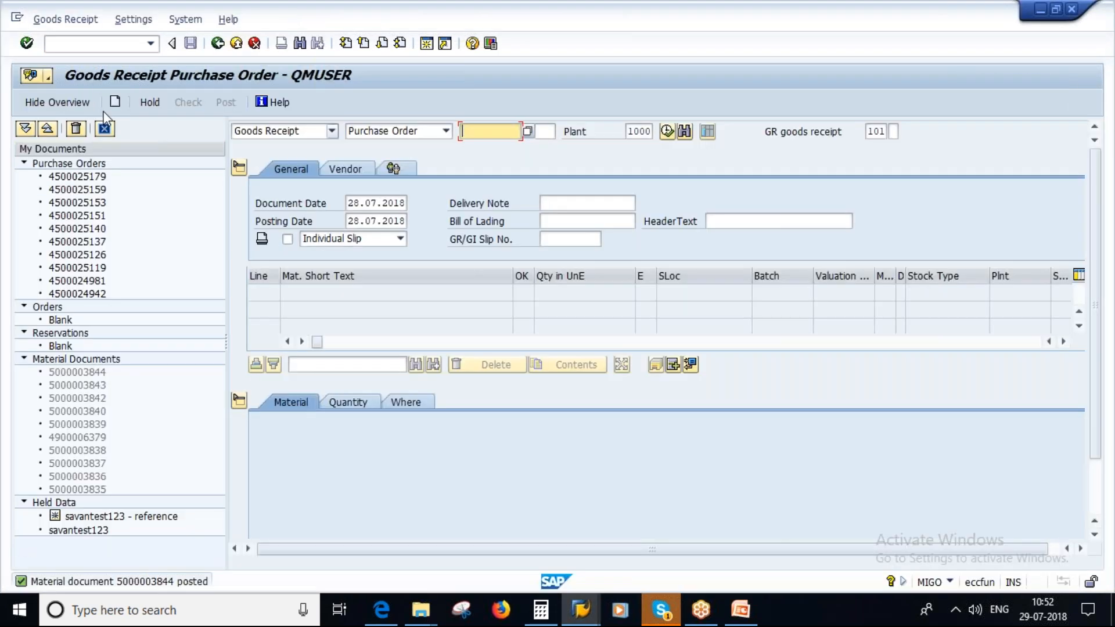
{"action": "left_click", "coordinate": [57, 102]}
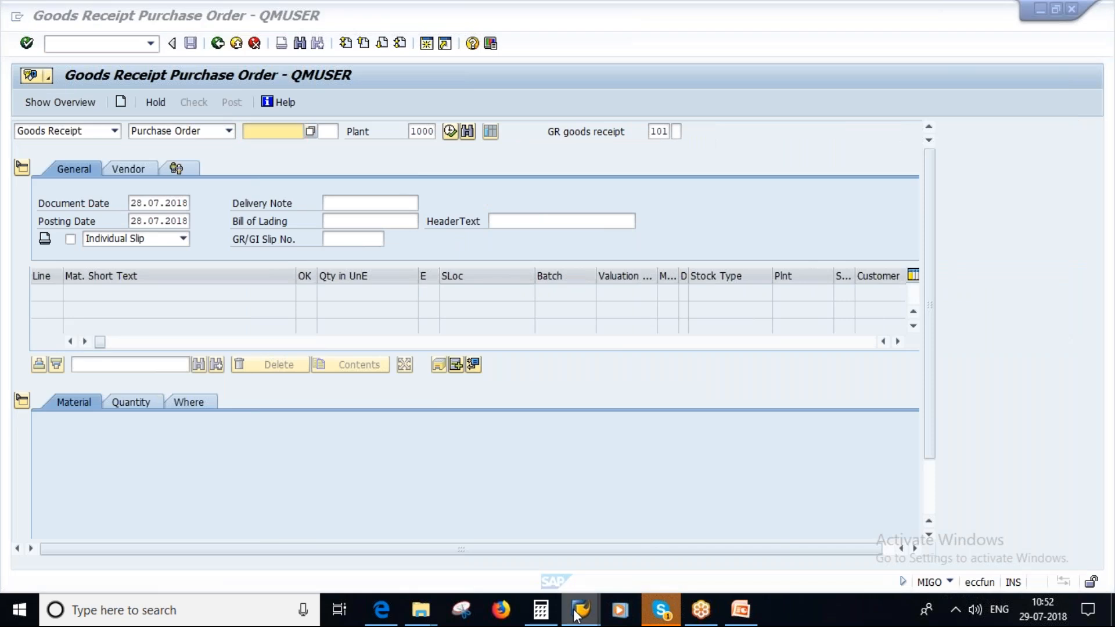
{"action": "left_click", "coordinate": [580, 610]}
{"action": "left_click", "coordinate": [681, 550]}
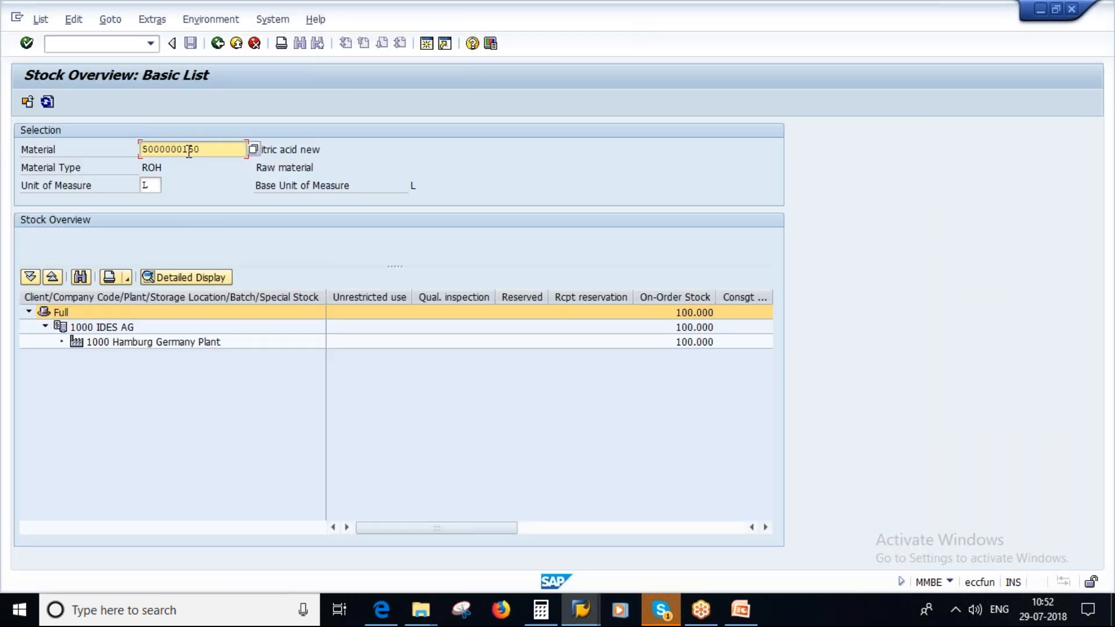
{"action": "left_click", "coordinate": [109, 264]}
{"action": "left_click", "coordinate": [580, 610]}
{"action": "left_click", "coordinate": [808, 543]}
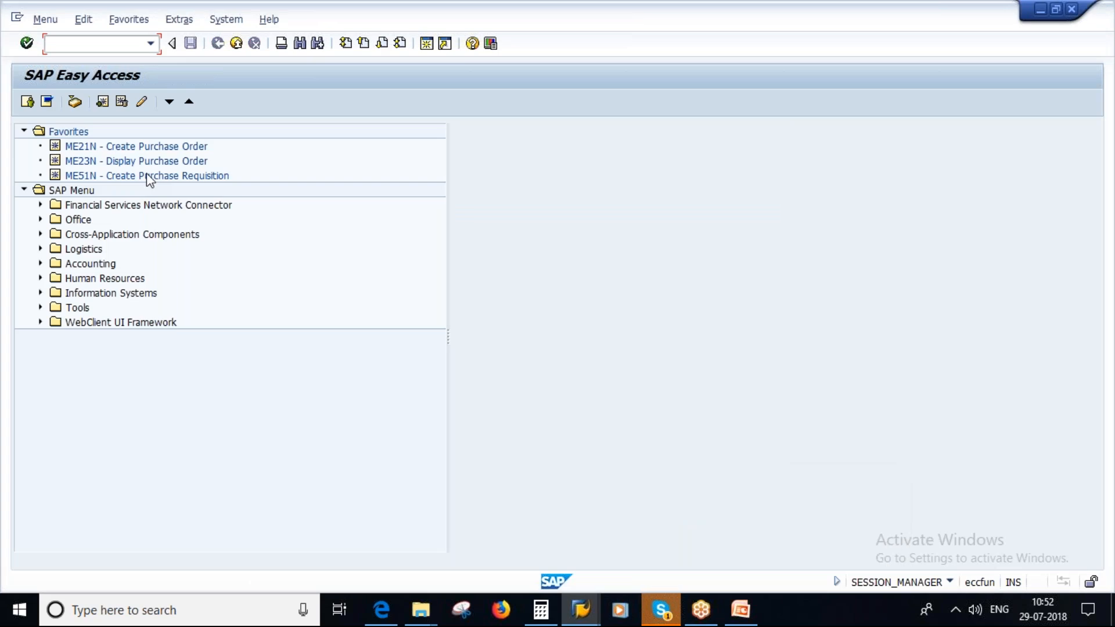
{"action": "type", "text": "mm0"}
{"action": "key", "text": "Return"}
{"action": "key", "text": "Return"}
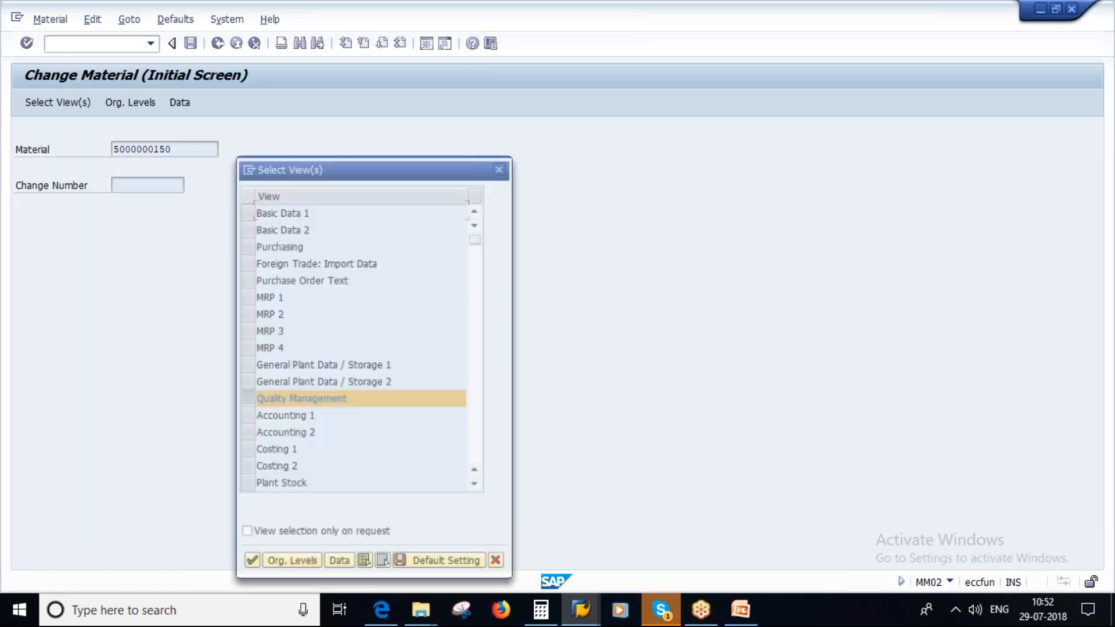
{"action": "key", "text": "Return"}
{"action": "key", "text": "Return"}
{"action": "left_click", "coordinate": [513, 132]}
{"action": "left_click", "coordinate": [570, 189]}
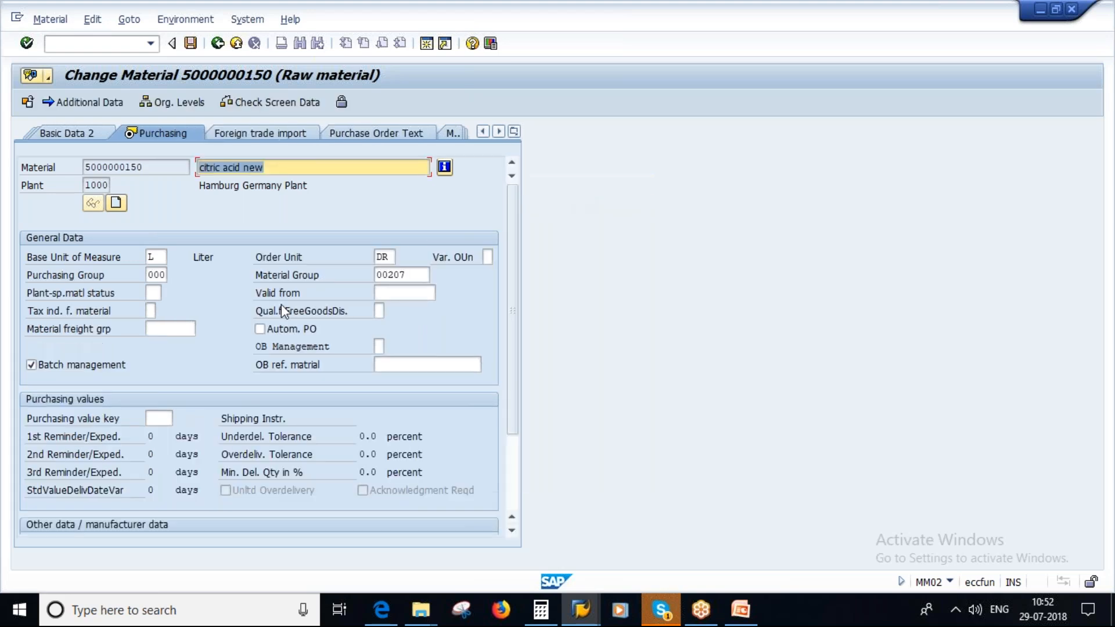
{"action": "left_click", "coordinate": [378, 257]}
{"action": "key", "text": "Delete"}
{"action": "key", "text": "Delete"}
{"action": "key", "text": "Return"}
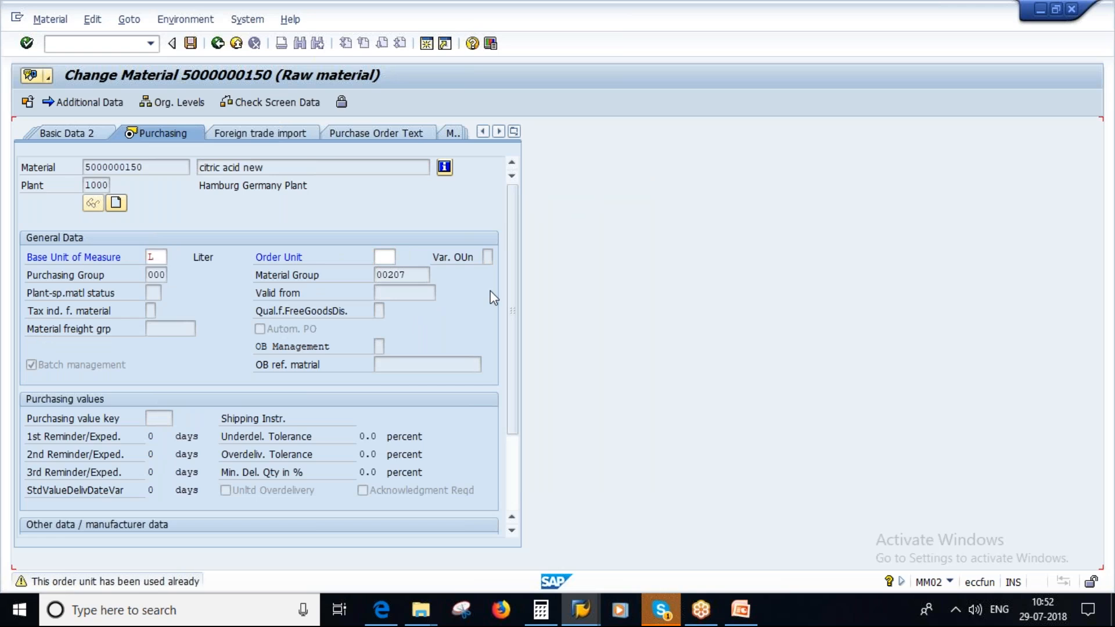
{"action": "key", "text": "Return"}
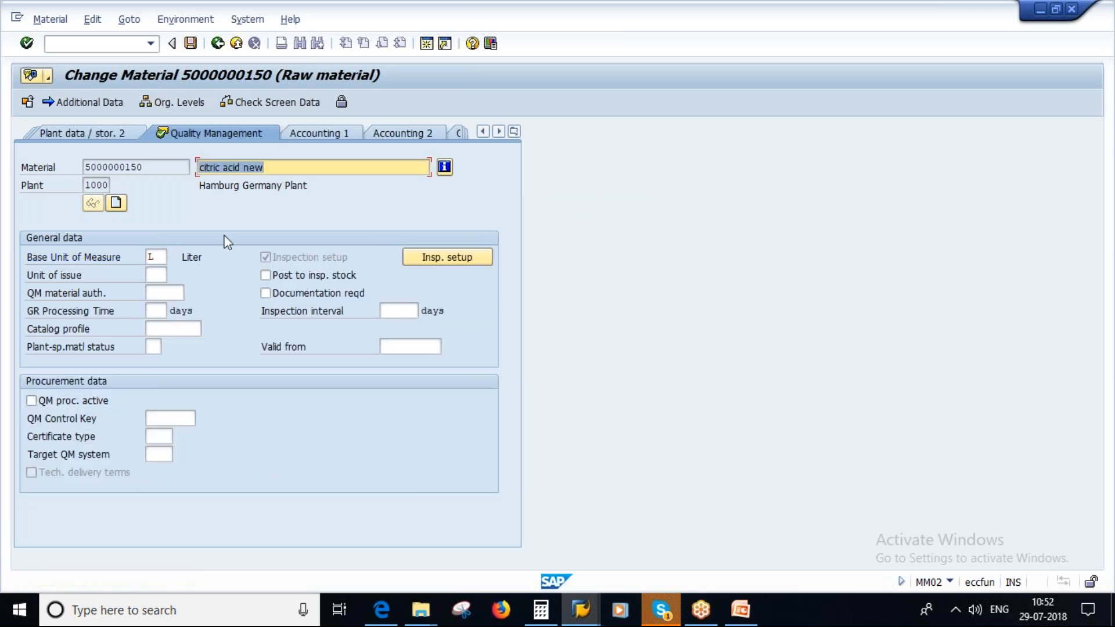
{"action": "left_click", "coordinate": [190, 44]}
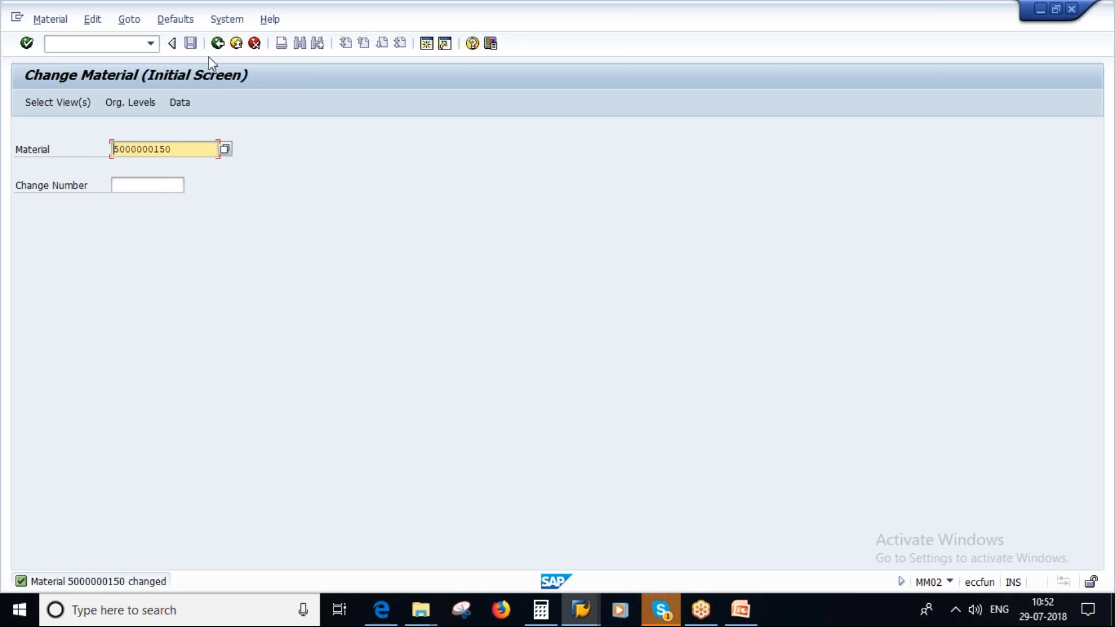
{"action": "left_click", "coordinate": [218, 43]}
{"action": "type", "text": "me12"}
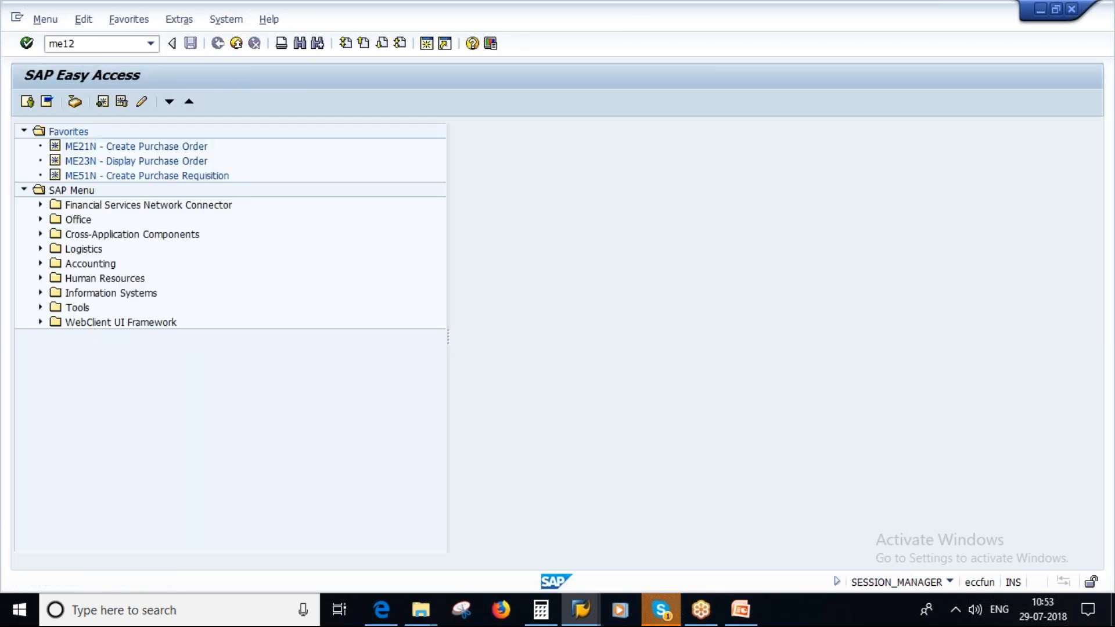
{"action": "key", "text": "Return"}
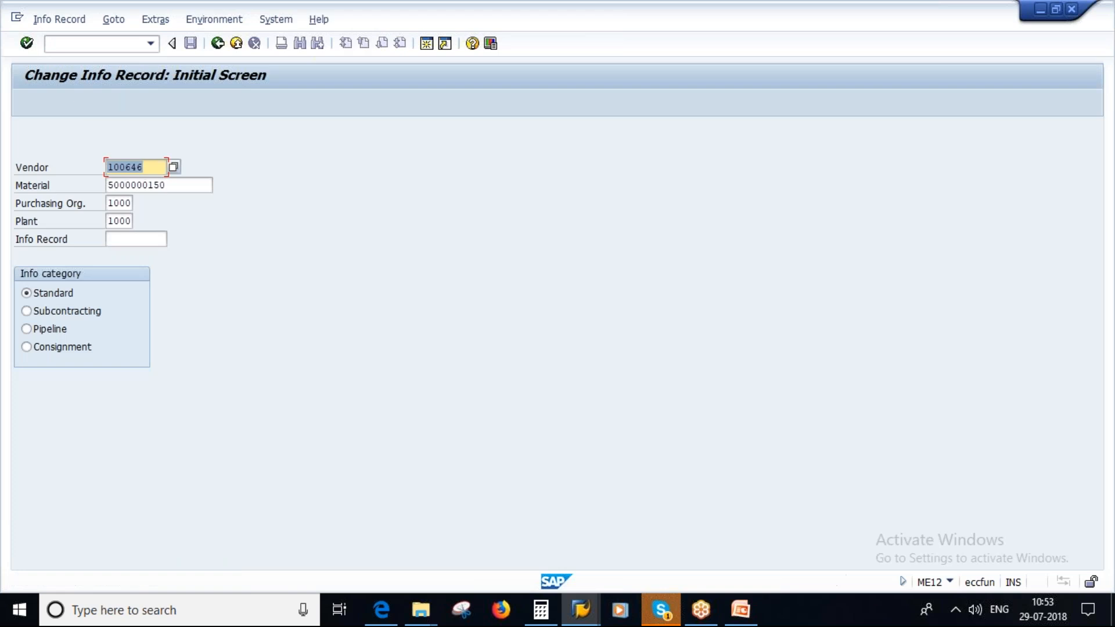
{"action": "key", "text": "Return"}
Set the info record's order unit to L with a 1 L to 1 L conversion and continue to the purchasing organization data
{"action": "left_click", "coordinate": [129, 490]}
{"action": "key", "text": "BackSpace"}
{"action": "key", "text": "BackSpace"}
{"action": "type", "text": "1"}
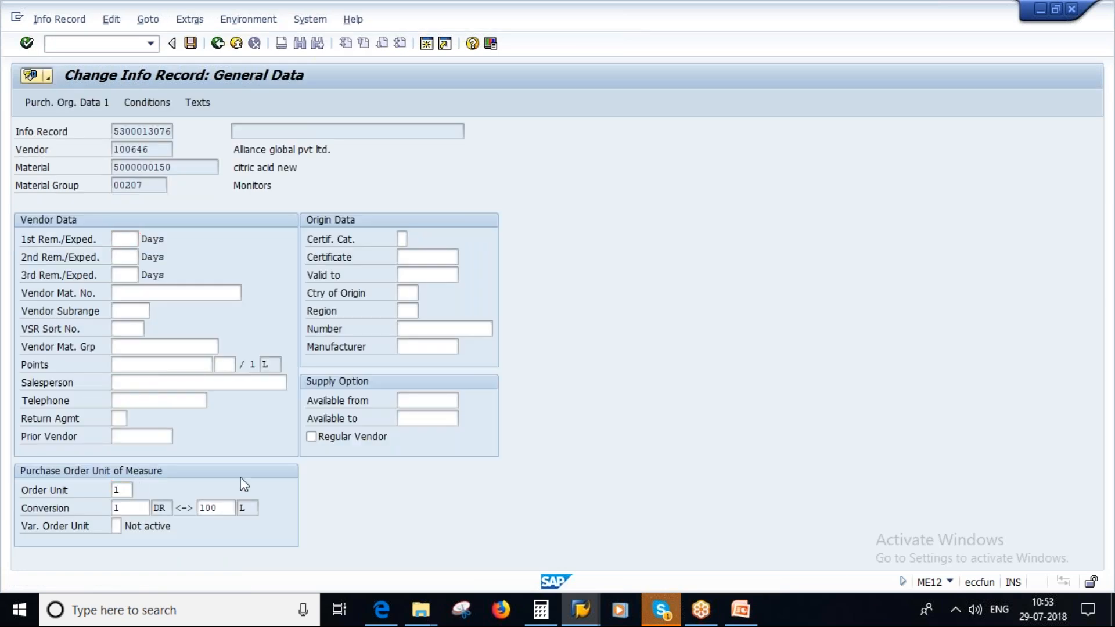
{"action": "key", "text": "Return"}
{"action": "key", "text": "Return"}
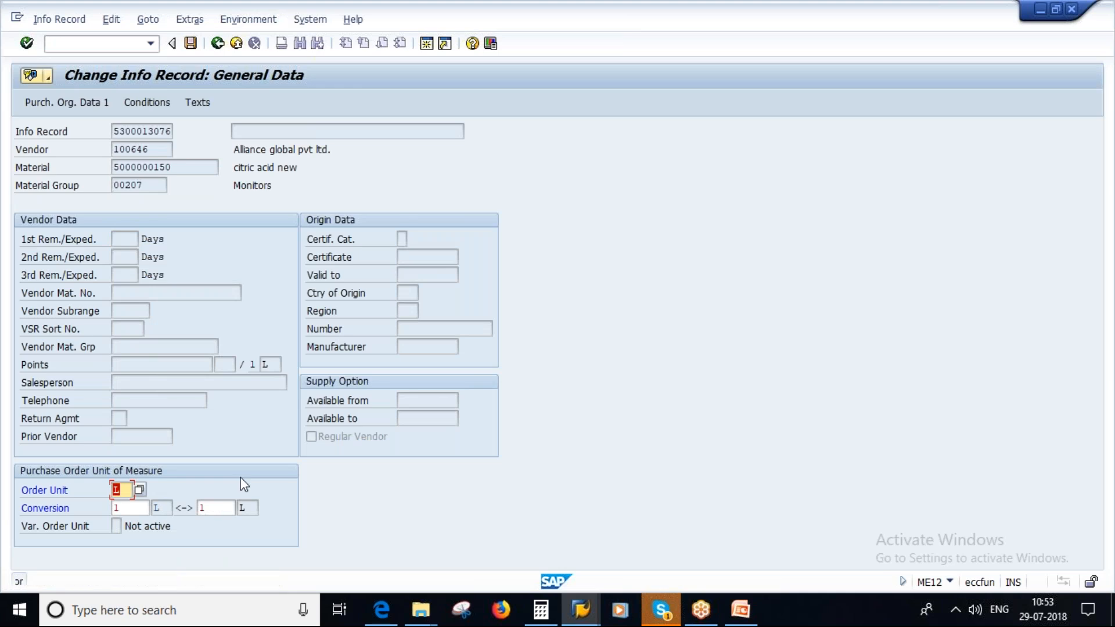
{"action": "left_click", "coordinate": [229, 299]}
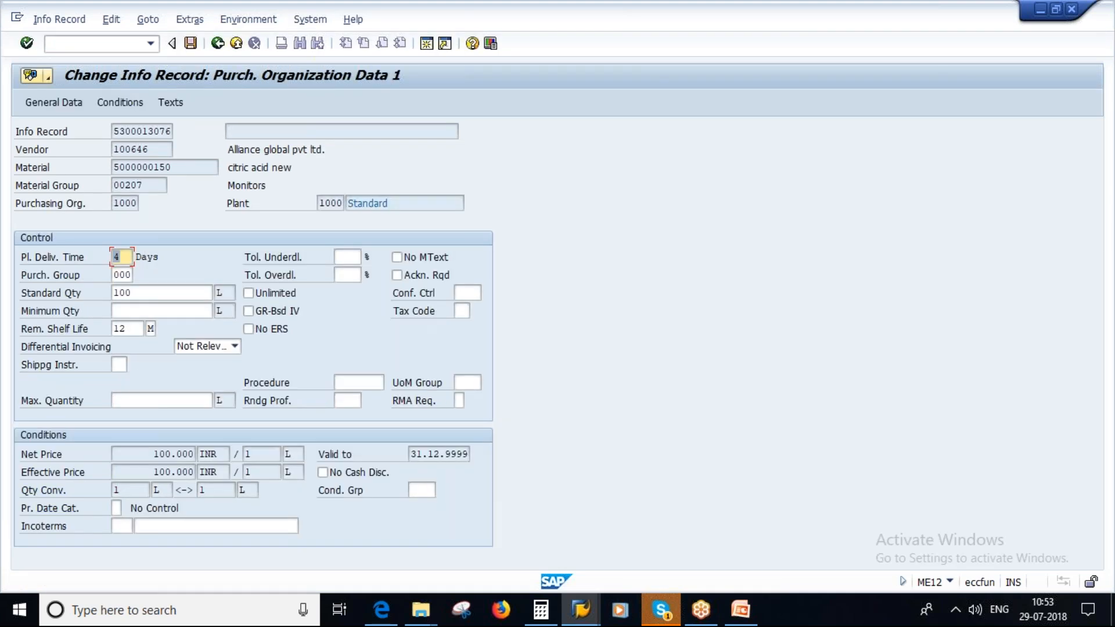
Try to open the info record's conditions from the purchasing organization data and from the general data
{"action": "left_click", "coordinate": [124, 108]}
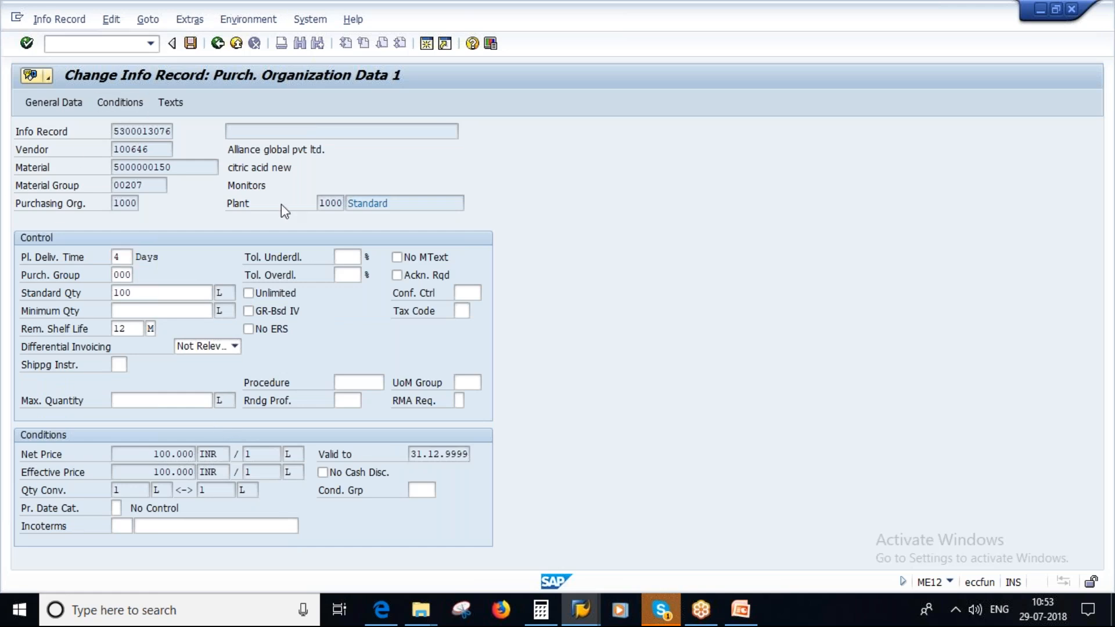
{"action": "left_click", "coordinate": [51, 102]}
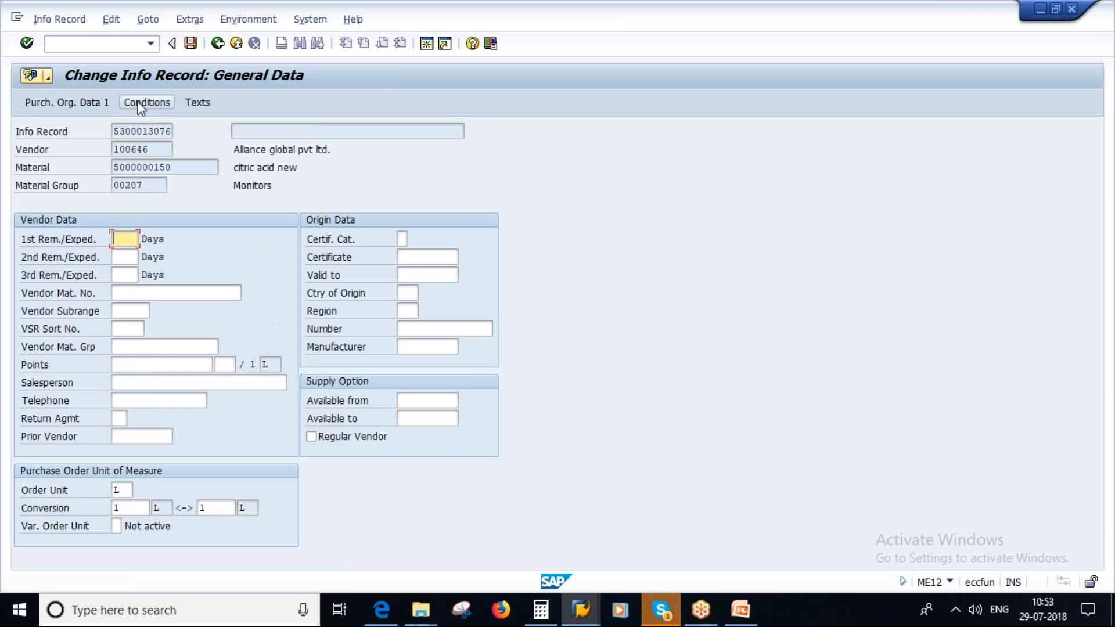
{"action": "left_click", "coordinate": [144, 102]}
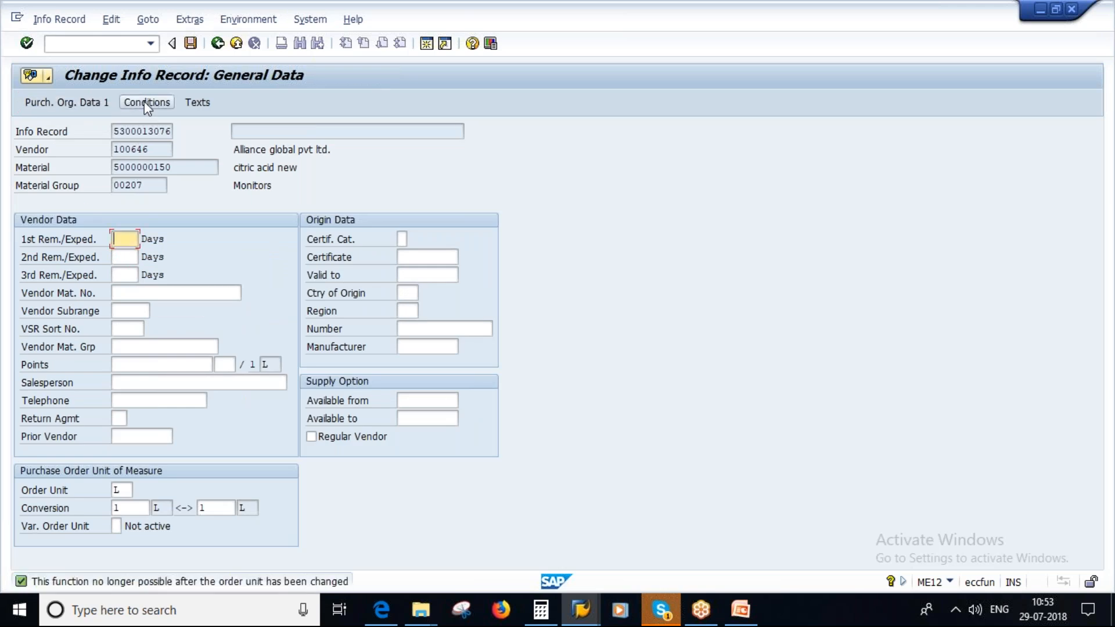
{"action": "left_click", "coordinate": [144, 101]}
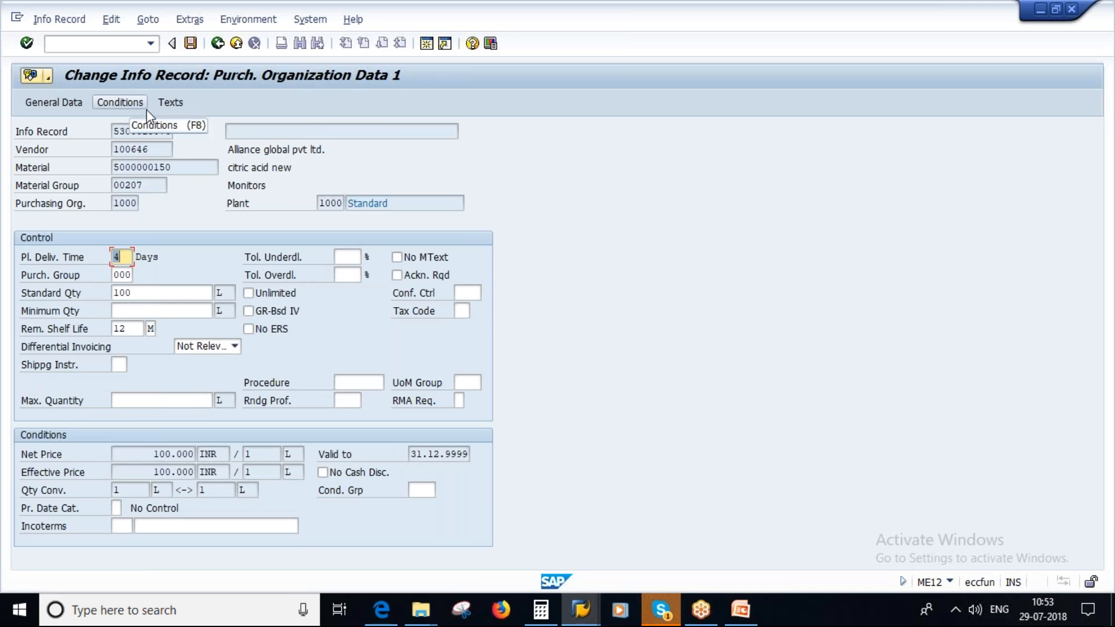
Save the changed info record and go back to the SAP Easy Access screen
{"action": "left_click", "coordinate": [190, 43]}
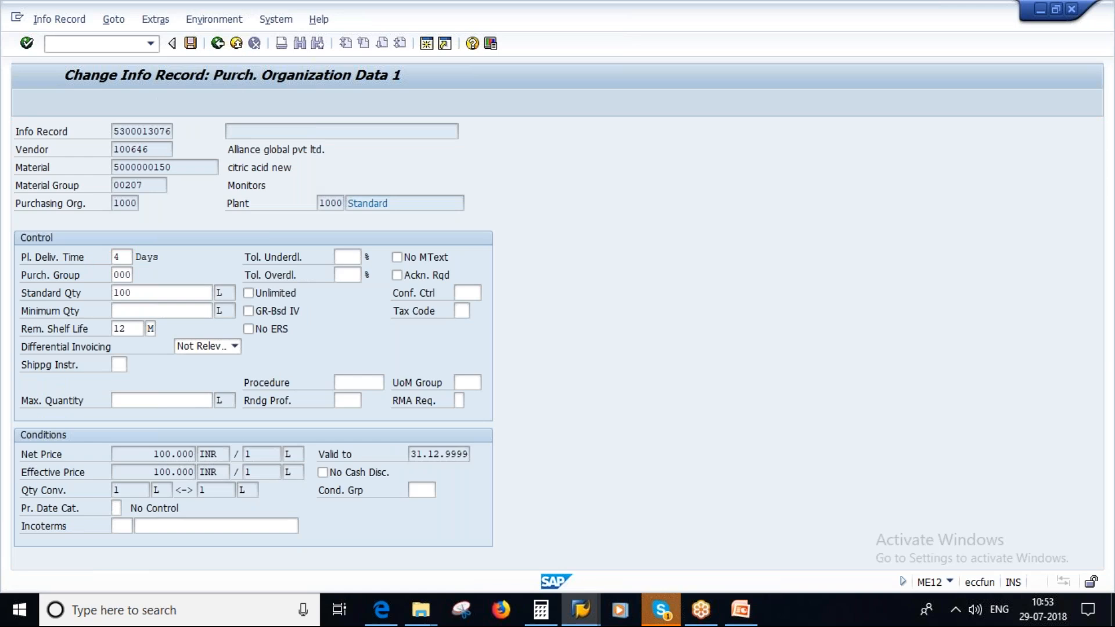
{"action": "left_click", "coordinate": [218, 43]}
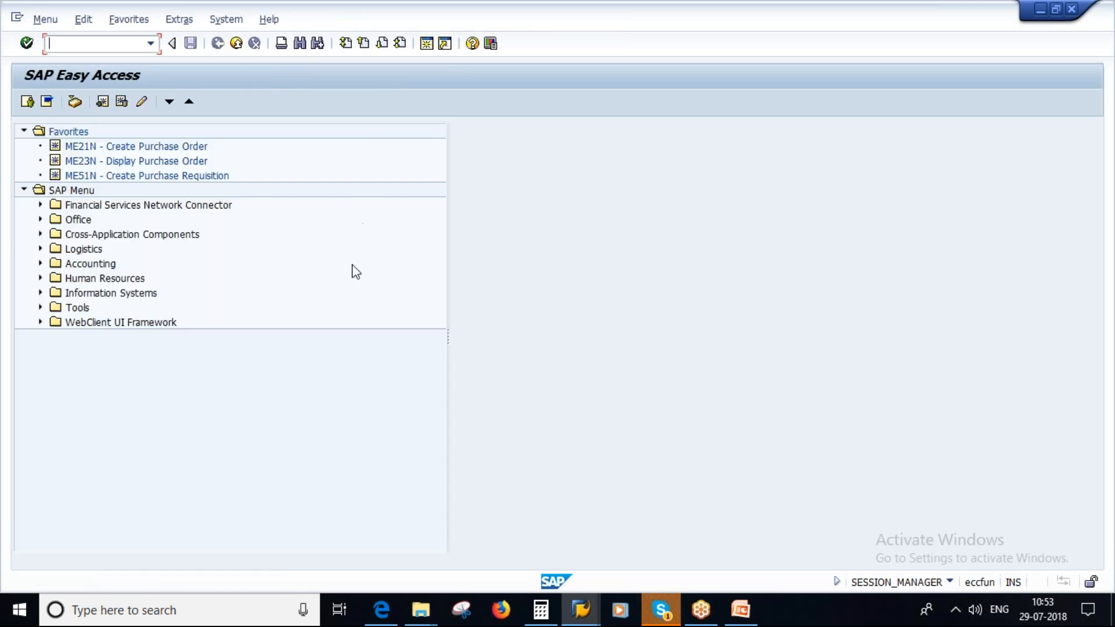
Replace the old goods receipt session with a newly started transaction migo and set the goods receipt's reference to Other
{"action": "left_click", "coordinate": [581, 609]}
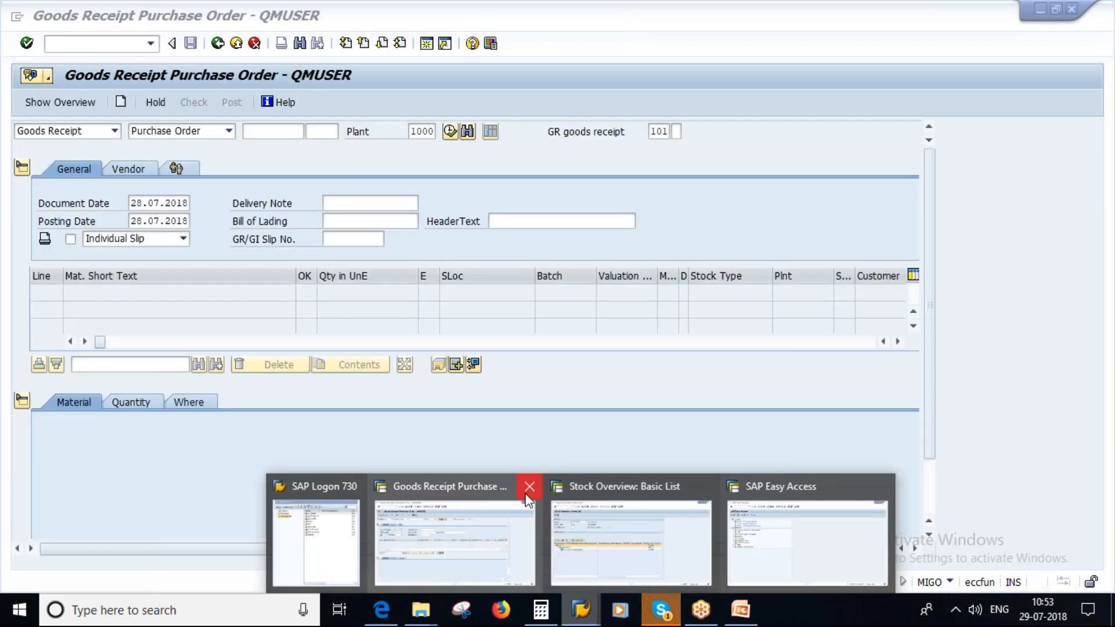
{"action": "left_click", "coordinate": [528, 489]}
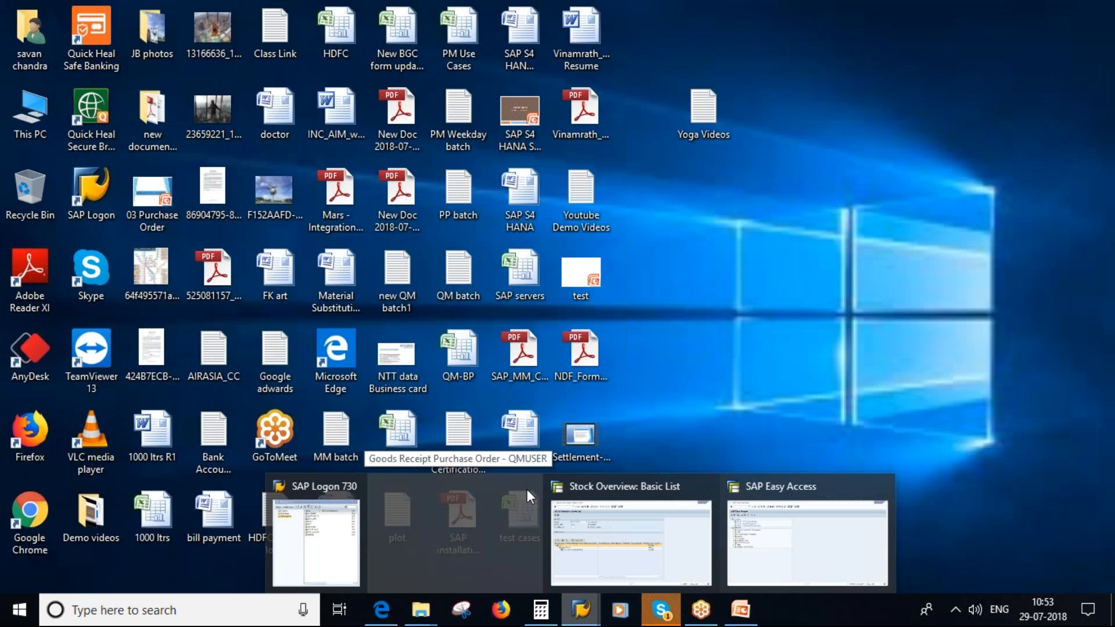
{"action": "type", "text": "migo"}
{"action": "key", "text": "Return"}
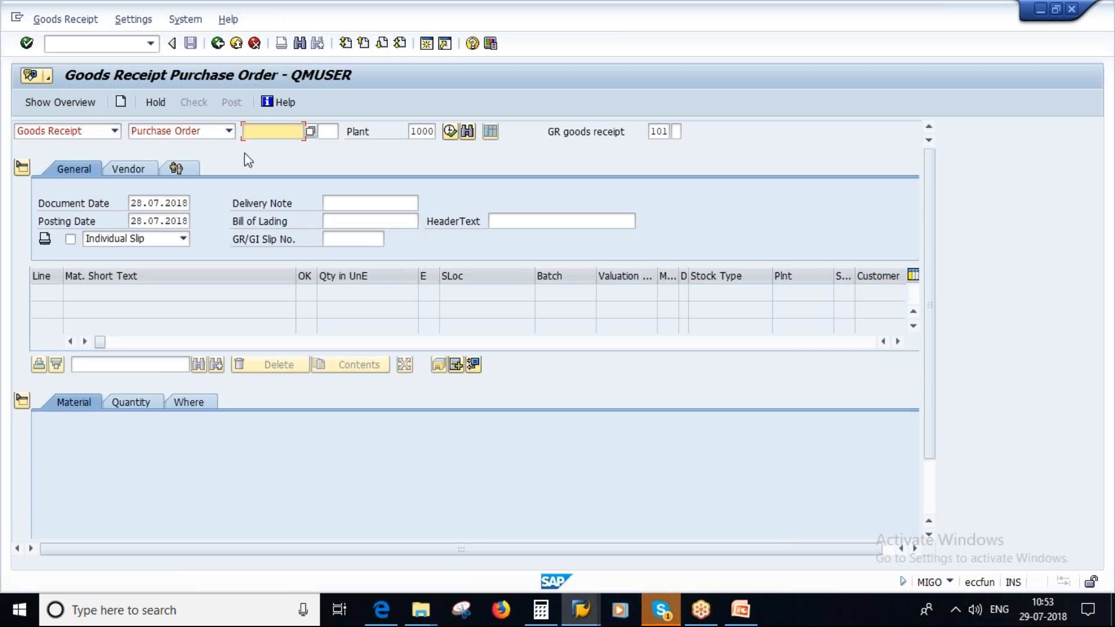
{"action": "left_click", "coordinate": [230, 133]}
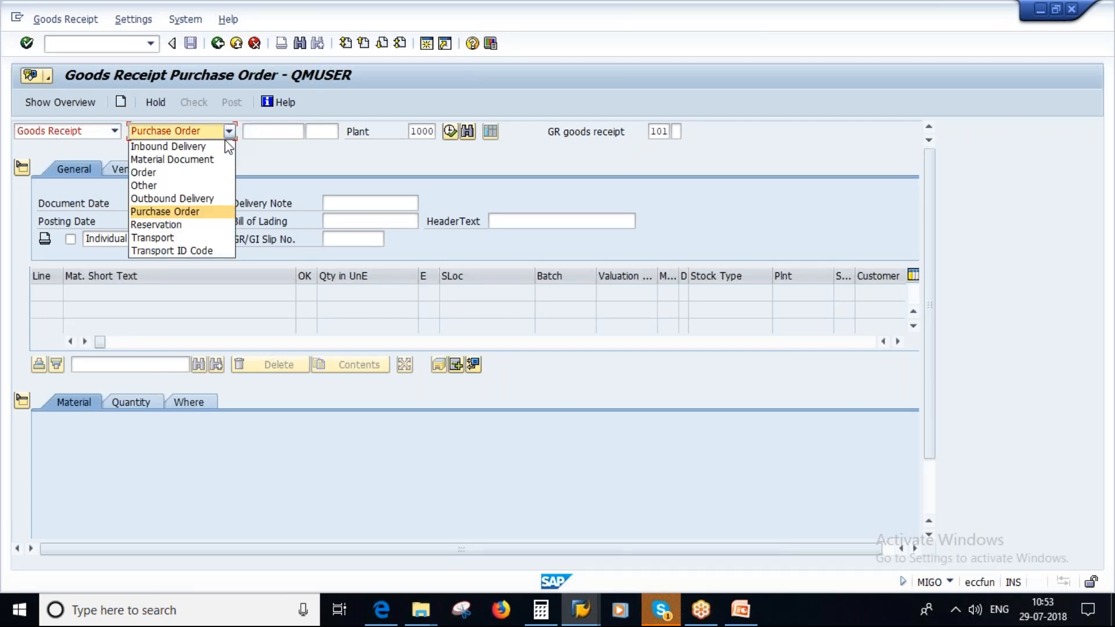
{"action": "left_click", "coordinate": [174, 186]}
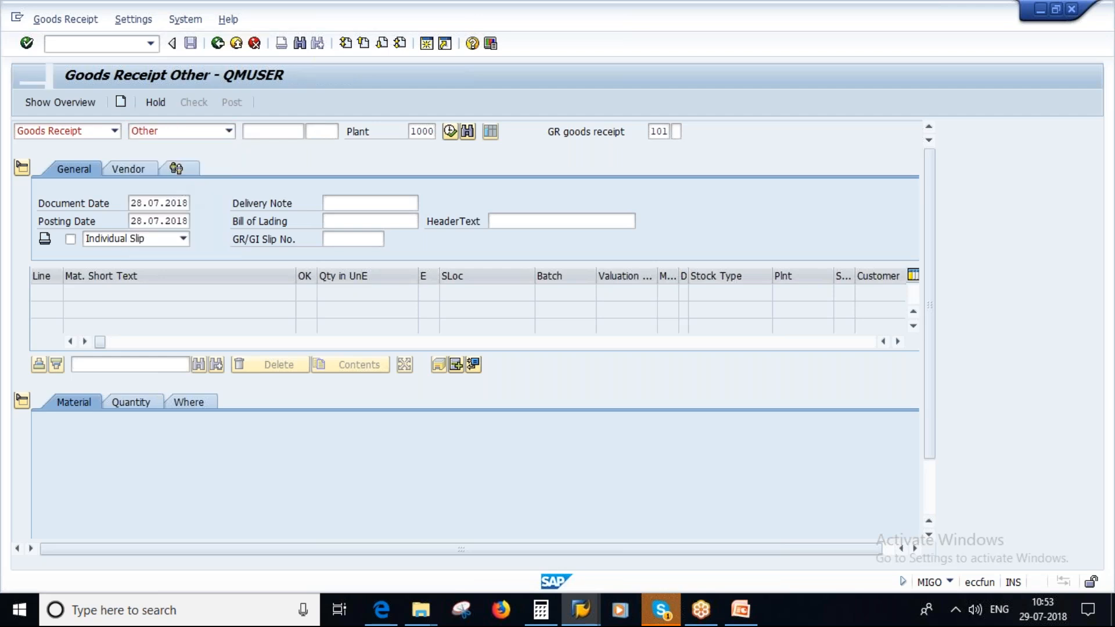
Switch to the PowerPoint presentation, review the movement types on the slide "Goods receipt without reference" and return to SAP
{"action": "left_click", "coordinate": [739, 610]}
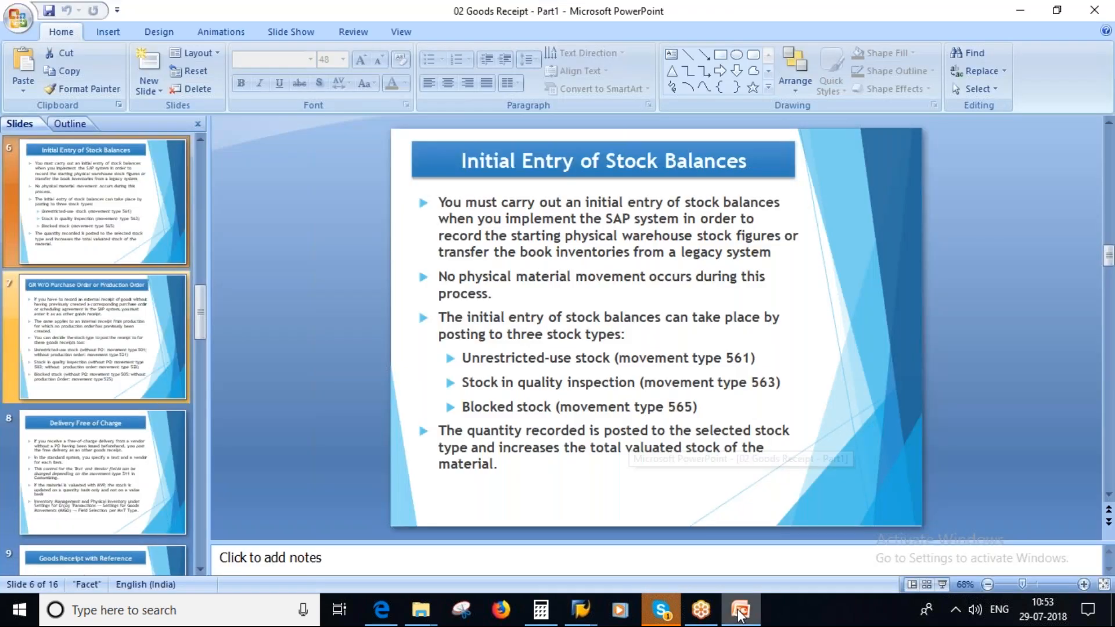
{"action": "scroll", "coordinate": [57, 370], "scroll_direction": "up", "scroll_amount": 2}
{"action": "left_click", "coordinate": [56, 370]}
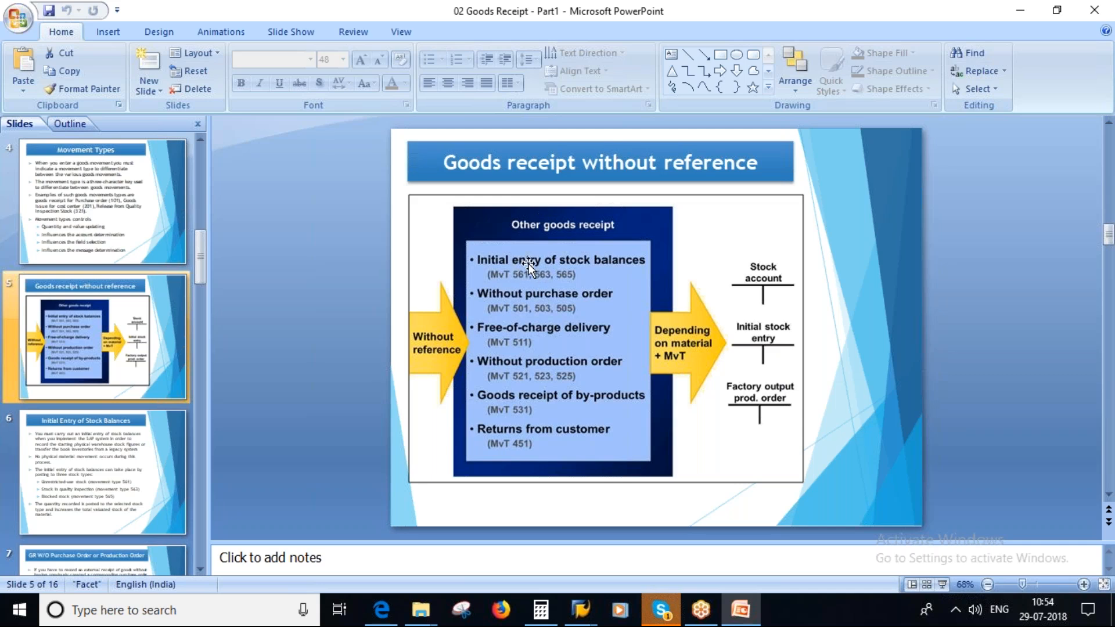
{"action": "key", "text": "shift+F5"}
{"action": "key", "text": "alt+Tab"}
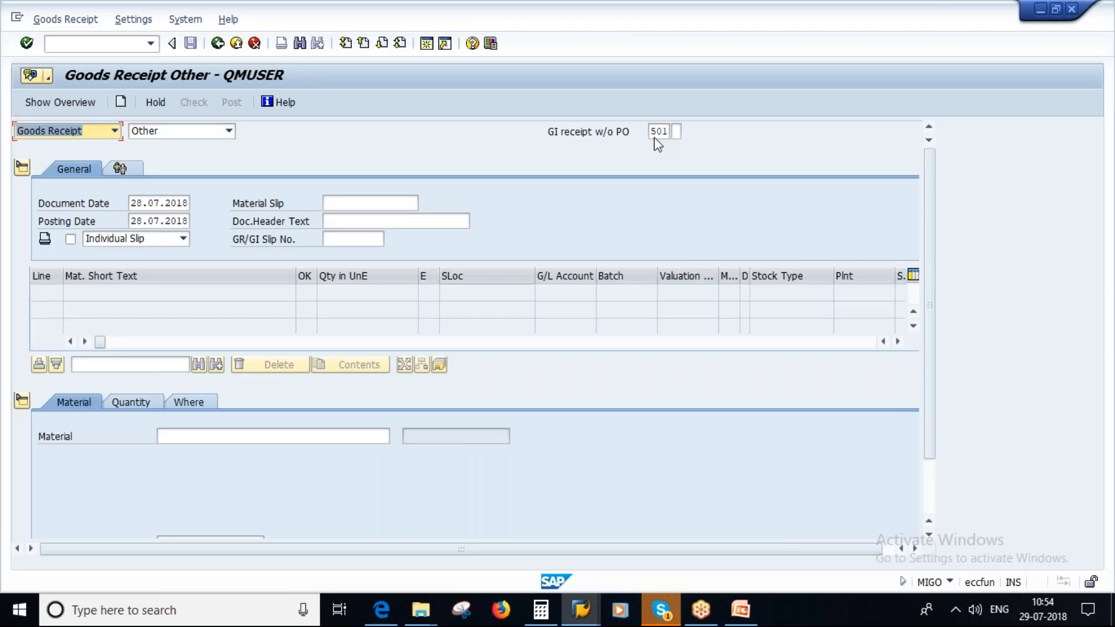
Choose movement type 561, initial entry of stock balances into unrestricted use, for the goods receipt
{"action": "left_click", "coordinate": [657, 132]}
{"action": "left_click", "coordinate": [678, 132]}
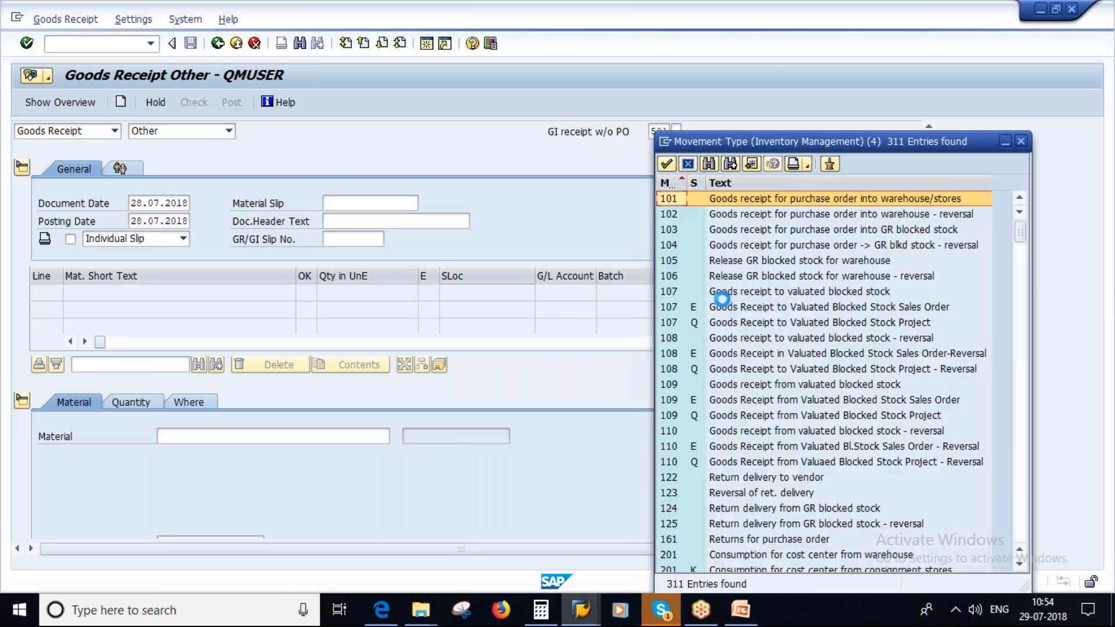
{"action": "scroll", "coordinate": [715, 476], "scroll_direction": "down", "scroll_amount": 7}
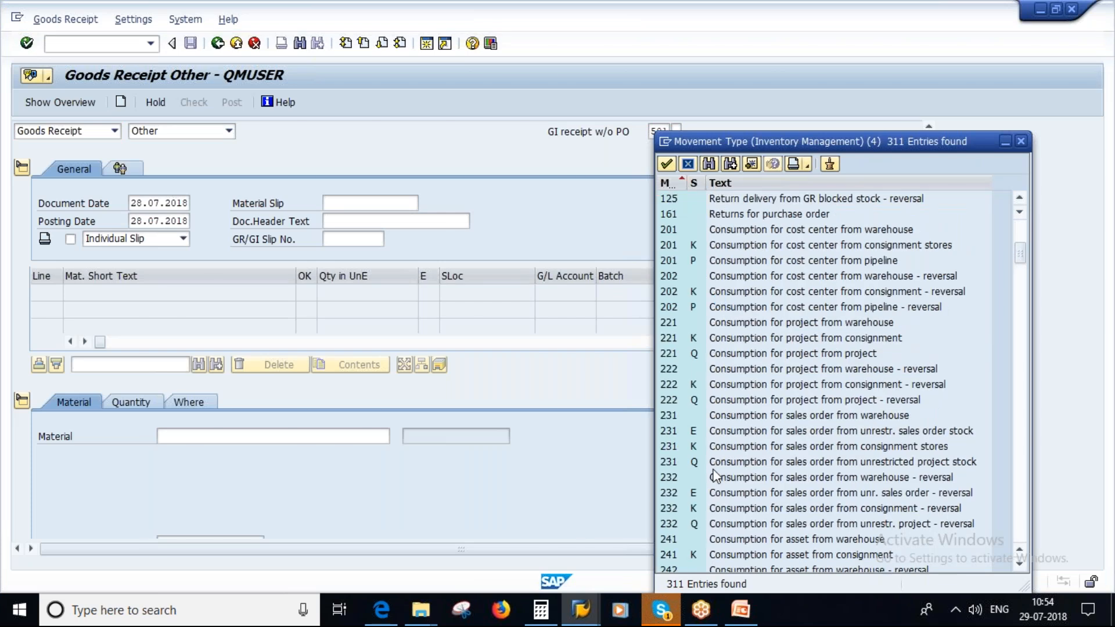
{"action": "scroll", "coordinate": [715, 477], "scroll_direction": "down", "scroll_amount": 20}
{"action": "scroll", "coordinate": [716, 476], "scroll_direction": "down", "scroll_amount": 13}
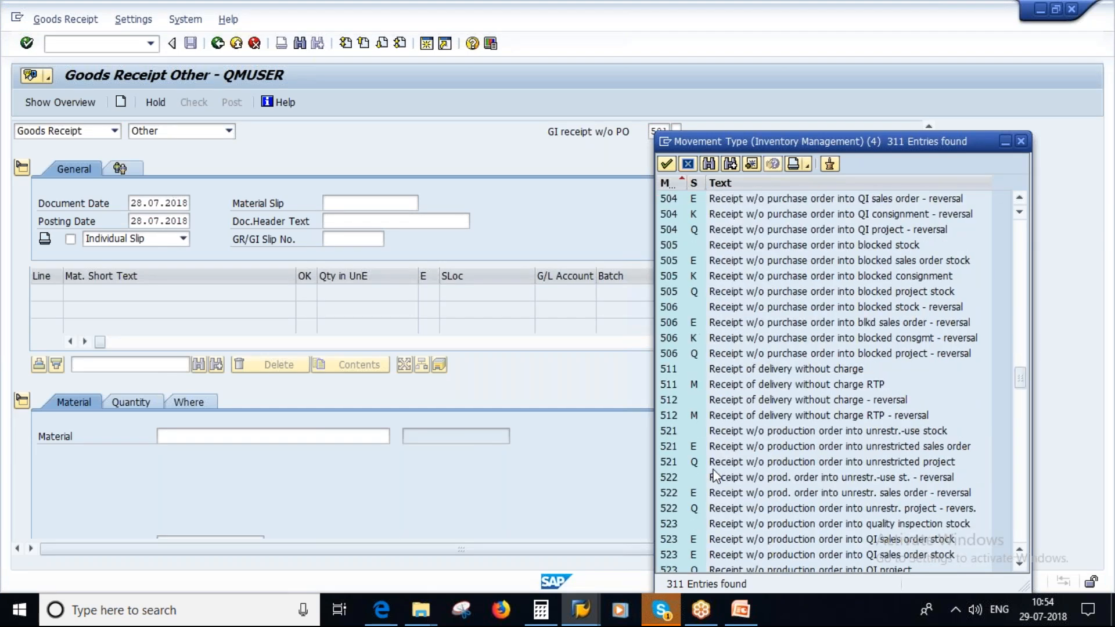
{"action": "scroll", "coordinate": [716, 476], "scroll_direction": "down", "scroll_amount": 9}
{"action": "scroll", "coordinate": [716, 476], "scroll_direction": "down", "scroll_amount": 12}
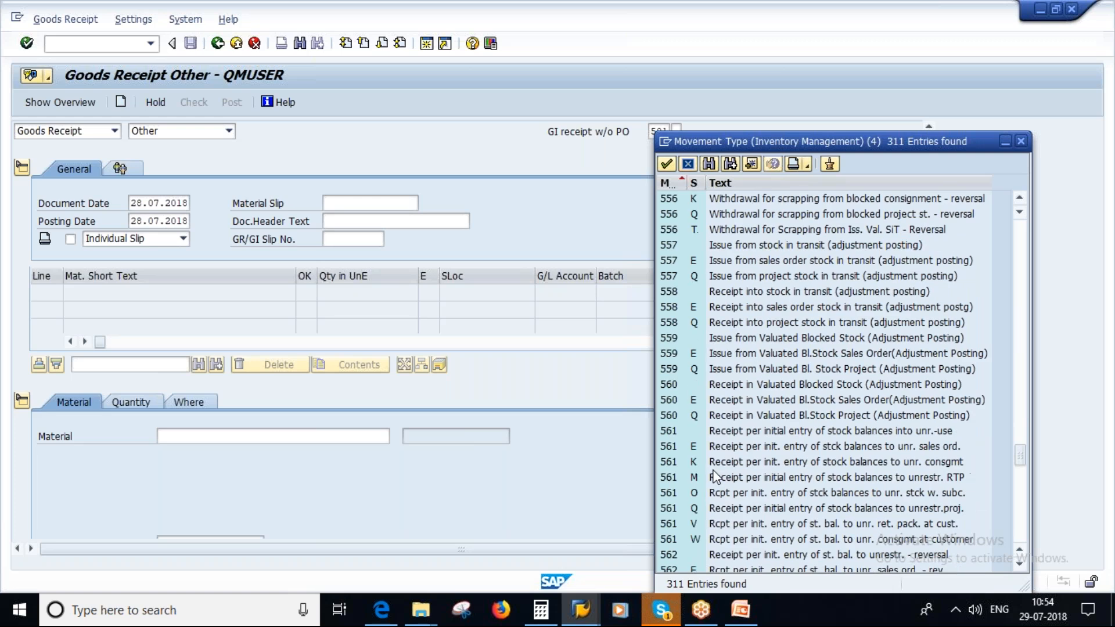
{"action": "scroll", "coordinate": [716, 477], "scroll_direction": "down", "scroll_amount": 2}
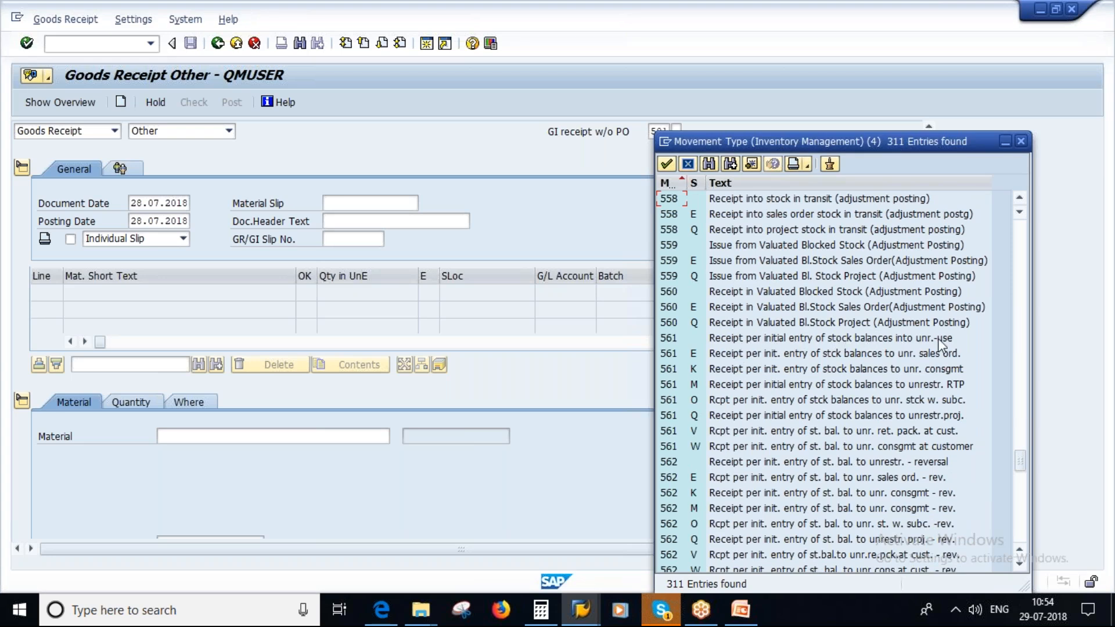
{"action": "double_click", "coordinate": [779, 339]}
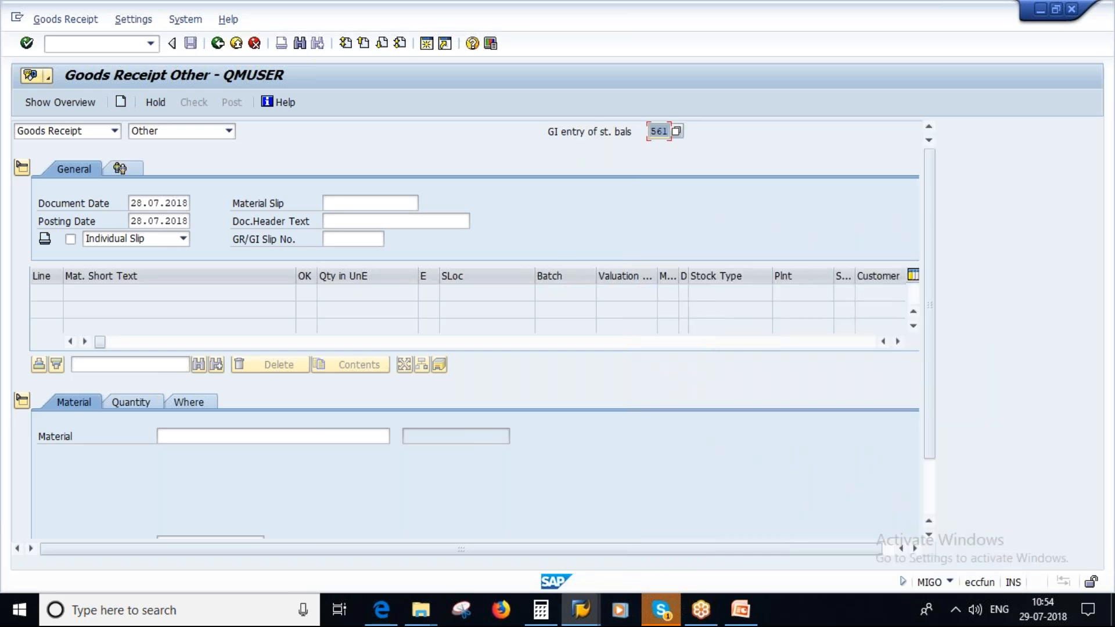
{"action": "left_click", "coordinate": [22, 404]}
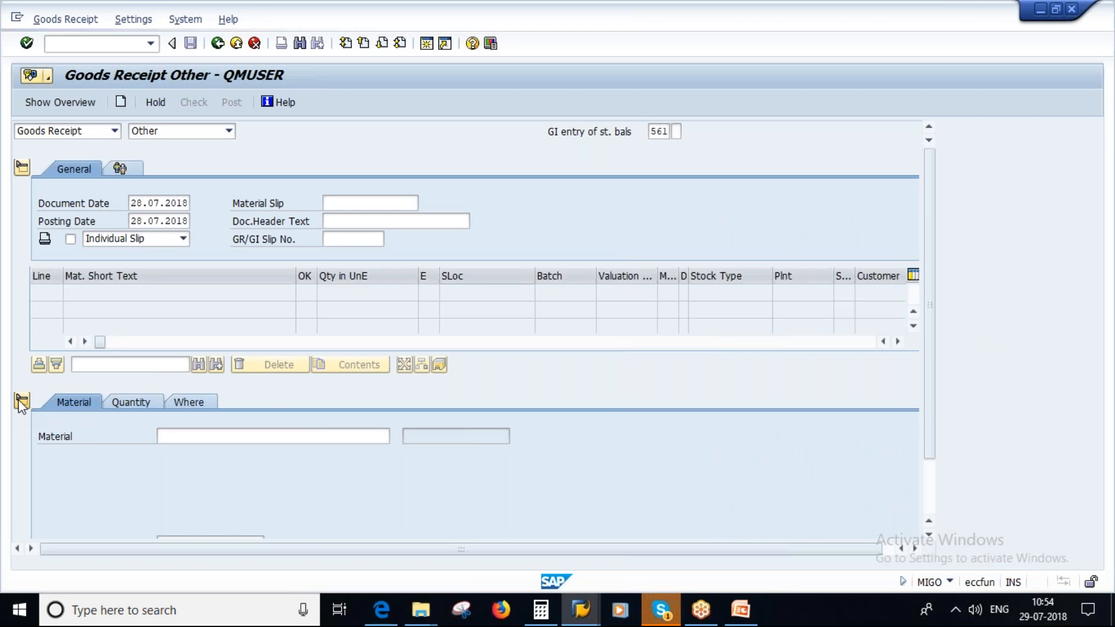
{"action": "left_click", "coordinate": [88, 291]}
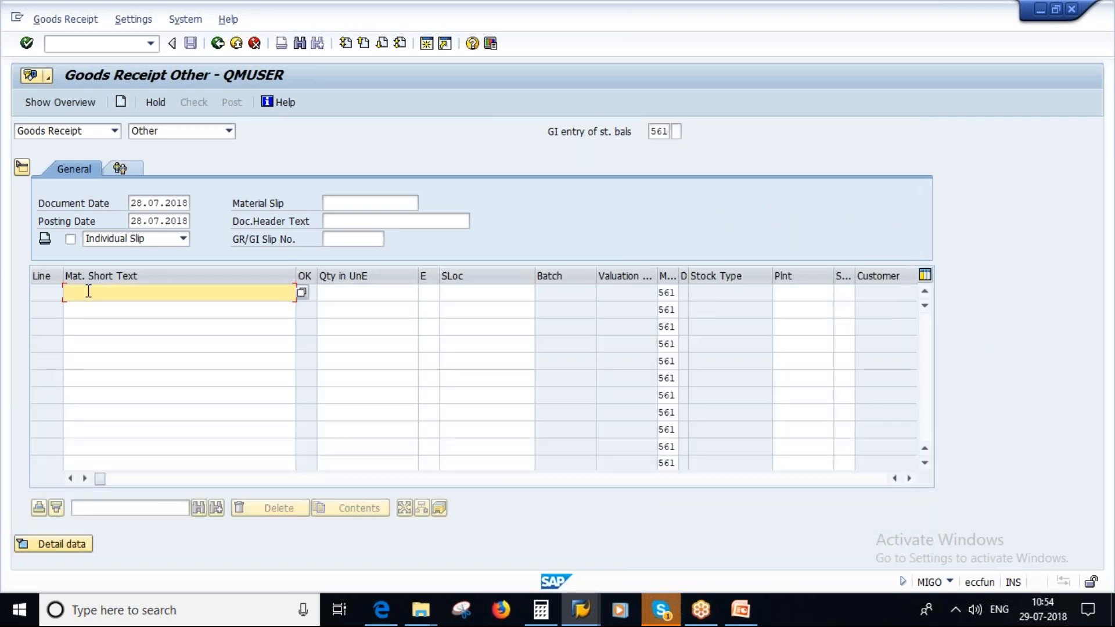
{"action": "left_click", "coordinate": [88, 291]}
{"action": "key", "text": "F4"}
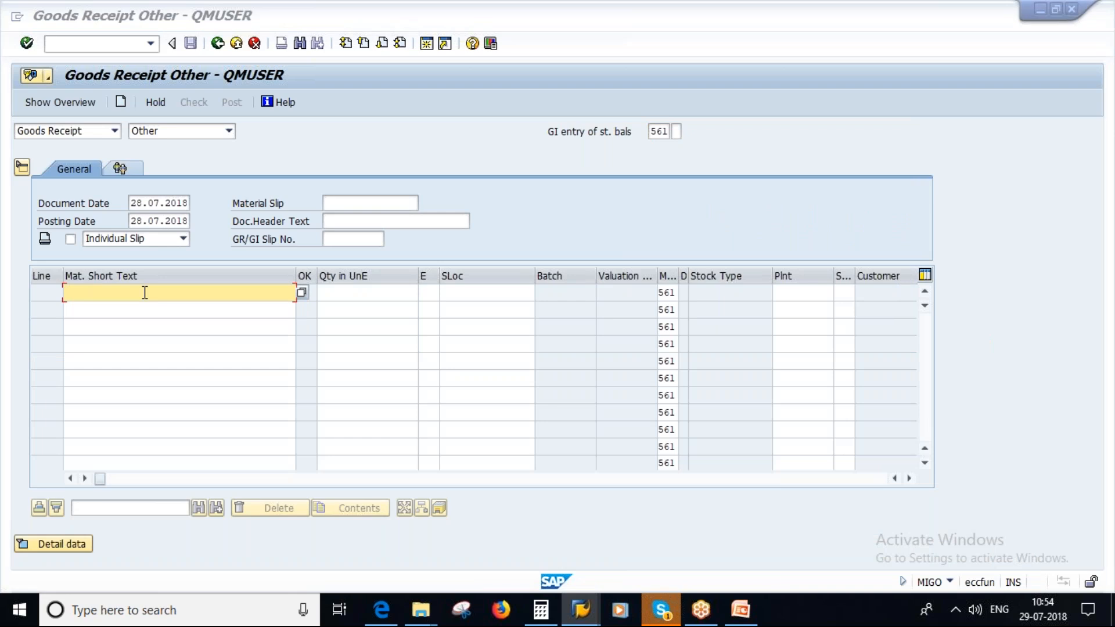
{"action": "key", "text": "alt+Tab"}
{"action": "left_click", "coordinate": [581, 610]}
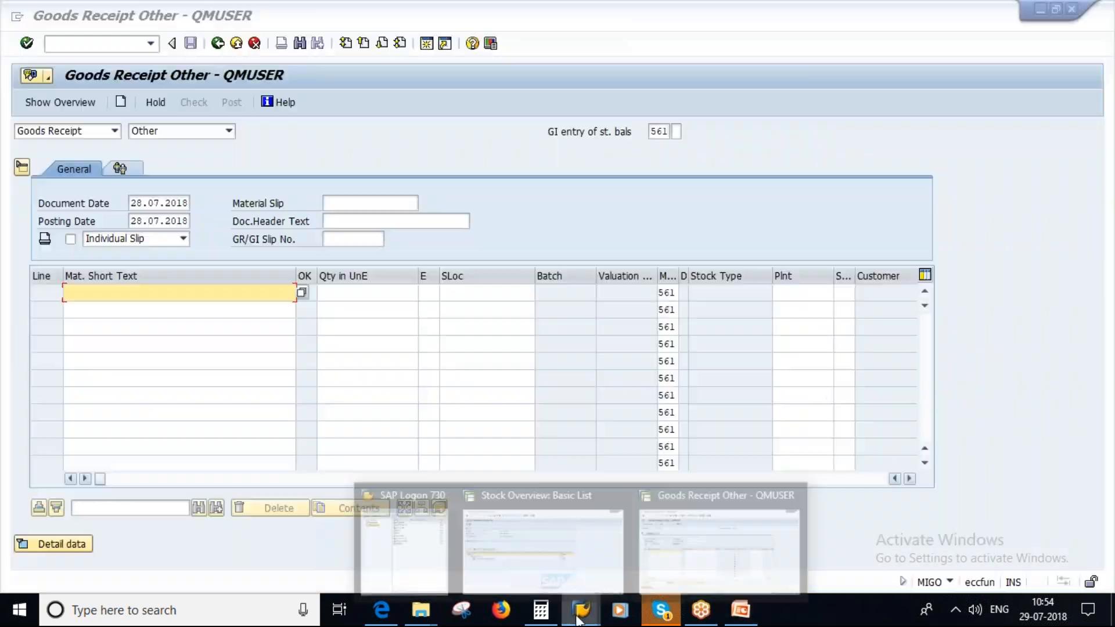
{"action": "left_click", "coordinate": [589, 542]}
{"action": "left_click_drag", "start_coordinate": [220, 146], "coordinate": [106, 145]}
{"action": "key", "text": "ctrl+c"}
{"action": "key", "text": "alt+Tab"}
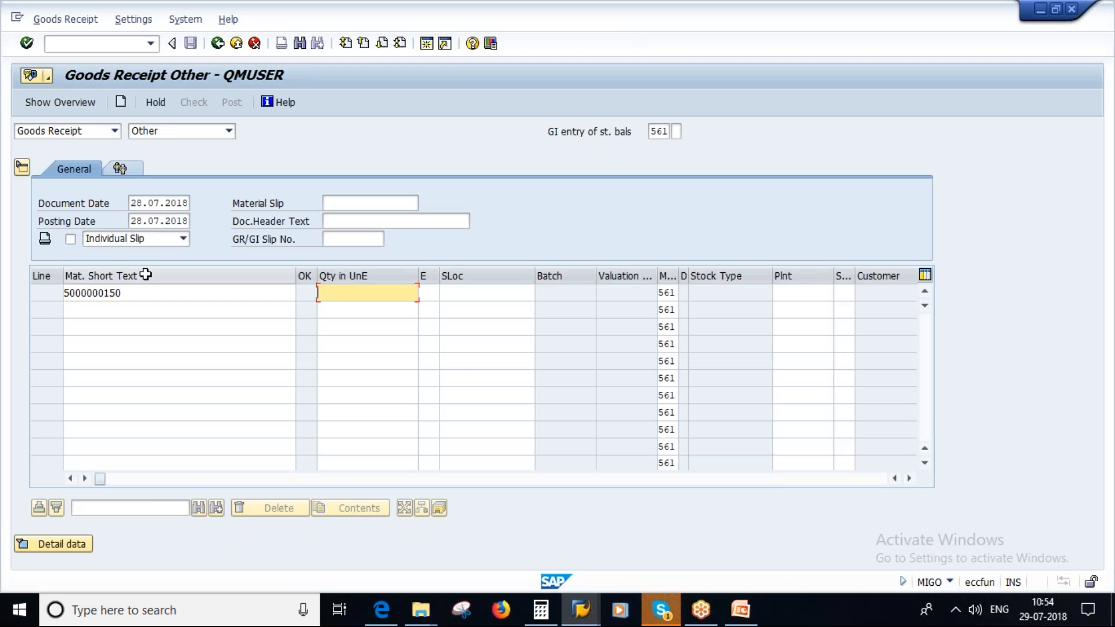
Enter quantity 200 for the item and look up the storage locations matching L000, closing the list without choosing one
{"action": "type", "text": "200"}
{"action": "left_click", "coordinate": [478, 298]}
{"action": "type", "text": "l000"}
{"action": "key", "text": "F4"}
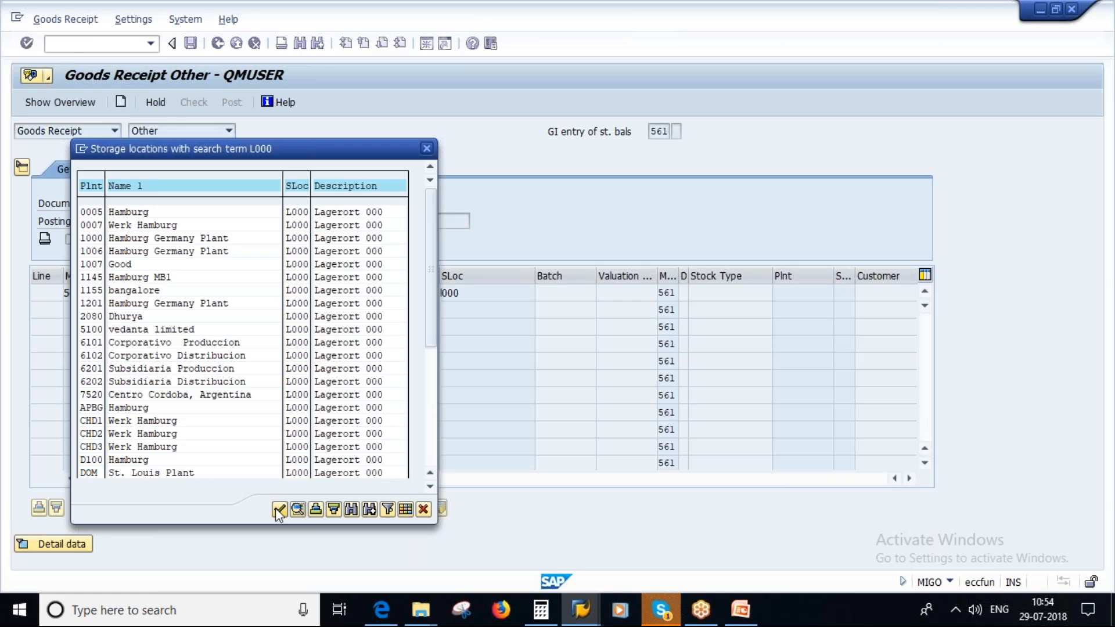
{"action": "left_click", "coordinate": [280, 510]}
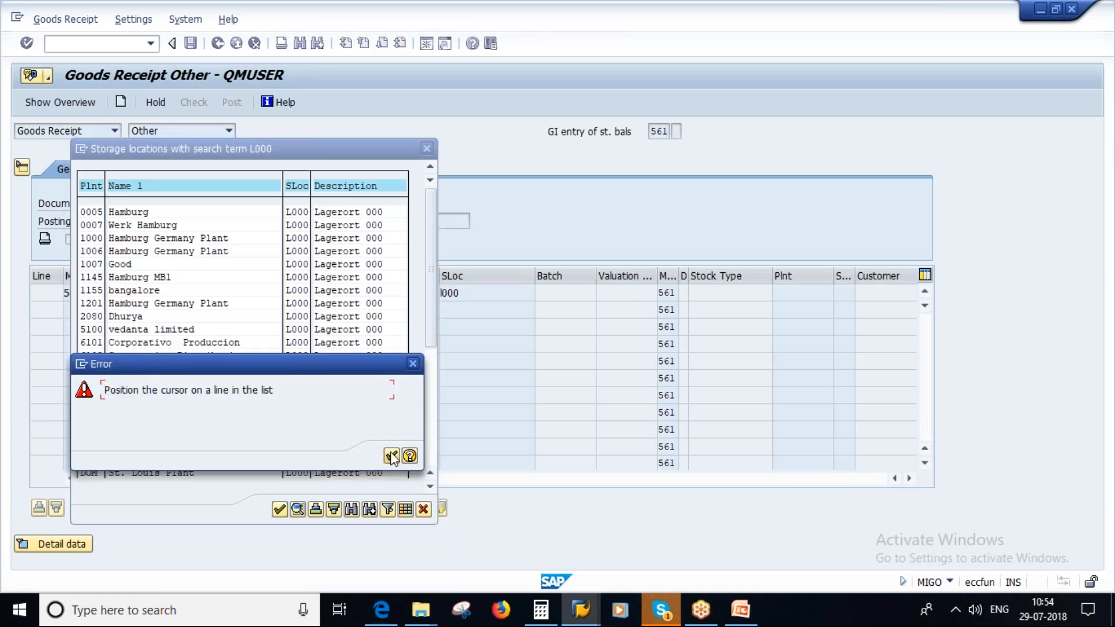
{"action": "left_click", "coordinate": [391, 456]}
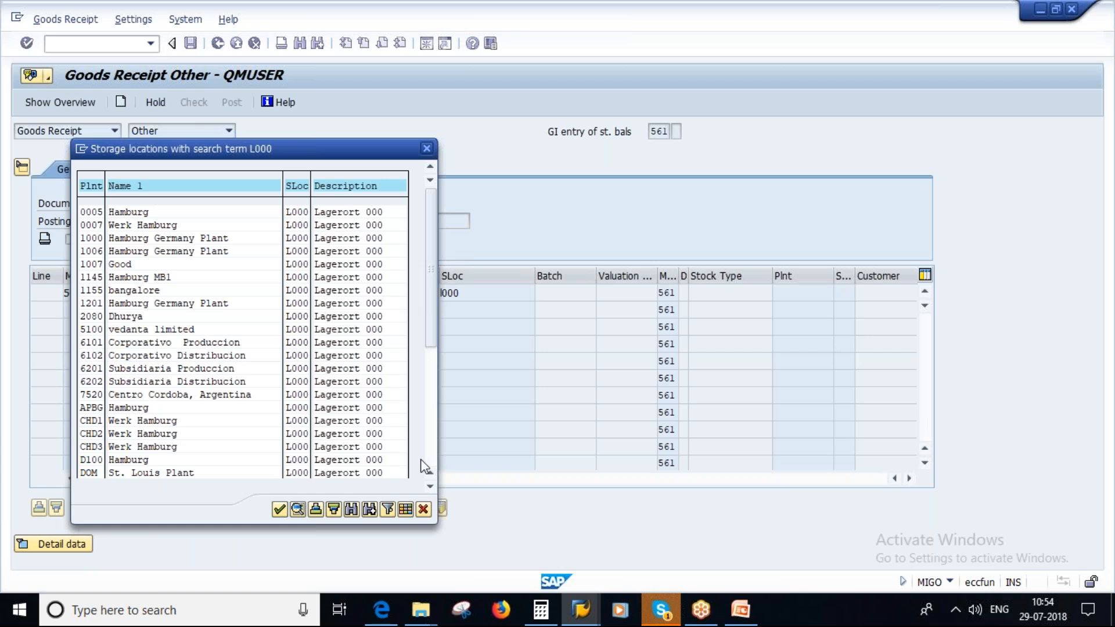
{"action": "left_click", "coordinate": [423, 510]}
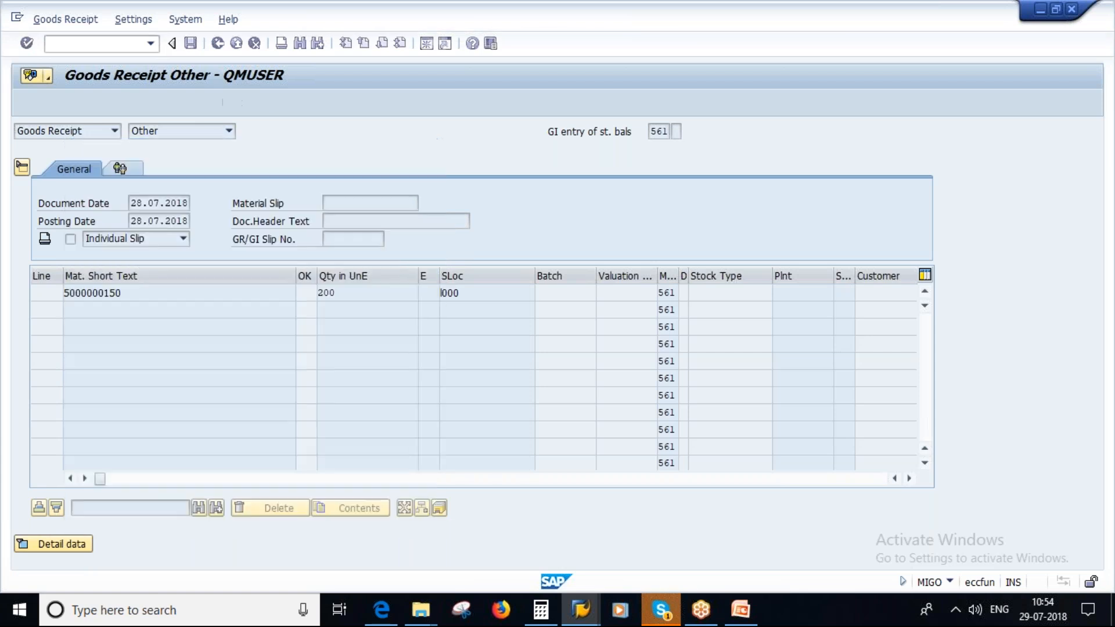
Assign plant 1000 and storage location L000 to the item line
{"action": "left_click", "coordinate": [787, 293]}
{"action": "type", "text": "1000"}
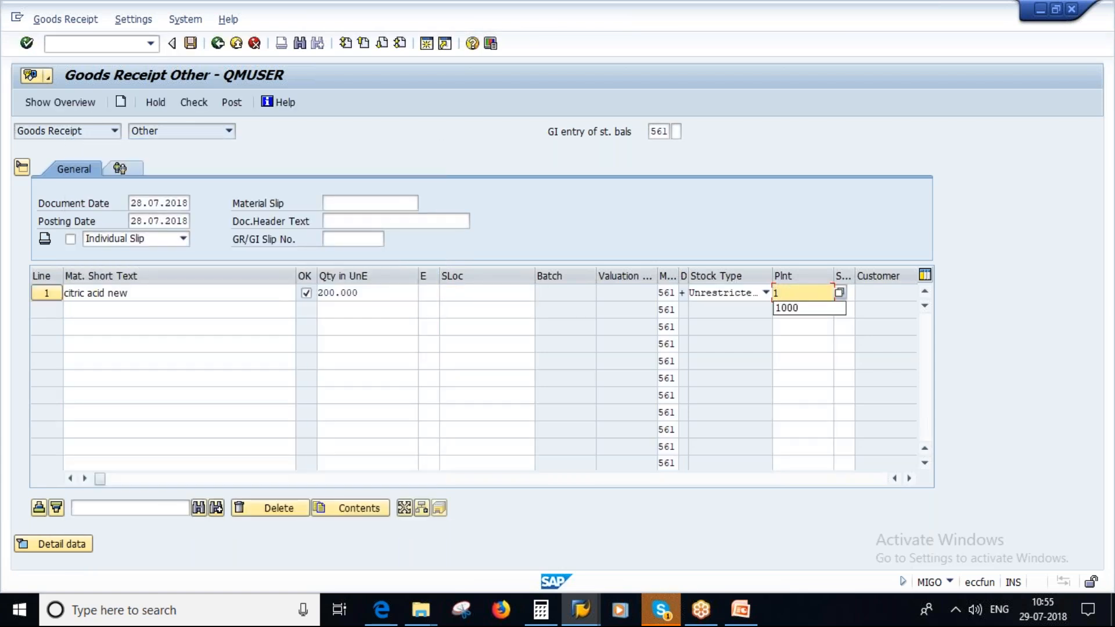
{"action": "left_click", "coordinate": [522, 295]}
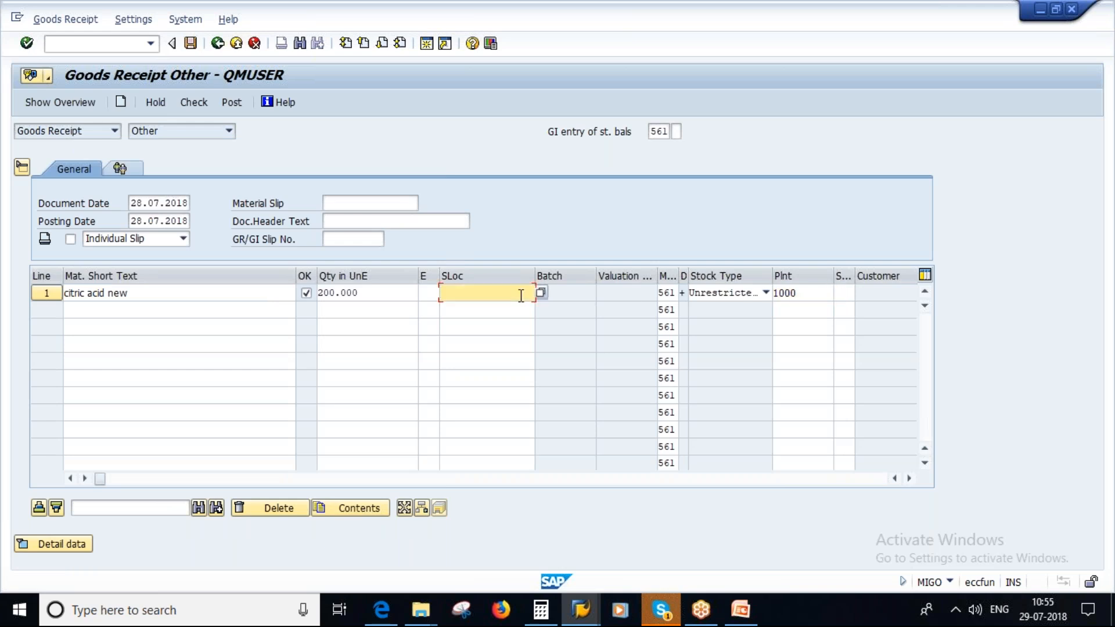
{"action": "key", "text": "Caps_Lock"}
{"action": "type", "text": "L000"}
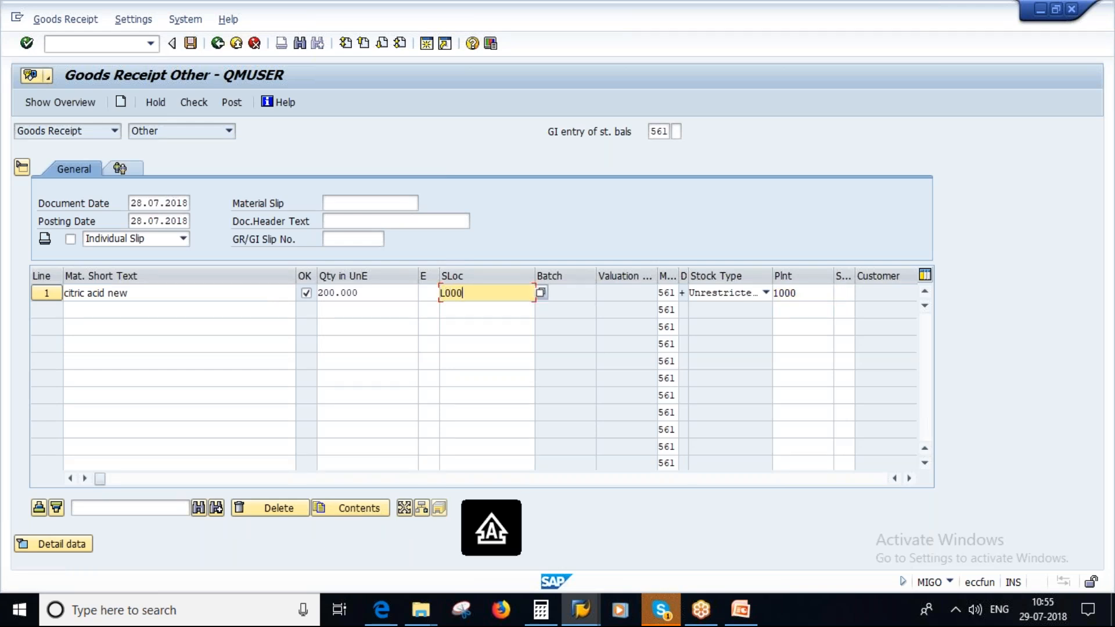
{"action": "key", "text": "Return"}
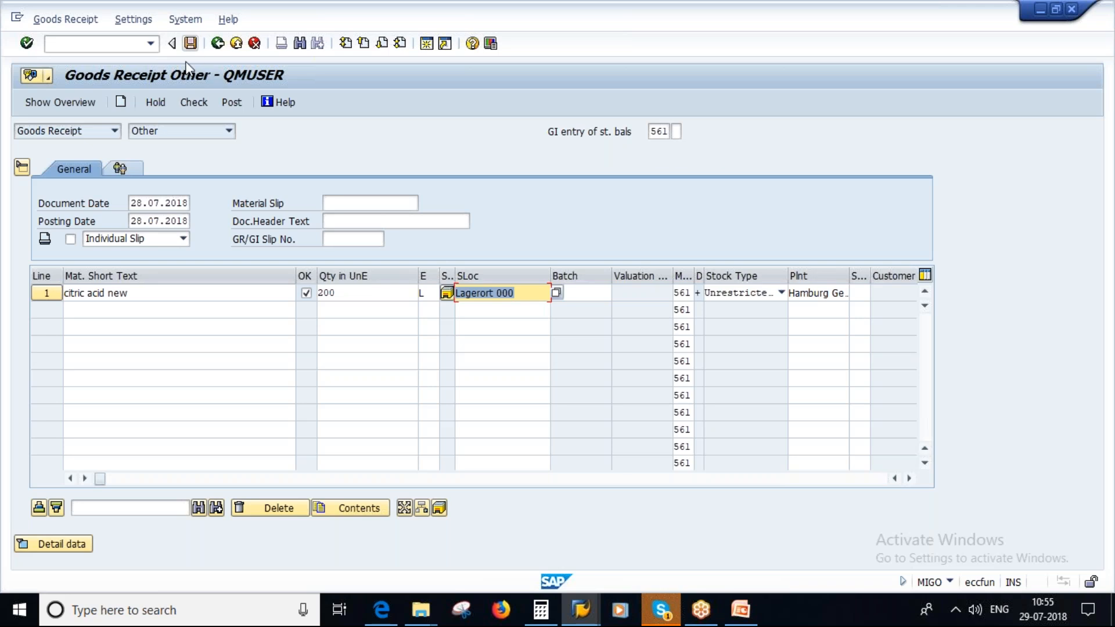
Check the goods receipt, close the message log and post the document
{"action": "left_click", "coordinate": [194, 103]}
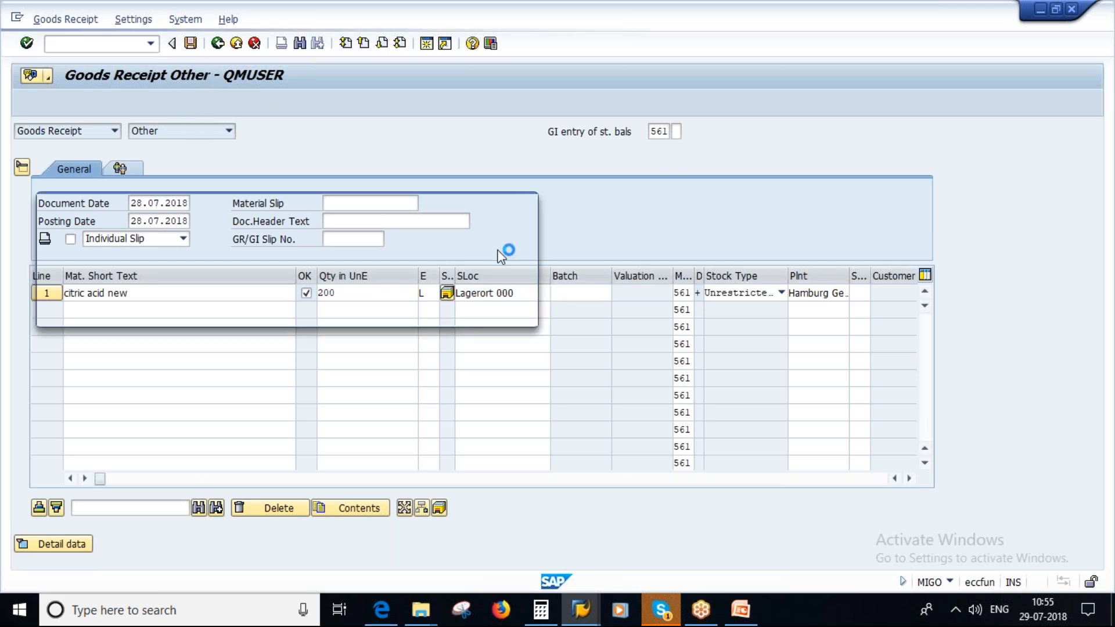
{"action": "left_click", "coordinate": [50, 314]}
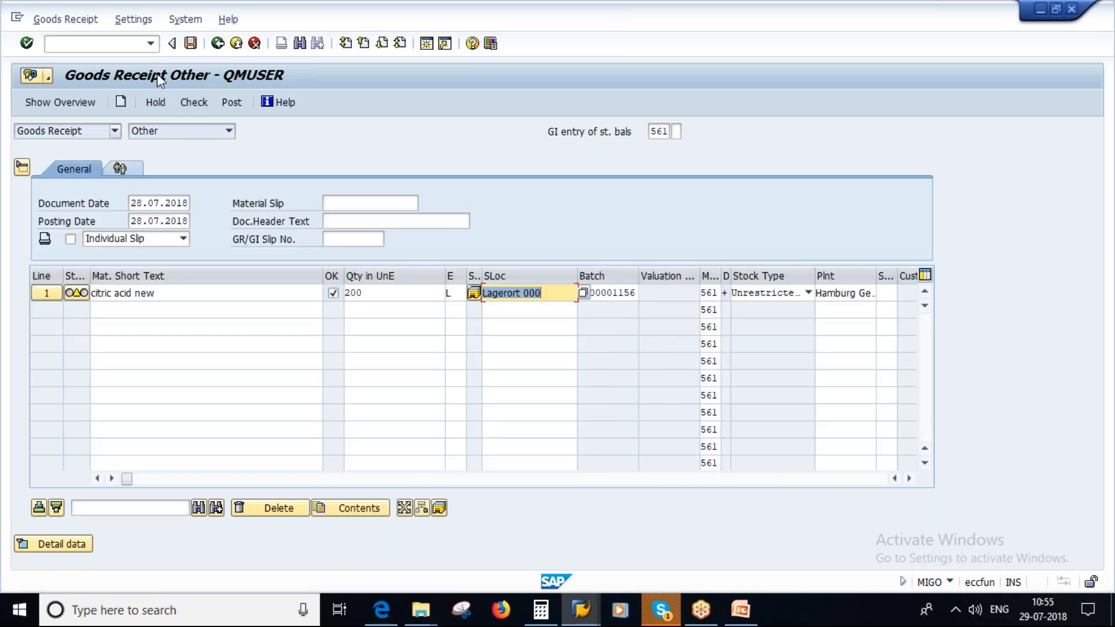
{"action": "left_click", "coordinate": [192, 43]}
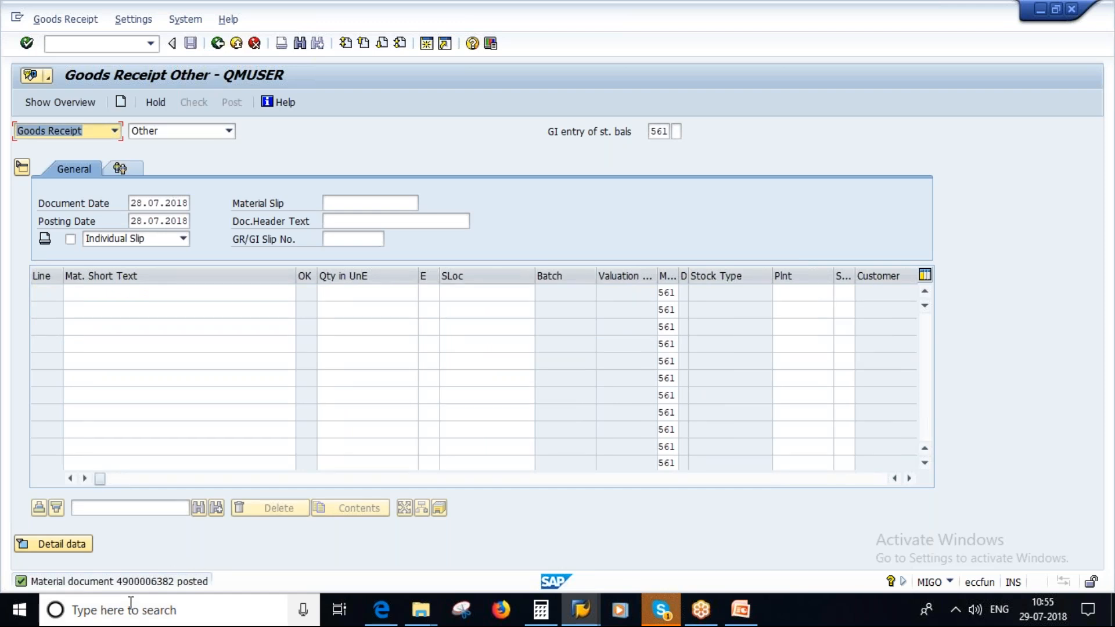
Switch to the stock overview session, refresh it and examine the batch's unrestricted-use stock
{"action": "mouse_move", "coordinate": [584, 617]}
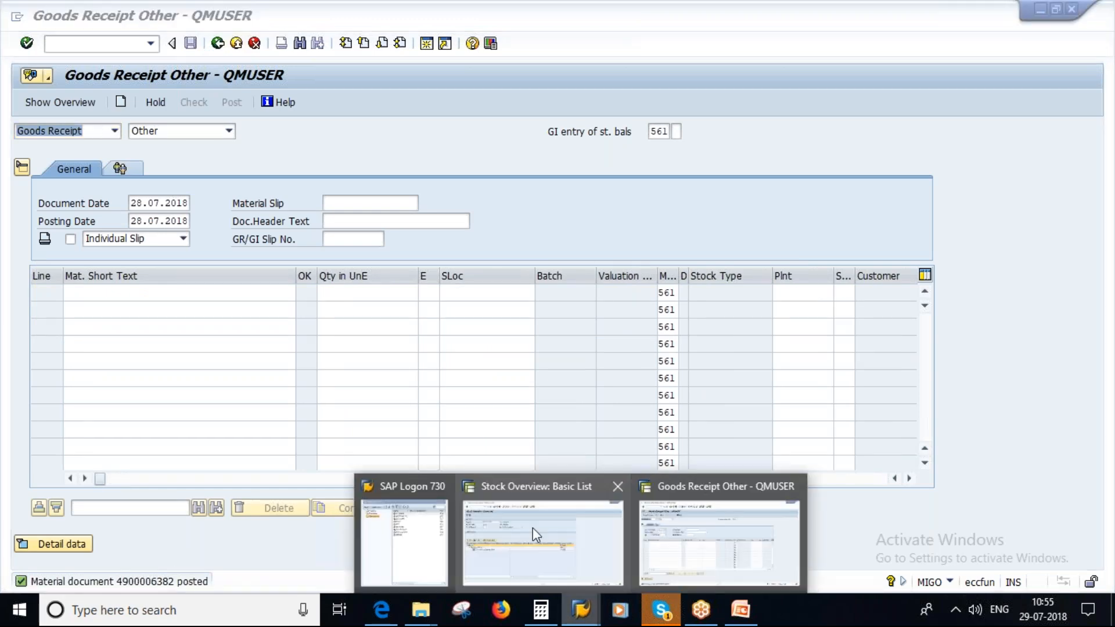
{"action": "left_click", "coordinate": [533, 528]}
{"action": "left_click", "coordinate": [47, 101]}
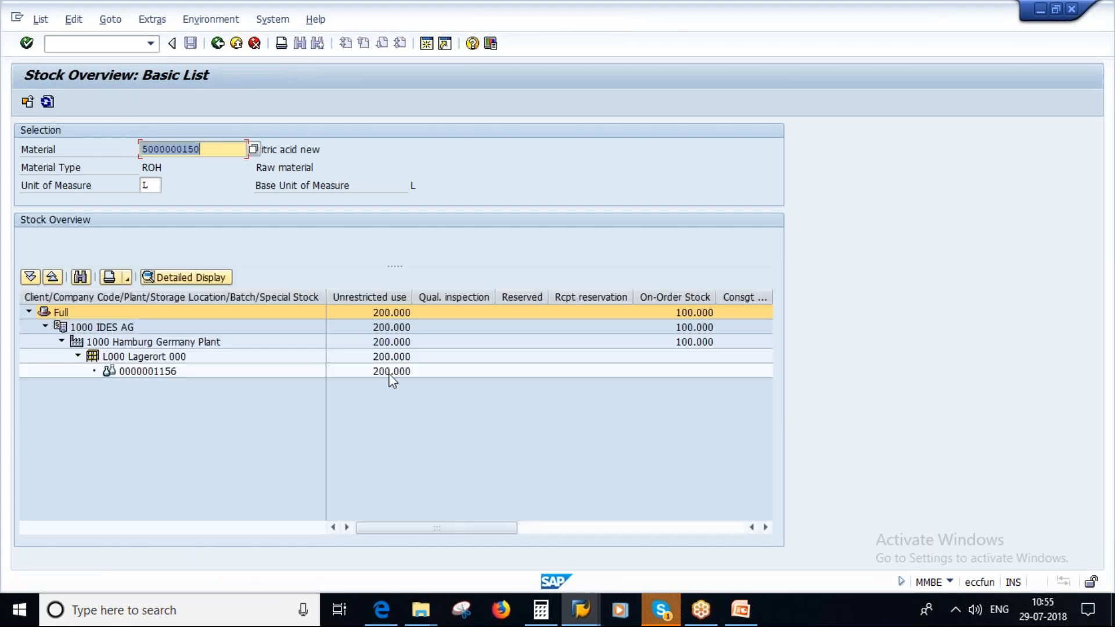
{"action": "left_click", "coordinate": [395, 372]}
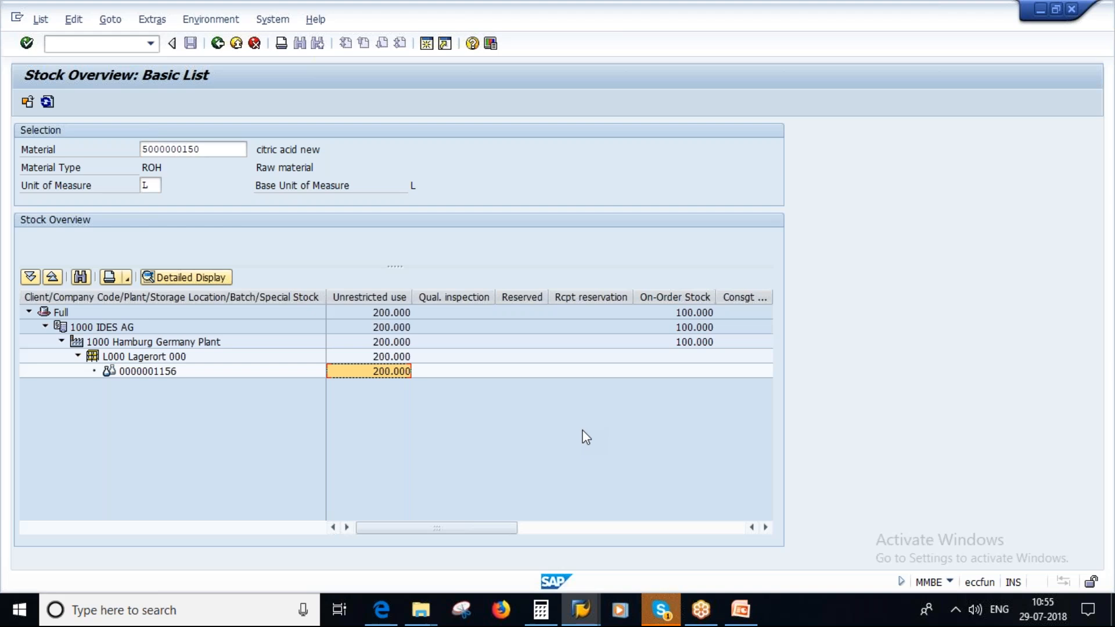
Switch to the PowerPoint presentation, compare the initial stock entry movement types with the stock overview and return to SAP
{"action": "left_click", "coordinate": [754, 621]}
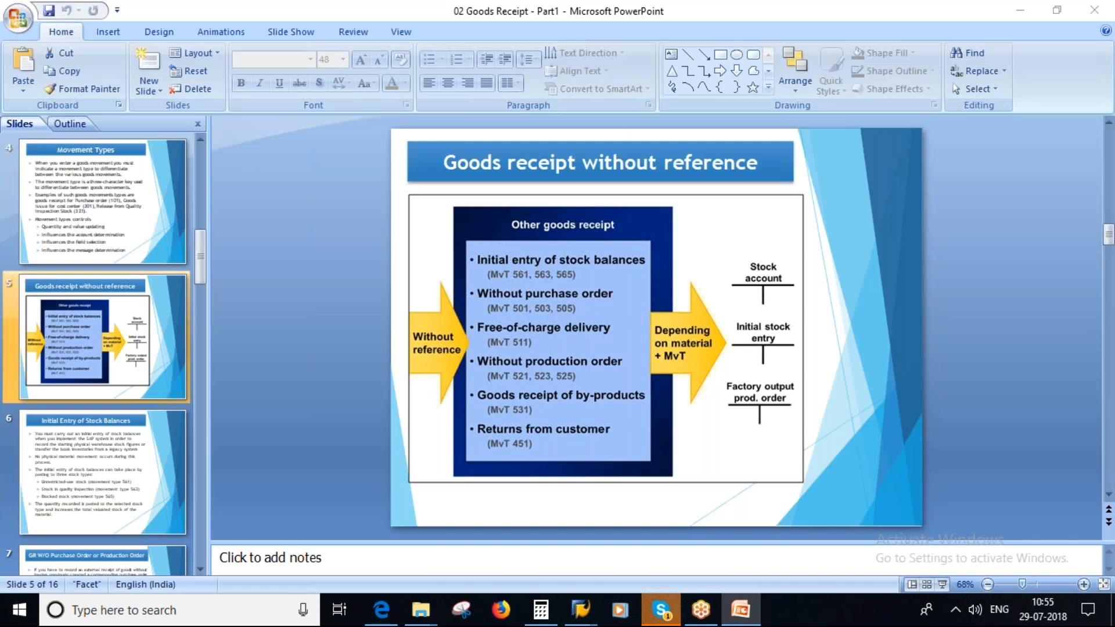
{"action": "key", "text": "alt+Tab"}
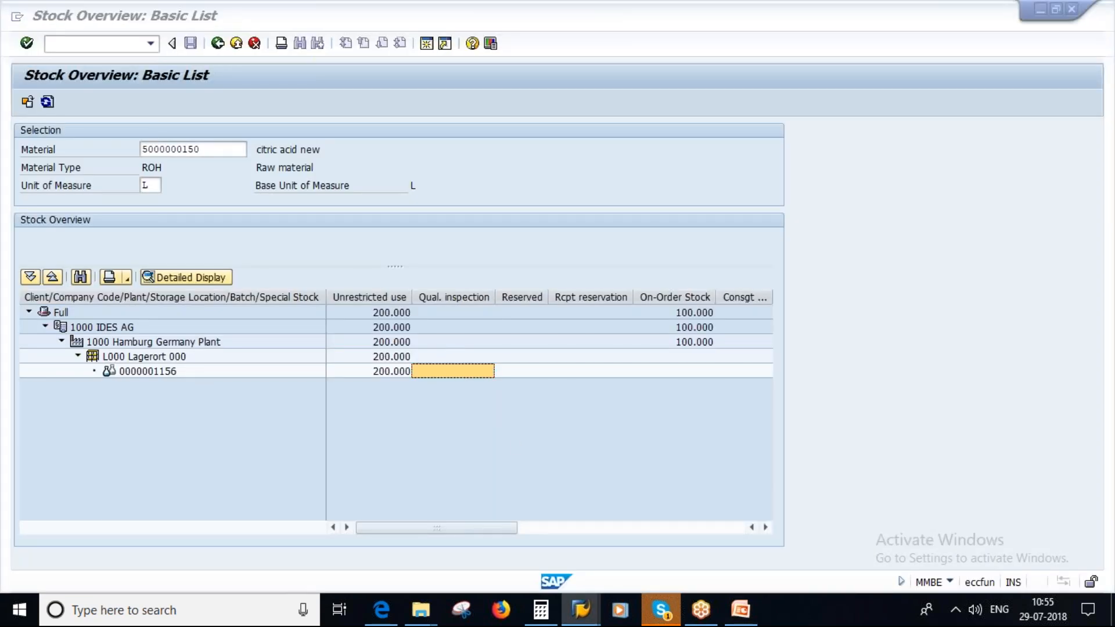
{"action": "key", "text": "alt+Tab"}
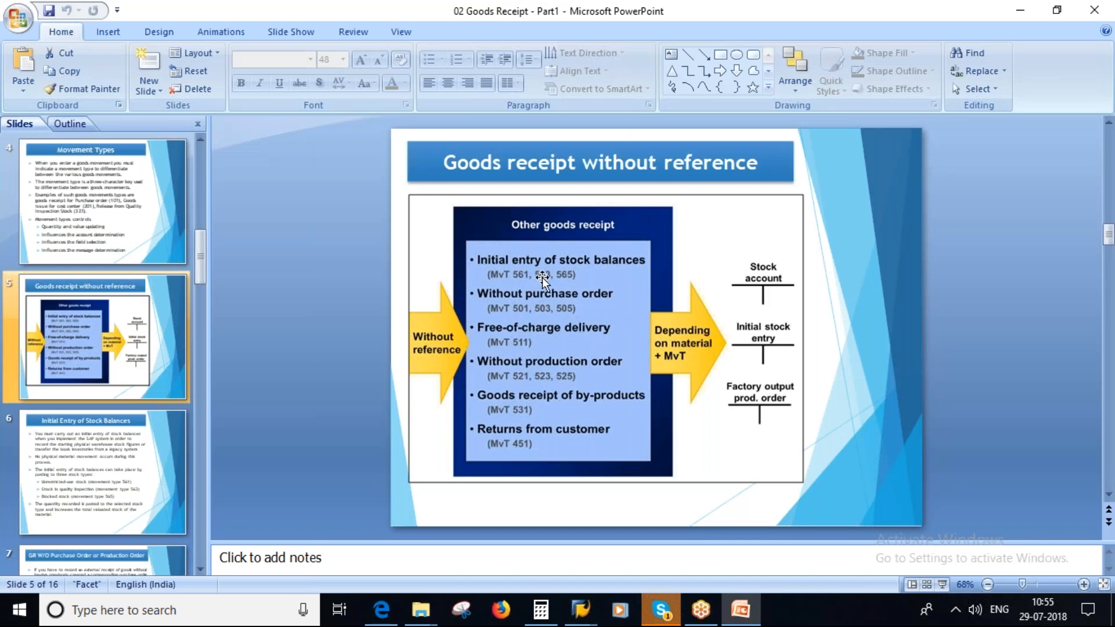
{"action": "key", "text": "alt+Tab"}
Examine the stock overview's further columns, including blocked stock, and switch to the PowerPoint presentation
{"action": "left_click_drag", "start_coordinate": [503, 528], "coordinate": [729, 526]}
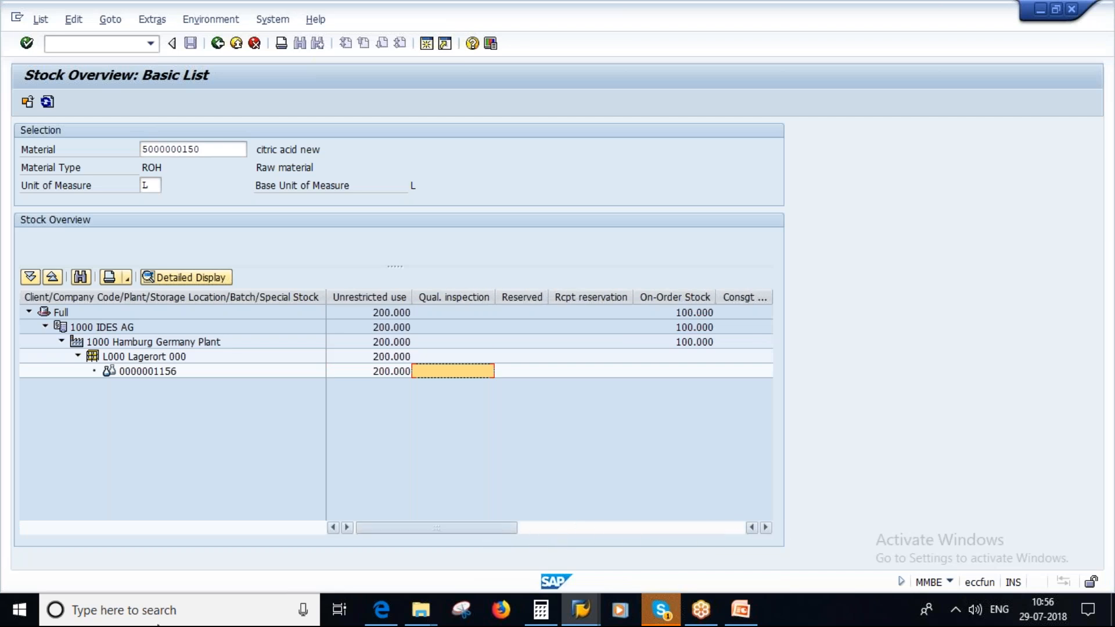
{"action": "left_click", "coordinate": [422, 556]}
{"action": "left_click_drag", "start_coordinate": [495, 532], "coordinate": [744, 529]}
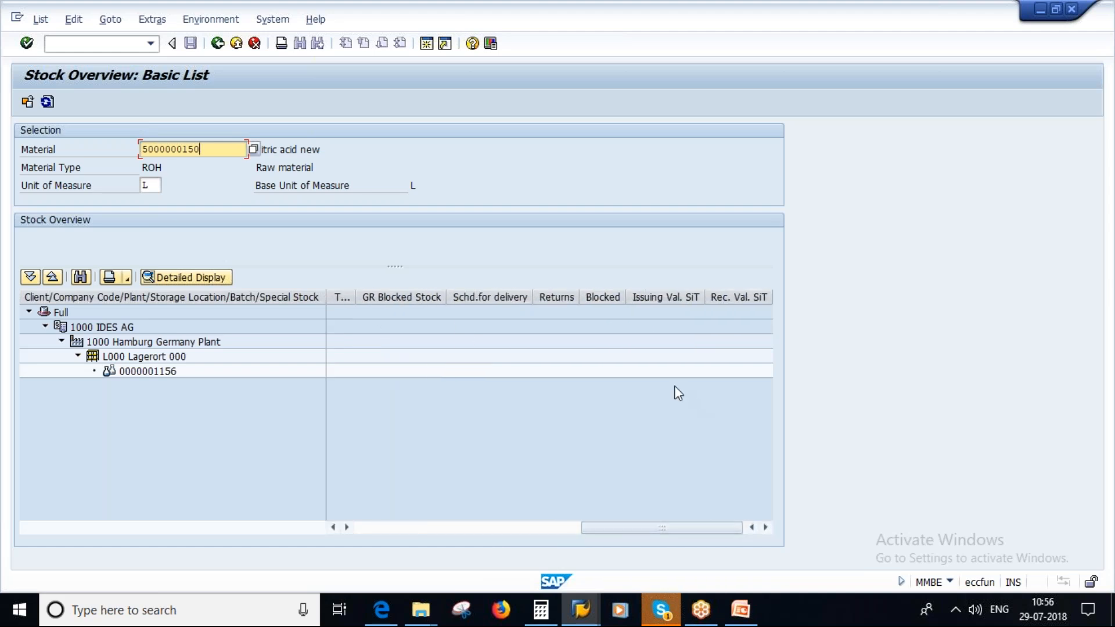
{"action": "left_click", "coordinate": [741, 620]}
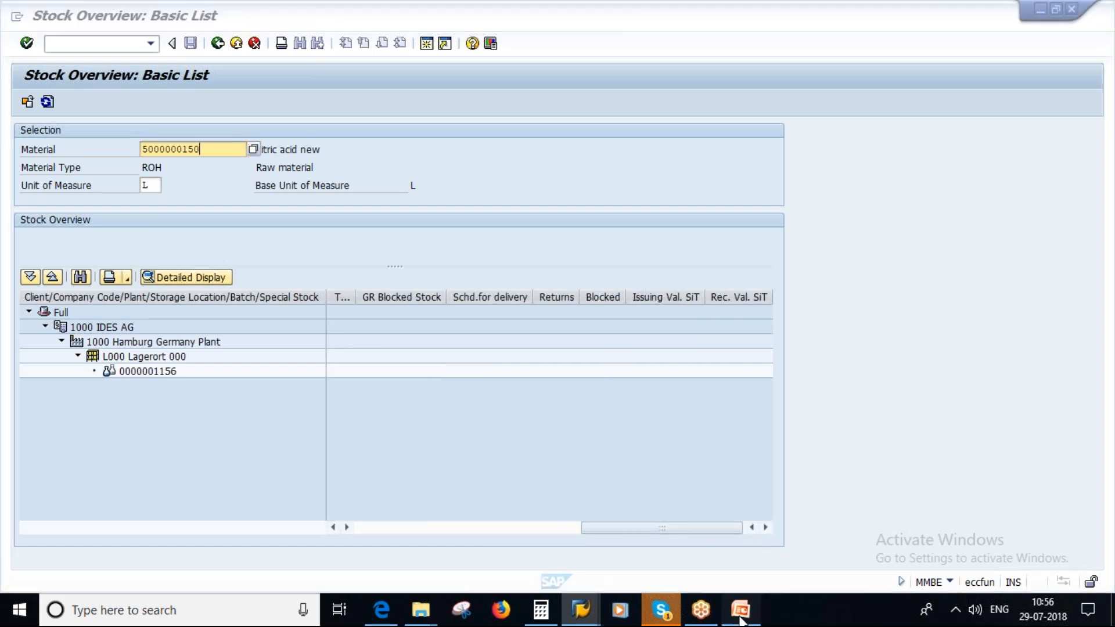
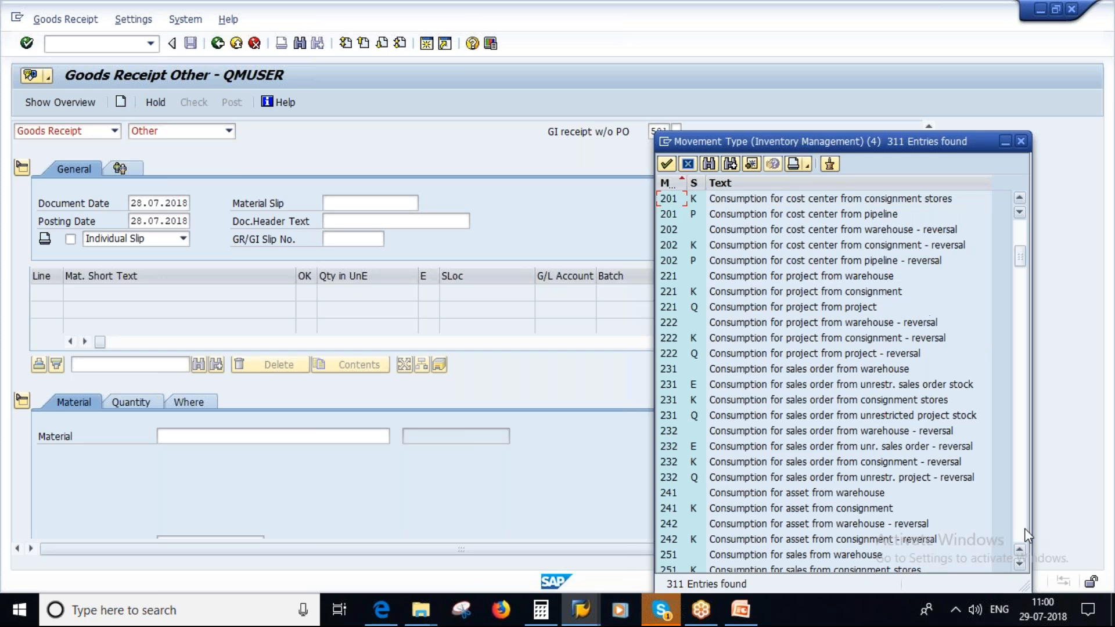
Choose movement type 511, receipt of delivery without charge, for the goods receipt
{"action": "scroll", "coordinate": [1028, 433], "scroll_direction": "down", "scroll_amount": 10}
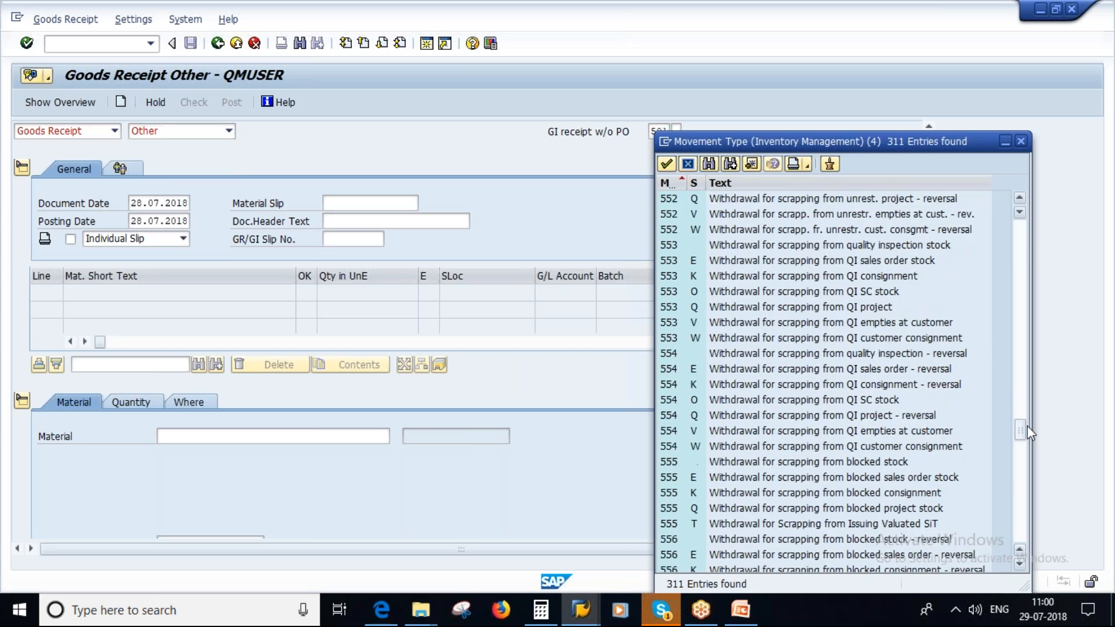
{"action": "left_click_drag", "start_coordinate": [1021, 431], "coordinate": [1022, 386]}
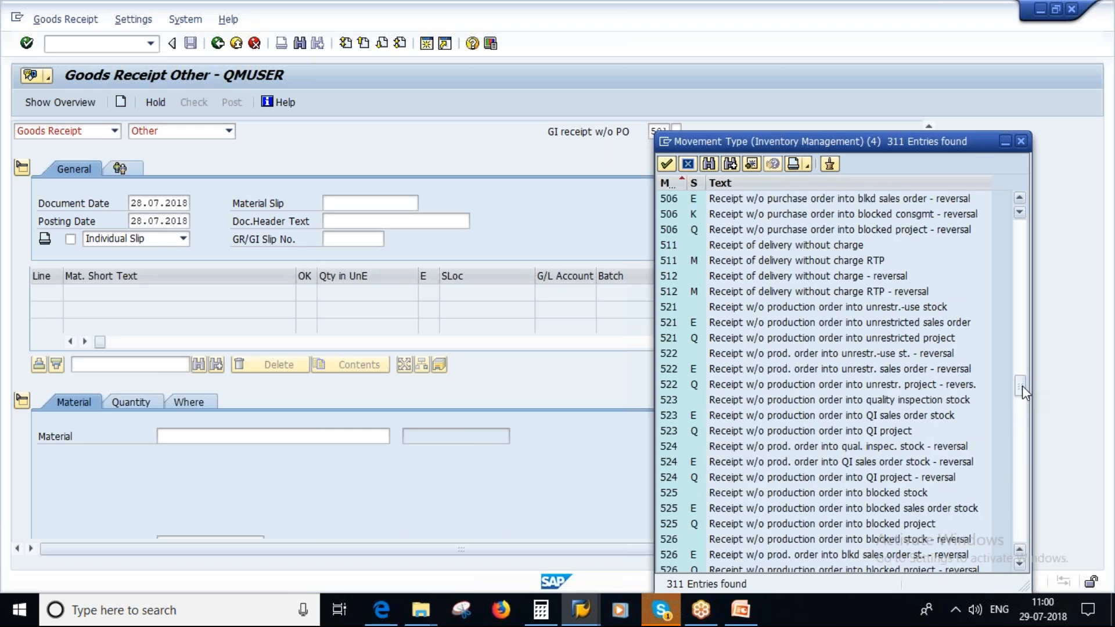
{"action": "double_click", "coordinate": [769, 246]}
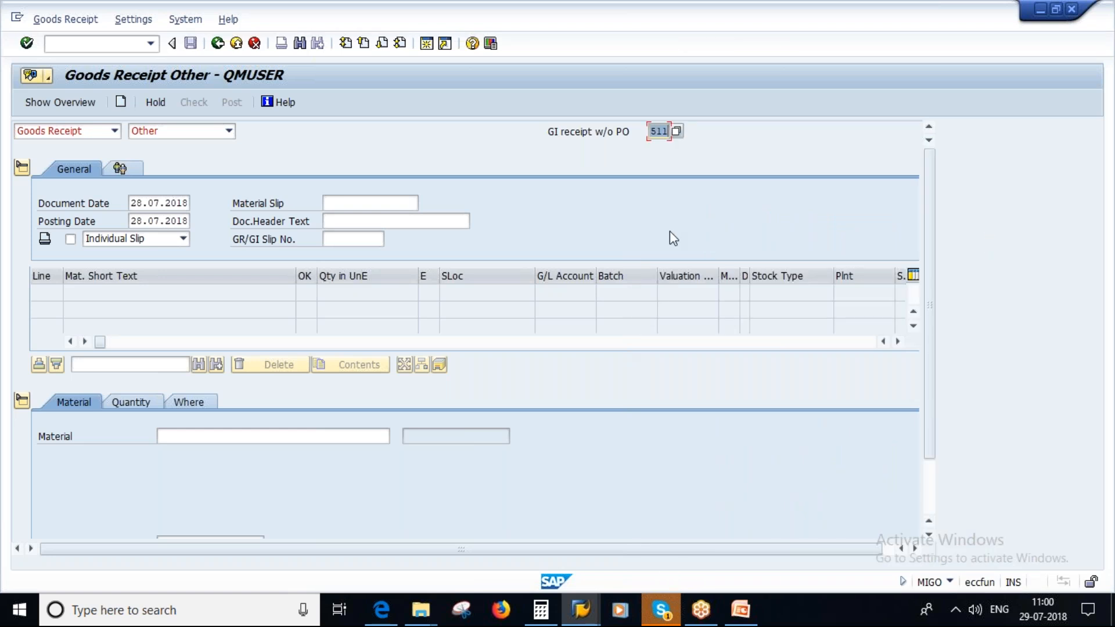
{"action": "left_click", "coordinate": [201, 437]}
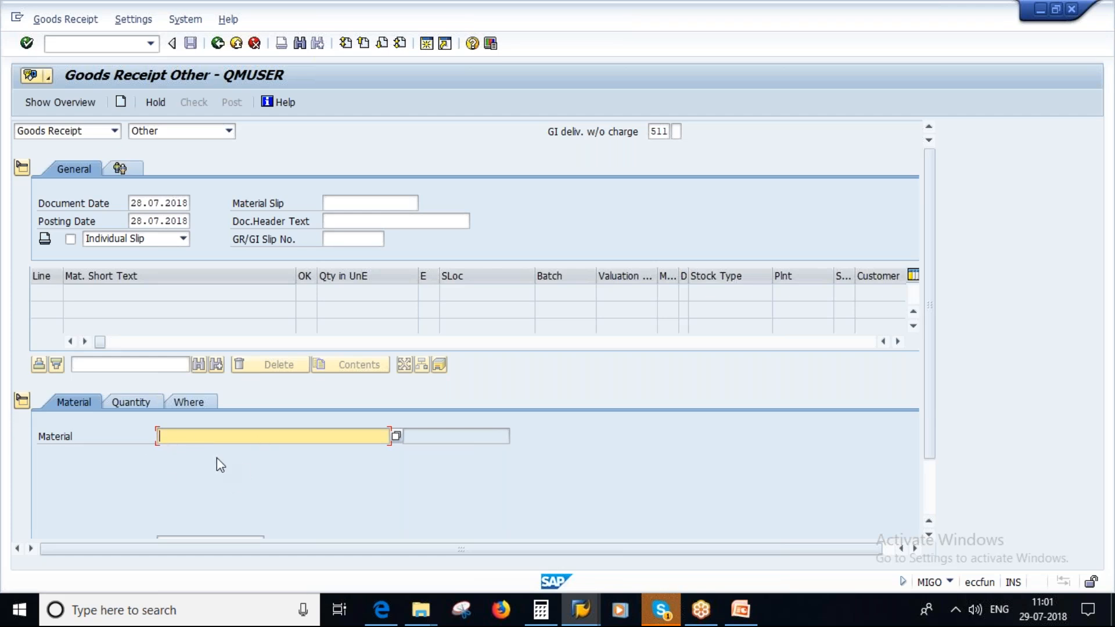
{"action": "key", "text": "space"}
{"action": "left_click", "coordinate": [187, 455]}
{"action": "key", "text": "Return"}
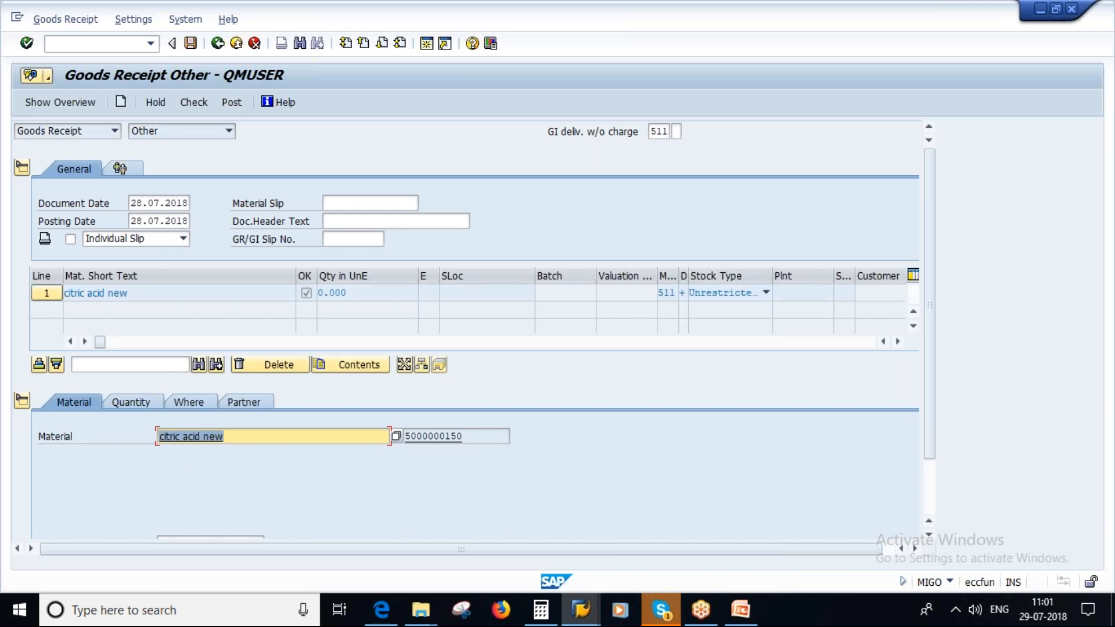
Set the item's quantity in unit of entry to 150 and check the goods receipt
{"action": "left_click", "coordinate": [139, 404]}
{"action": "type", "text": "1"}
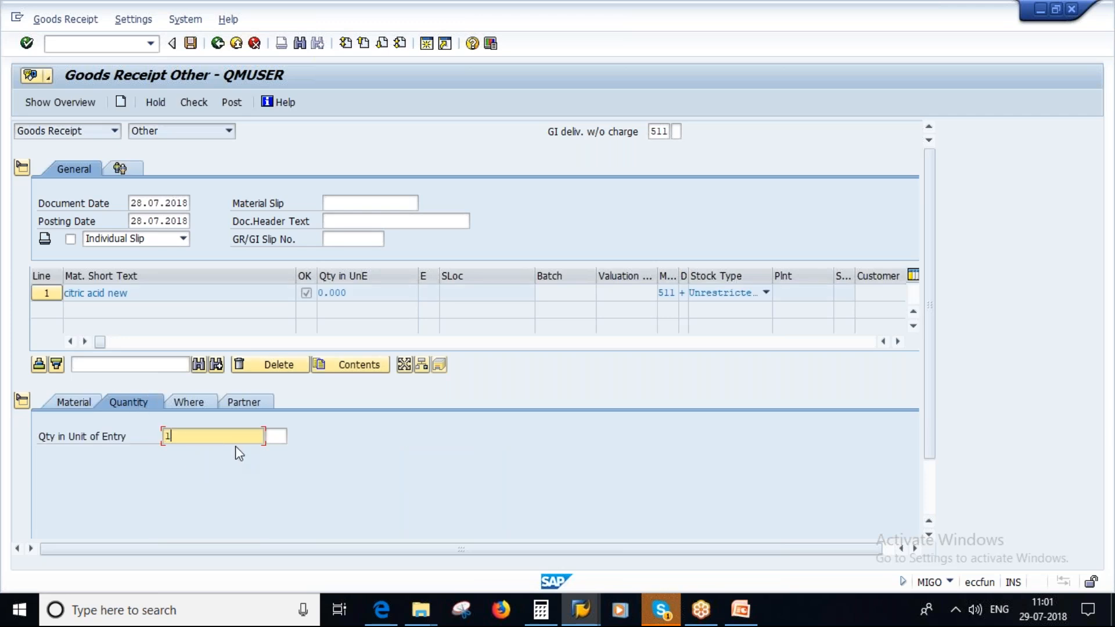
{"action": "type", "text": "50"}
{"action": "key", "text": "Return"}
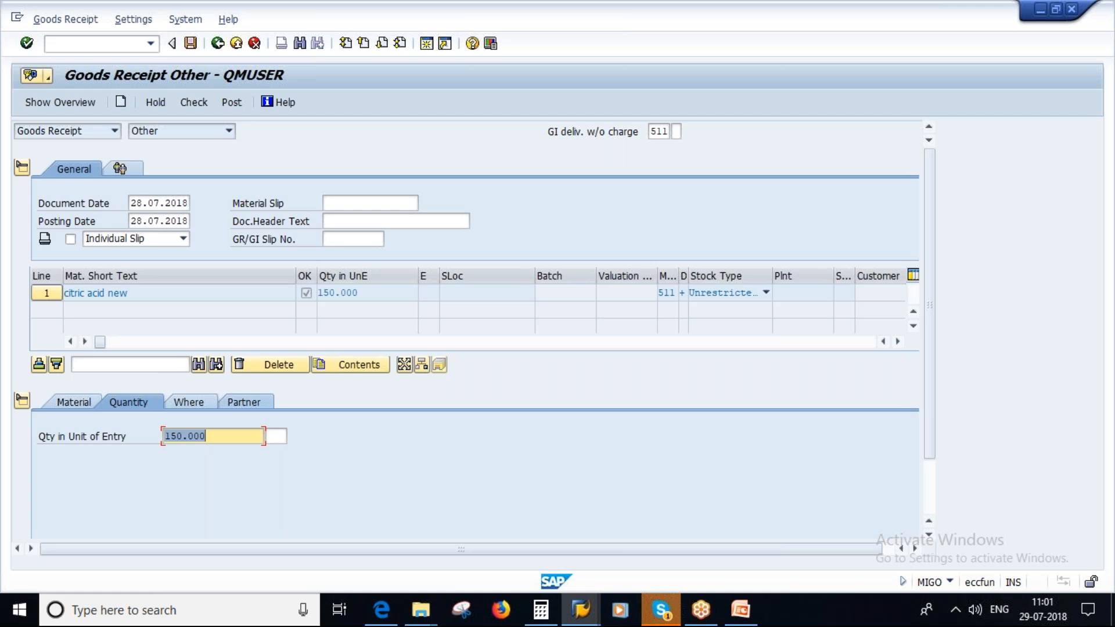
{"action": "left_click", "coordinate": [197, 102]}
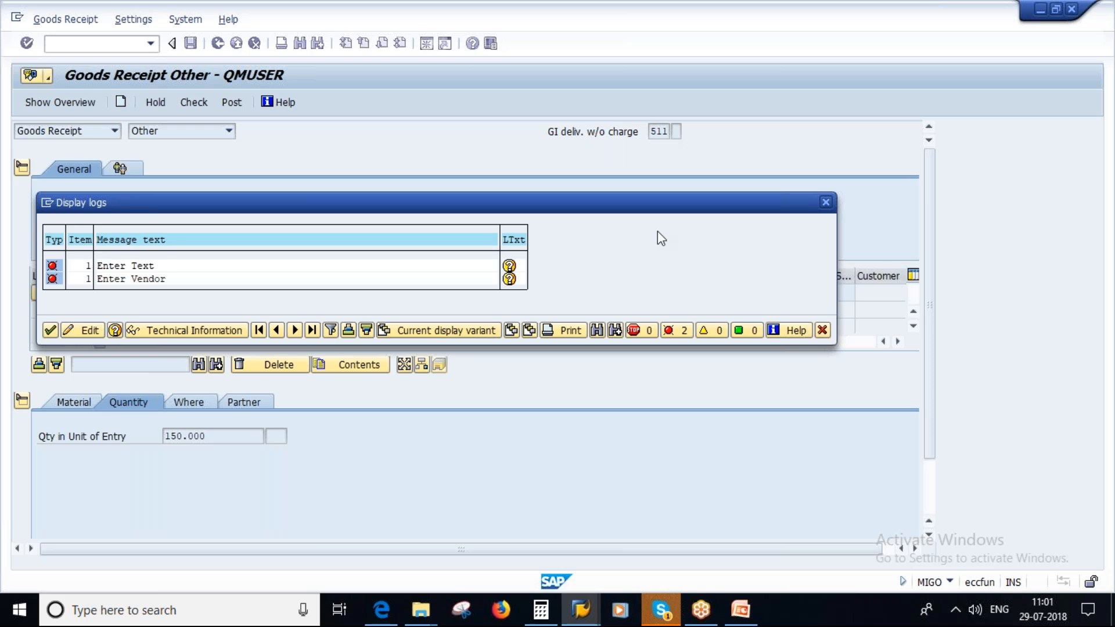
Switch to the PowerPoint presentation, review the field selection point on the slide "Movement Types" and return to the goods receipt in SAP
{"action": "left_click", "coordinate": [741, 611]}
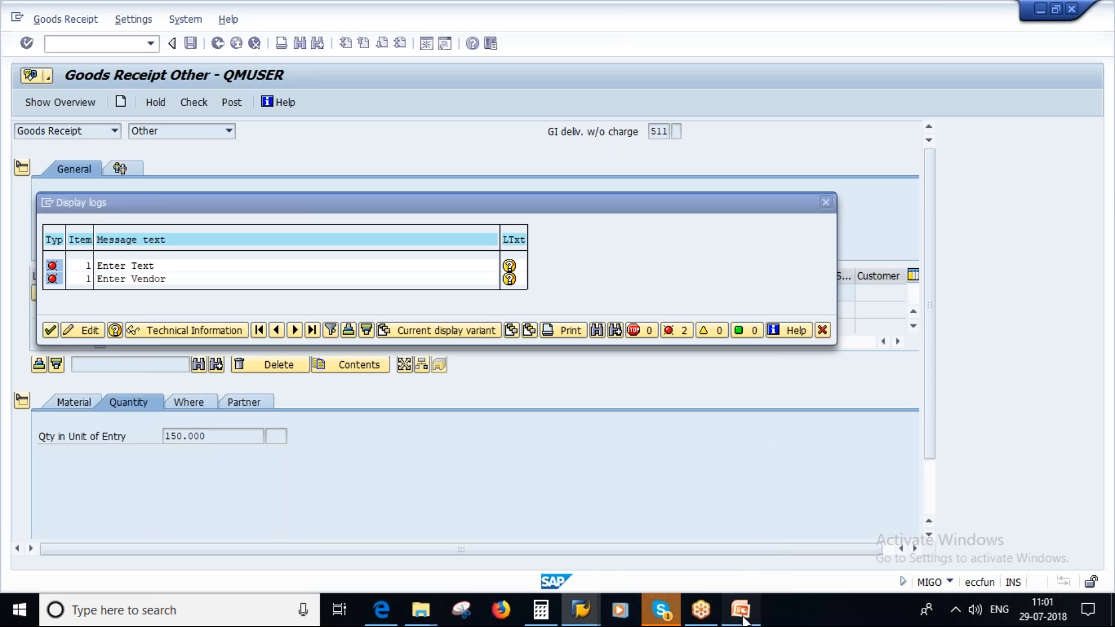
{"action": "left_click_drag", "start_coordinate": [200, 314], "coordinate": [185, 124]}
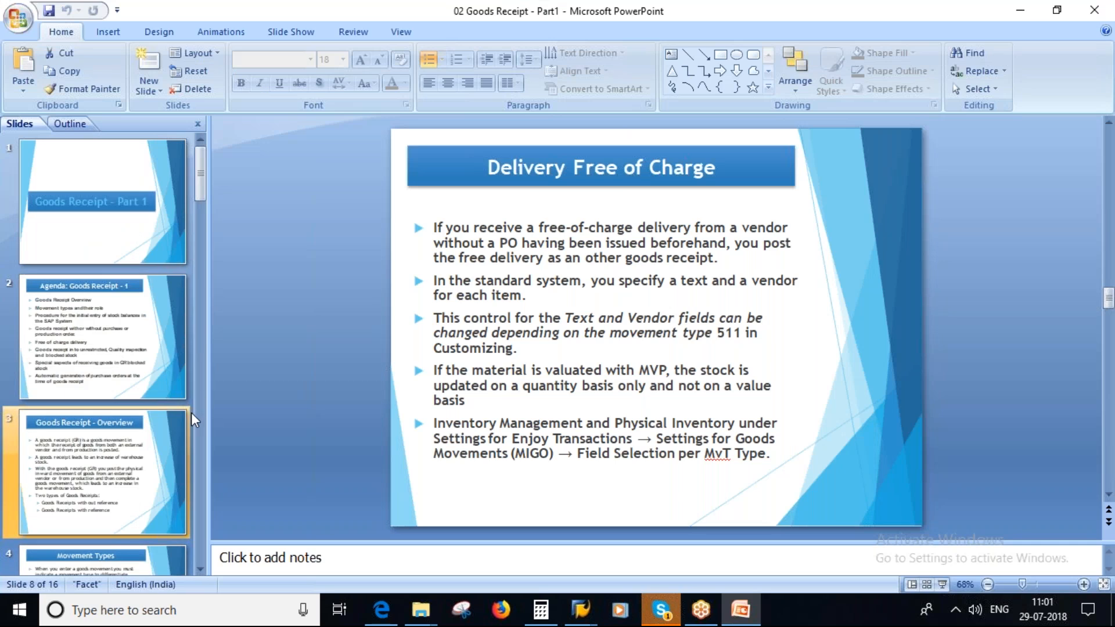
{"action": "scroll", "coordinate": [99, 418], "scroll_direction": "down", "scroll_amount": 2}
{"action": "left_click", "coordinate": [131, 340]}
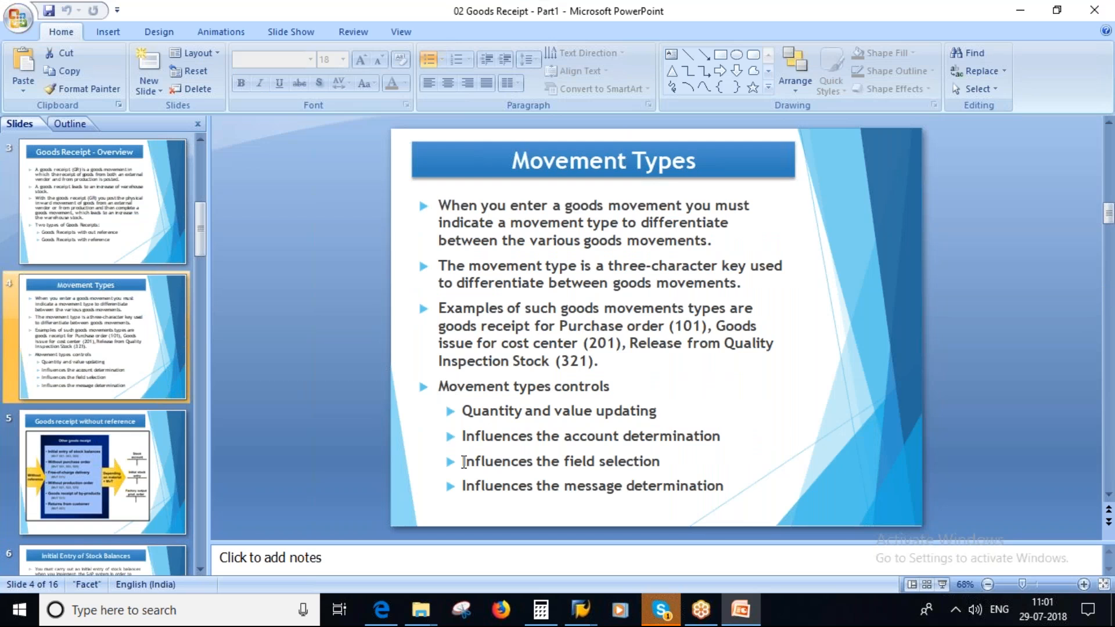
{"action": "left_click", "coordinate": [468, 462]}
{"action": "double_click", "coordinate": [468, 462]}
{"action": "left_click", "coordinate": [468, 462]}
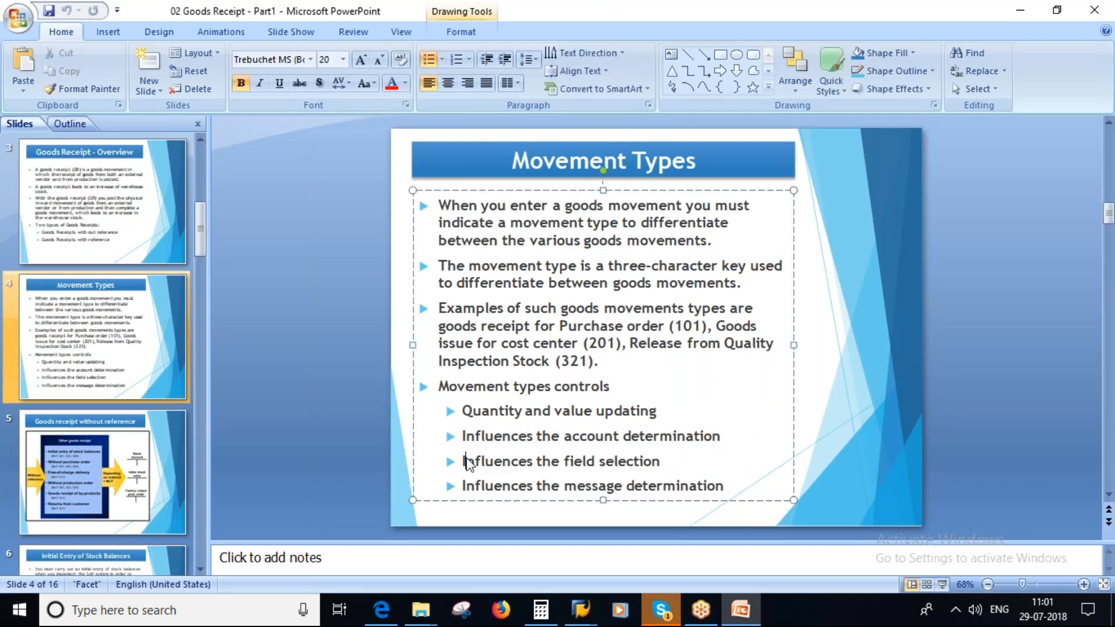
{"action": "left_click_drag", "start_coordinate": [464, 462], "coordinate": [640, 457]}
{"action": "left_click", "coordinate": [583, 461]}
{"action": "mouse_move", "coordinate": [578, 610]}
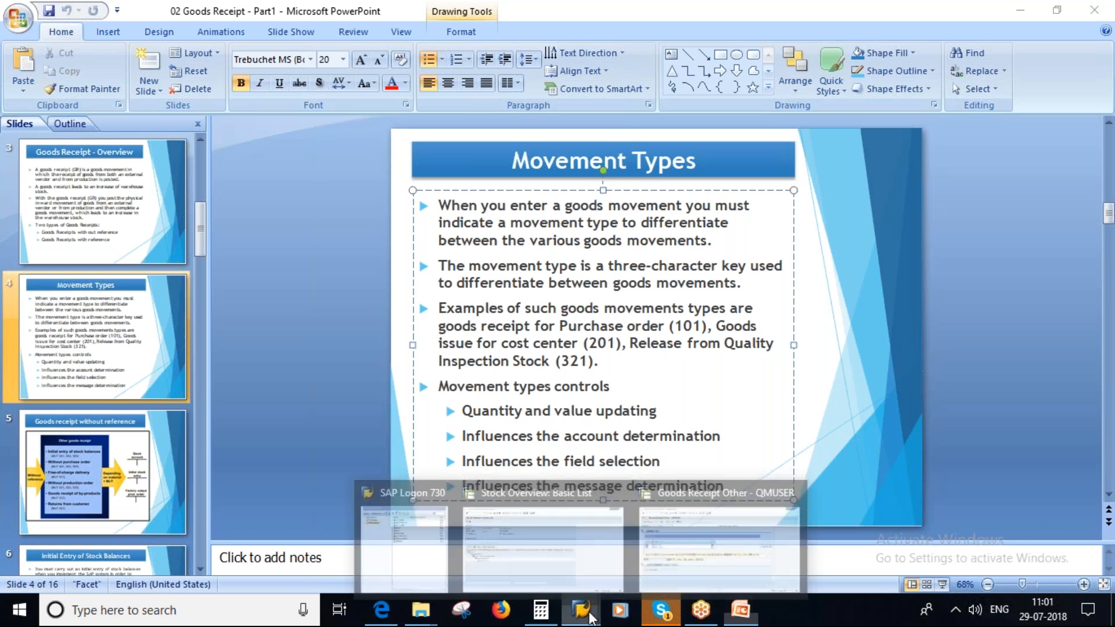
{"action": "left_click", "coordinate": [655, 537]}
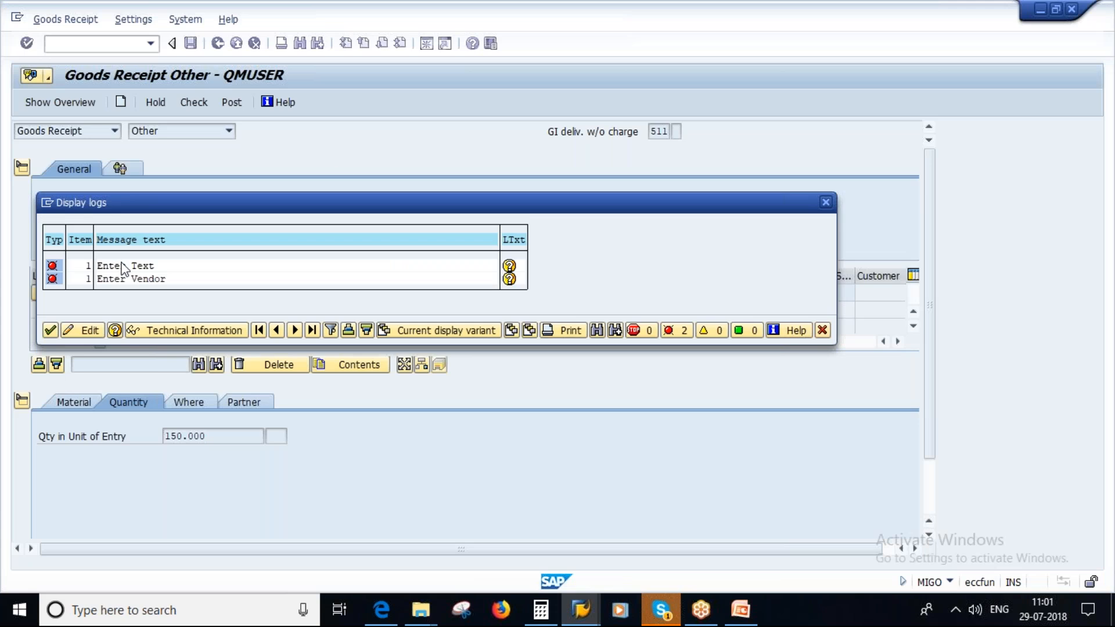
Close the check log and assign the goods receipt item to plant 1000 and storage location L000
{"action": "left_click", "coordinate": [51, 330]}
{"action": "left_click", "coordinate": [201, 402]}
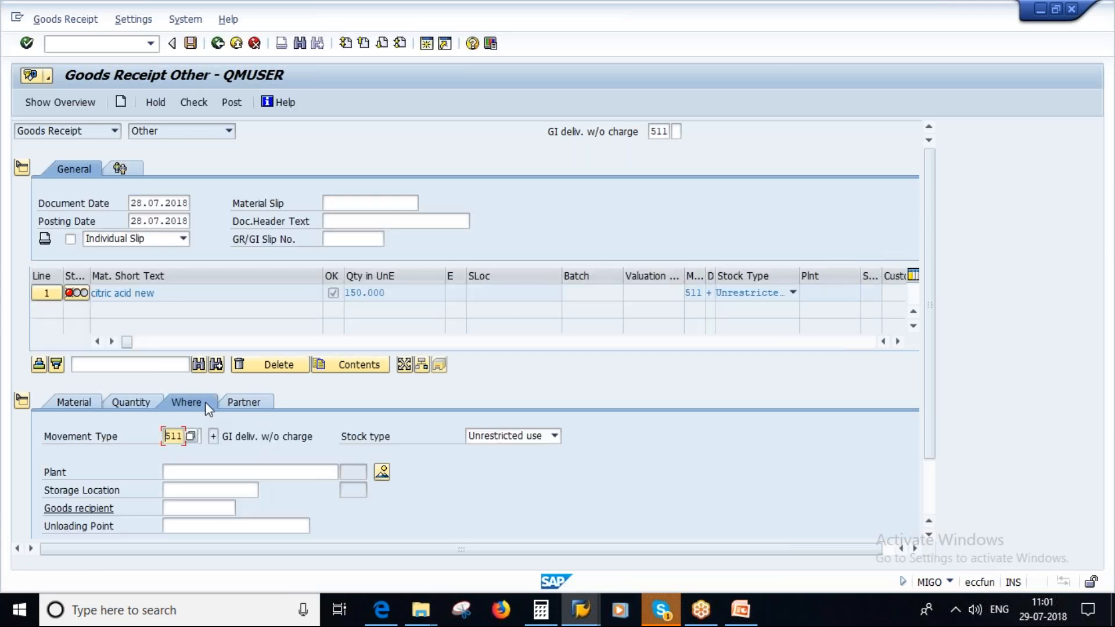
{"action": "left_click", "coordinate": [185, 475]}
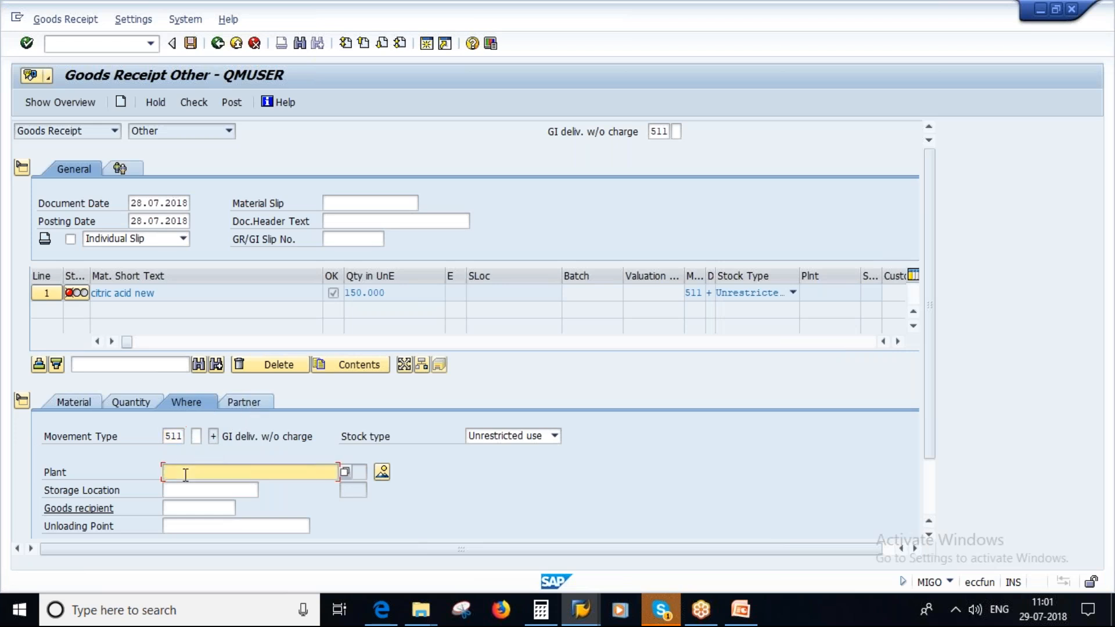
{"action": "type", "text": "1000"}
{"action": "left_click", "coordinate": [186, 491]}
{"action": "type", "text": "1000"}
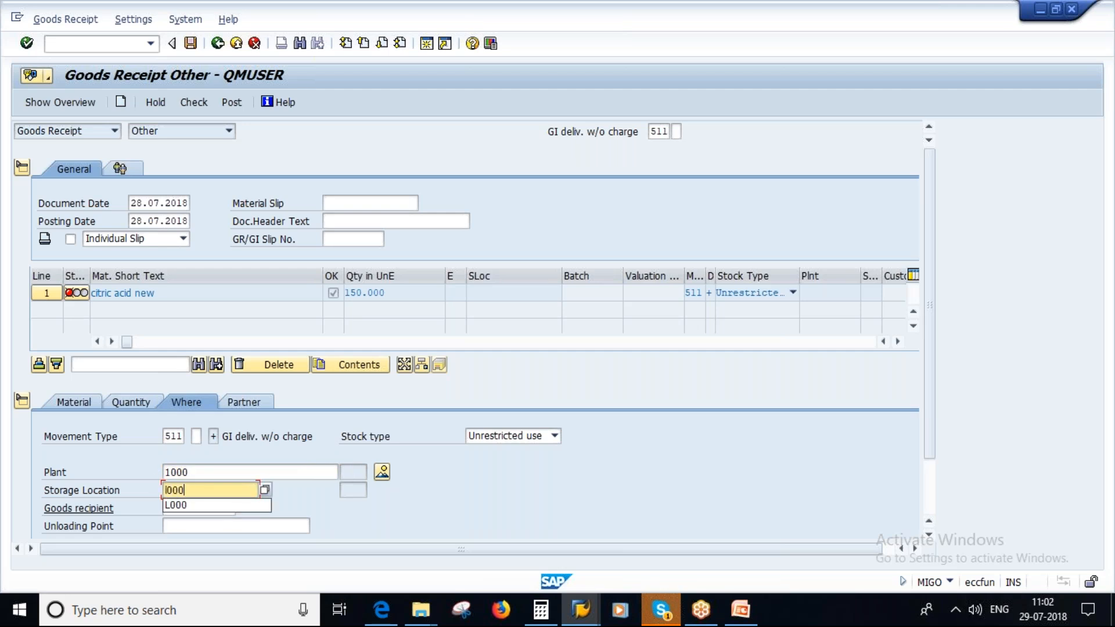
{"action": "key", "text": "Return"}
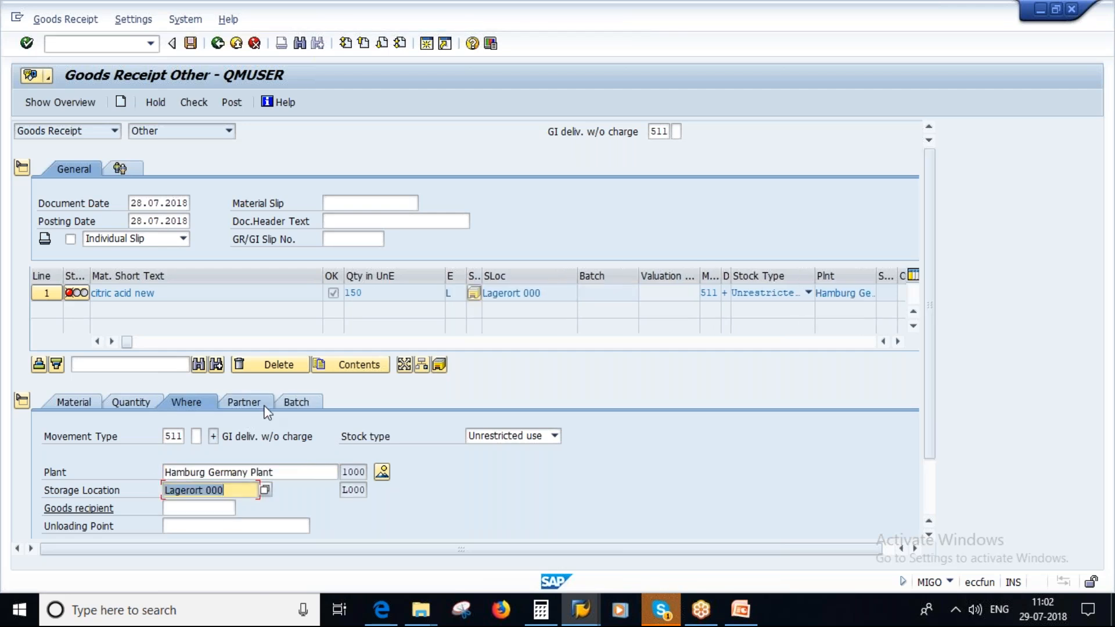
Enter the vendor number of saagar enterprises as the partner for the goods receipt item
{"action": "left_click", "coordinate": [238, 402]}
{"action": "type", "text": "100569"}
{"action": "key", "text": "Return"}
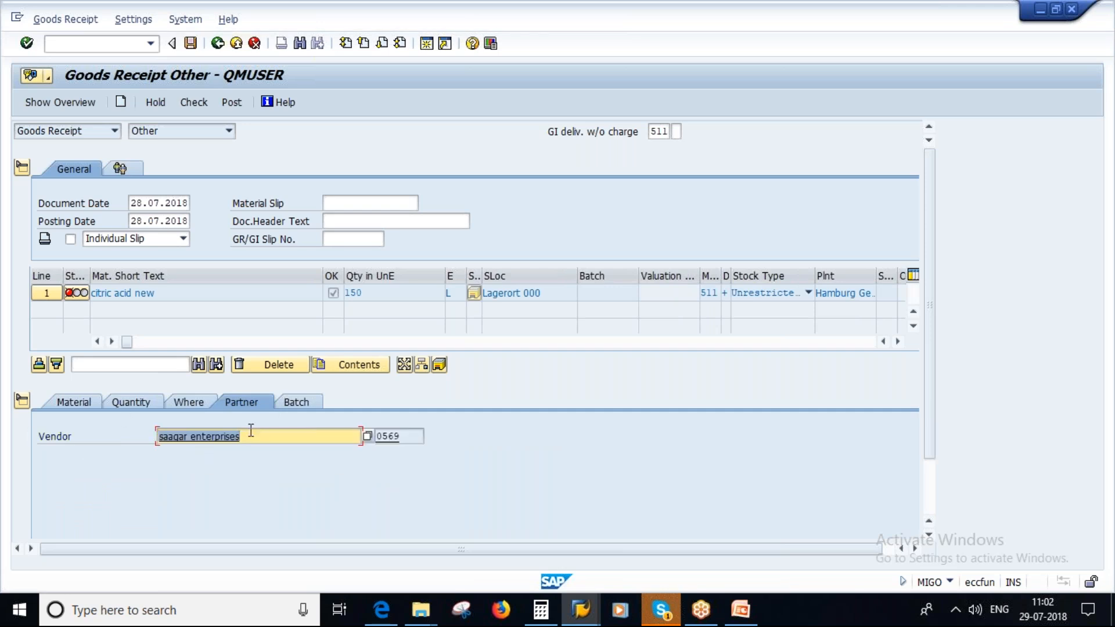
Enter the item text "vendor free samples supplied in year 2018" in the goods receipt item's location details
{"action": "left_click", "coordinate": [294, 404]}
{"action": "left_click", "coordinate": [70, 402]}
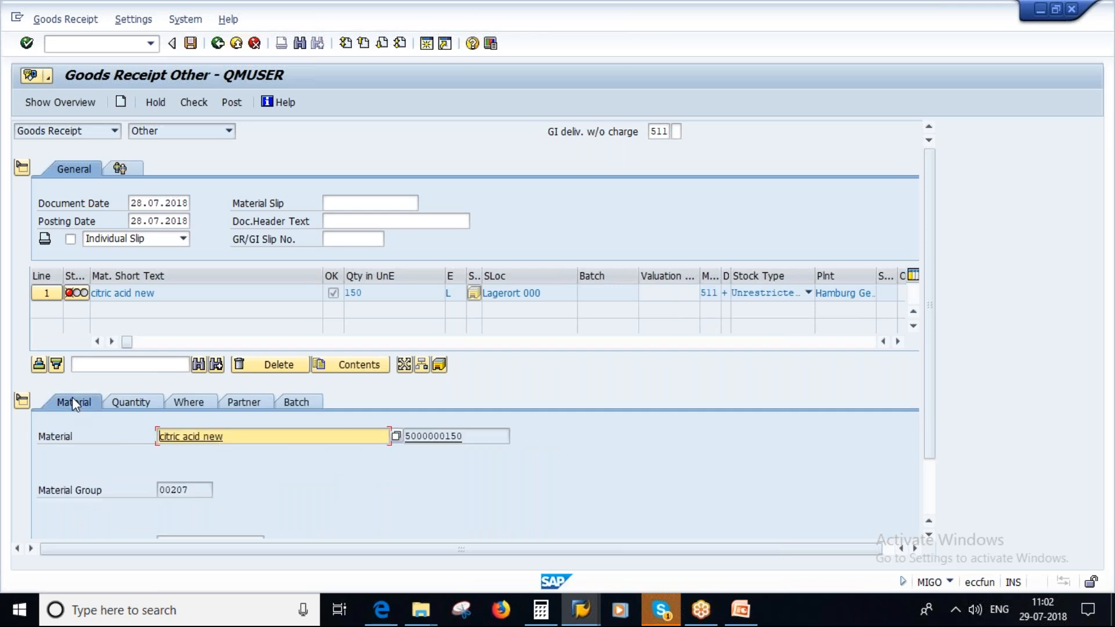
{"action": "scroll", "coordinate": [475, 331], "scroll_direction": "down", "scroll_amount": 2}
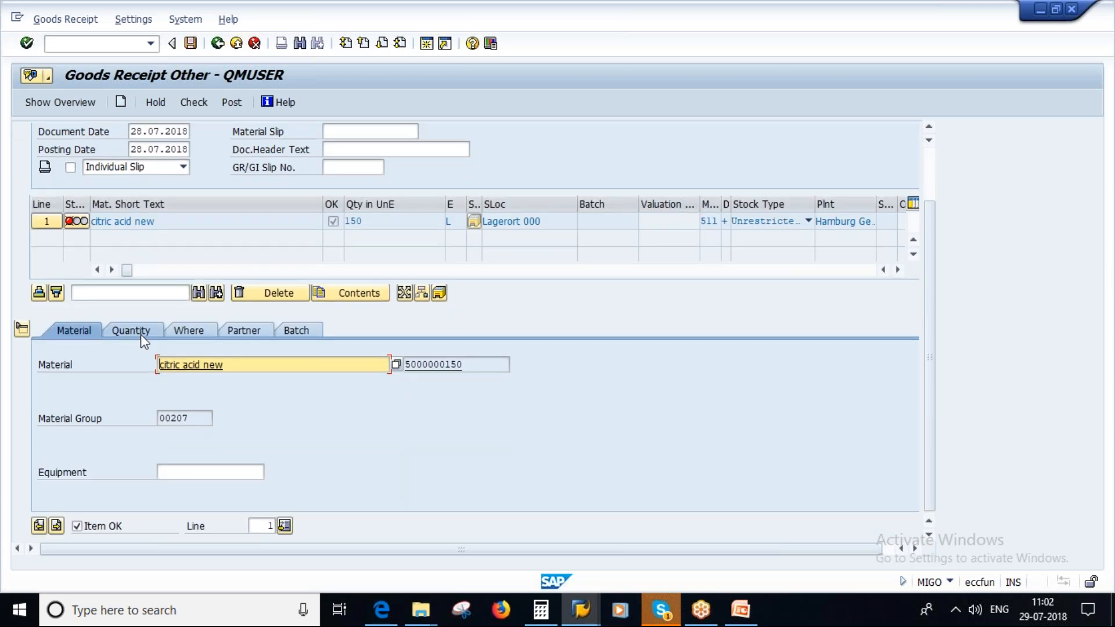
{"action": "left_click", "coordinate": [141, 333]}
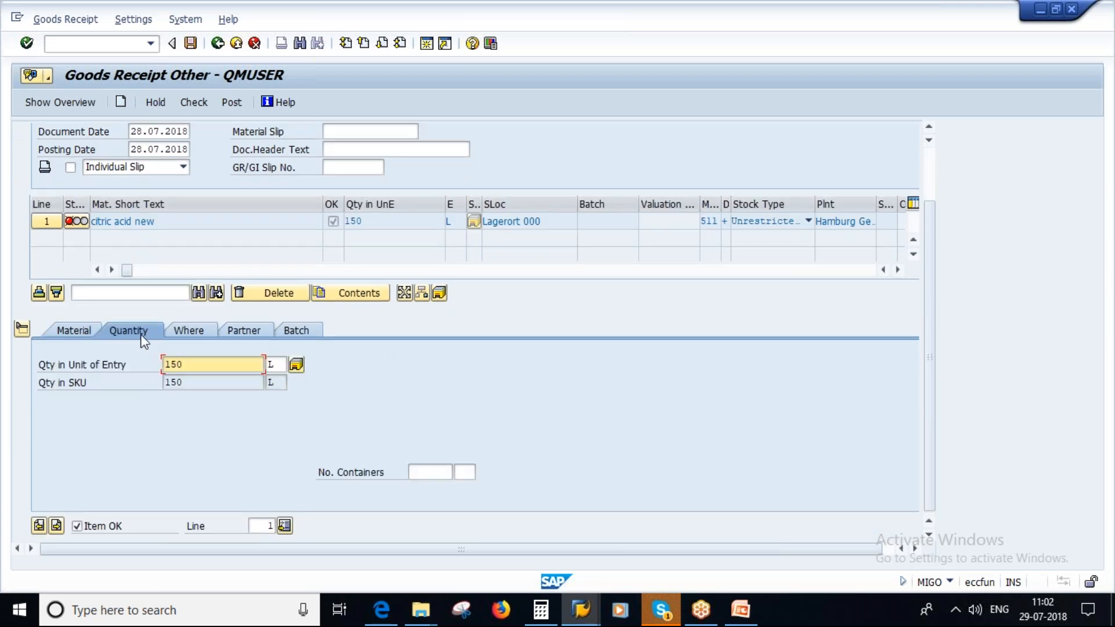
{"action": "left_click", "coordinate": [189, 331]}
{"action": "left_click", "coordinate": [199, 490]}
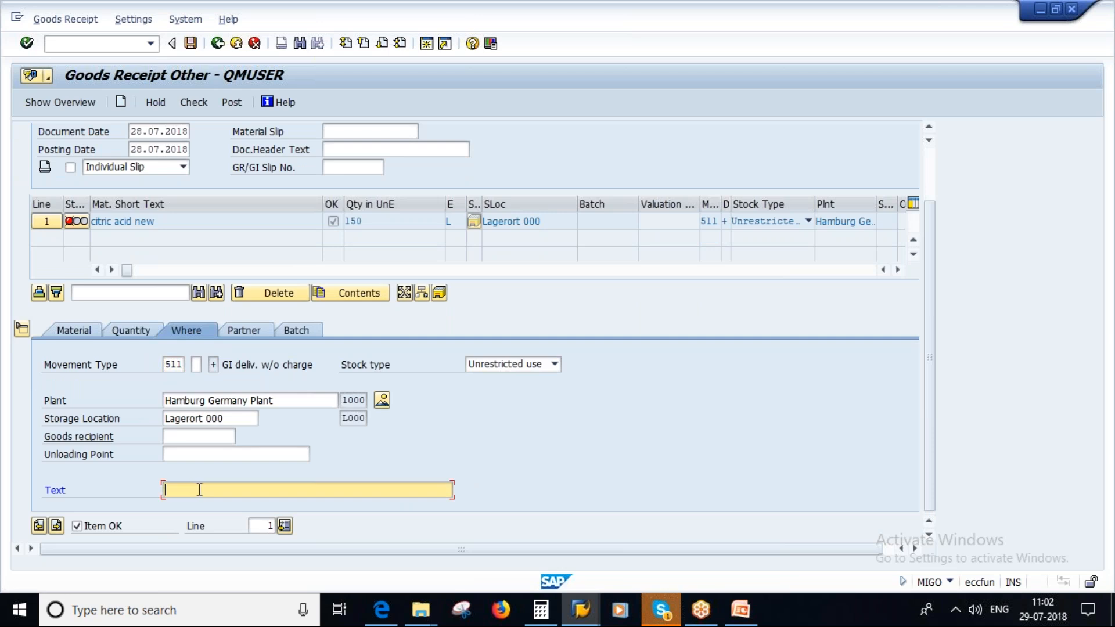
{"action": "type", "text": "vendor free samples supplied in year 2018"}
{"action": "key", "text": "Return"}
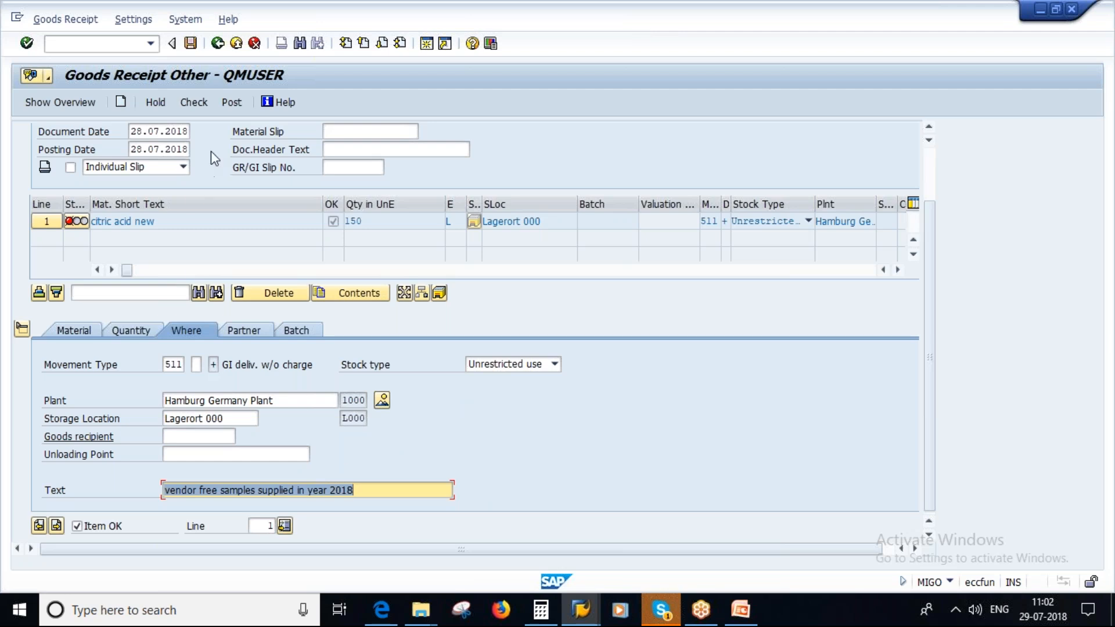
Check the free-of-charge goods receipt, close the log and post the document
{"action": "left_click", "coordinate": [192, 102]}
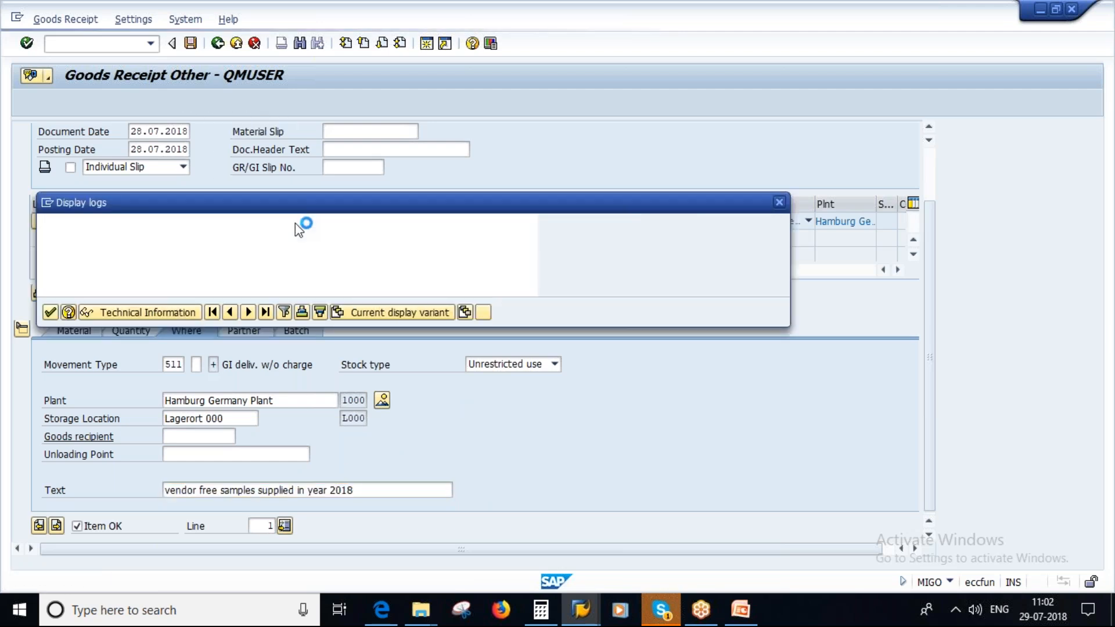
{"action": "left_click", "coordinate": [50, 313]}
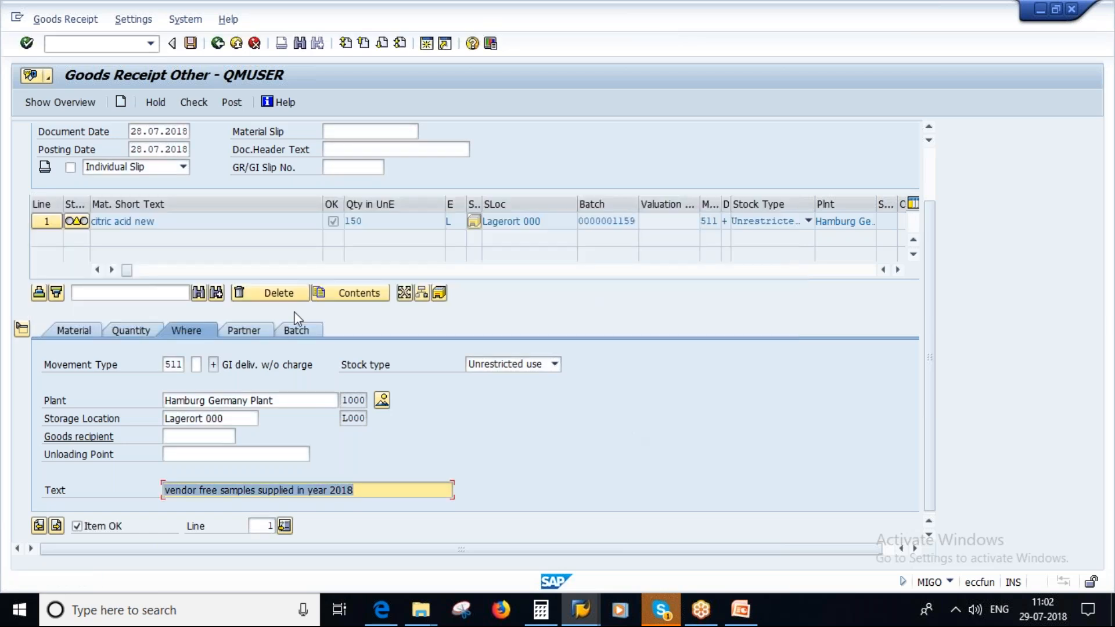
{"action": "left_click", "coordinate": [228, 103]}
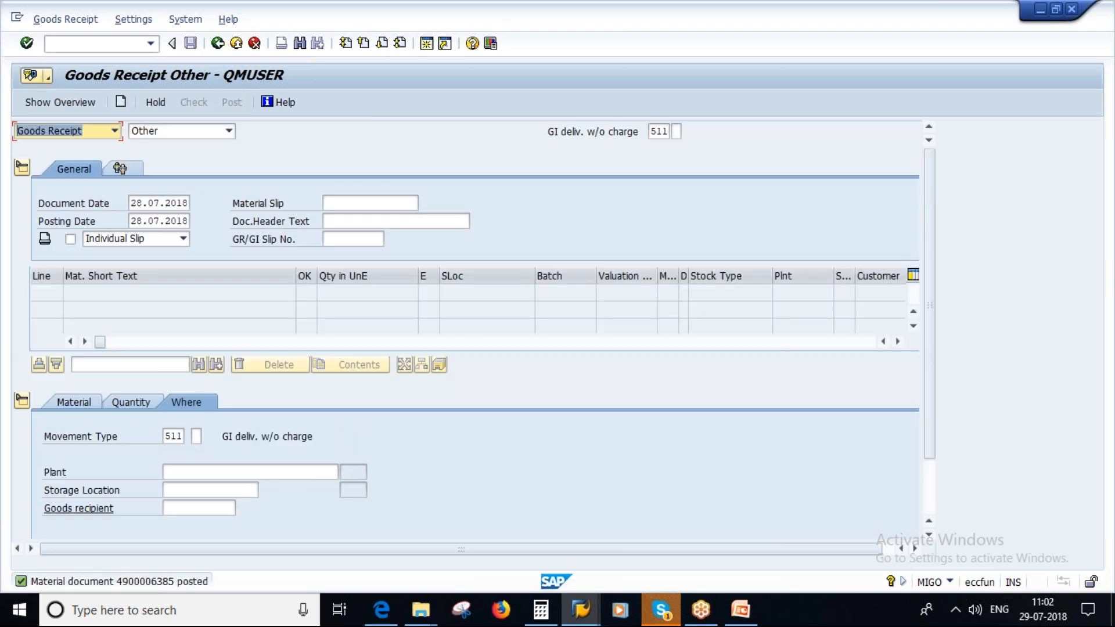
Open the long text of the posting message, highlight the material document number and close the help window
{"action": "left_click", "coordinate": [143, 580]}
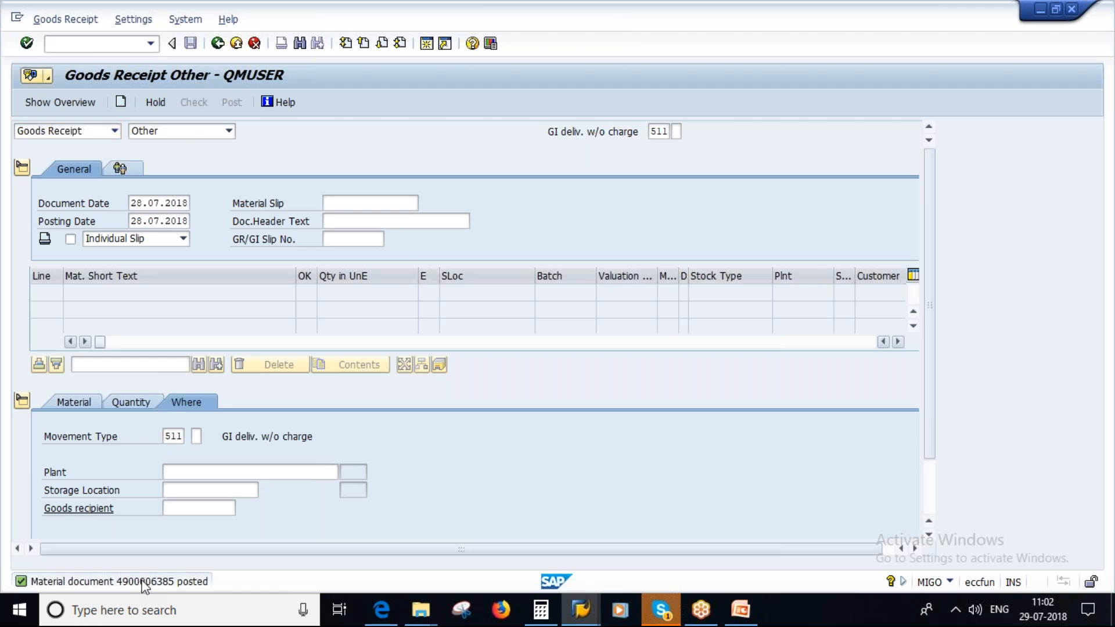
{"action": "double_click", "coordinate": [142, 581]}
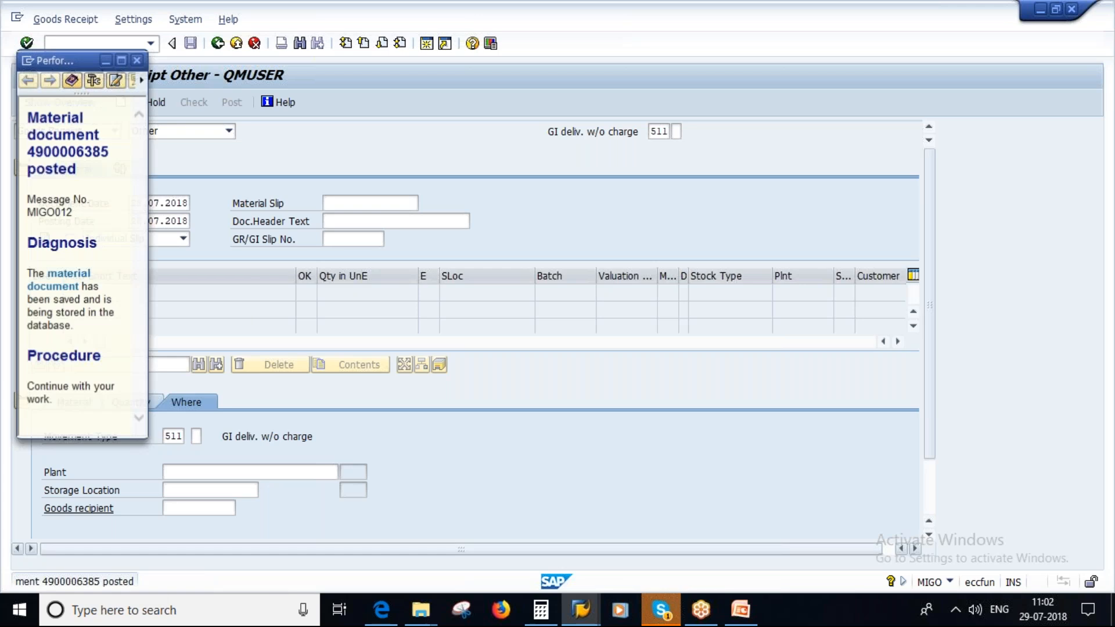
{"action": "left_click_drag", "start_coordinate": [27, 151], "coordinate": [122, 154]}
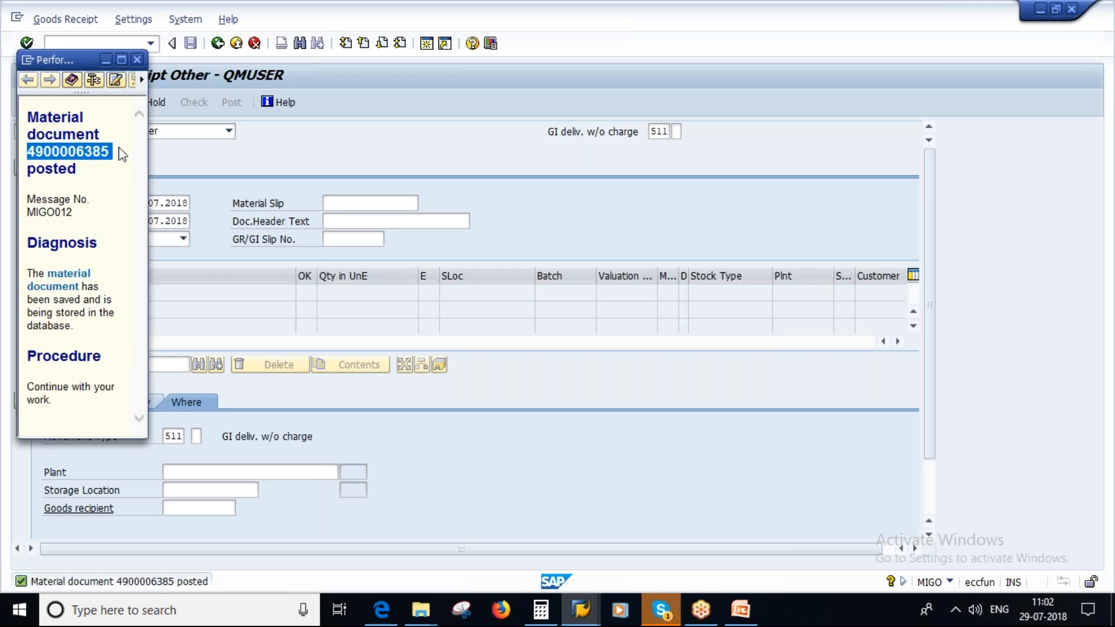
{"action": "left_click", "coordinate": [138, 60]}
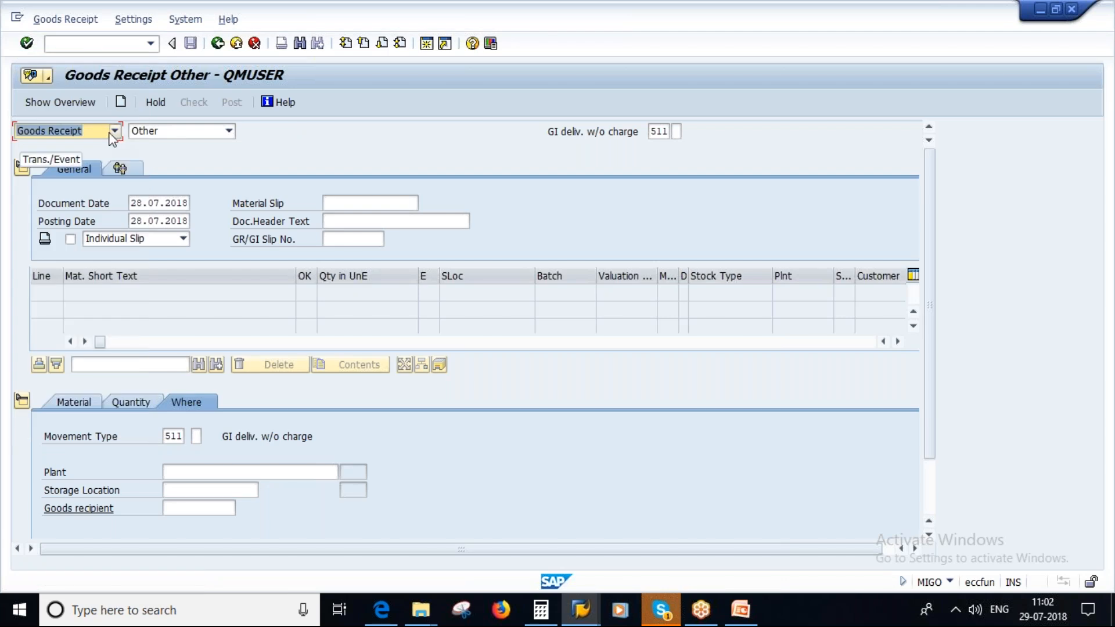
Display the posted material document and review its list of accounting documents
{"action": "left_click", "coordinate": [114, 131]}
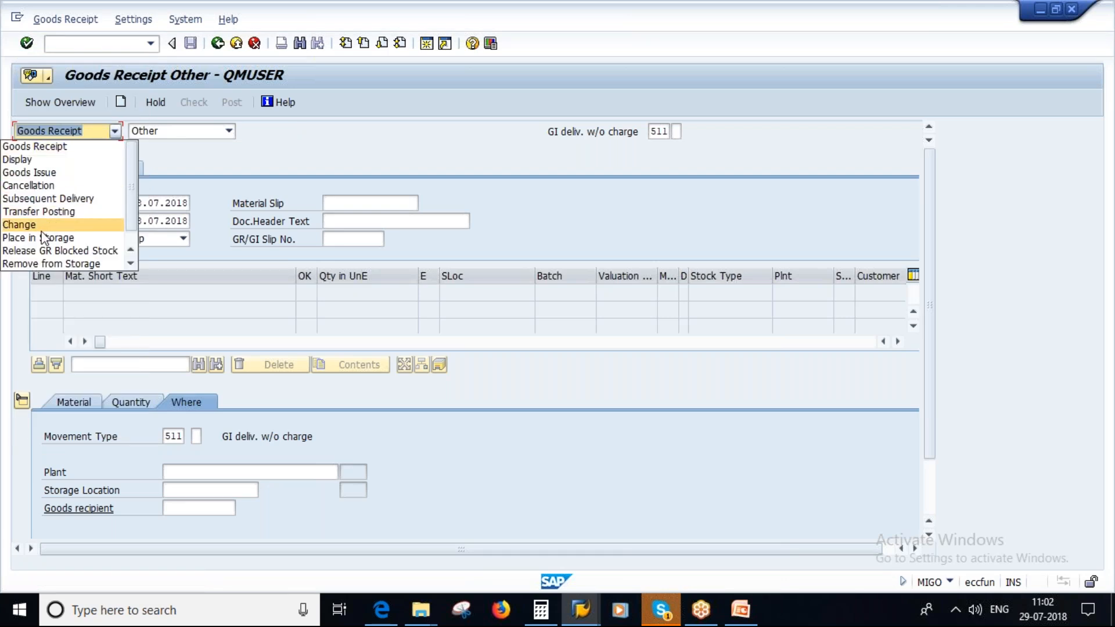
{"action": "left_click", "coordinate": [35, 160]}
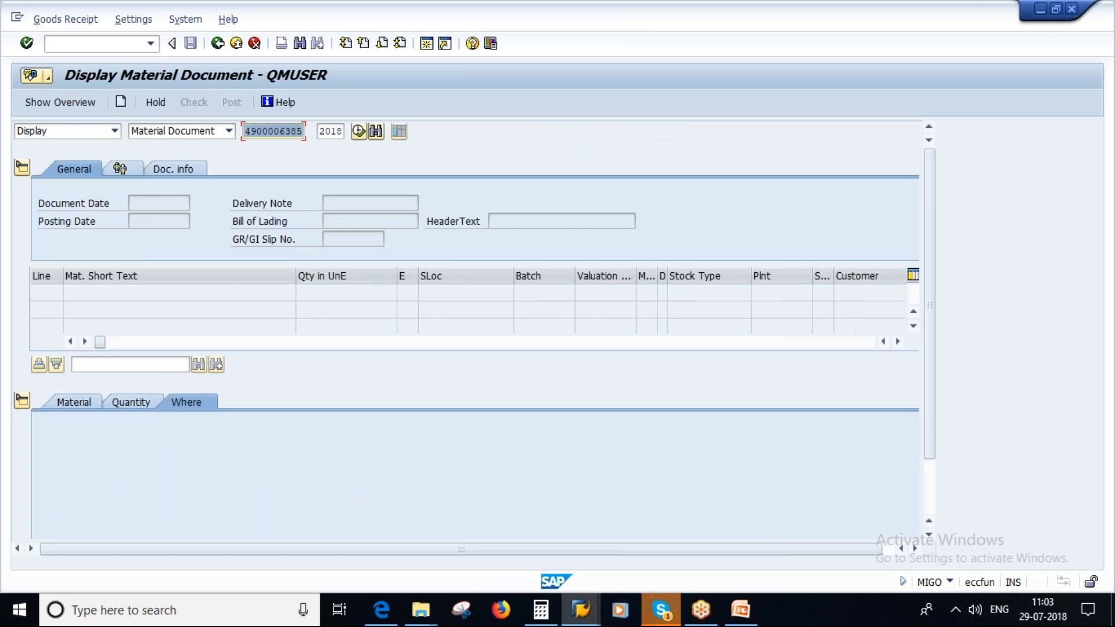
{"action": "key", "text": "Return"}
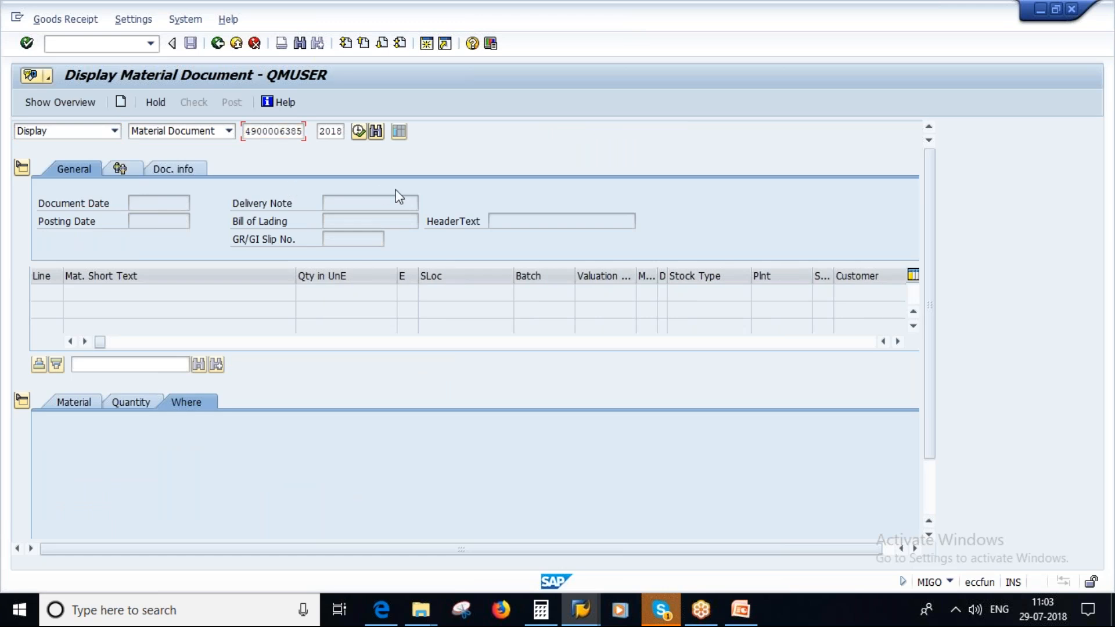
{"action": "left_click", "coordinate": [179, 169]}
{"action": "left_click", "coordinate": [527, 211]}
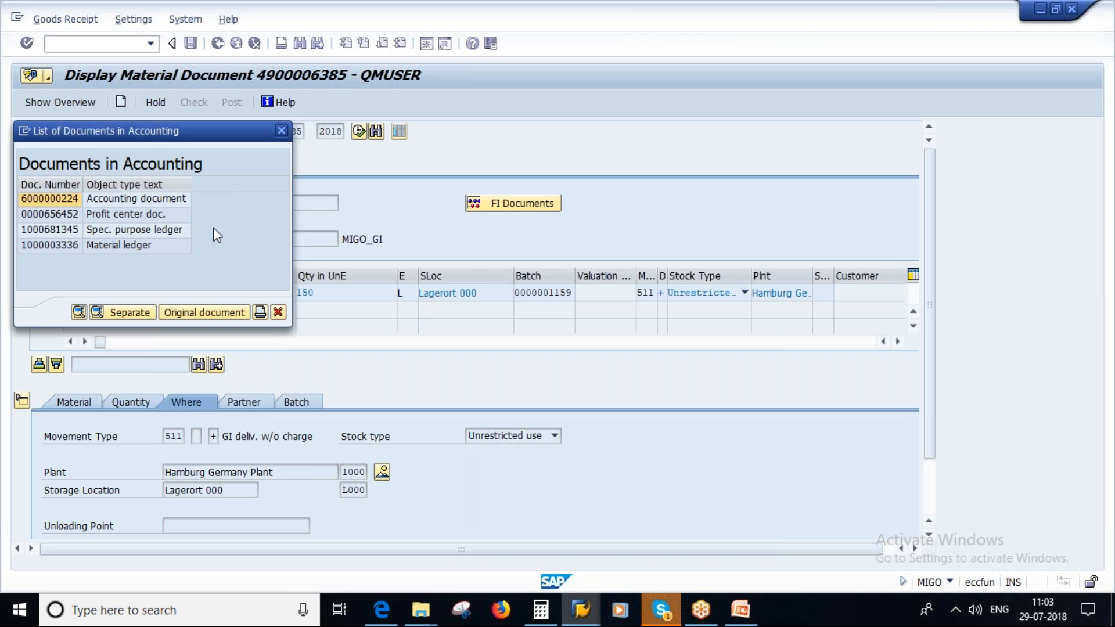
{"action": "left_click_drag", "start_coordinate": [113, 138], "coordinate": [158, 203]}
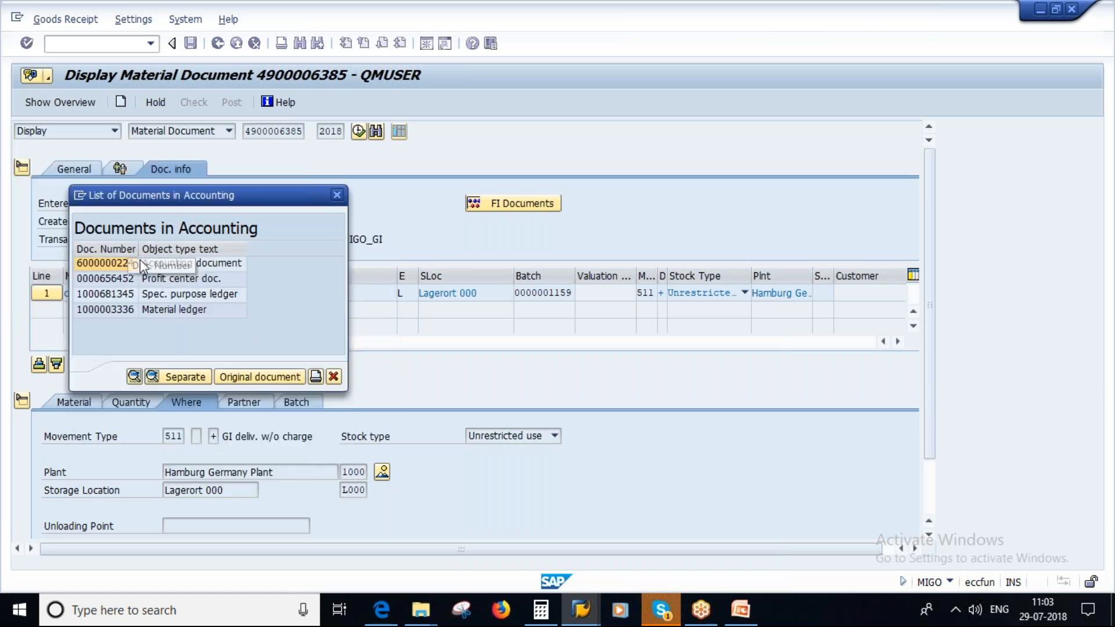
{"action": "left_click", "coordinate": [334, 377]}
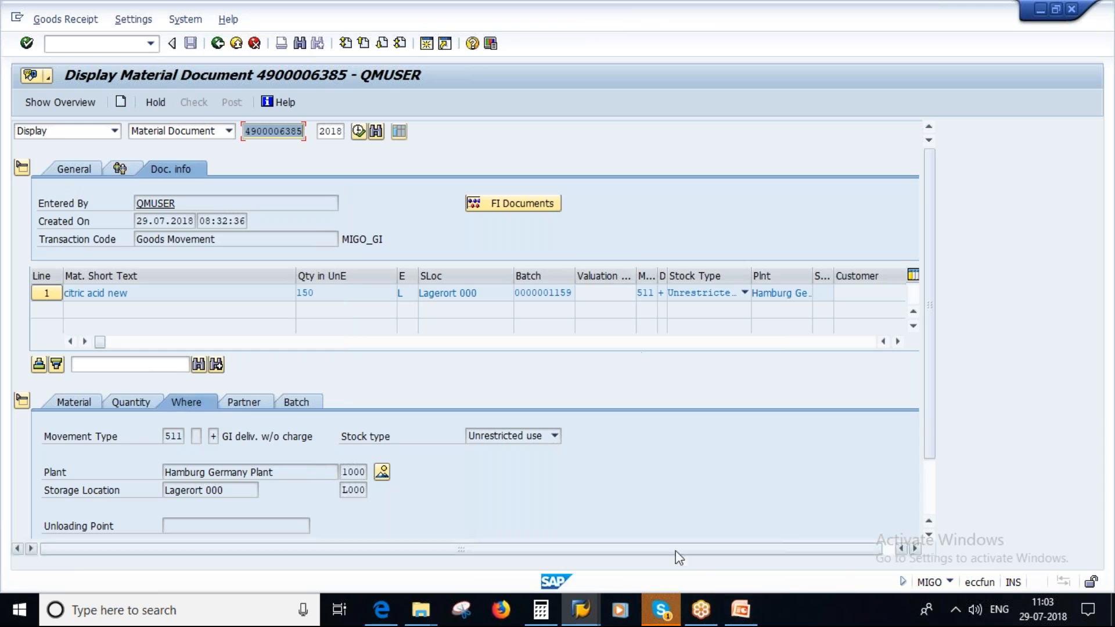
Switch to the PowerPoint presentation and show the slide "Delivery Free of Charge"
{"action": "left_click", "coordinate": [737, 610]}
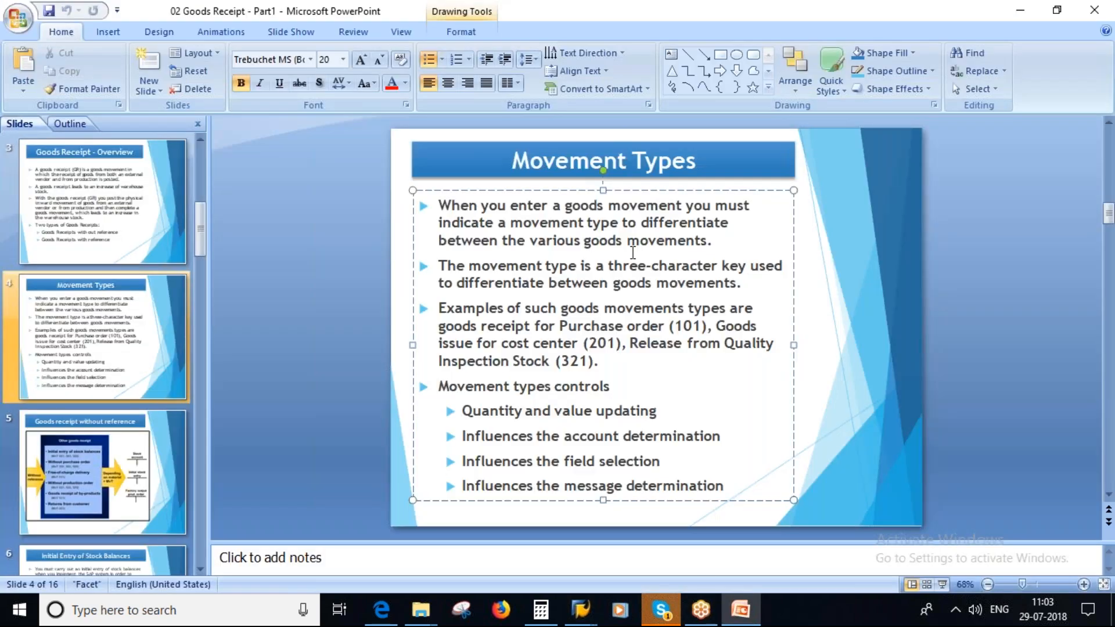
{"action": "scroll", "coordinate": [83, 237], "scroll_direction": "down", "scroll_amount": 5}
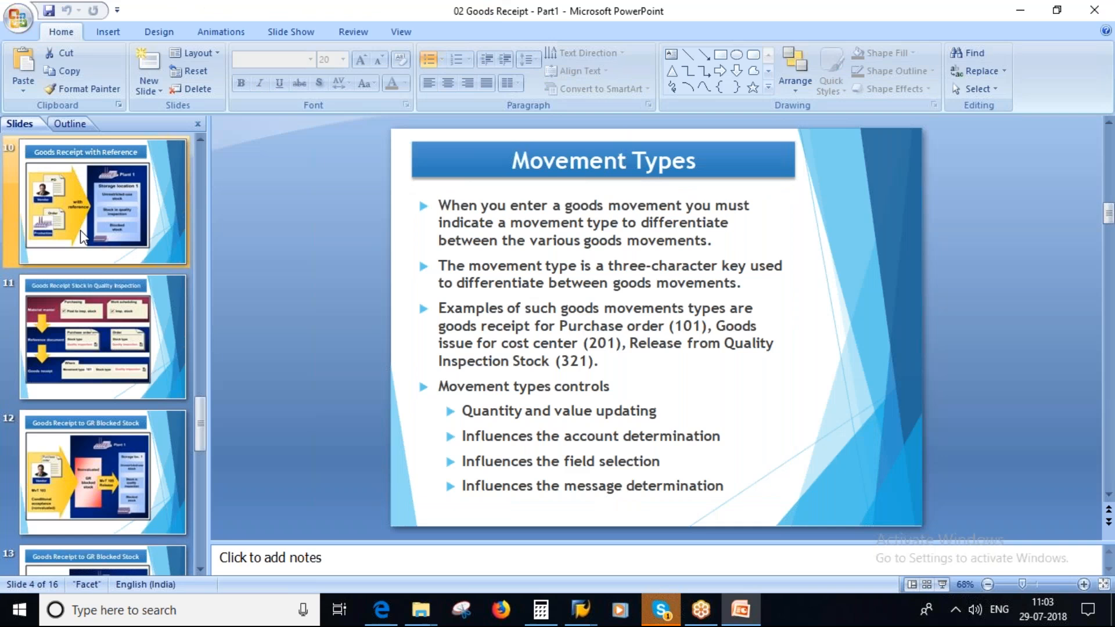
{"action": "scroll", "coordinate": [83, 237], "scroll_direction": "up", "scroll_amount": 2}
{"action": "left_click", "coordinate": [66, 220]}
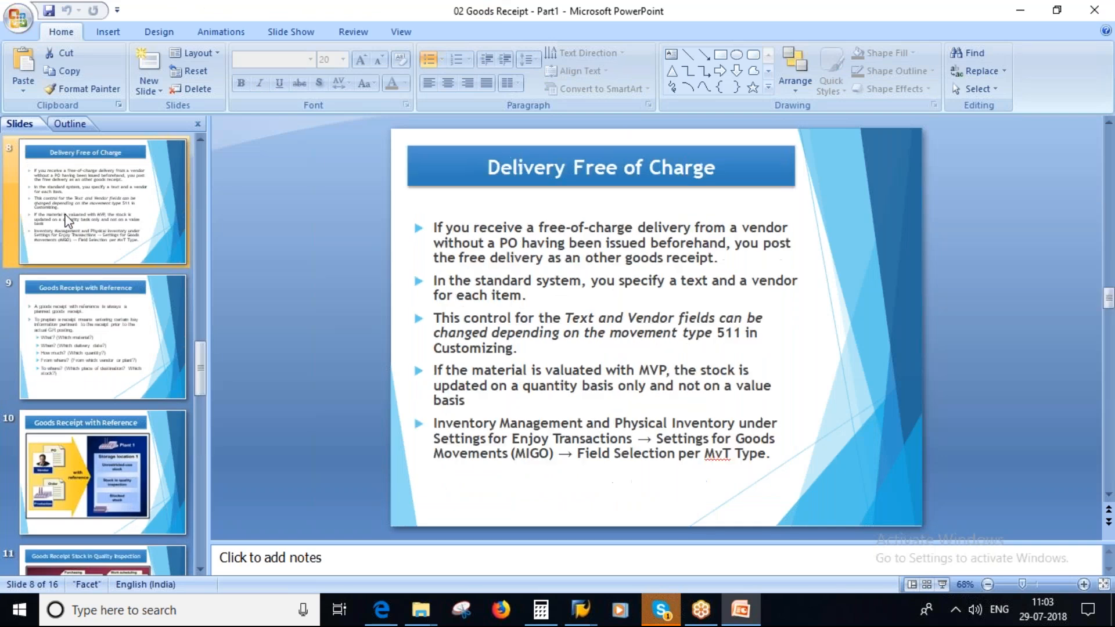
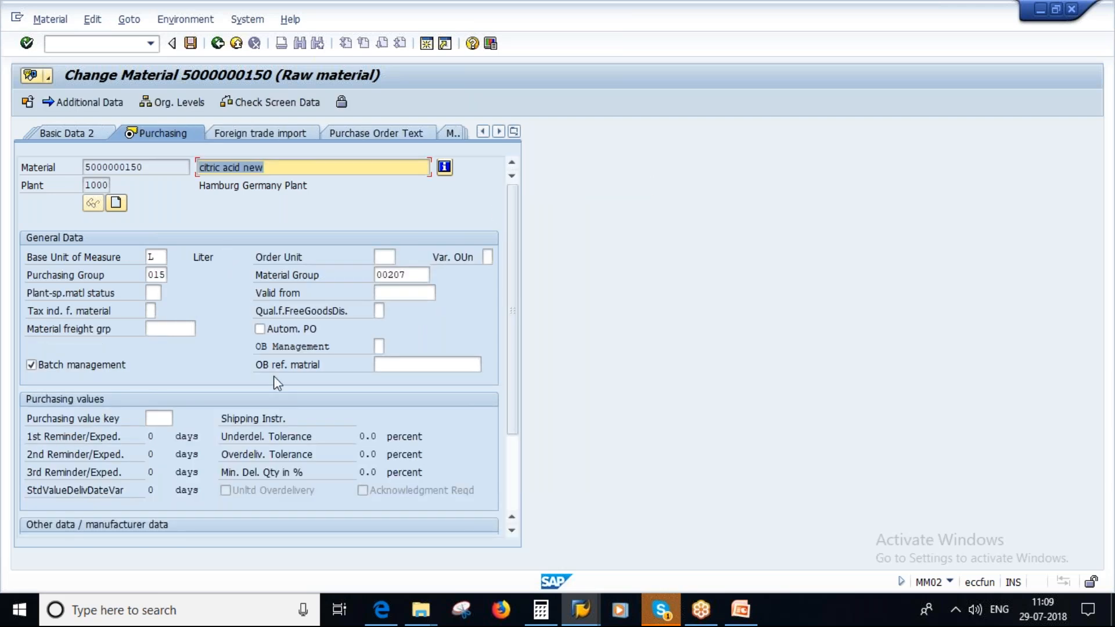
Compare the material's purchasing data with the PowerPoint slide "Goods Receipt Stock in Quality Inspection" and return to SAP
{"action": "left_click_drag", "start_coordinate": [515, 349], "coordinate": [515, 428]}
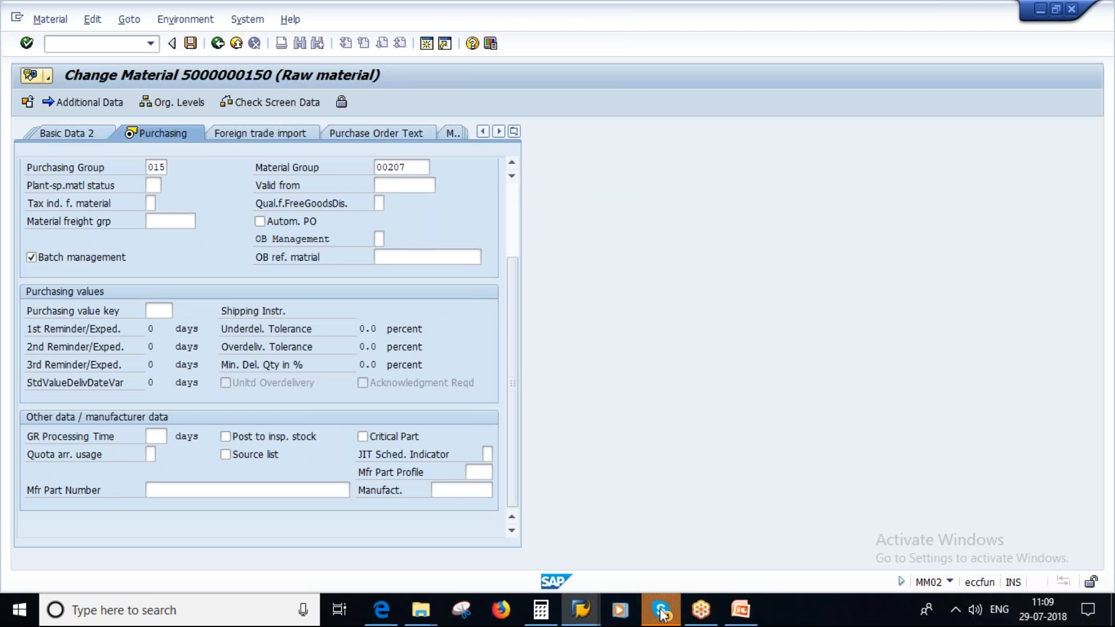
{"action": "left_click", "coordinate": [740, 610]}
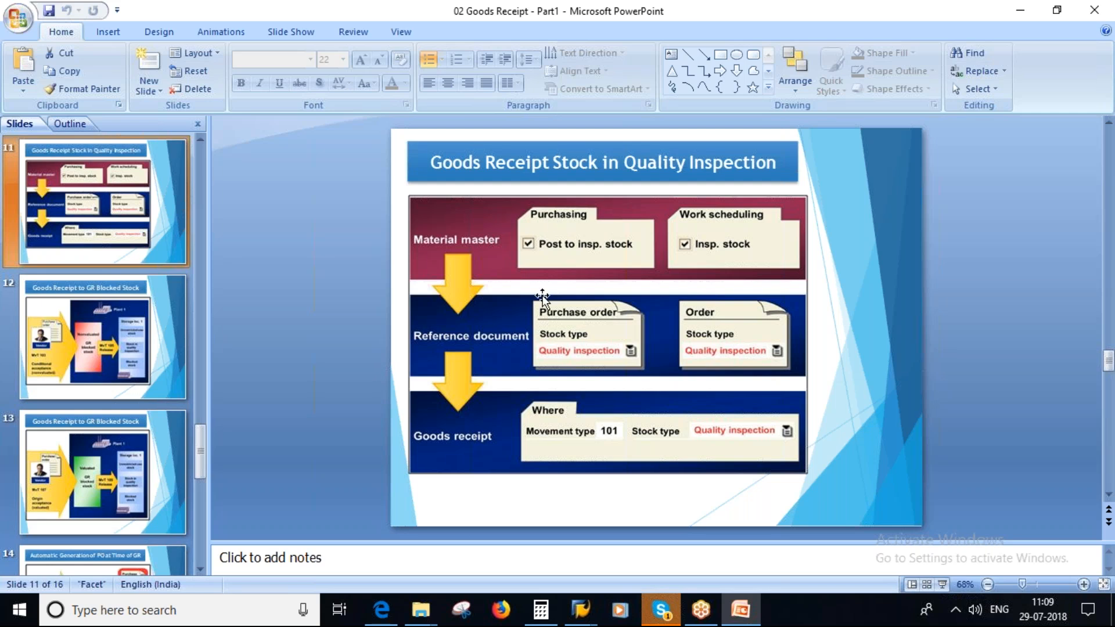
{"action": "key", "text": "alt+Tab"}
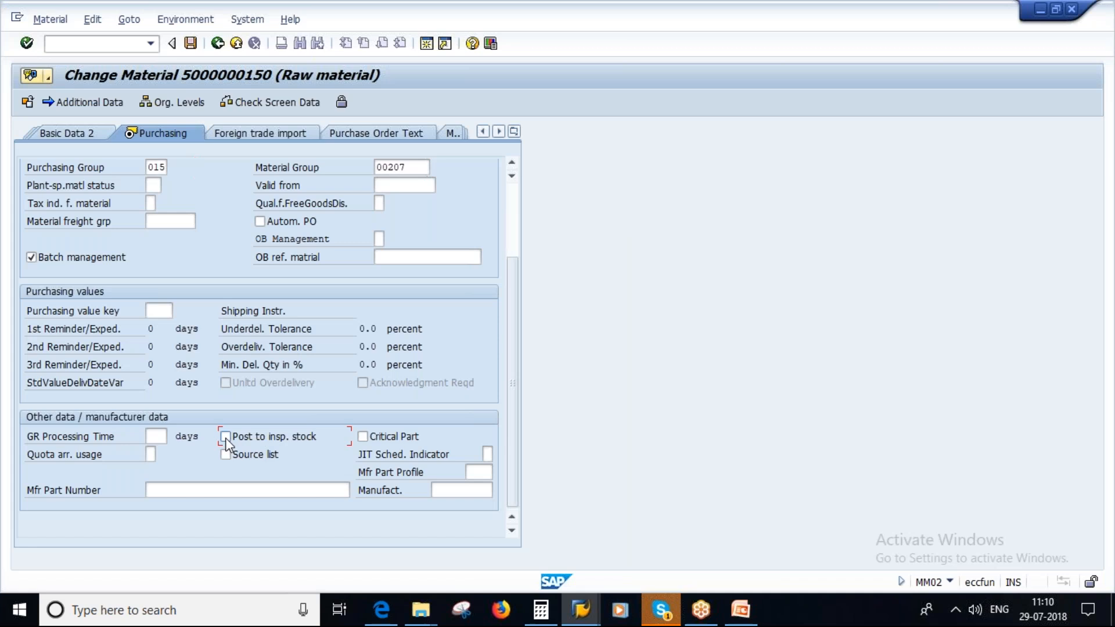
{"action": "left_click", "coordinate": [226, 437]}
{"action": "scroll", "coordinate": [514, 347], "scroll_direction": "up", "scroll_amount": 3}
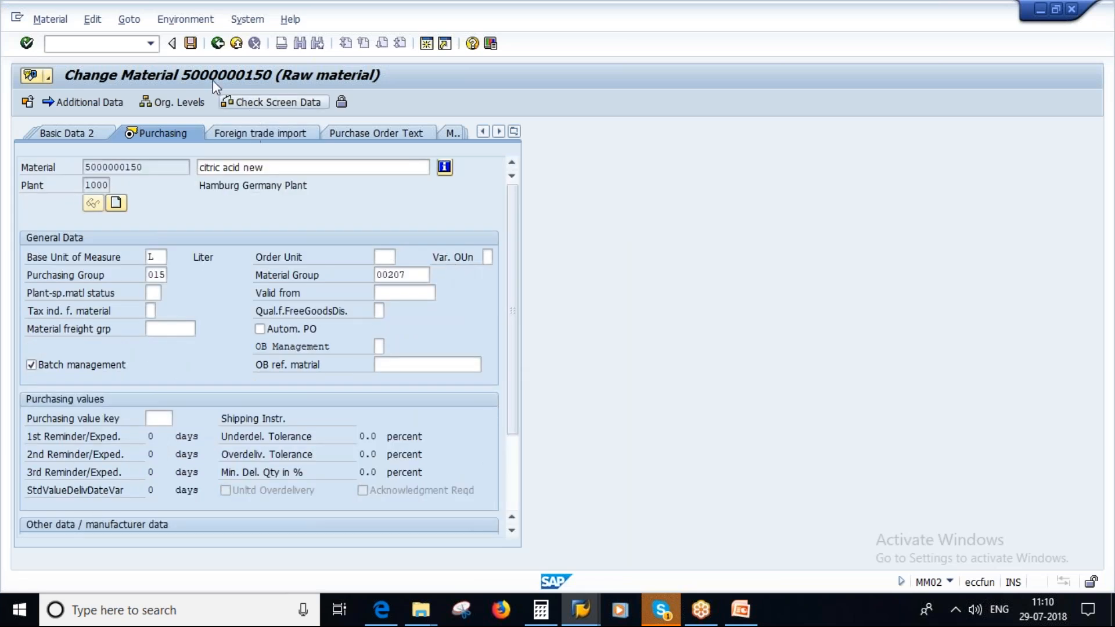
{"action": "key", "text": "ctrl+s"}
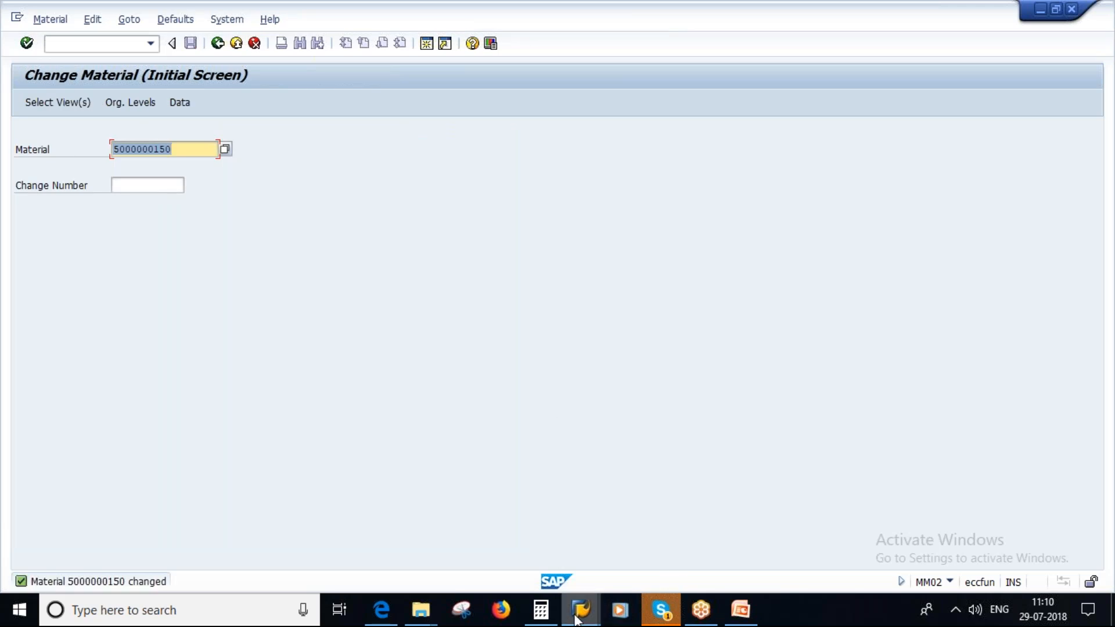
Switch to the other SAP session, leave its current transaction and start purchase order creation with ME21N
{"action": "left_click", "coordinate": [575, 617]}
{"action": "left_click", "coordinate": [627, 572]}
{"action": "left_click", "coordinate": [217, 44]}
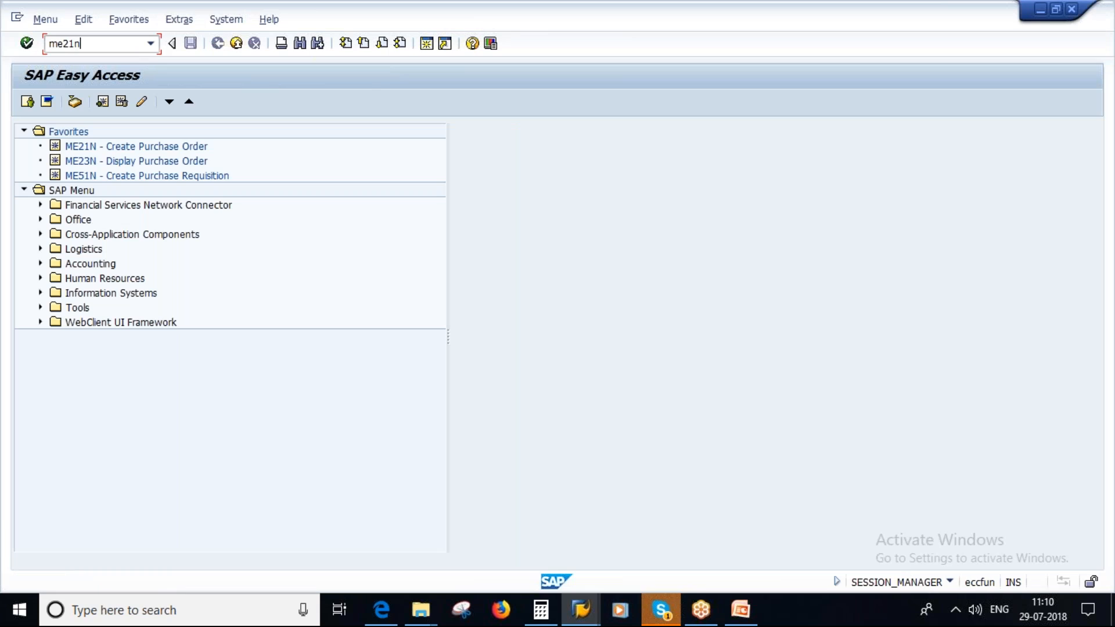
{"action": "type", "text": "me21n"}
{"action": "key", "text": "Return"}
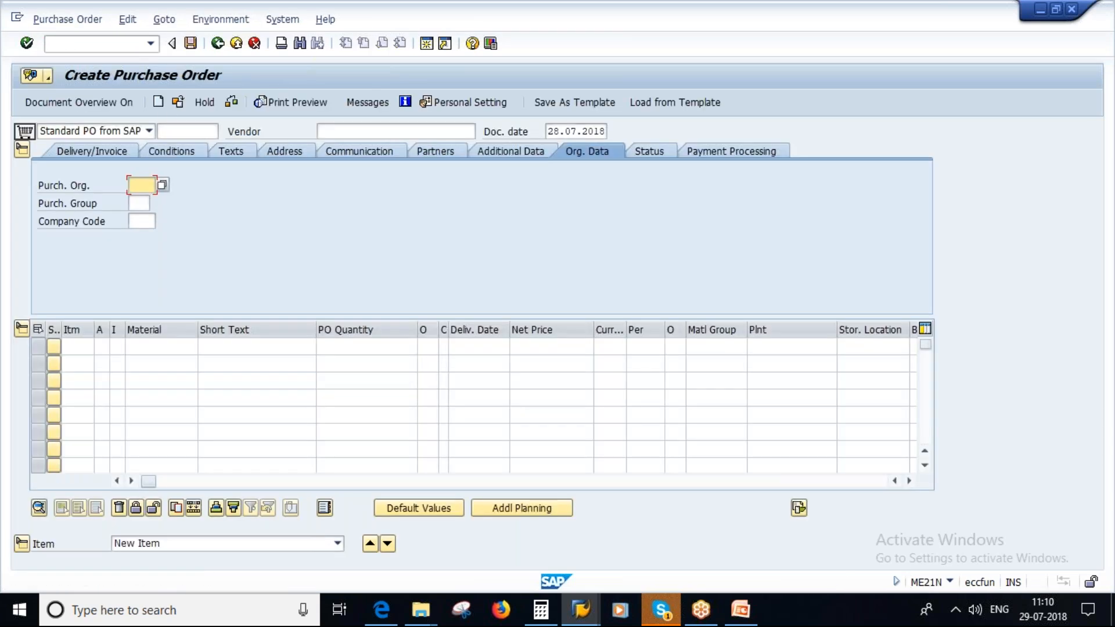
Fill in the purchase order header with vendor Alliance global pvt ltd., purchasing organization 1000, purchasing group 100 and company code 1000
{"action": "left_click", "coordinate": [337, 131]}
{"action": "left_click", "coordinate": [339, 134]}
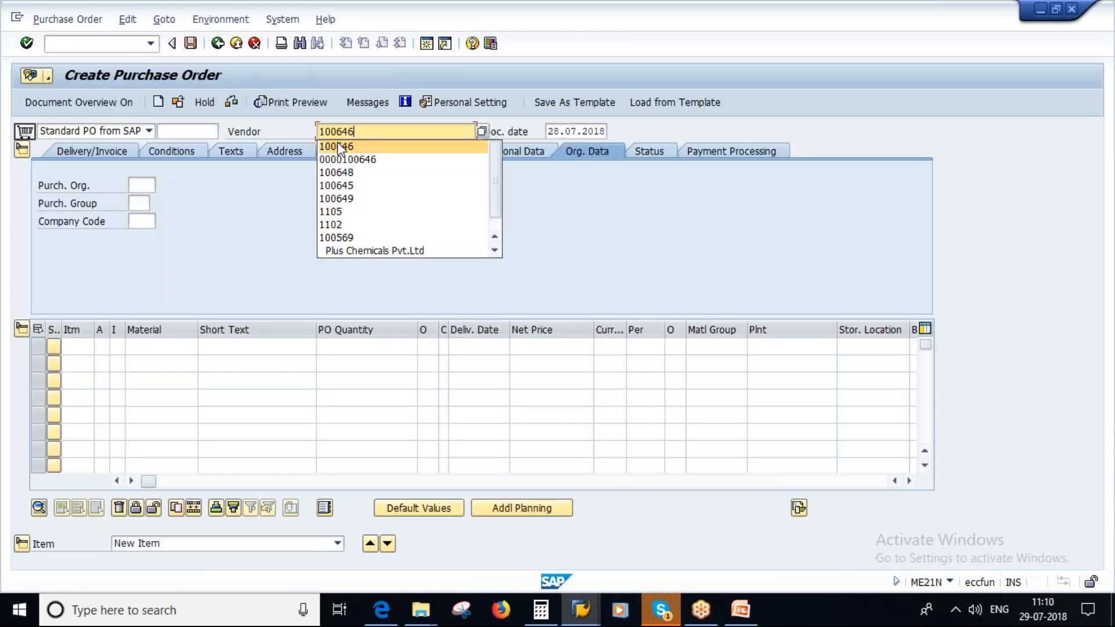
{"action": "left_click", "coordinate": [338, 145]}
{"action": "key", "text": "Return"}
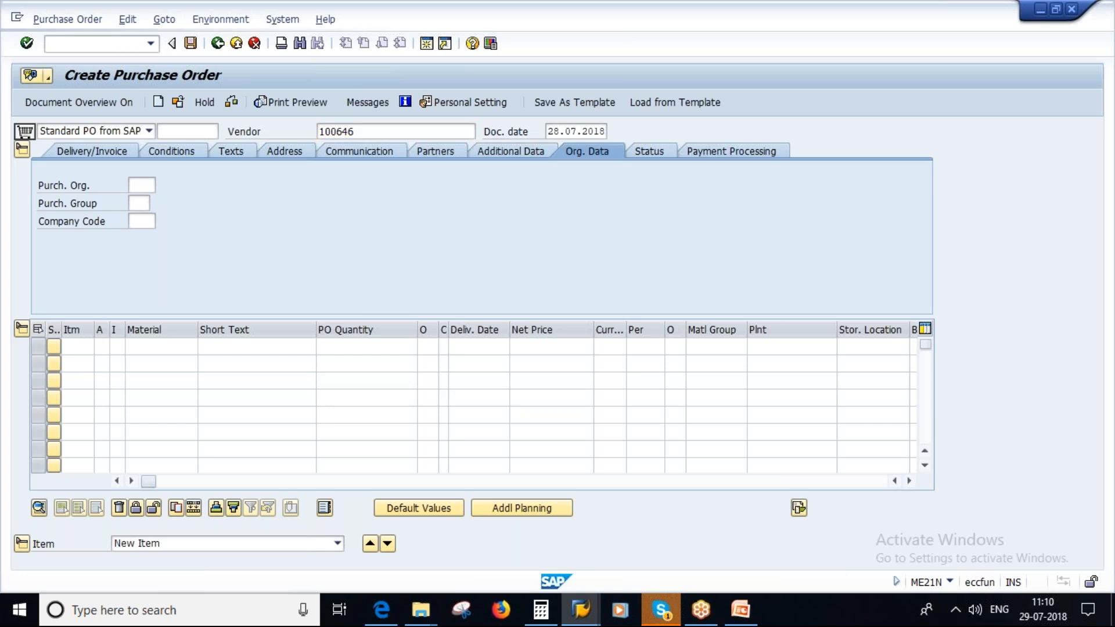
{"action": "type", "text": "1000"}
{"action": "key", "text": "Tab"}
{"action": "type", "text": "100"}
{"action": "key", "text": "Tab"}
{"action": "type", "text": "1000"}
{"action": "key", "text": "Return"}
{"action": "left_click", "coordinate": [181, 345]}
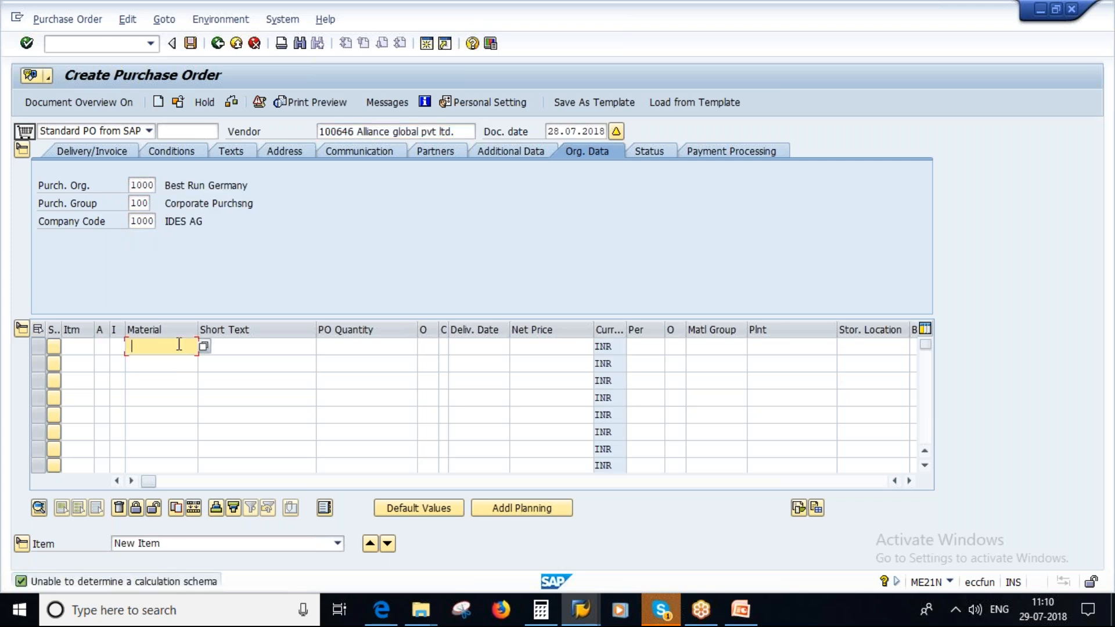
{"action": "left_click", "coordinate": [172, 364]}
{"action": "left_click", "coordinate": [349, 345]}
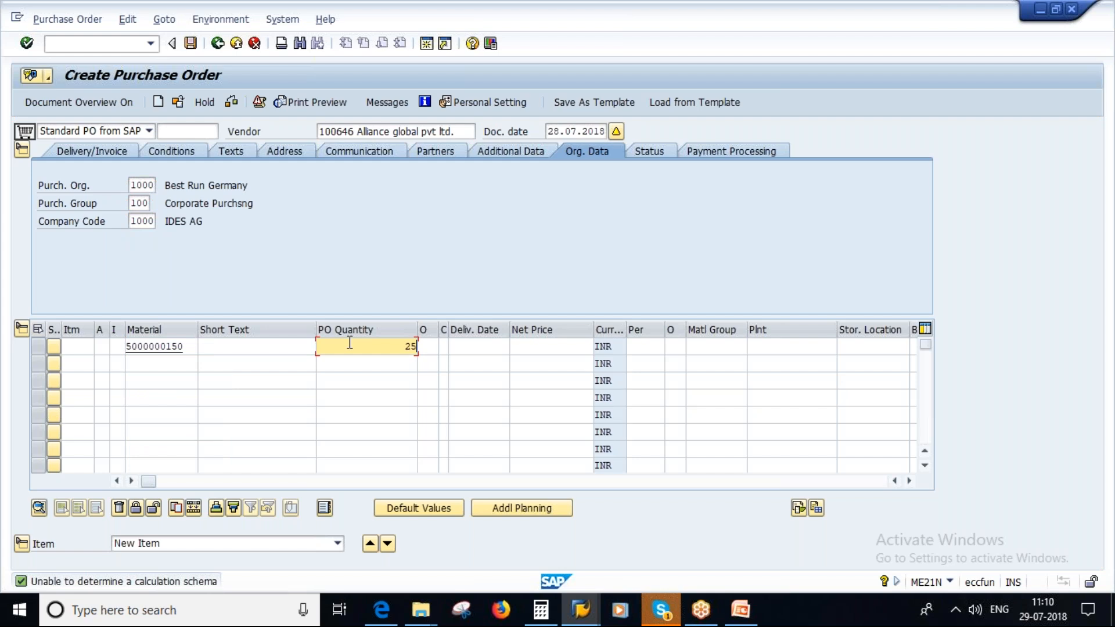
{"action": "type", "text": "250"}
{"action": "key", "text": "Return"}
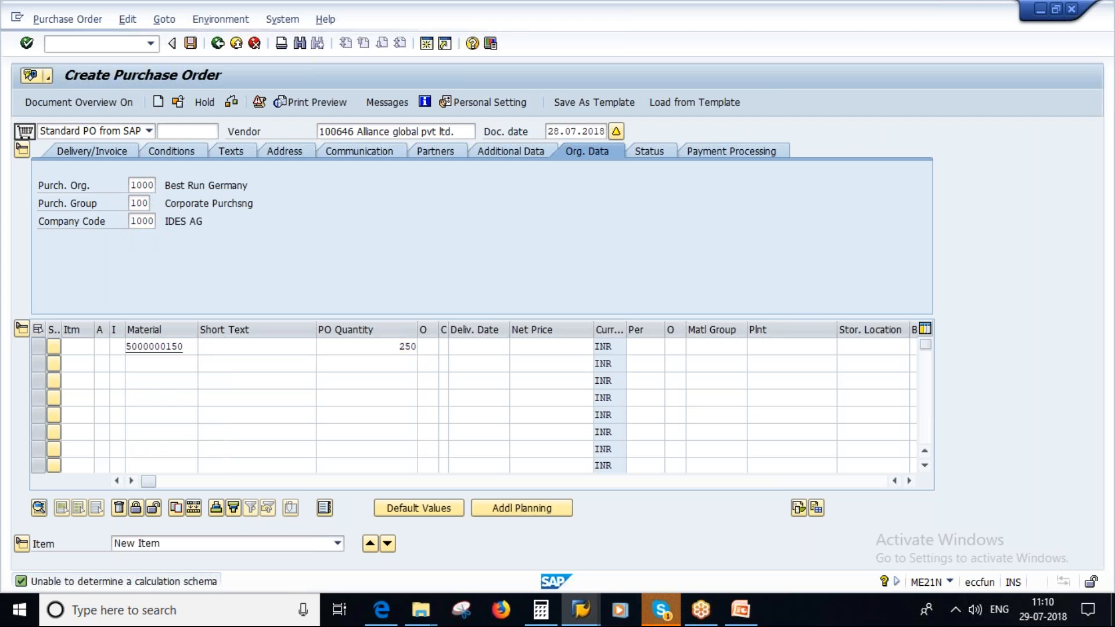
{"action": "type", "text": "1000"}
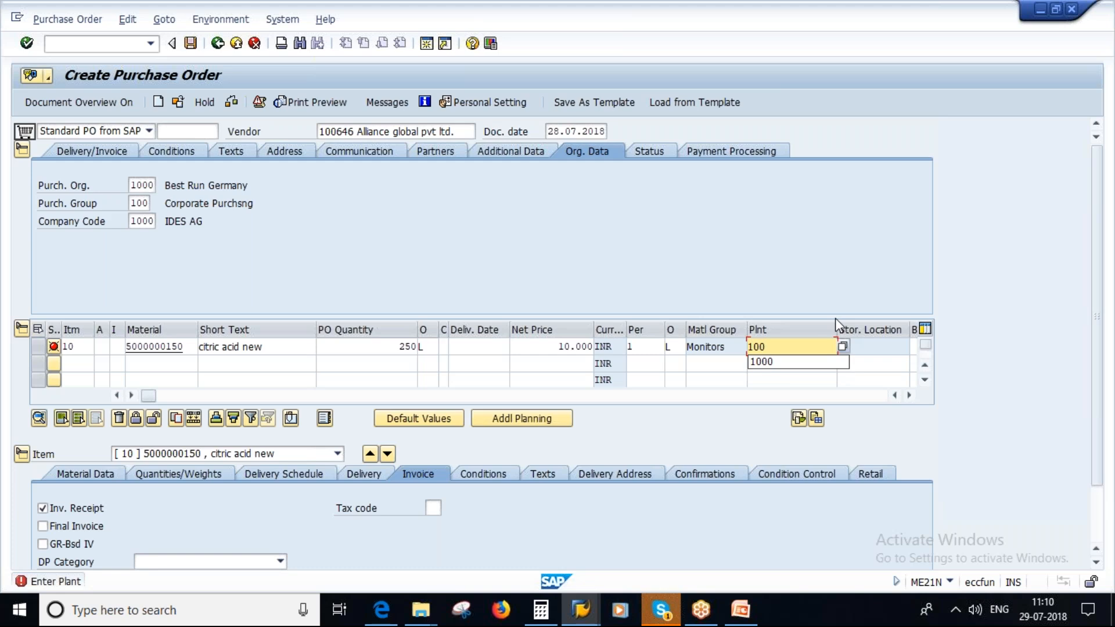
{"action": "key", "text": "Return"}
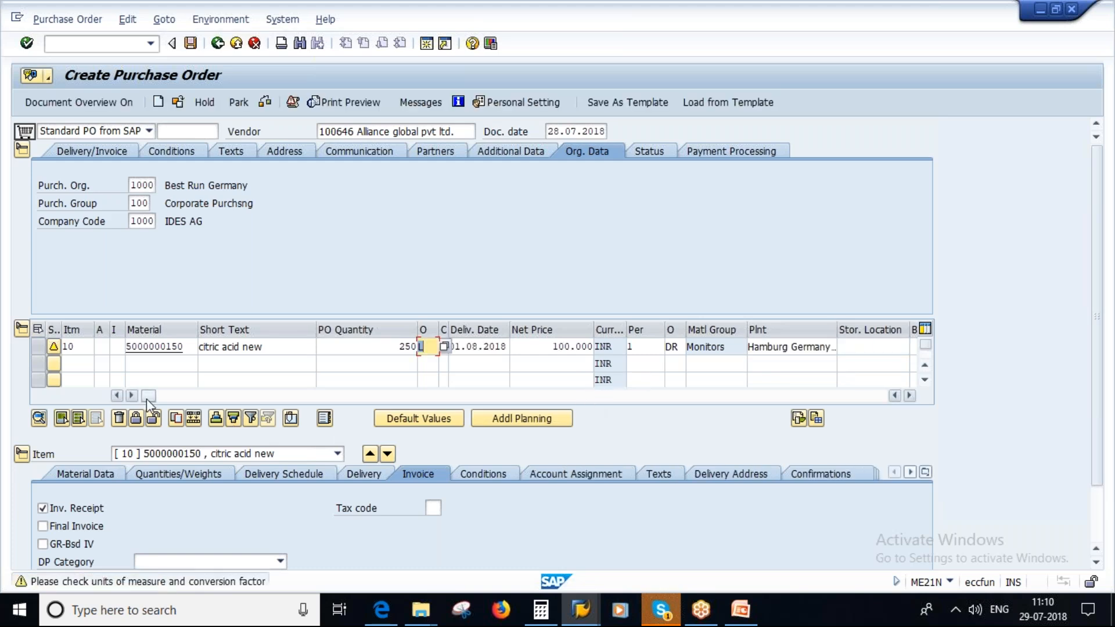
Check and save the purchase order, and copy its document number
{"action": "mouse_move", "coordinate": [147, 399]}
{"action": "left_mouse_down"}
{"action": "mouse_move", "coordinate": [274, 400]}
{"action": "mouse_move", "coordinate": [150, 399]}
{"action": "left_mouse_up"}
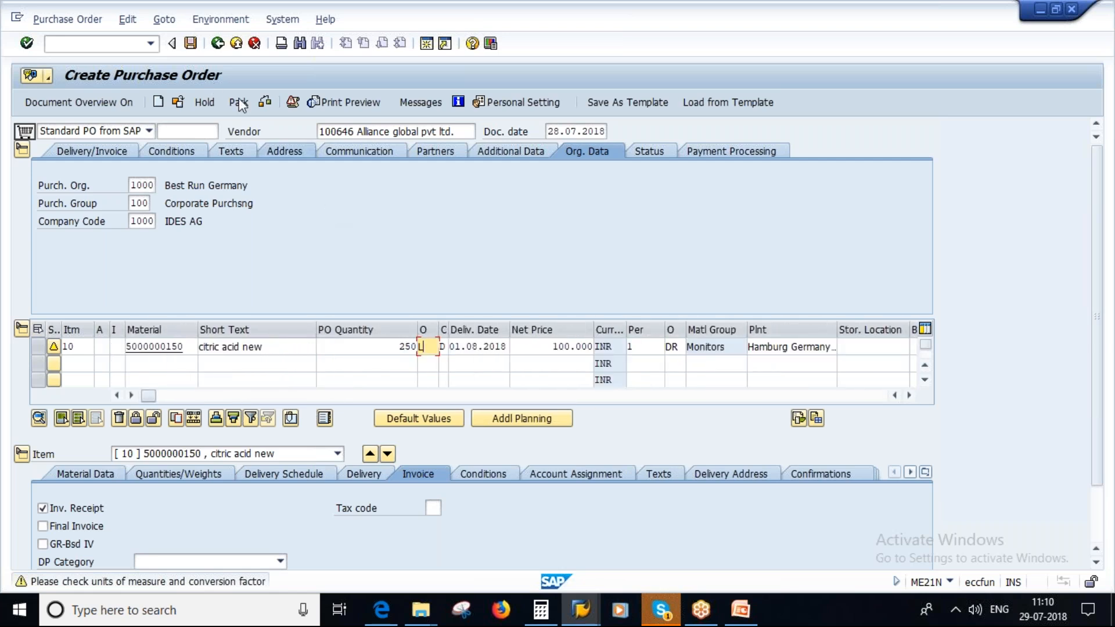
{"action": "left_click", "coordinate": [266, 102]}
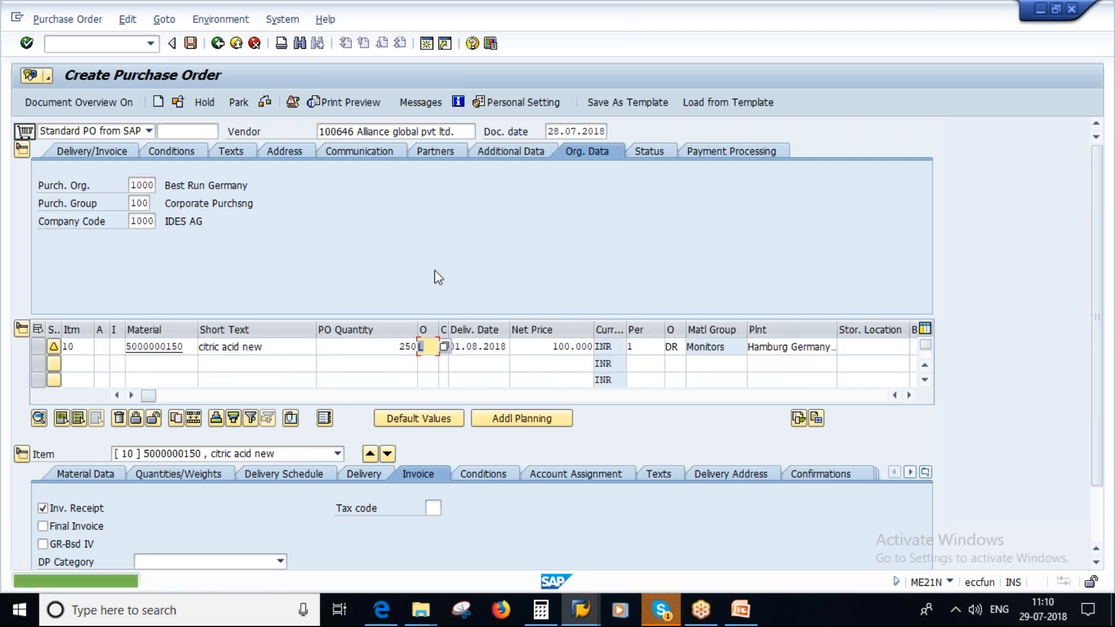
{"action": "left_click", "coordinate": [191, 43]}
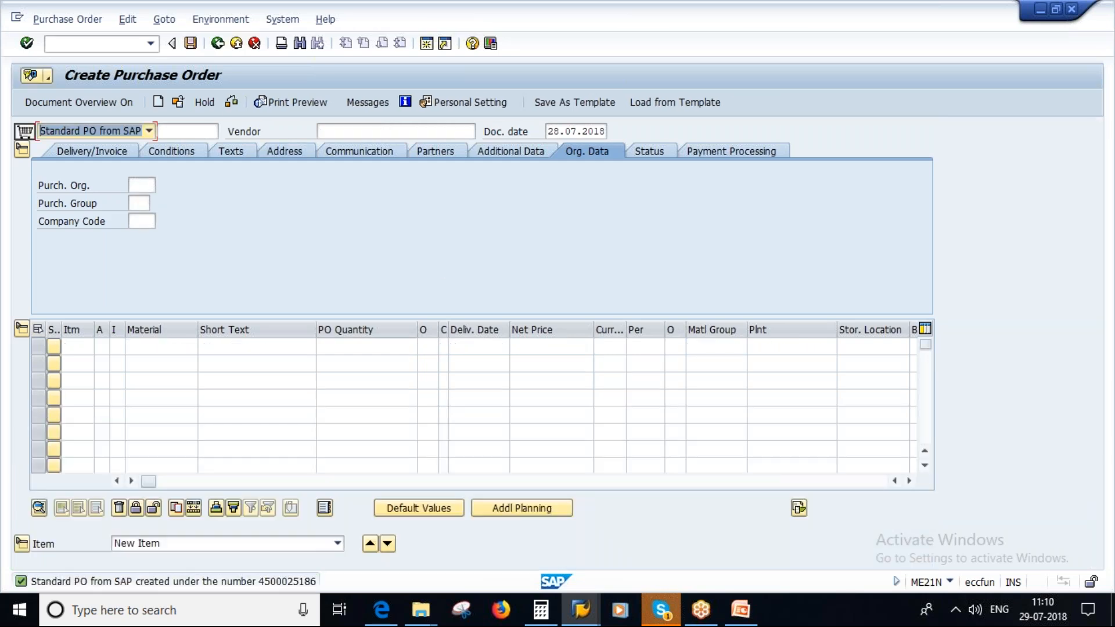
{"action": "left_click", "coordinate": [280, 582]}
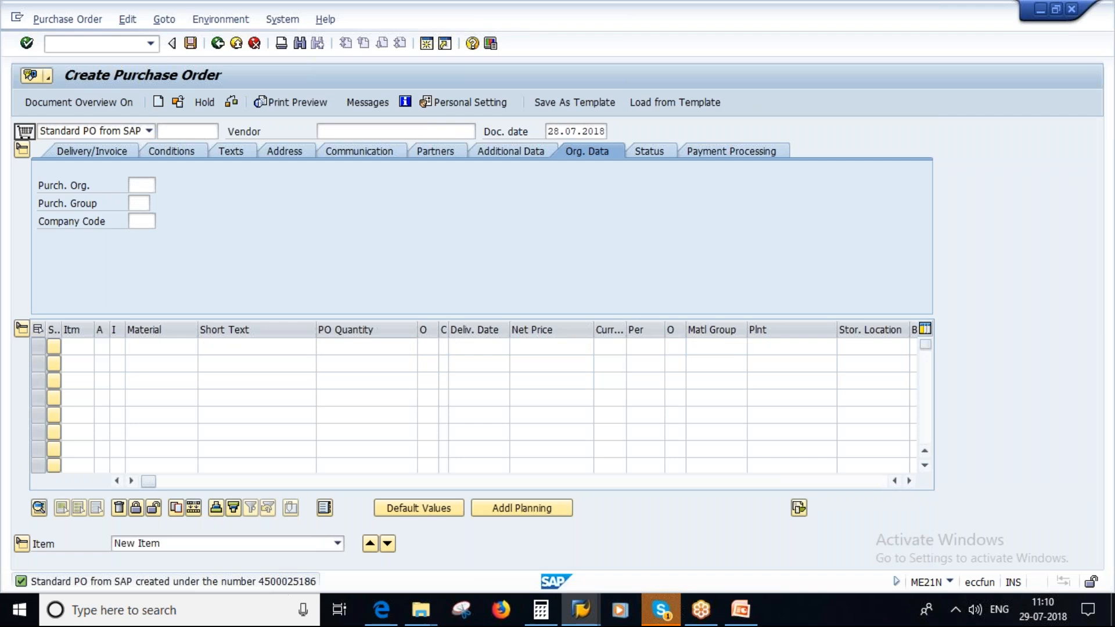
{"action": "left_click", "coordinate": [137, 59]}
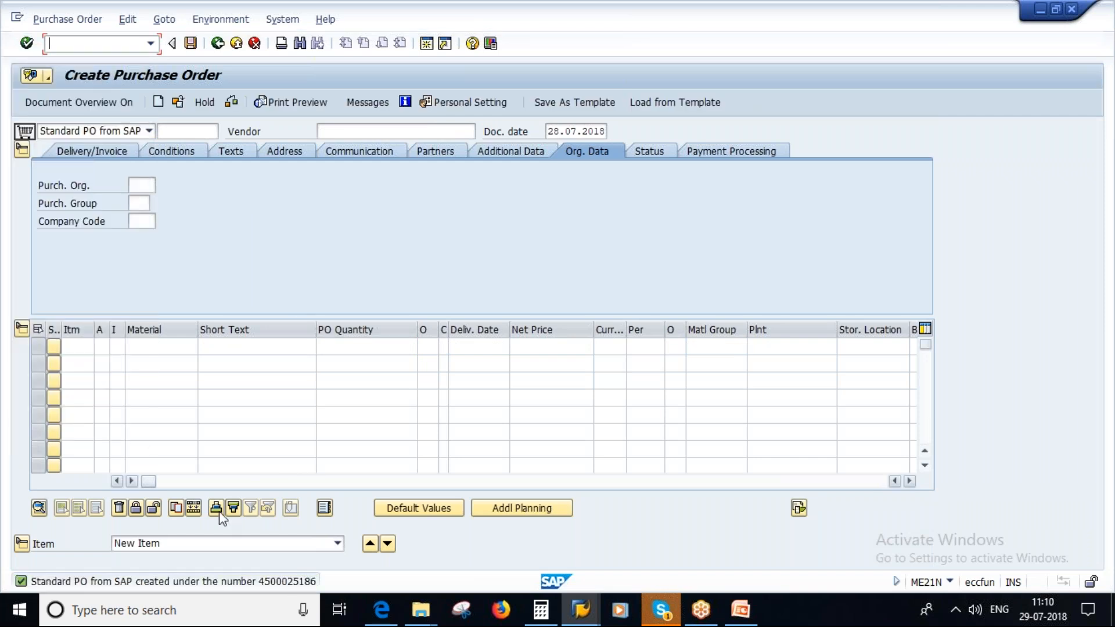
{"action": "left_click", "coordinate": [177, 102]}
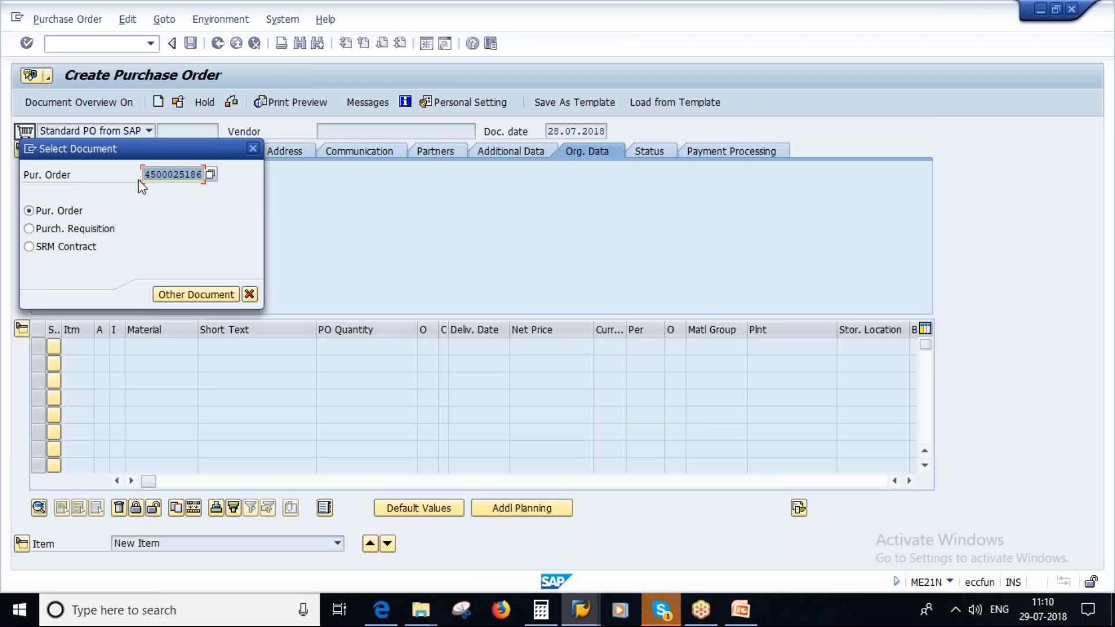
{"action": "left_click", "coordinate": [253, 293]}
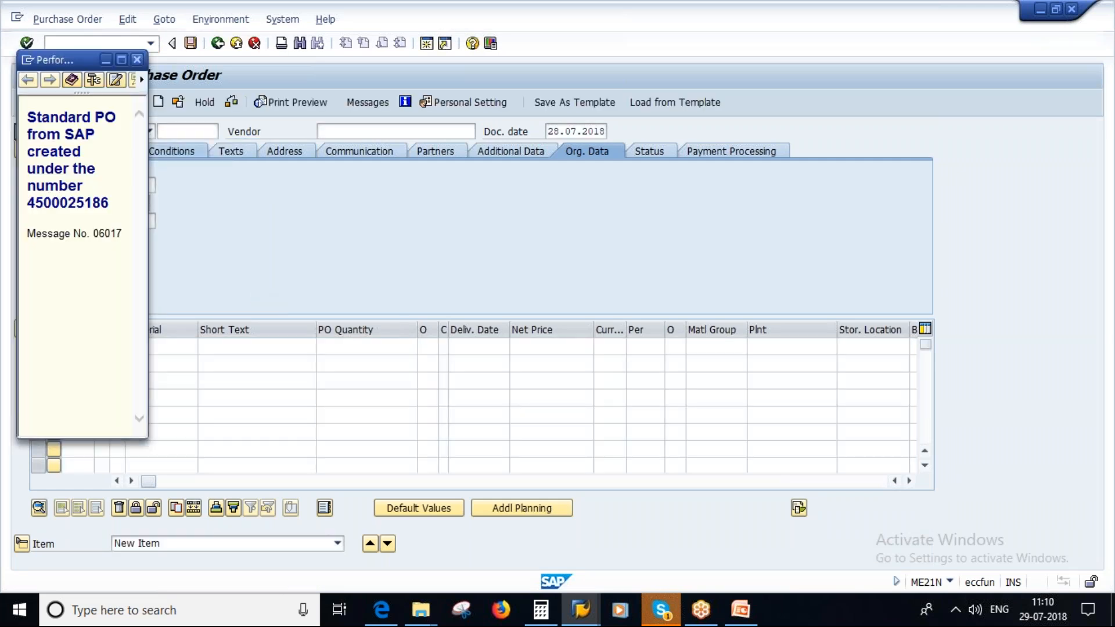
Leave purchase order creation, start MIGO and load the copied purchase order as the goods receipt's reference
{"action": "left_click", "coordinate": [217, 44]}
{"action": "type", "text": "mig"}
{"action": "key", "text": "Return"}
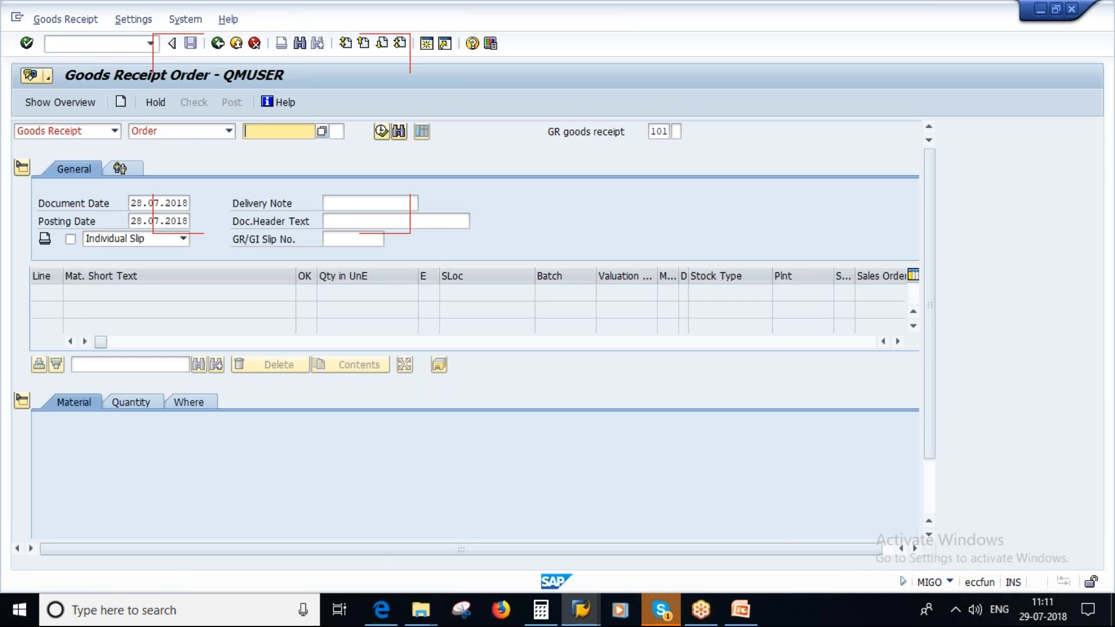
{"action": "left_click", "coordinate": [228, 130]}
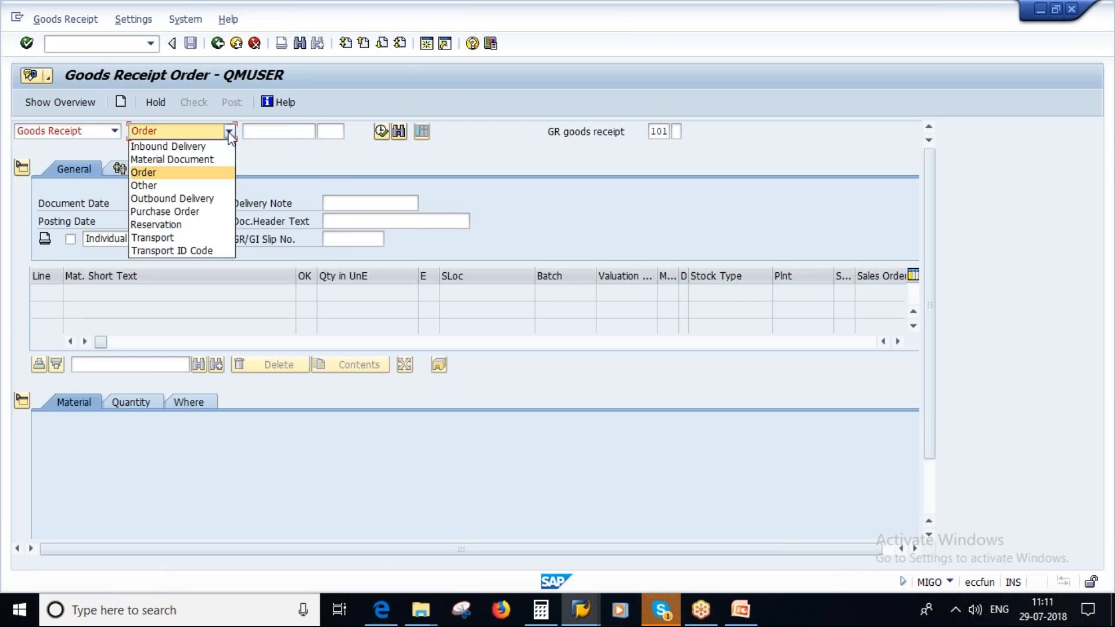
{"action": "left_click", "coordinate": [164, 212]}
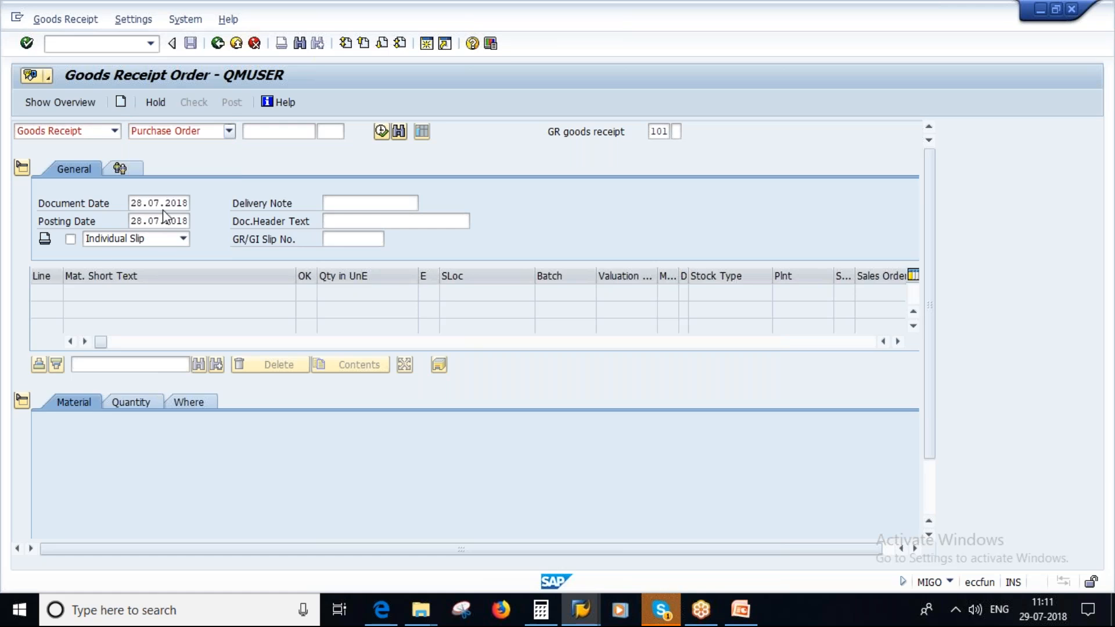
{"action": "key", "text": "ctrl+v"}
{"action": "key", "text": "Return"}
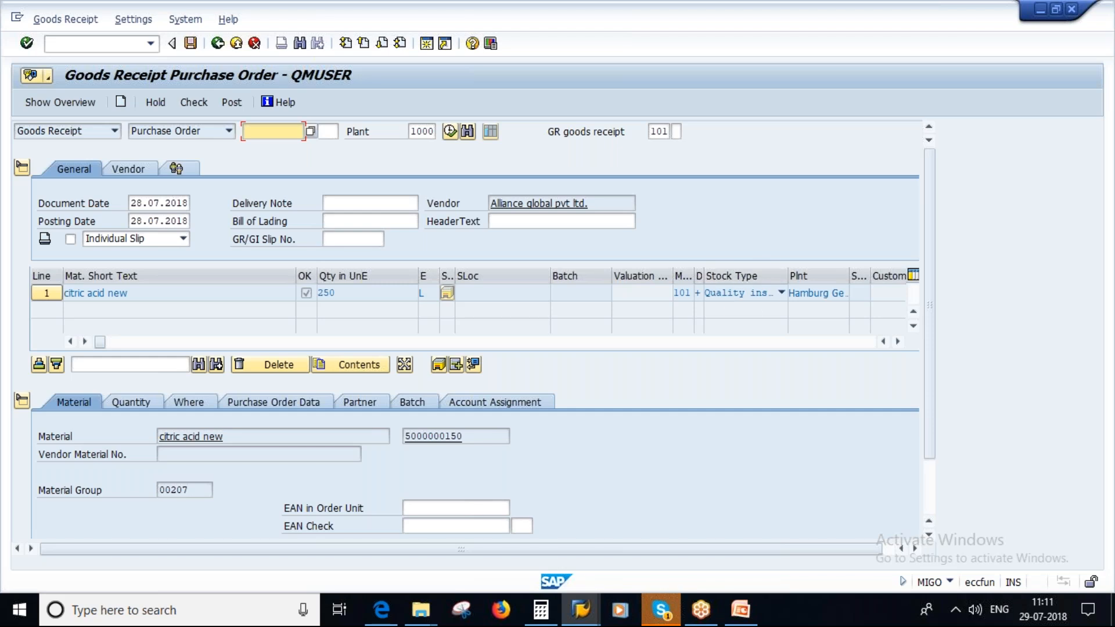
Switch to PowerPoint and present "Goods Receipt Stock in Quality Inspection", temporarily marking the path from Post to insp. stock through purchase order to goods receipt
{"action": "left_click", "coordinate": [741, 609]}
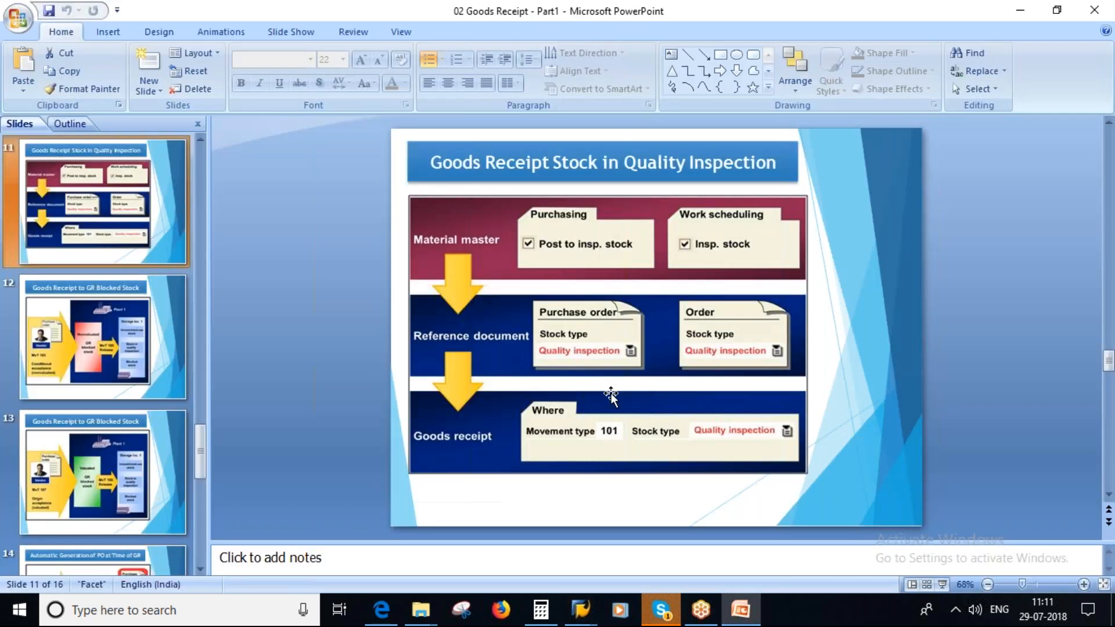
{"action": "key", "text": "shift+F5"}
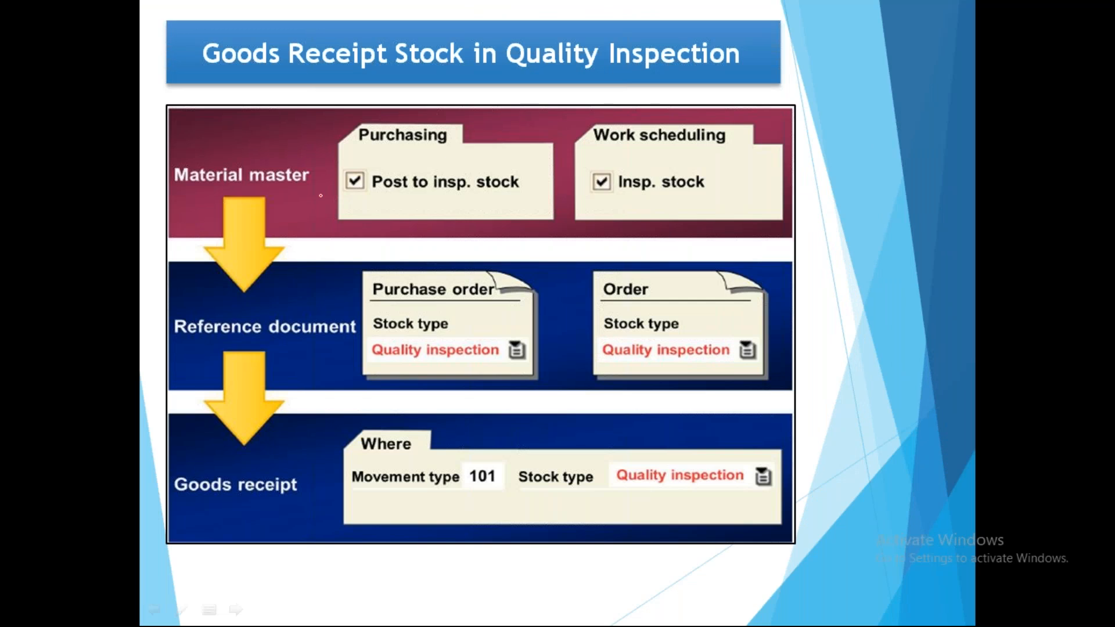
{"action": "mouse_move", "coordinate": [356, 186]}
{"action": "left_mouse_down"}
{"action": "mouse_move", "coordinate": [431, 174]}
{"action": "mouse_move", "coordinate": [416, 172]}
{"action": "left_mouse_up"}
{"action": "mouse_move", "coordinate": [370, 119]}
{"action": "left_mouse_down"}
{"action": "mouse_move", "coordinate": [456, 153]}
{"action": "mouse_move", "coordinate": [364, 113]}
{"action": "left_mouse_up"}
{"action": "mouse_move", "coordinate": [255, 154]}
{"action": "left_mouse_down"}
{"action": "mouse_move", "coordinate": [348, 146]}
{"action": "mouse_move", "coordinate": [328, 159]}
{"action": "left_mouse_up"}
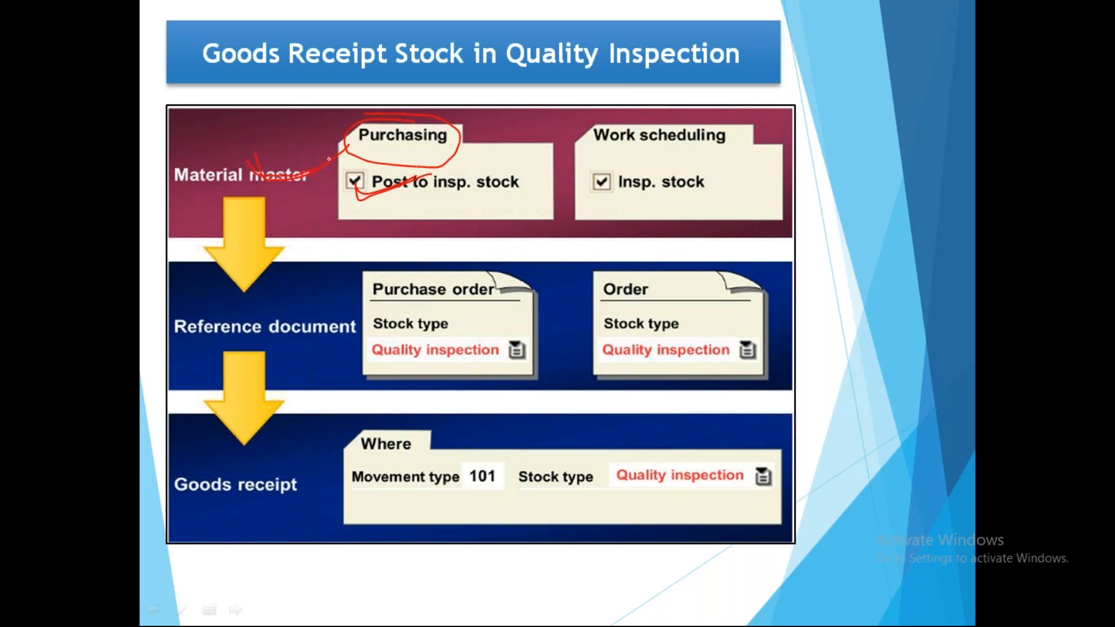
{"action": "mouse_move", "coordinate": [240, 300]}
{"action": "left_mouse_down"}
{"action": "mouse_move", "coordinate": [201, 305]}
{"action": "mouse_move", "coordinate": [476, 388]}
{"action": "mouse_move", "coordinate": [267, 372]}
{"action": "mouse_move", "coordinate": [500, 363]}
{"action": "left_mouse_up"}
{"action": "mouse_move", "coordinate": [415, 343]}
{"action": "left_mouse_down"}
{"action": "mouse_move", "coordinate": [502, 318]}
{"action": "mouse_move", "coordinate": [485, 329]}
{"action": "left_mouse_up"}
{"action": "mouse_move", "coordinate": [245, 438]}
{"action": "left_mouse_down"}
{"action": "mouse_move", "coordinate": [185, 453]}
{"action": "mouse_move", "coordinate": [241, 439]}
{"action": "left_mouse_up"}
{"action": "mouse_move", "coordinate": [615, 456]}
{"action": "left_mouse_down"}
{"action": "mouse_move", "coordinate": [543, 500]}
{"action": "mouse_move", "coordinate": [610, 426]}
{"action": "mouse_move", "coordinate": [610, 509]}
{"action": "mouse_move", "coordinate": [776, 474]}
{"action": "left_mouse_up"}
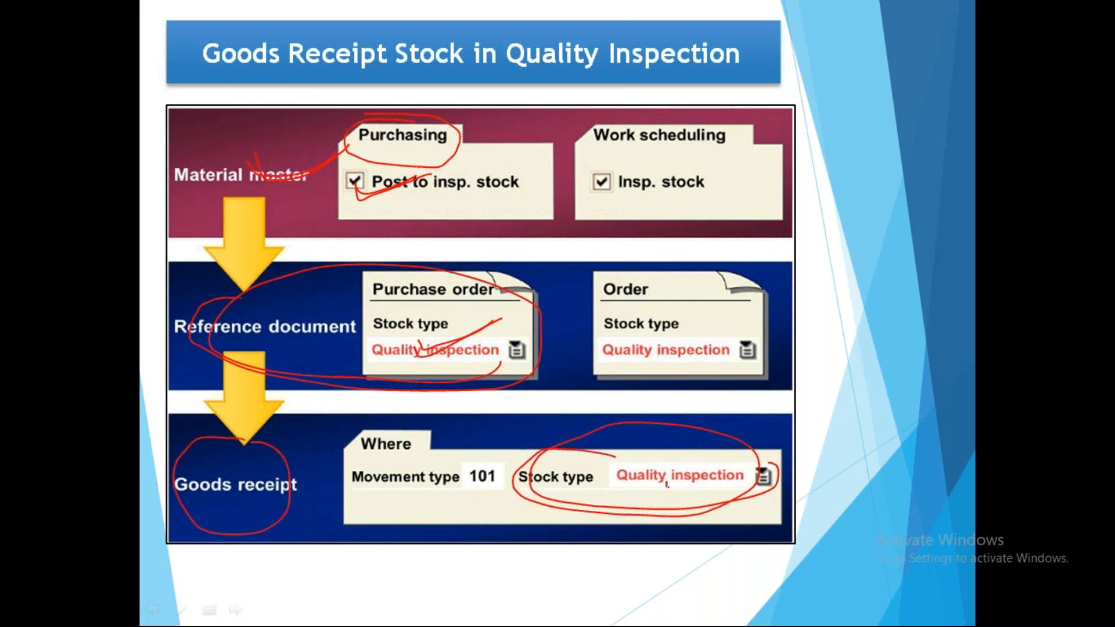
{"action": "key", "text": "e"}
{"action": "key", "text": "Right"}
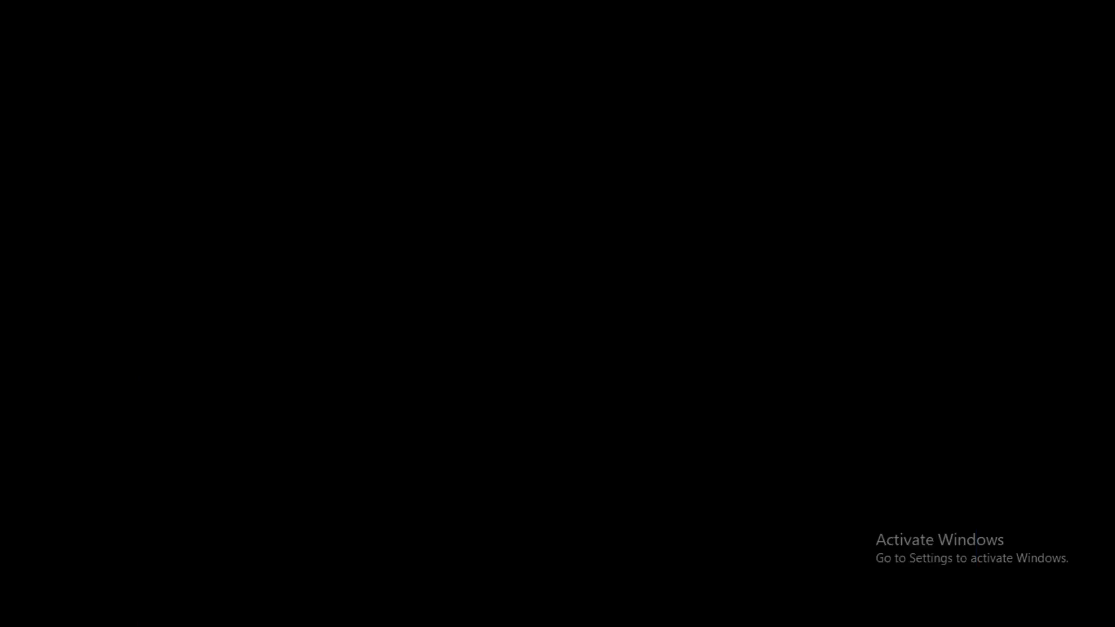
{"action": "key", "text": "Right"}
{"action": "mouse_move", "coordinate": [581, 610]}
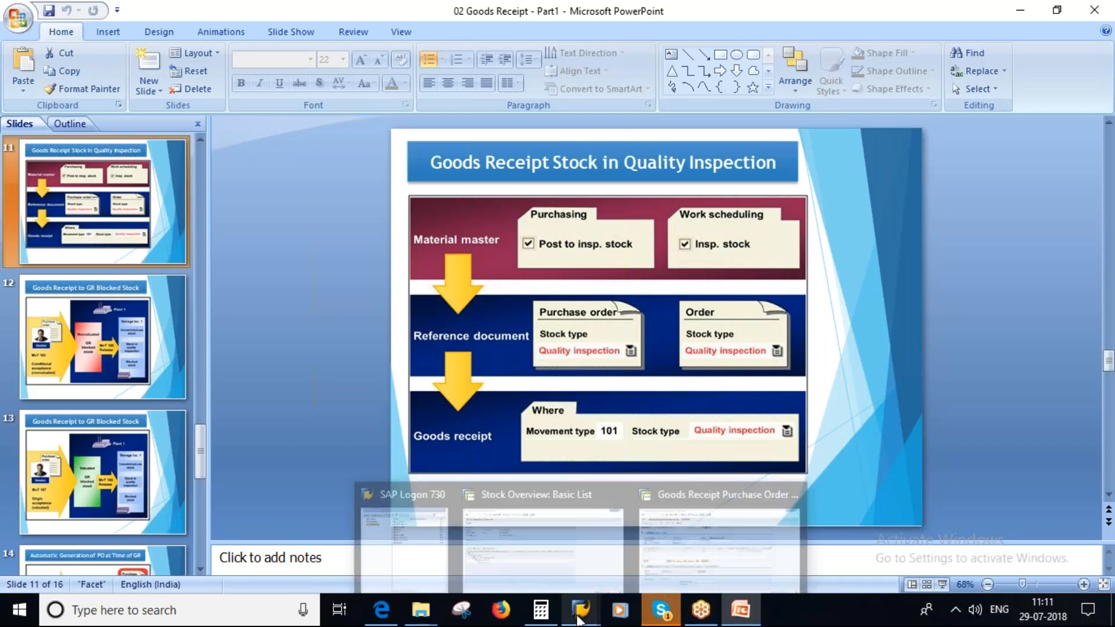
{"action": "left_click", "coordinate": [516, 549]}
{"action": "left_click", "coordinate": [47, 103]}
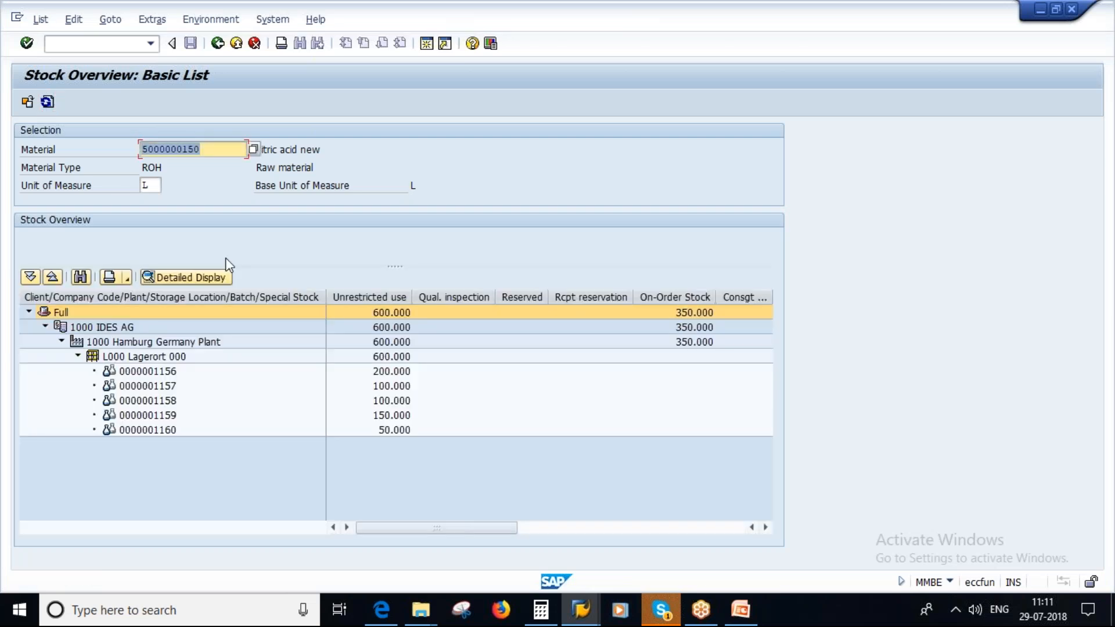
{"action": "left_click", "coordinate": [478, 429]}
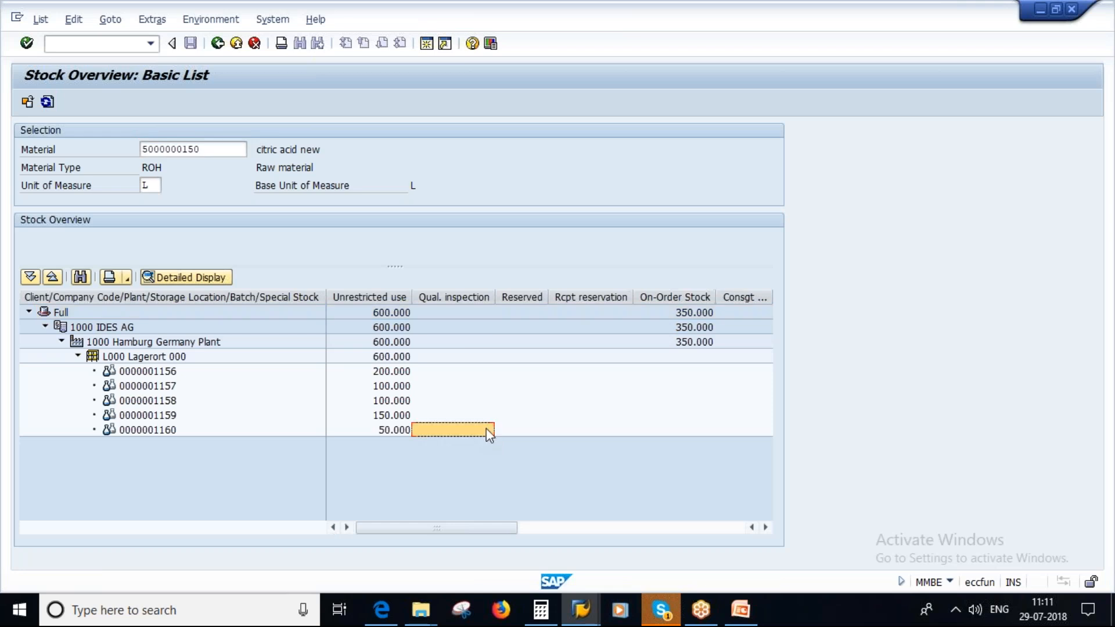
Return to the SAP goods receipt session and try to post the receipt for the purchase order
{"action": "left_click", "coordinate": [581, 609]}
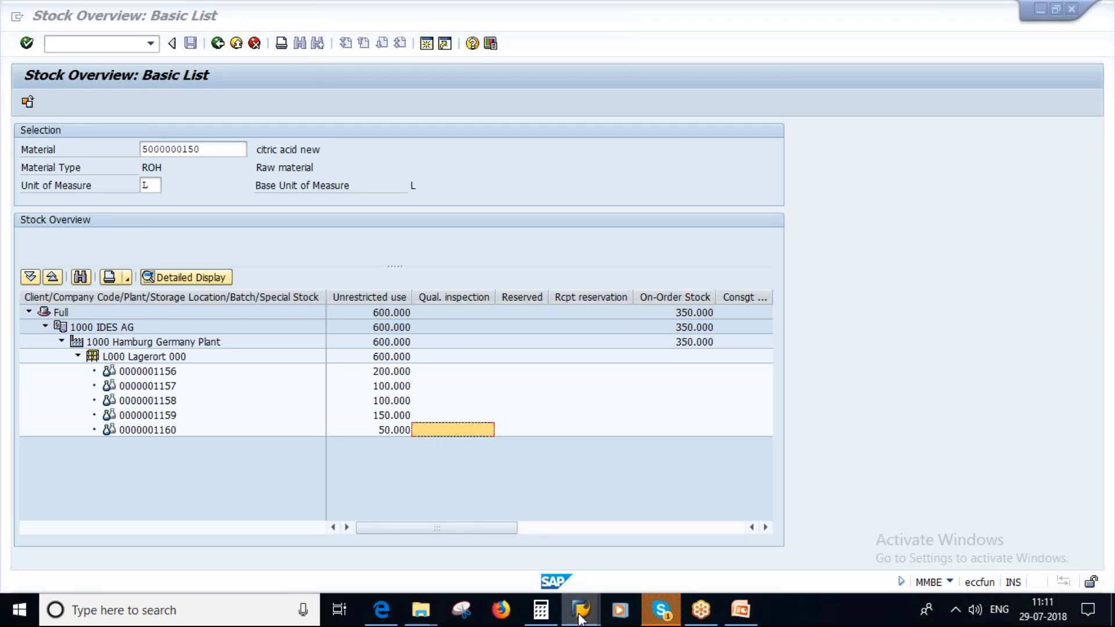
{"action": "left_click", "coordinate": [674, 552]}
{"action": "left_click", "coordinate": [230, 105]}
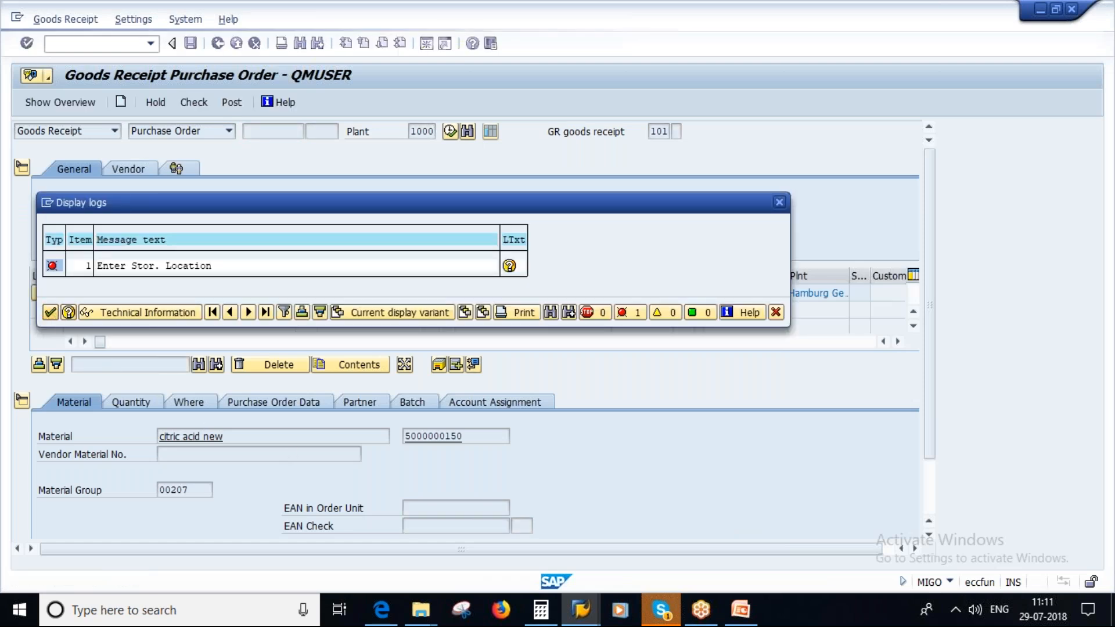
{"action": "left_click", "coordinate": [50, 312]}
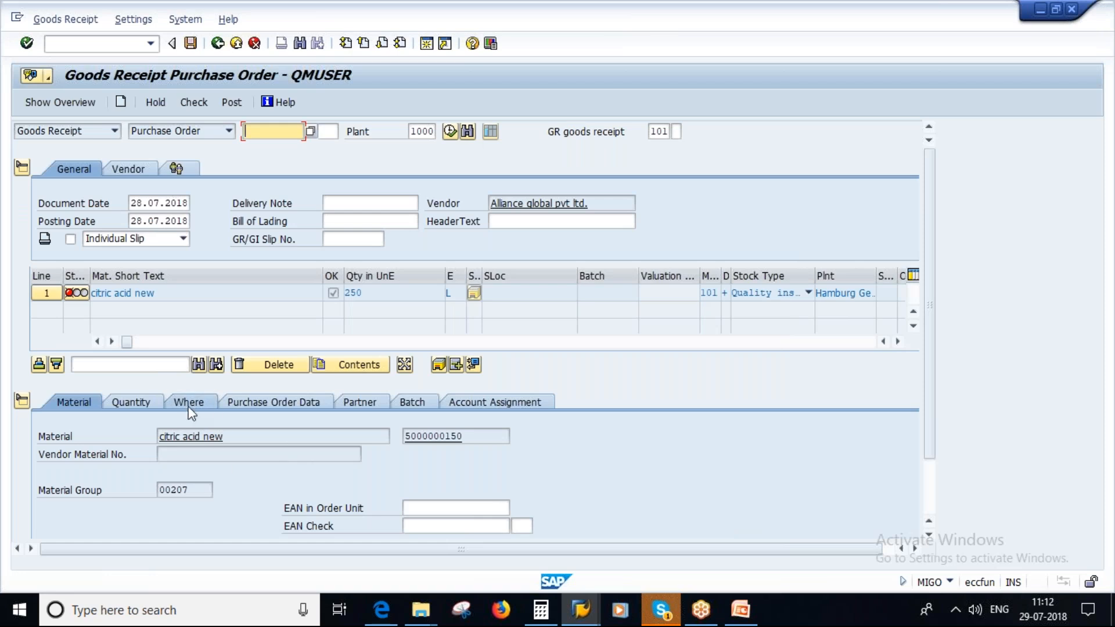
Set the receipt item's storage location to Lagerort 000 and check the document
{"action": "left_click", "coordinate": [190, 403]}
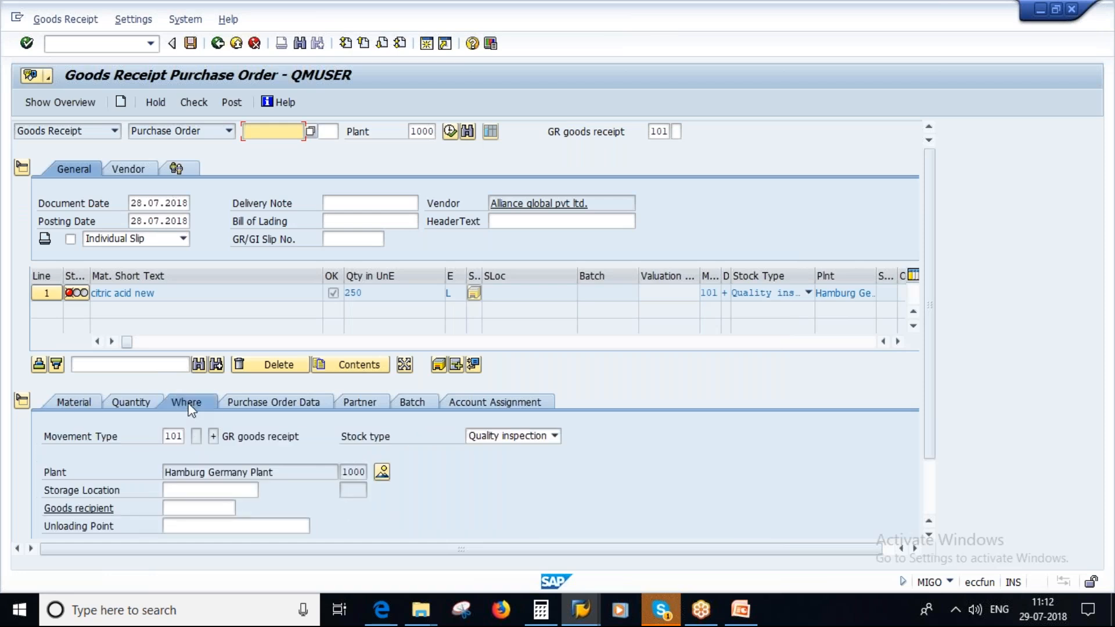
{"action": "left_click", "coordinate": [184, 492]}
{"action": "left_click", "coordinate": [194, 502]}
{"action": "key", "text": "Return"}
{"action": "left_click", "coordinate": [194, 103]}
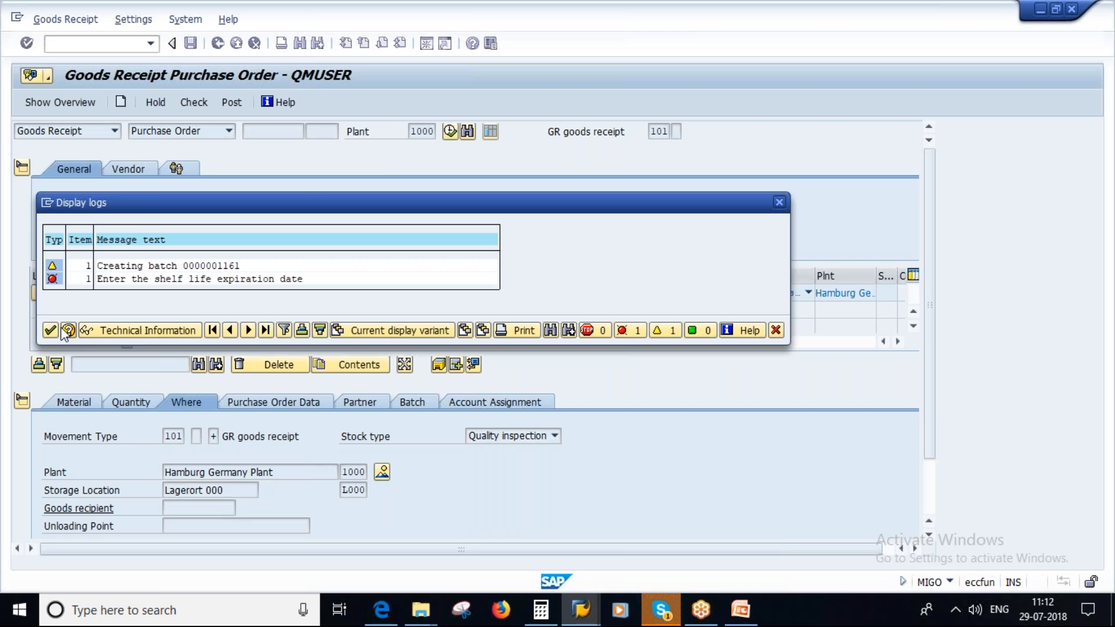
{"action": "left_click", "coordinate": [51, 330]}
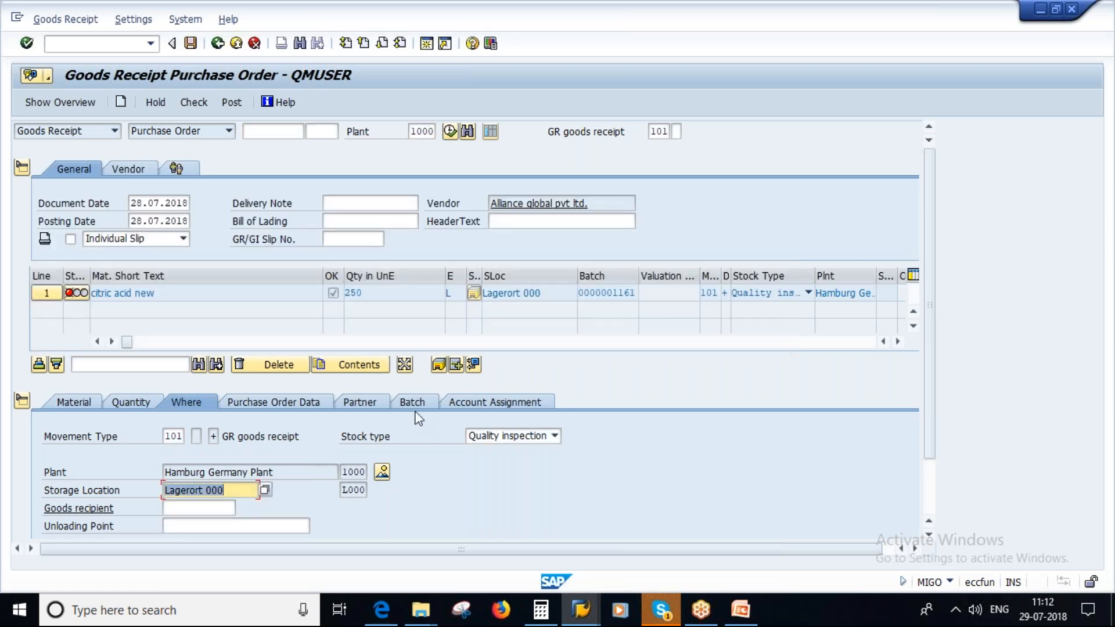
Set the batch's SLED/BBD to 31.12.2019 and post the goods receipt
{"action": "left_click", "coordinate": [414, 405]}
{"action": "left_click", "coordinate": [194, 490]}
{"action": "type", "text": "31.12.2019"}
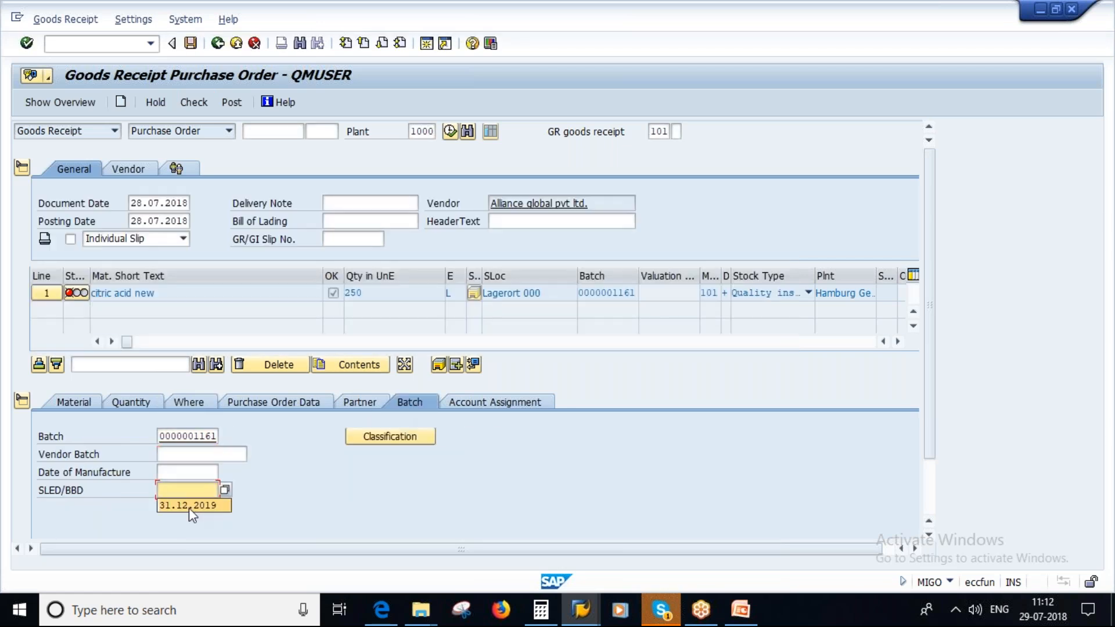
{"action": "key", "text": "Return"}
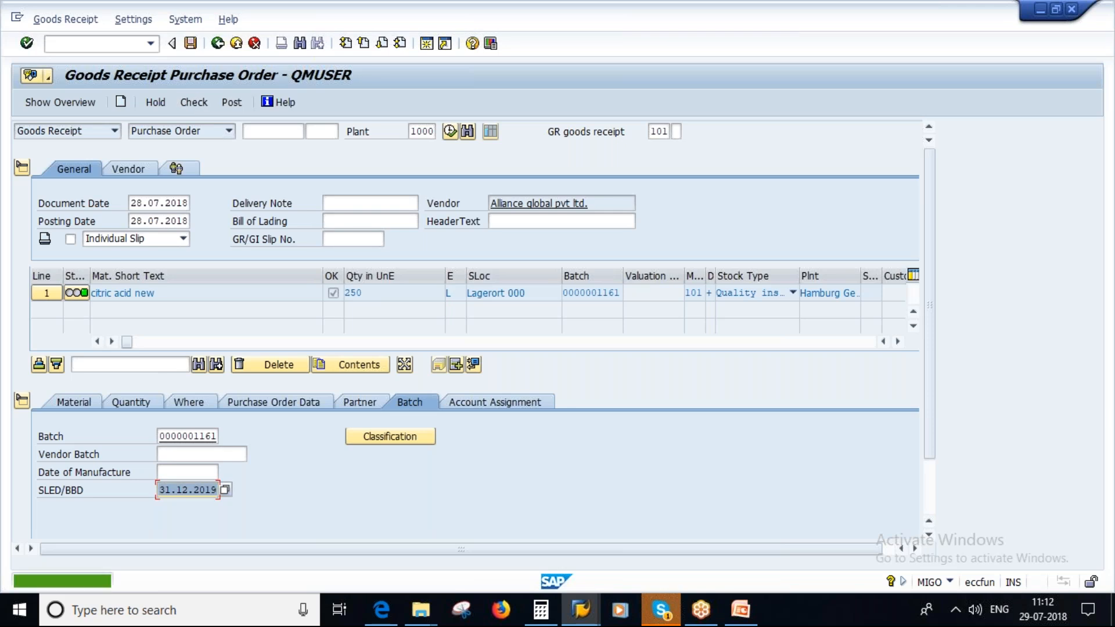
{"action": "left_click", "coordinate": [191, 44]}
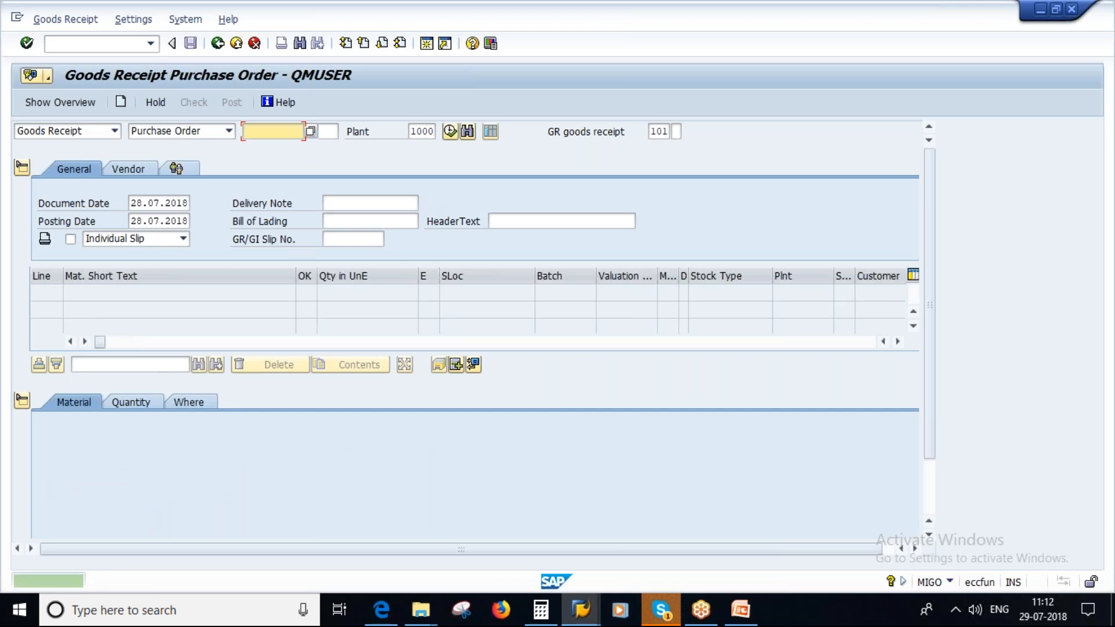
{"action": "left_click", "coordinate": [581, 610]}
{"action": "left_click", "coordinate": [545, 535]}
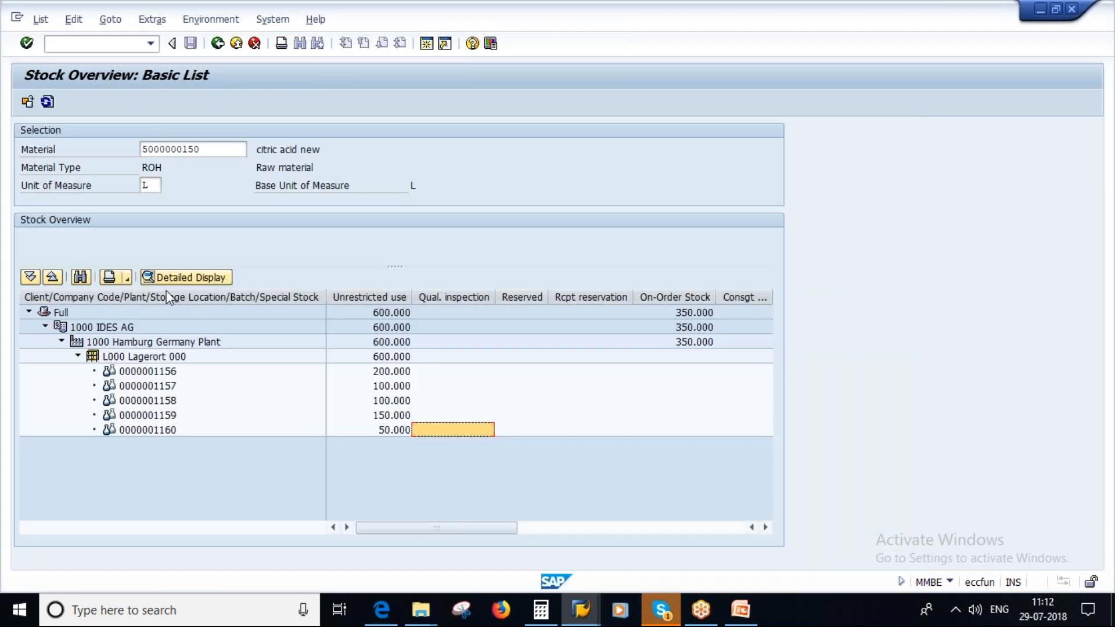
{"action": "left_click", "coordinate": [48, 103]}
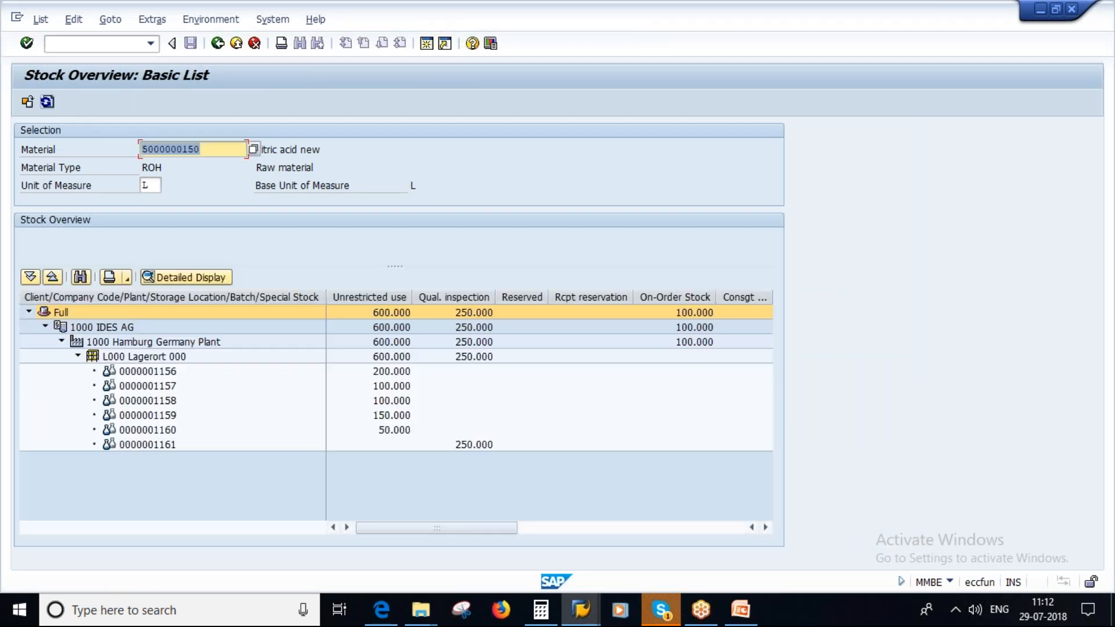
{"action": "double_click", "coordinate": [472, 445]}
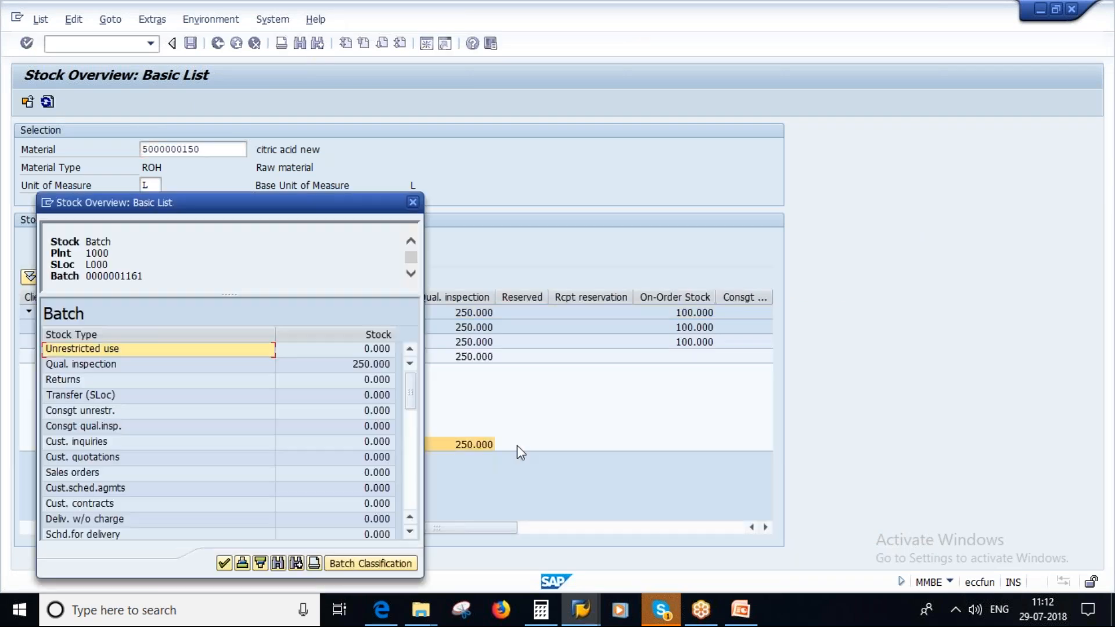
{"action": "left_click", "coordinate": [415, 204]}
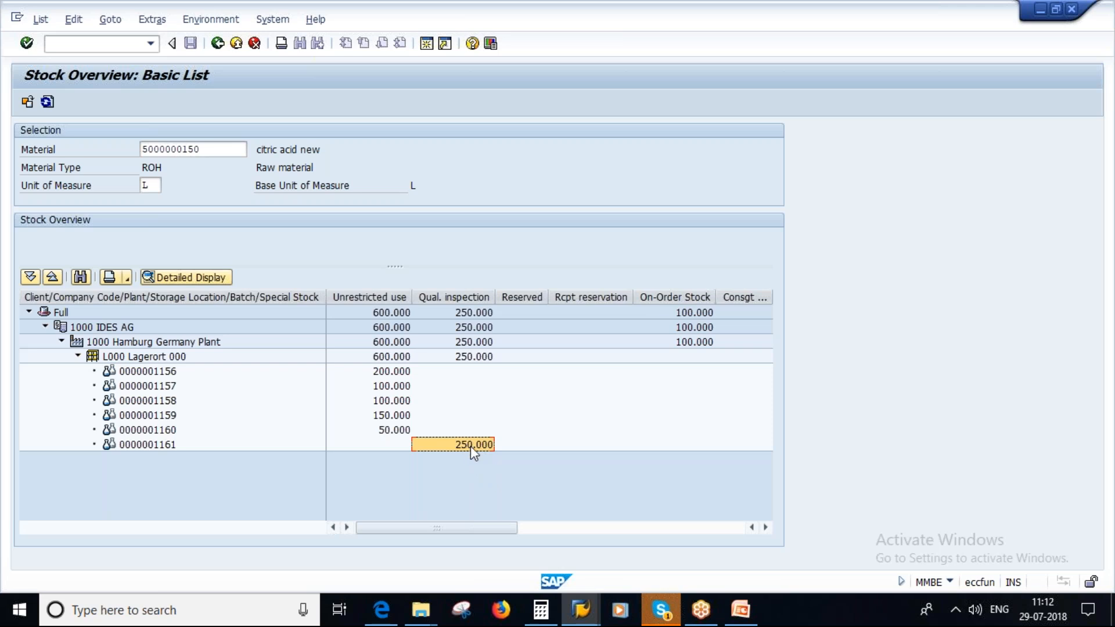
{"action": "left_click", "coordinate": [383, 444]}
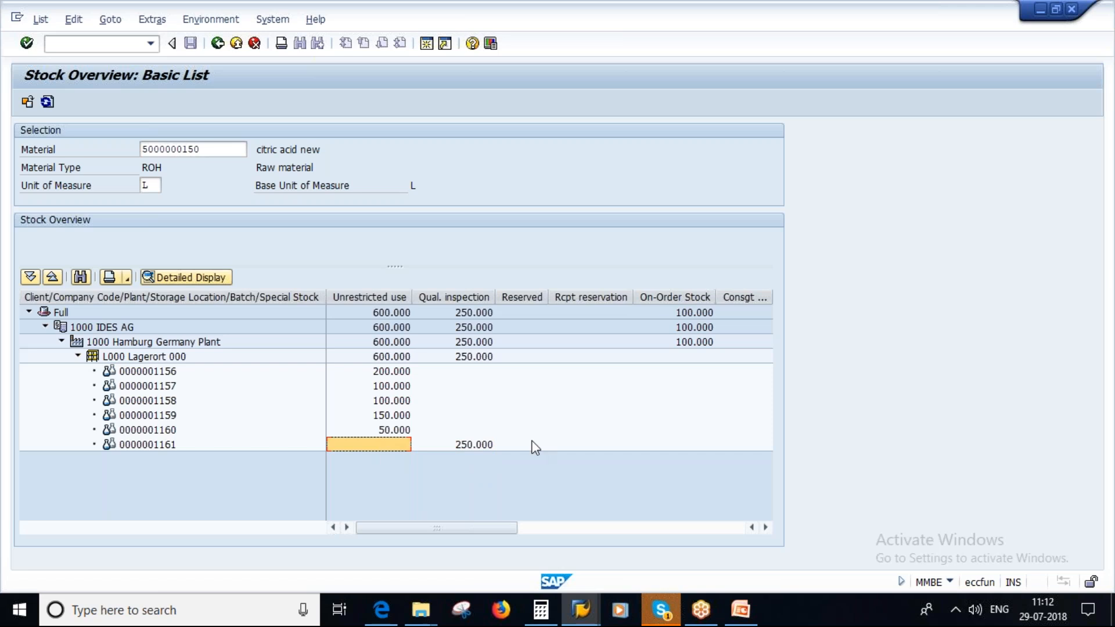
Switch to the PowerPoint presentation and show slide 12, Goods Receipt to GR Blocked Stock, as a slide show
{"action": "left_click", "coordinate": [740, 609]}
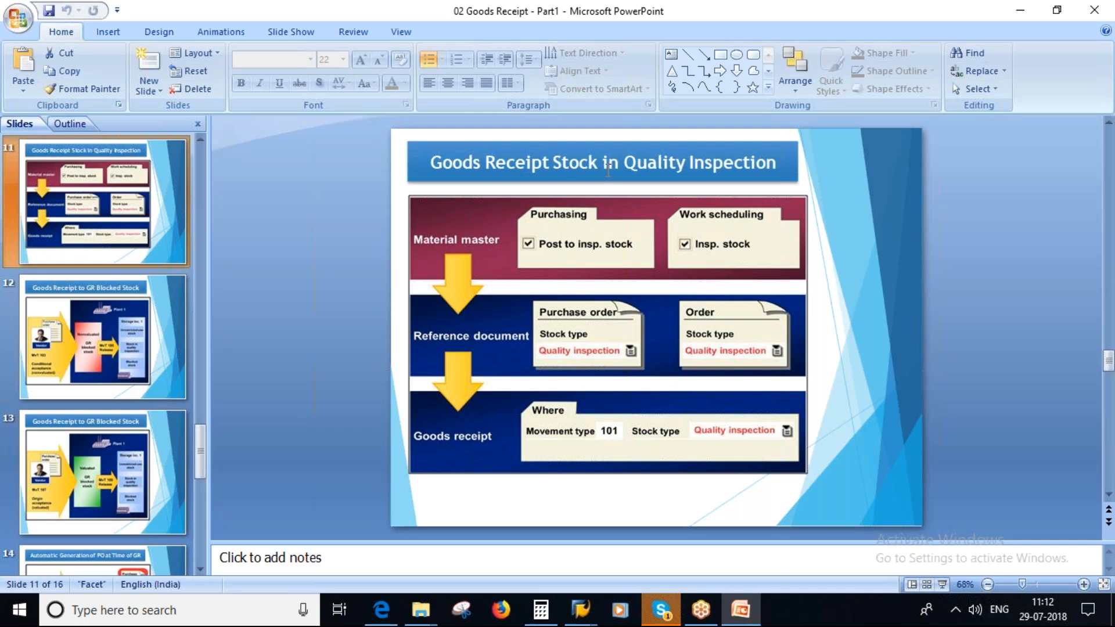
{"action": "left_click_drag", "start_coordinate": [632, 161], "coordinate": [777, 163]}
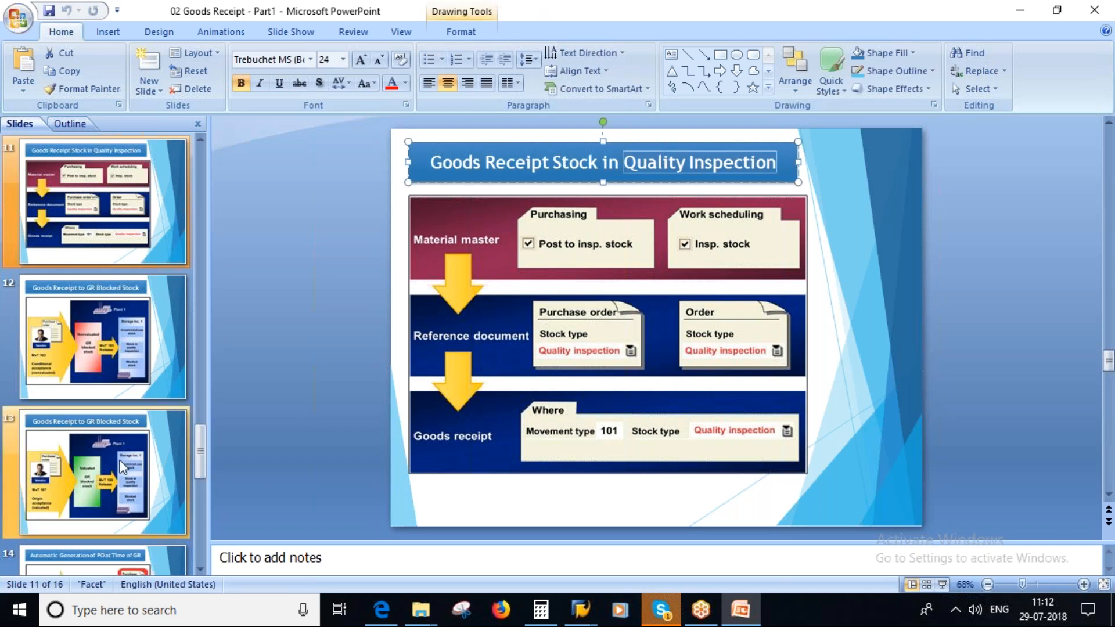
{"action": "left_click", "coordinate": [95, 347]}
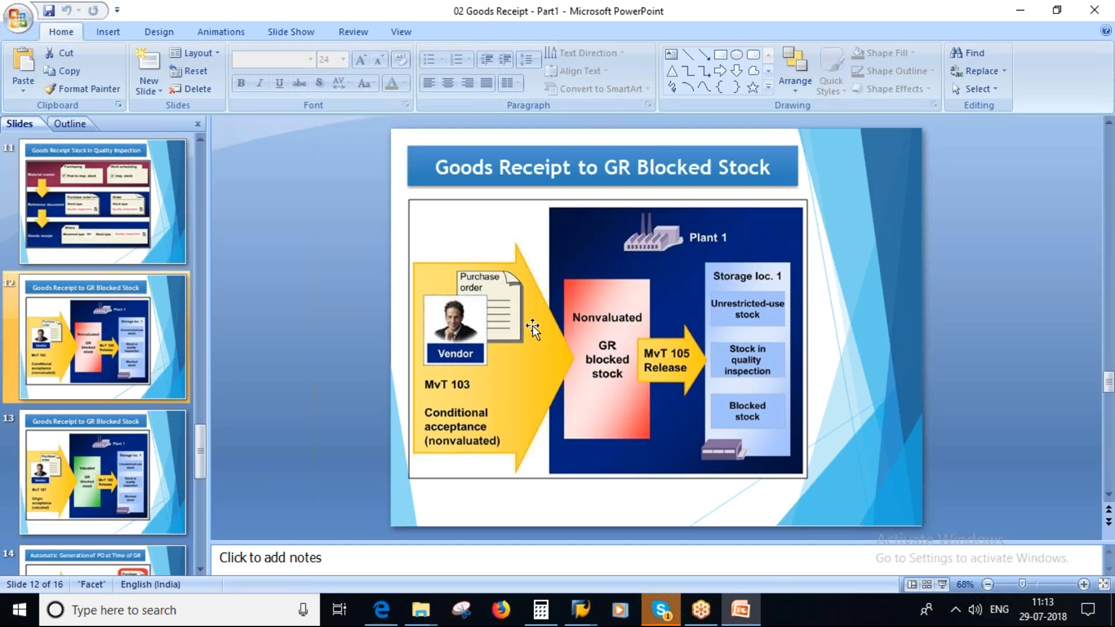
{"action": "left_click", "coordinate": [942, 584]}
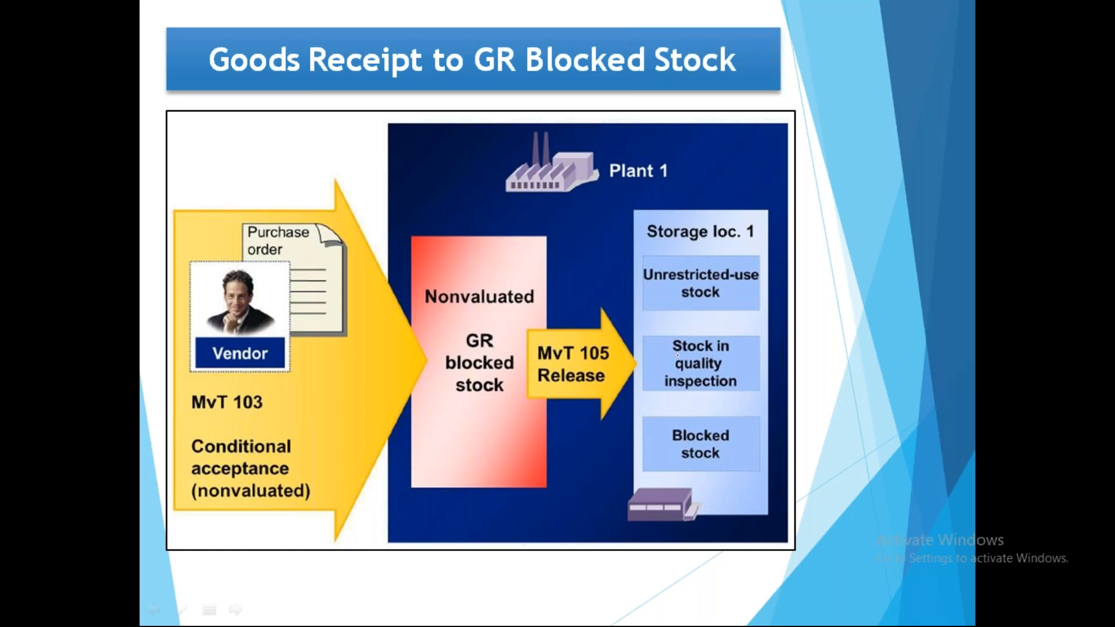
Mark GR Blocked, MvT 103, MvT 105 Release and the three storage location stock types on the slide with red ink
{"action": "left_click_drag", "start_coordinate": [490, 74], "coordinate": [564, 54]}
{"action": "mouse_move", "coordinate": [595, 330]}
{"action": "left_mouse_down"}
{"action": "mouse_move", "coordinate": [565, 324]}
{"action": "mouse_move", "coordinate": [631, 395]}
{"action": "mouse_move", "coordinate": [523, 375]}
{"action": "mouse_move", "coordinate": [629, 387]}
{"action": "mouse_move", "coordinate": [519, 357]}
{"action": "left_mouse_up"}
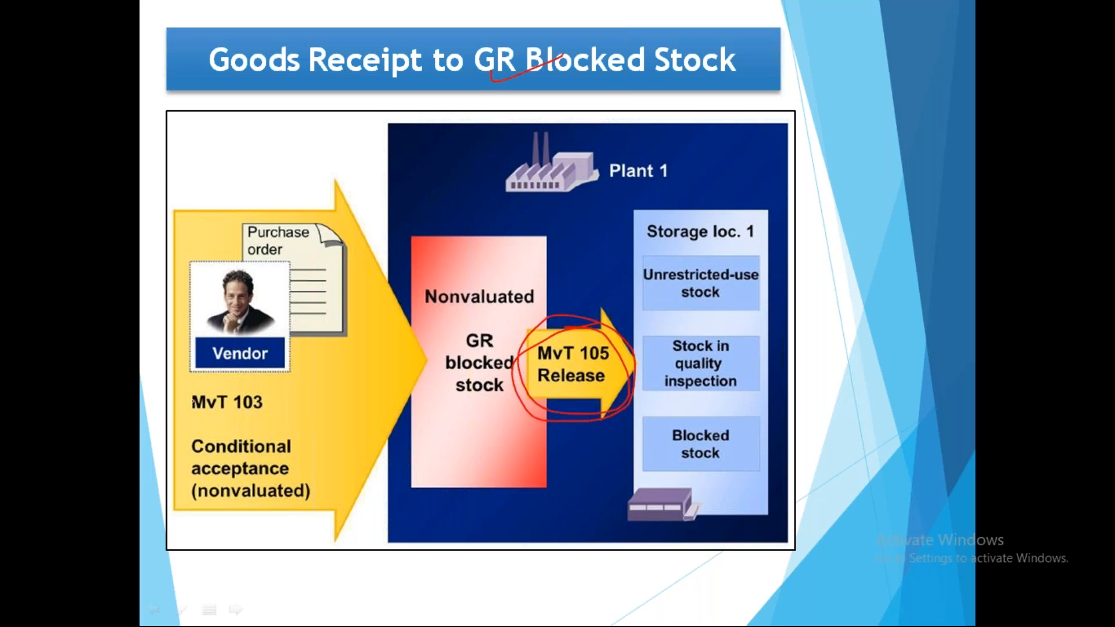
{"action": "mouse_move", "coordinate": [224, 374]}
{"action": "left_mouse_down"}
{"action": "mouse_move", "coordinate": [195, 418]}
{"action": "mouse_move", "coordinate": [215, 369]}
{"action": "mouse_move", "coordinate": [293, 409]}
{"action": "mouse_move", "coordinate": [185, 423]}
{"action": "mouse_move", "coordinate": [269, 385]}
{"action": "left_mouse_up"}
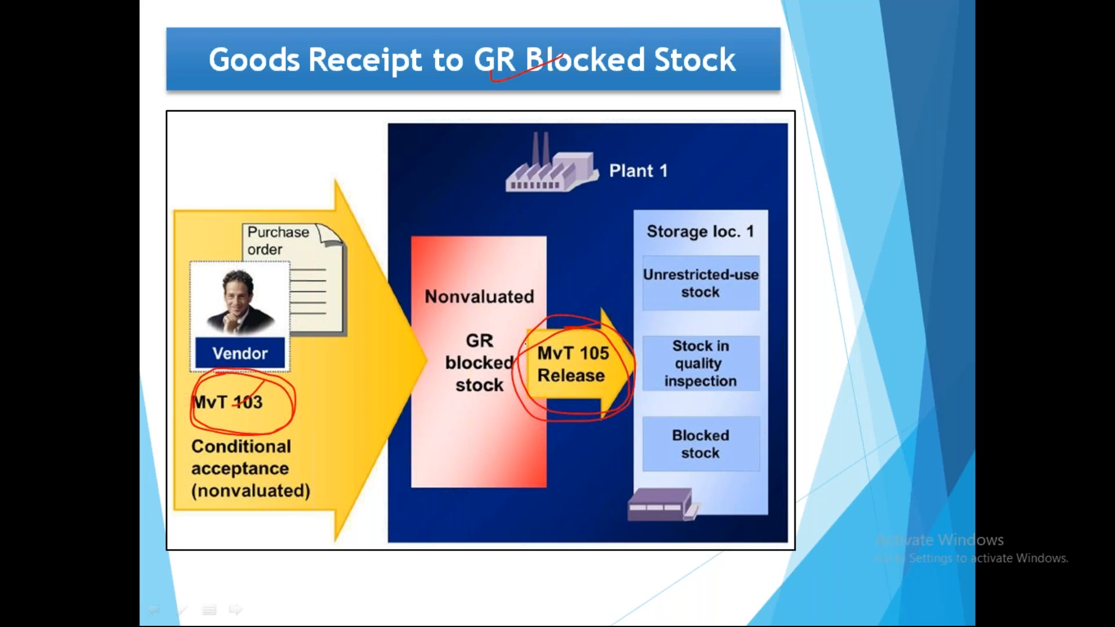
{"action": "left_click_drag", "start_coordinate": [506, 337], "coordinate": [621, 375]}
{"action": "left_click_drag", "start_coordinate": [641, 282], "coordinate": [689, 273]}
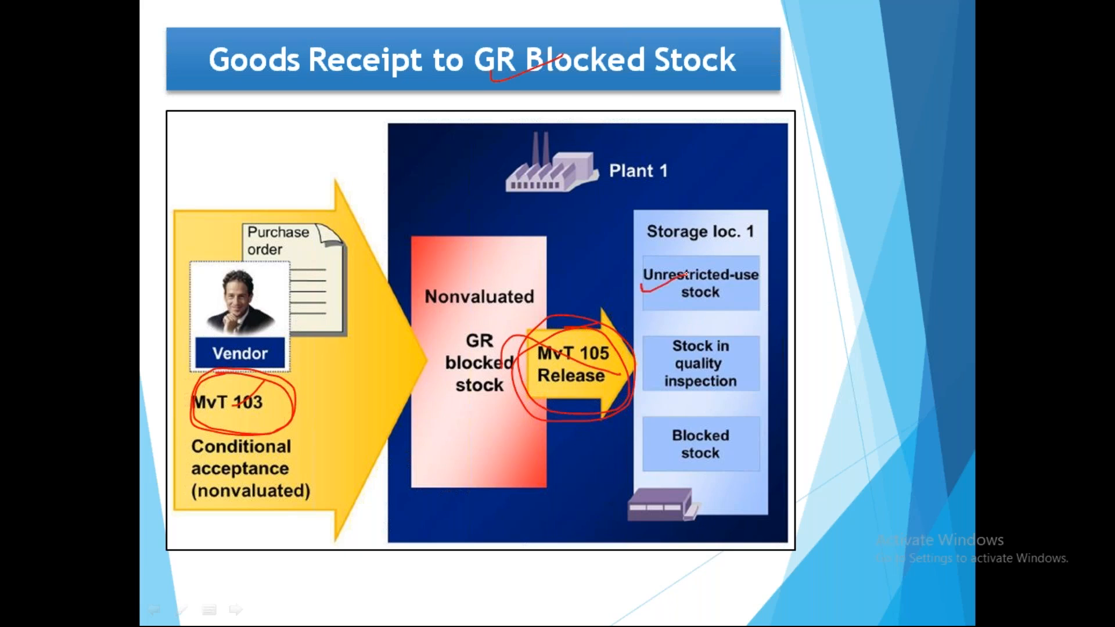
{"action": "left_click_drag", "start_coordinate": [639, 377], "coordinate": [682, 369]}
{"action": "left_click_drag", "start_coordinate": [684, 453], "coordinate": [714, 416]}
{"action": "mouse_move", "coordinate": [598, 327]}
{"action": "left_mouse_down"}
{"action": "mouse_move", "coordinate": [615, 414]}
{"action": "mouse_move", "coordinate": [537, 313]}
{"action": "mouse_move", "coordinate": [634, 378]}
{"action": "mouse_move", "coordinate": [528, 418]}
{"action": "left_mouse_up"}
Erase the red ink markings from the slide and end the slide show
{"action": "key", "text": "e"}
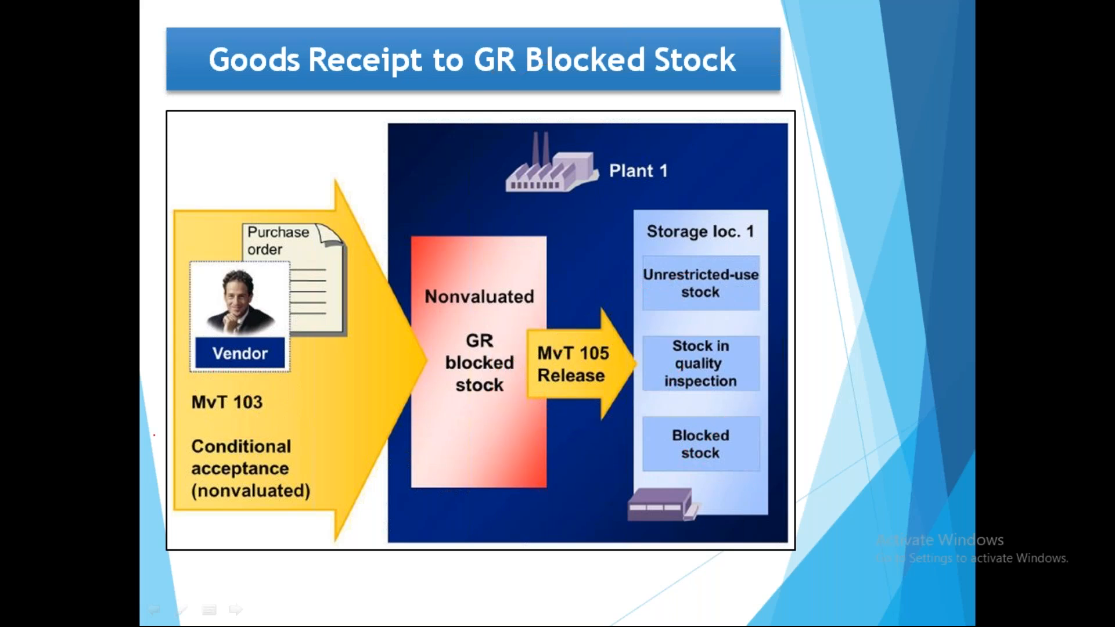
{"action": "key", "text": "Right"}
{"action": "key", "text": "Escape"}
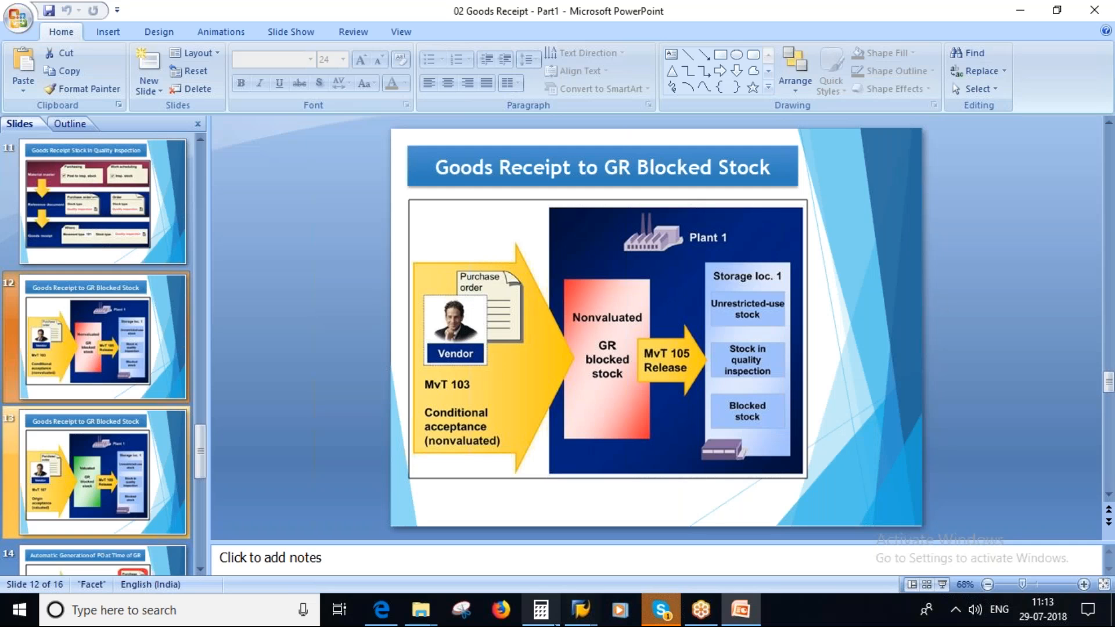
Return to the SAP goods receipt session, restart transaction MIGO and highlight movement type 103 in the list of movement types
{"action": "mouse_move", "coordinate": [581, 610]}
{"action": "left_click", "coordinate": [697, 540]}
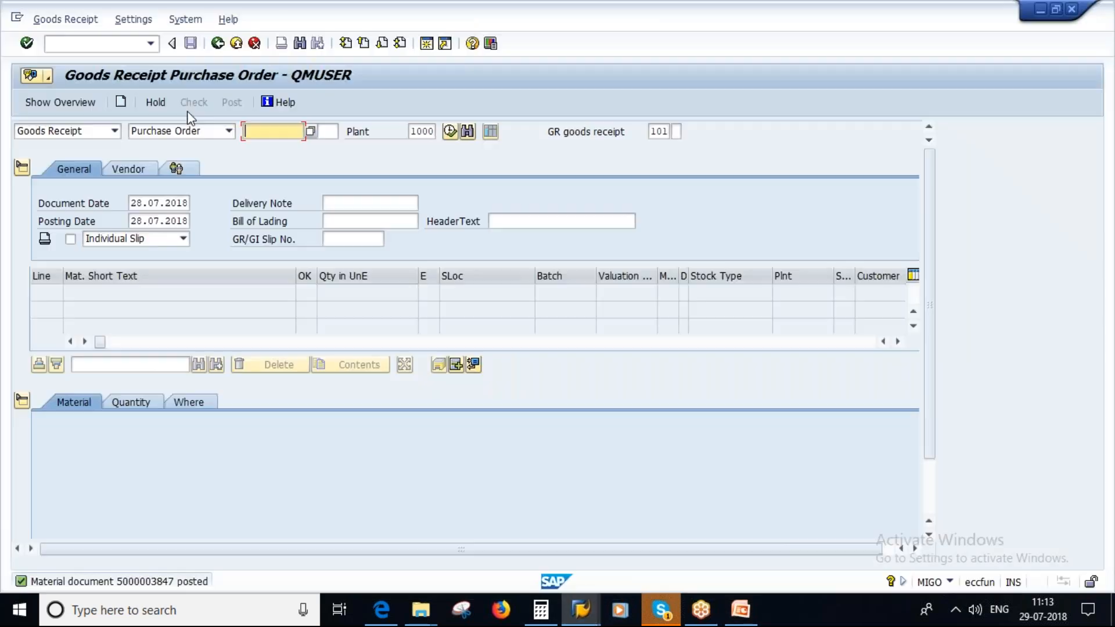
{"action": "left_click", "coordinate": [218, 43]}
{"action": "type", "text": "migo"}
{"action": "key", "text": "Return"}
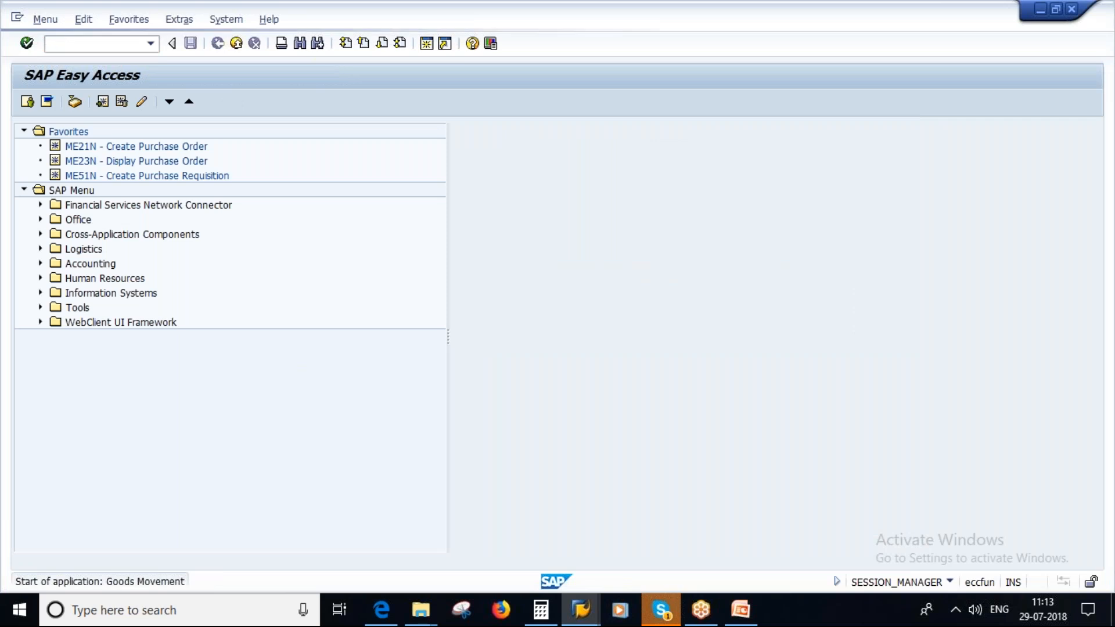
{"action": "left_click", "coordinate": [676, 132]}
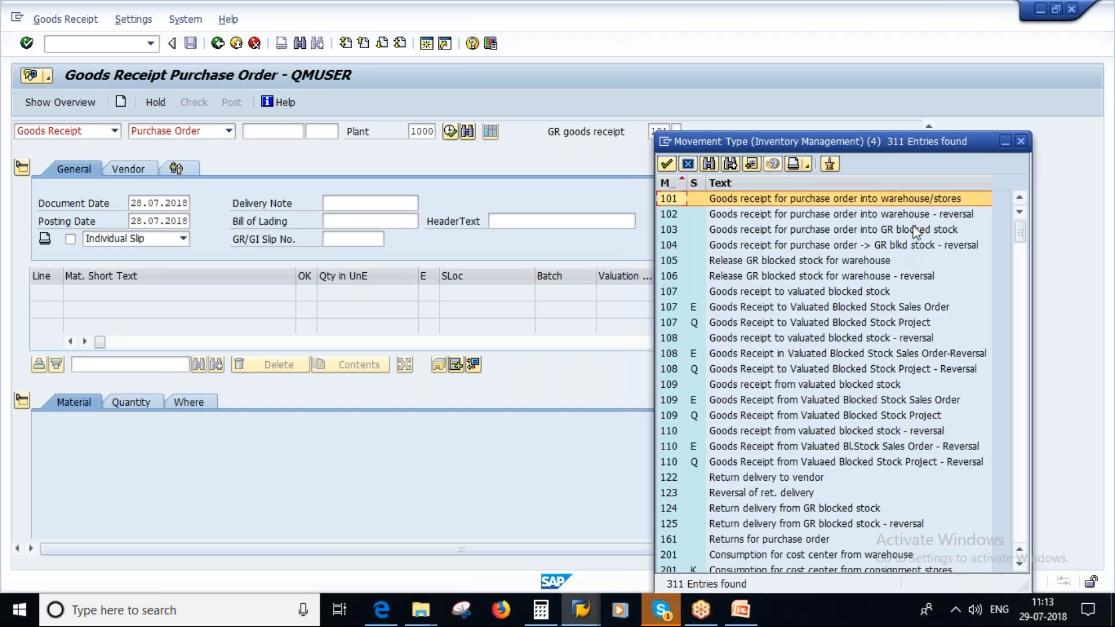
{"action": "left_click", "coordinate": [782, 231]}
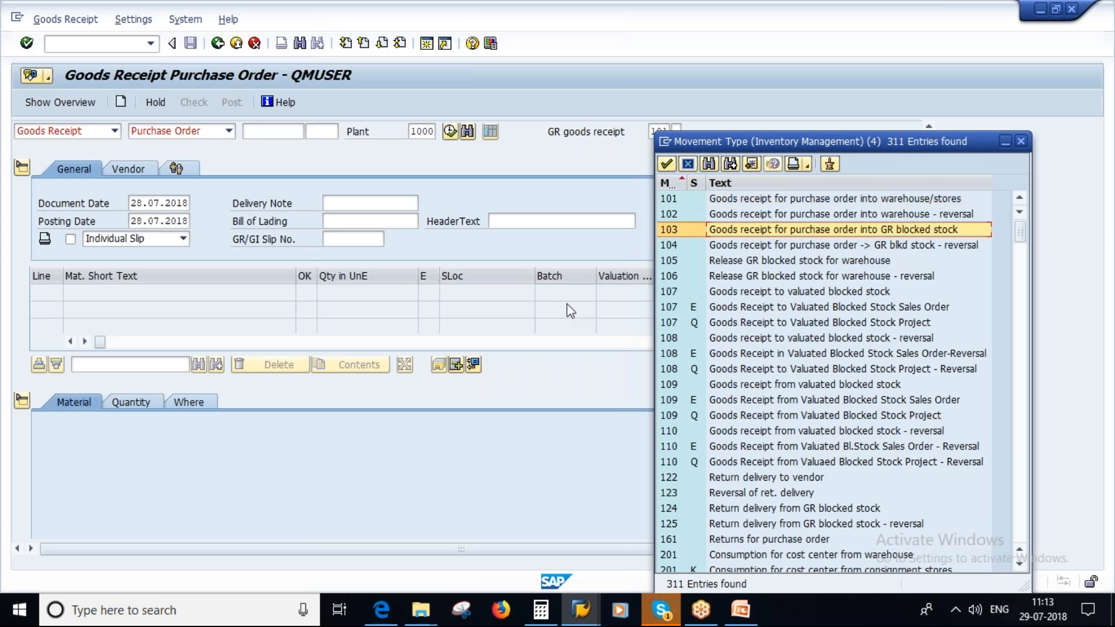
Switch to PowerPoint and compare the valued GR blocked stock slide 13 with the nonvaluated one on slide 12
{"action": "left_click", "coordinate": [741, 610]}
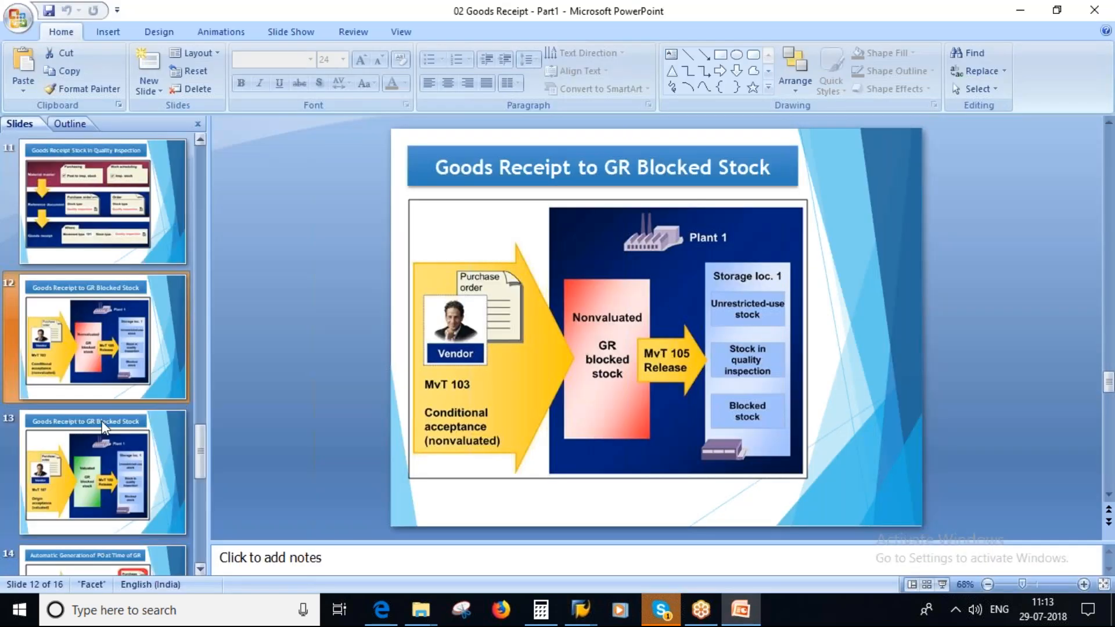
{"action": "left_click", "coordinate": [69, 461]}
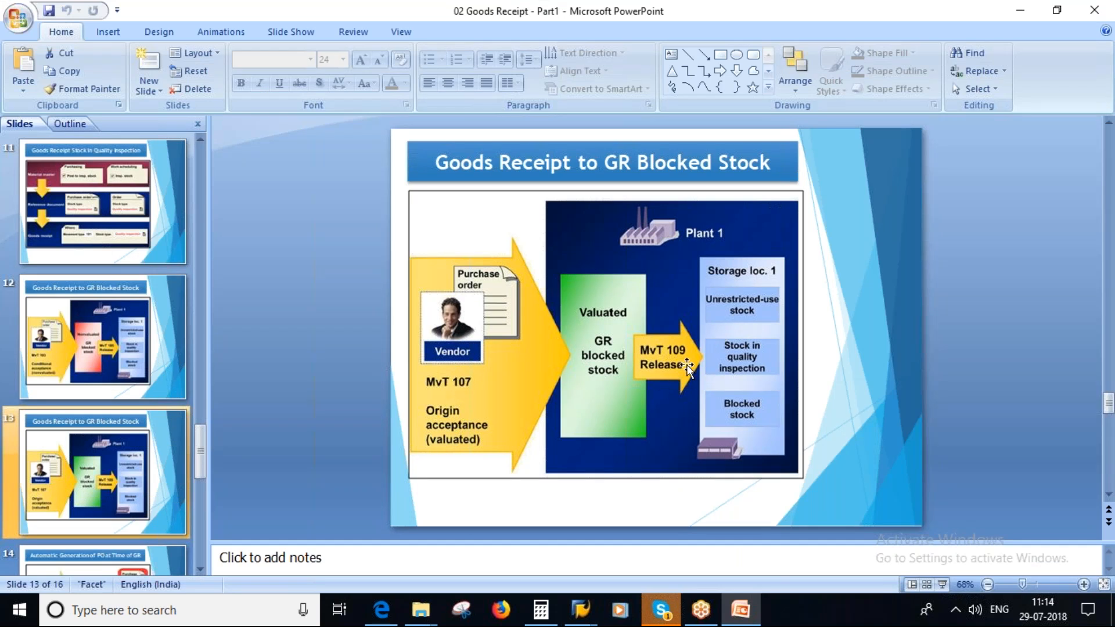
{"action": "left_click", "coordinate": [133, 368]}
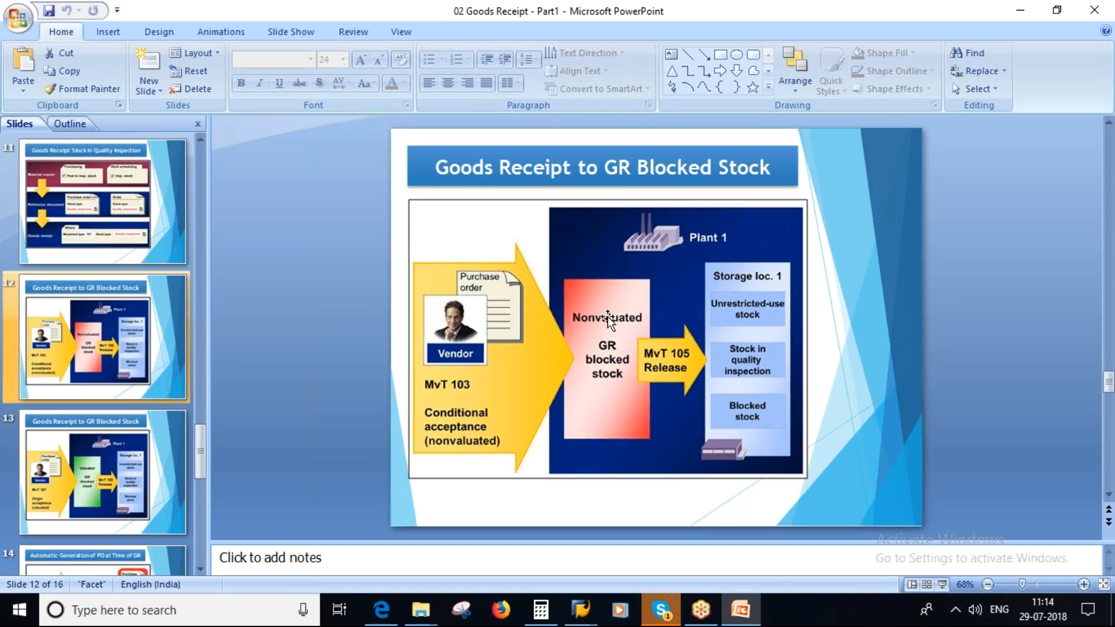
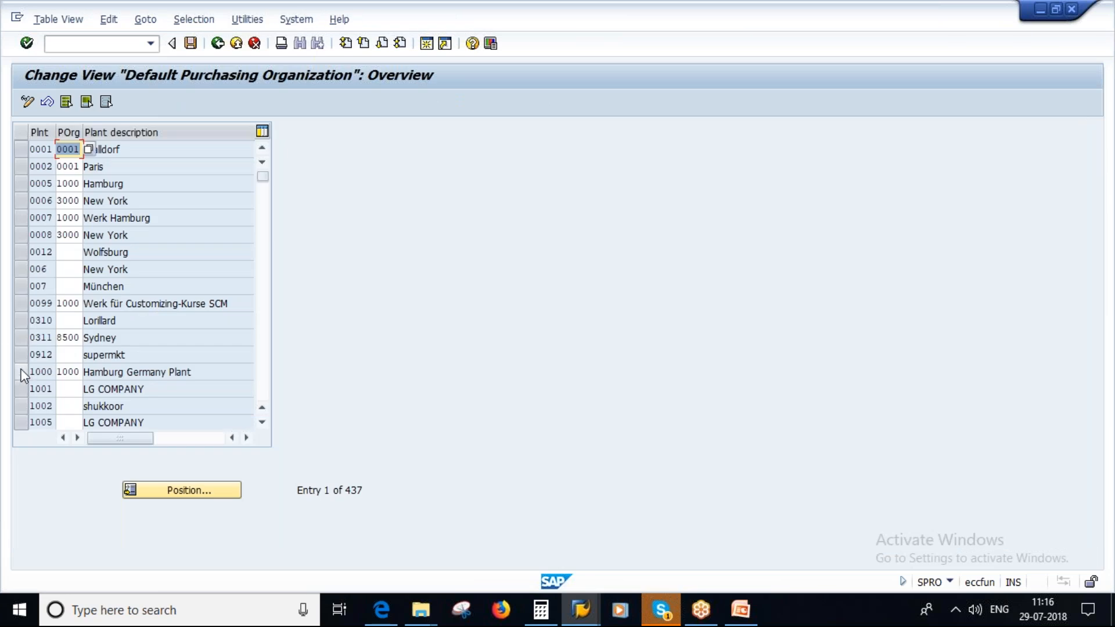
Examine the default purchasing organization assigned to plant 1000, Hamburg Germany Plant, and return to the implementation guide
{"action": "left_click", "coordinate": [19, 371]}
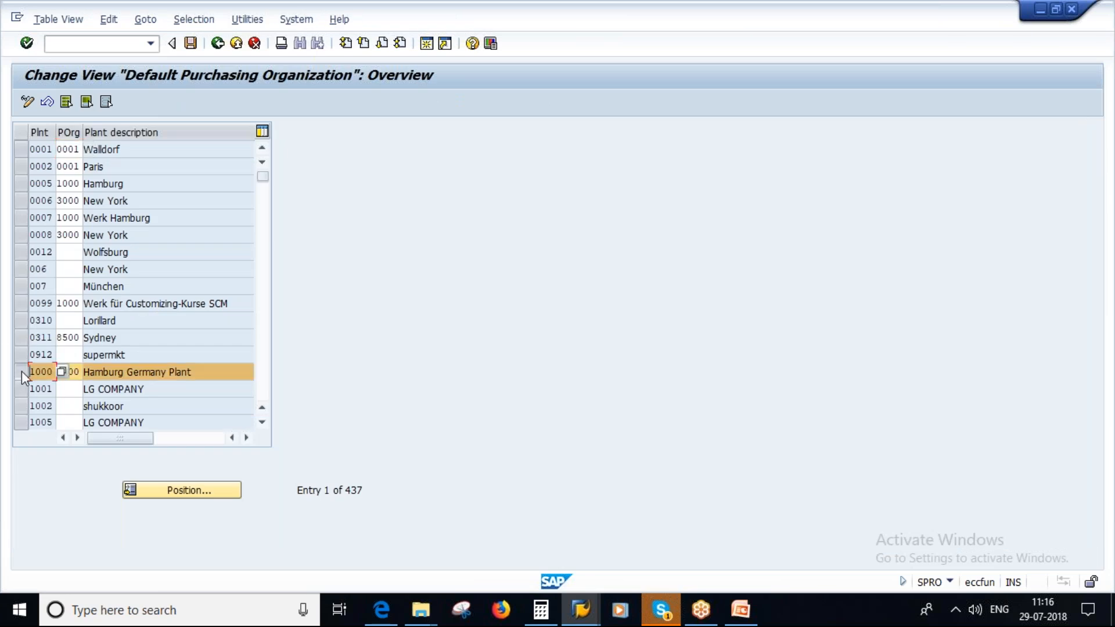
{"action": "left_click", "coordinate": [75, 372]}
{"action": "double_click", "coordinate": [64, 371]}
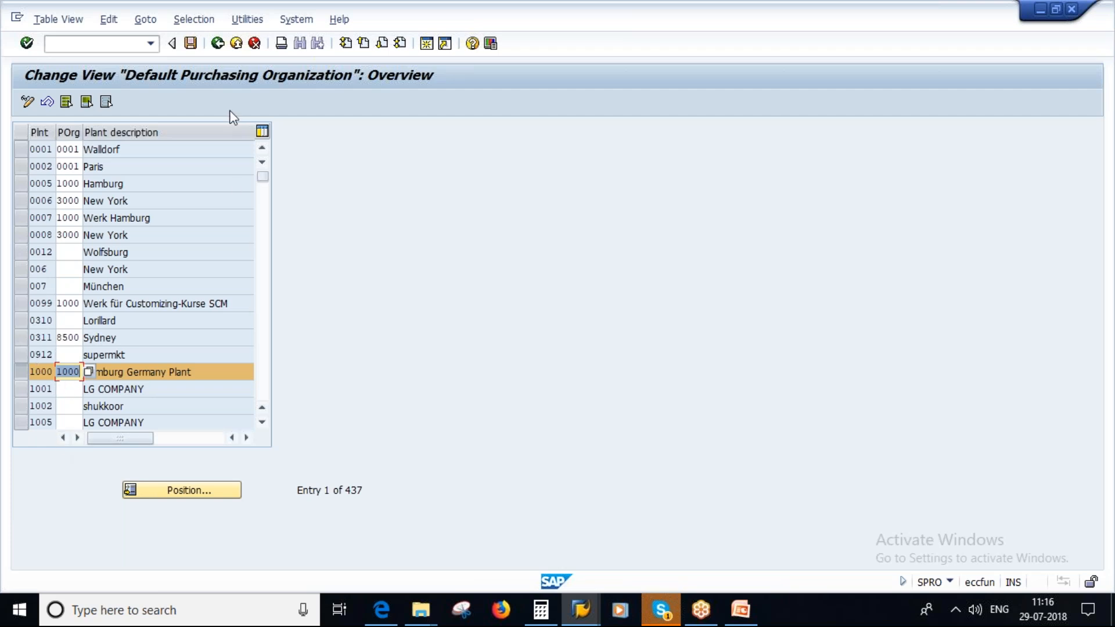
{"action": "left_click", "coordinate": [217, 42]}
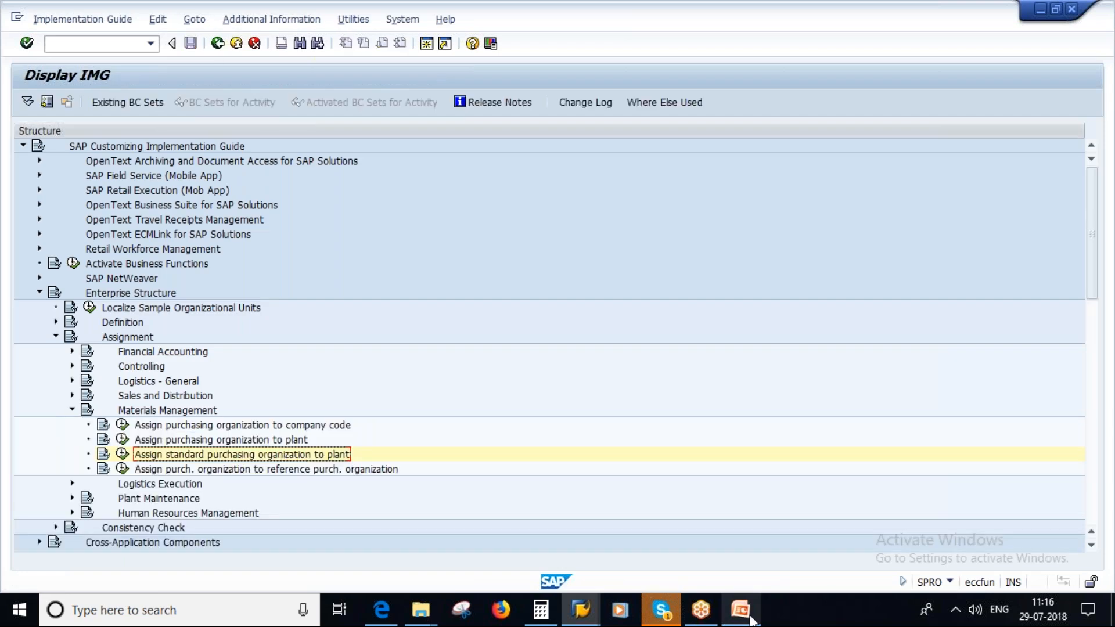
Consult the PO prerequisites slide in PowerPoint, return to the SAP implementation guide and open Define Default Values for Document Type under Materials Management, Purchasing
{"action": "left_click", "coordinate": [747, 614]}
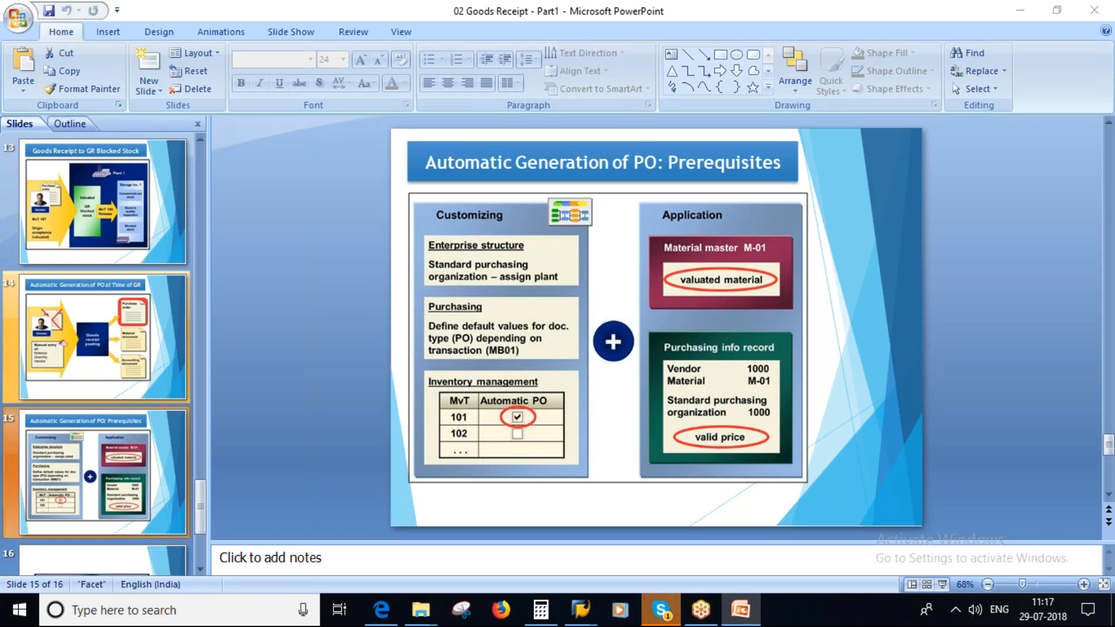
{"action": "key", "text": "alt+Tab"}
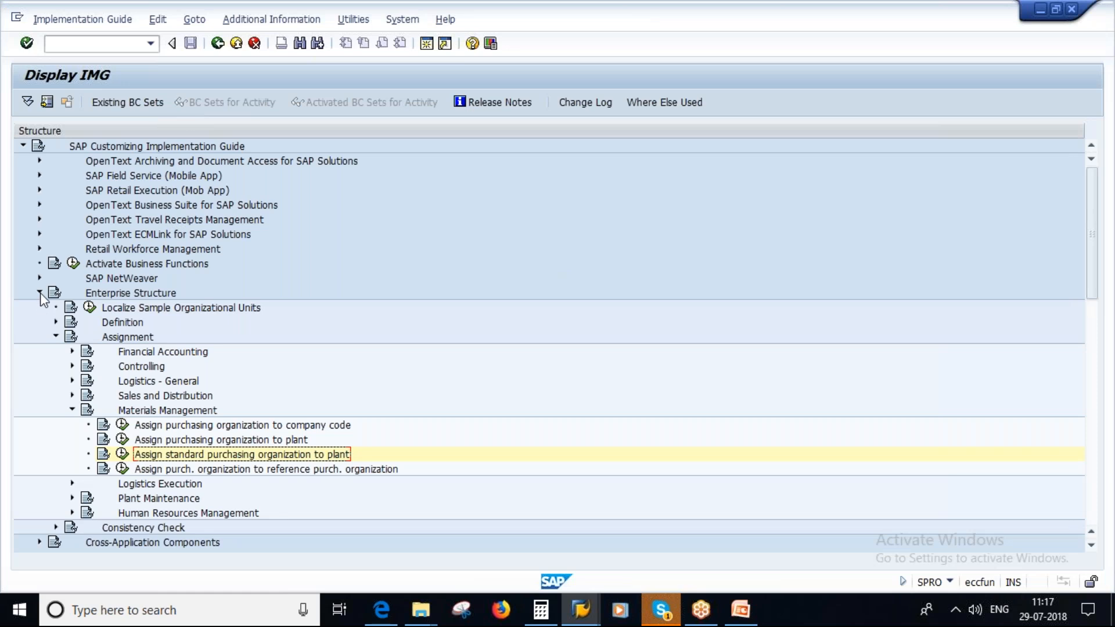
{"action": "left_click", "coordinate": [39, 293]}
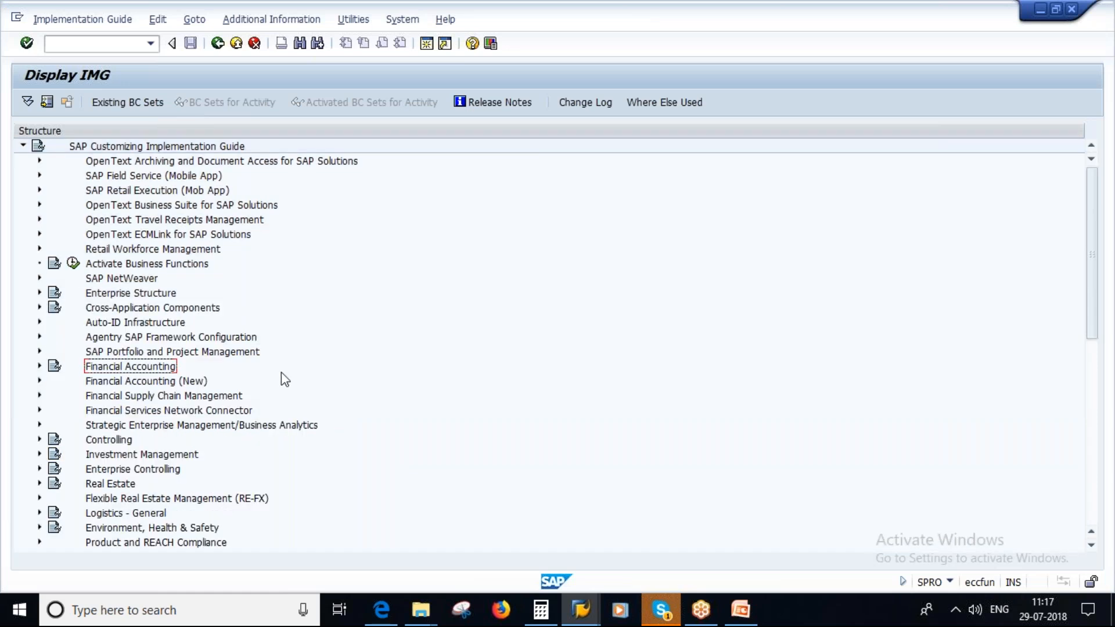
{"action": "scroll", "coordinate": [281, 378], "scroll_direction": "down", "scroll_amount": 3}
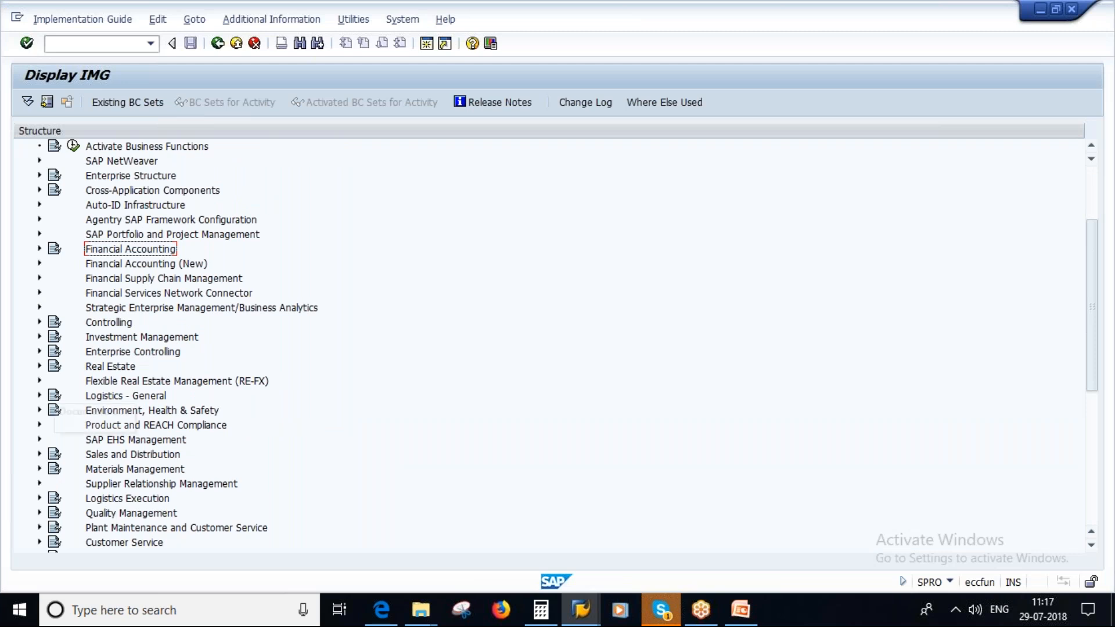
{"action": "left_click", "coordinate": [39, 469]}
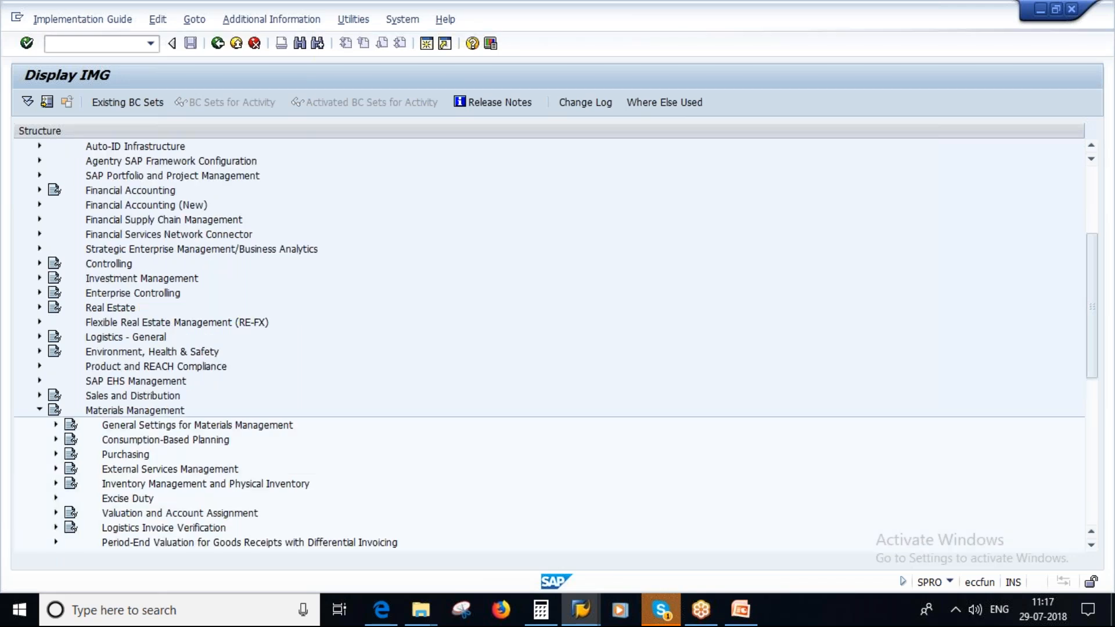
{"action": "scroll", "coordinate": [468, 418], "scroll_direction": "down", "scroll_amount": 3}
{"action": "left_click", "coordinate": [56, 323]}
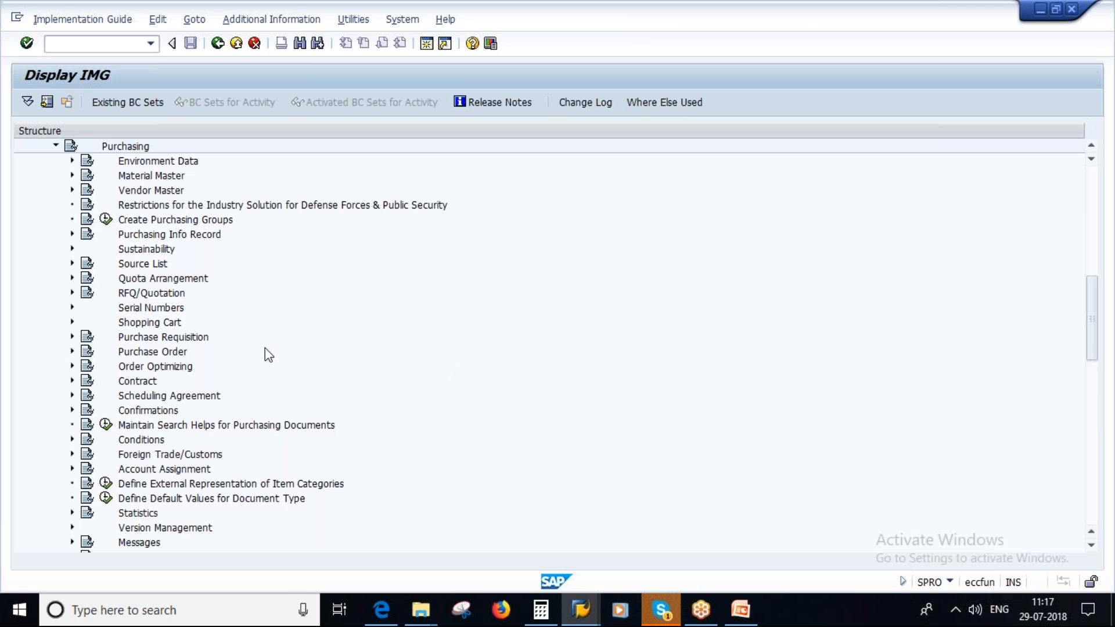
{"action": "scroll", "coordinate": [455, 420], "scroll_direction": "down", "scroll_amount": 1}
{"action": "scroll", "coordinate": [454, 420], "scroll_direction": "down", "scroll_amount": 1}
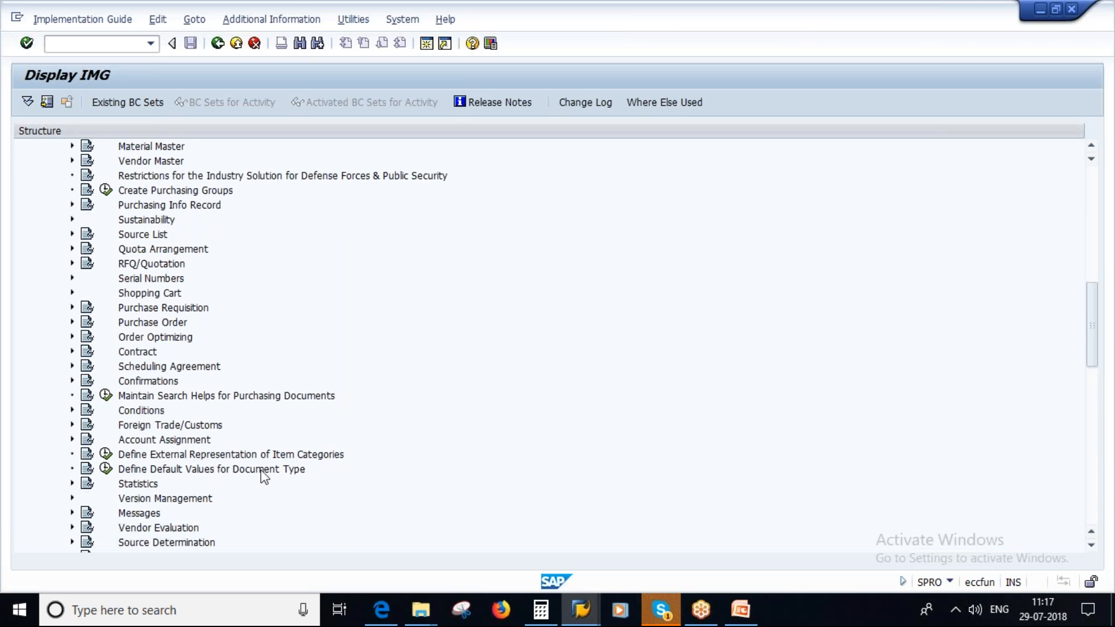
{"action": "left_click", "coordinate": [105, 469]}
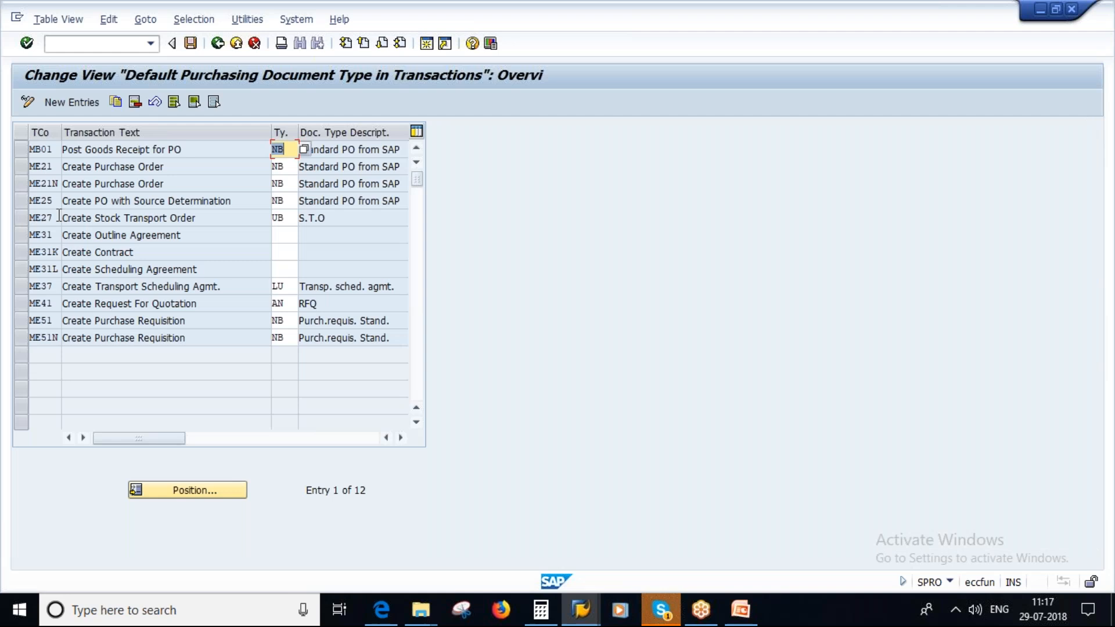
Examine the default document type assigned to transaction ME21N, Create Purchase Order
{"action": "left_click", "coordinate": [36, 183]}
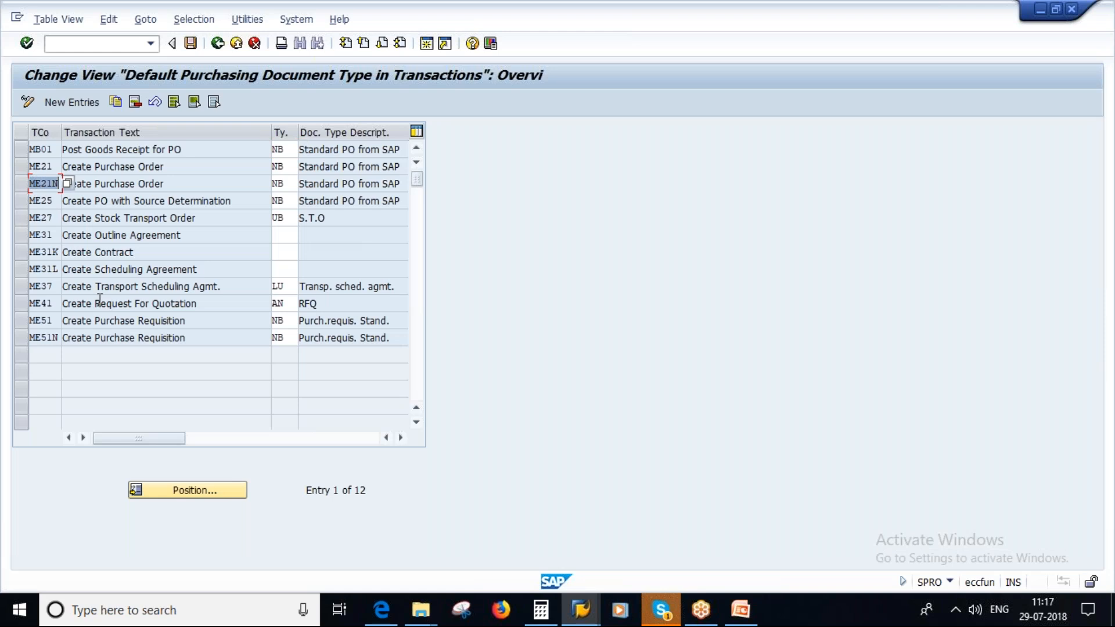
{"action": "left_click", "coordinate": [288, 185]}
{"action": "left_click_drag", "start_coordinate": [289, 184], "coordinate": [254, 185]}
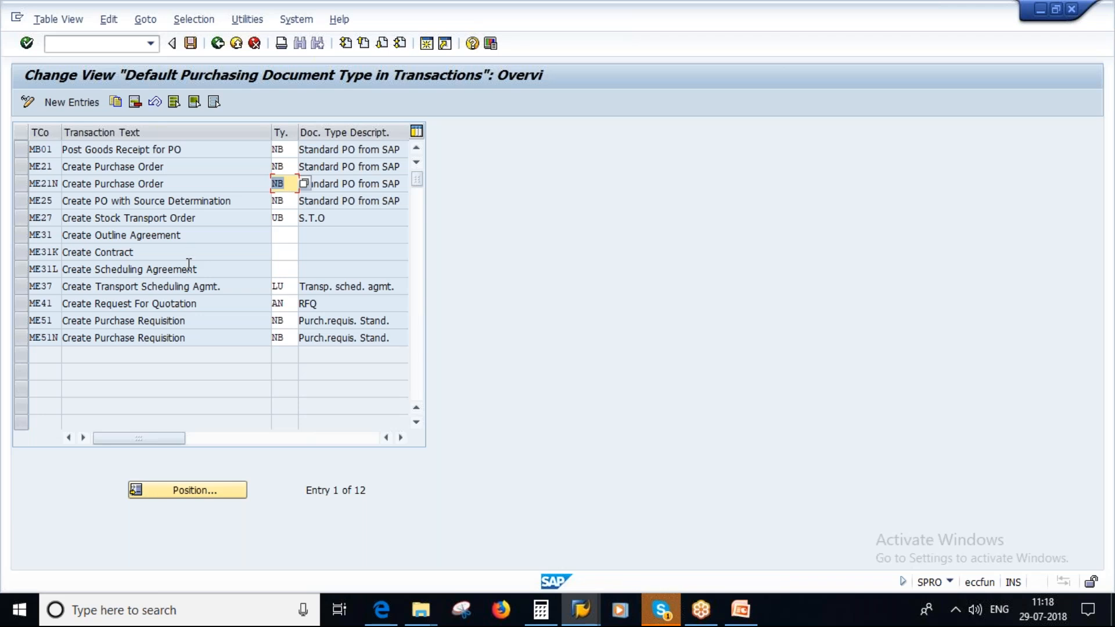
Check the ME21N default document type entry against the PO prerequisites slide in PowerPoint and return to the SAP implementation guide
{"action": "left_click", "coordinate": [22, 182]}
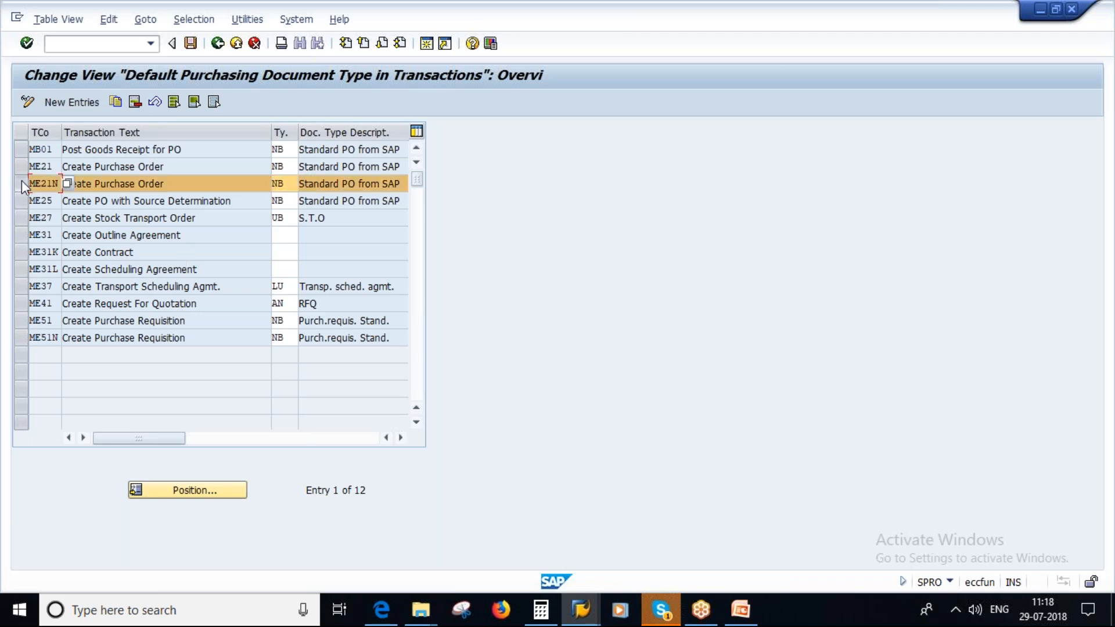
{"action": "left_click", "coordinate": [22, 182]}
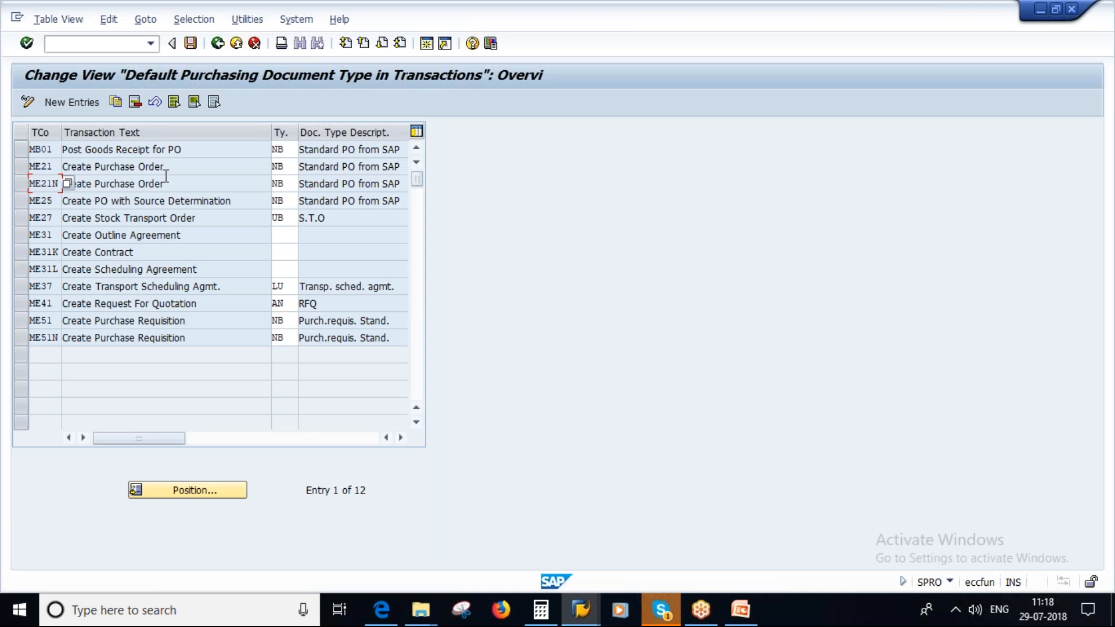
{"action": "mouse_move", "coordinate": [740, 608]}
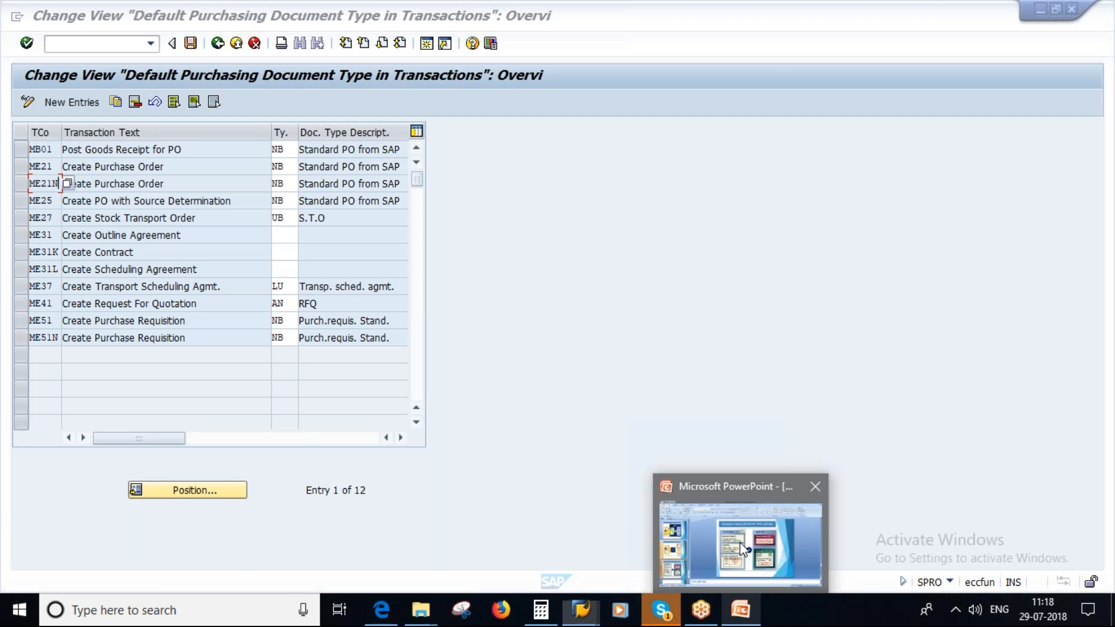
{"action": "left_click", "coordinate": [740, 543]}
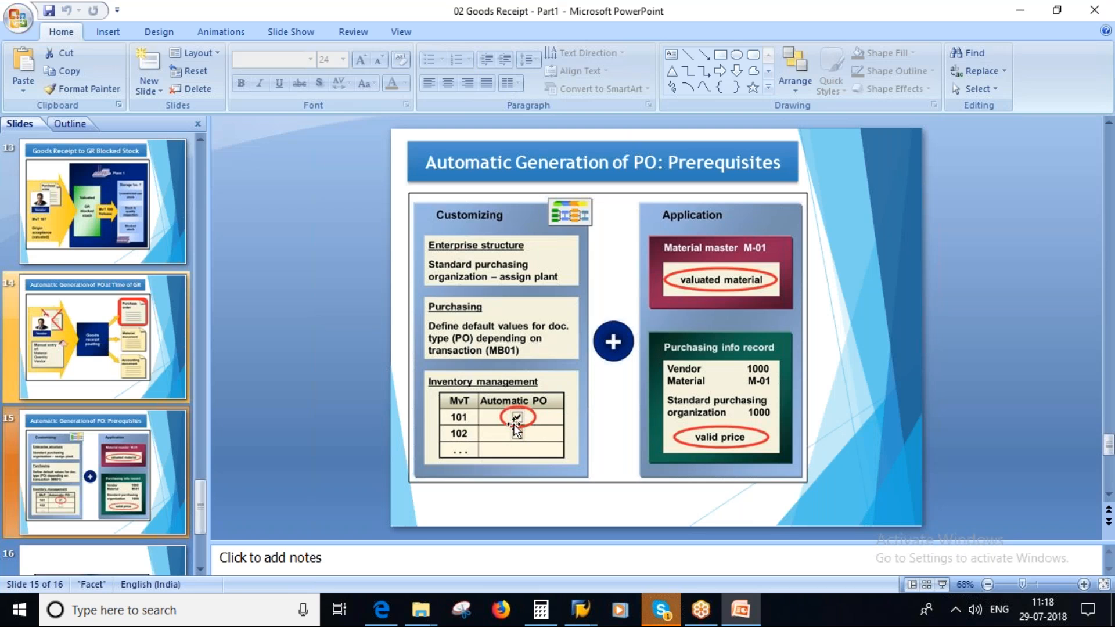
{"action": "key", "text": "alt+Tab"}
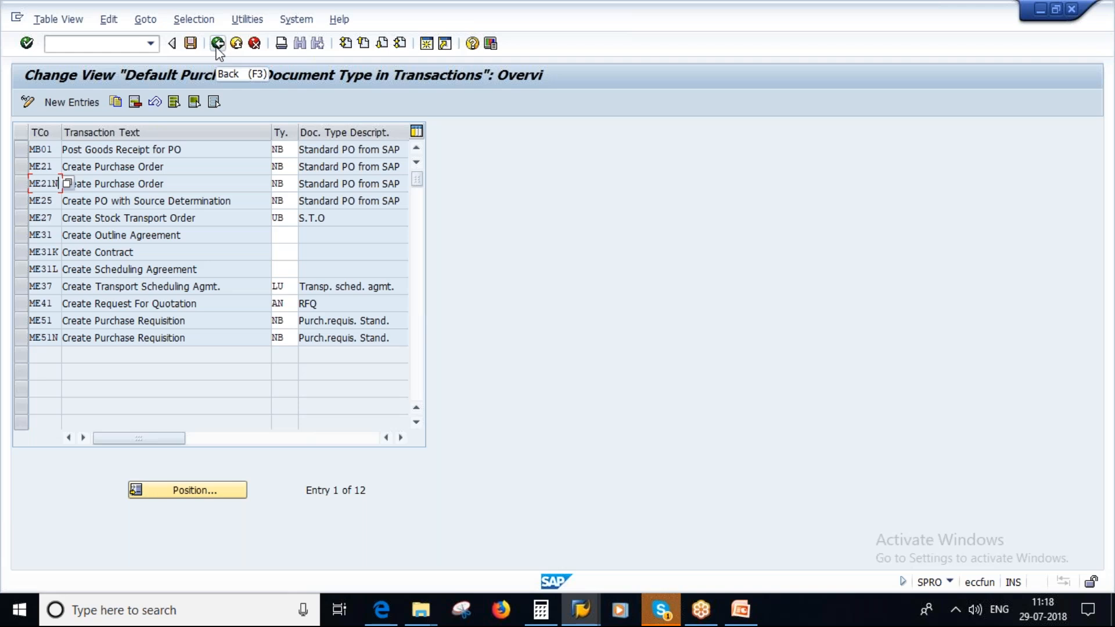
{"action": "left_click", "coordinate": [217, 46]}
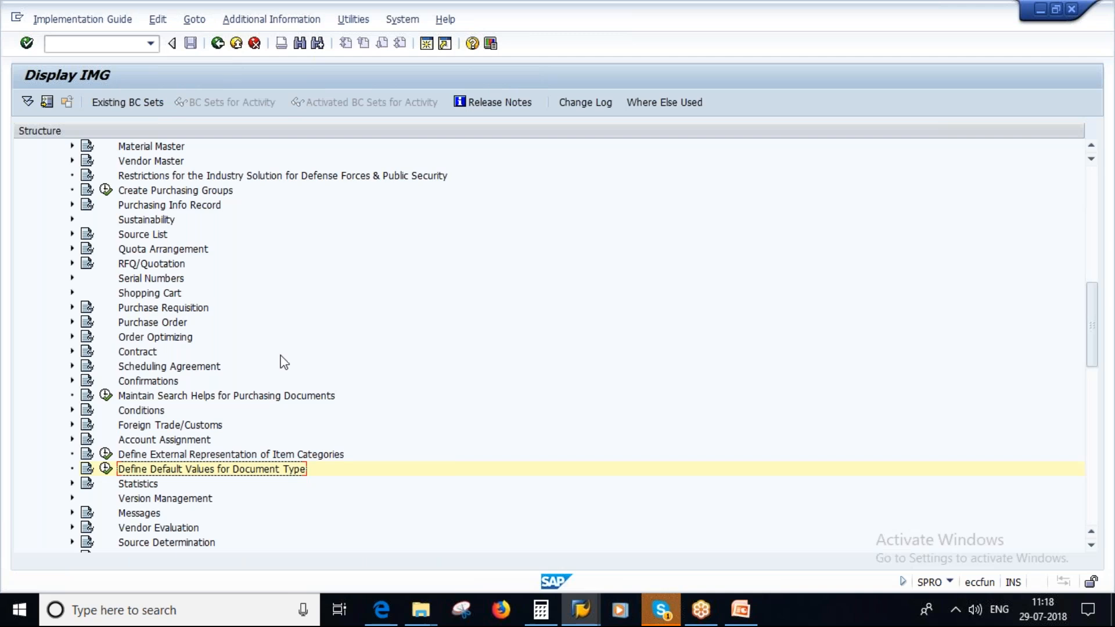
Open Create Purchase Order Automatically under Materials Management, Inventory Management and Physical Inventory, Goods Receipt
{"action": "scroll", "coordinate": [284, 362], "scroll_direction": "up", "scroll_amount": 3}
{"action": "scroll", "coordinate": [284, 362], "scroll_direction": "up", "scroll_amount": 6}
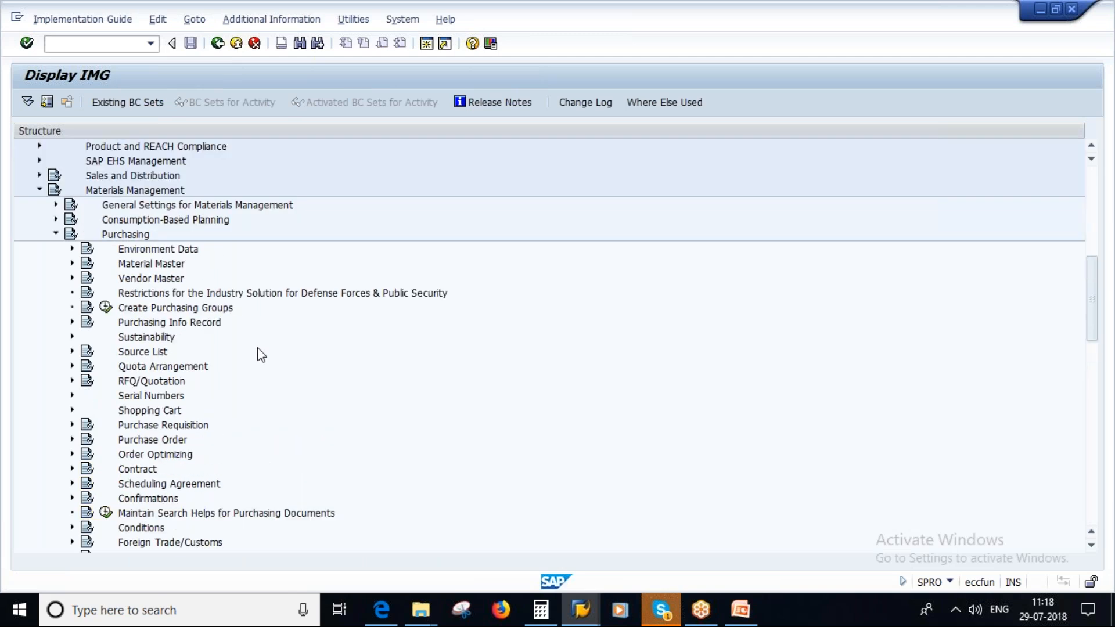
{"action": "left_click", "coordinate": [56, 235]}
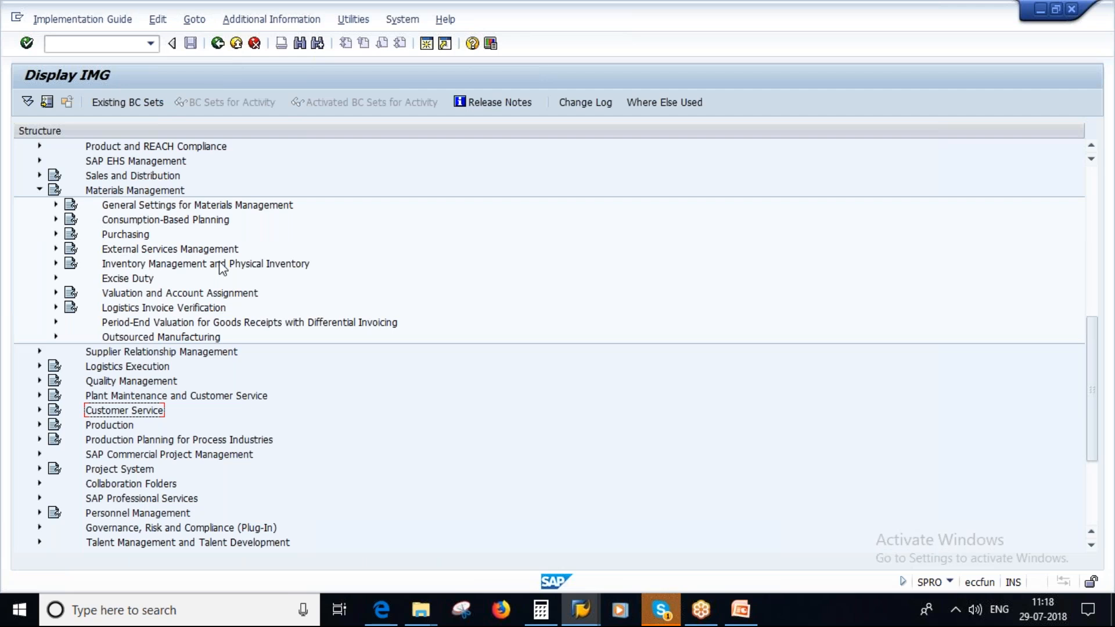
{"action": "left_click", "coordinate": [56, 264]}
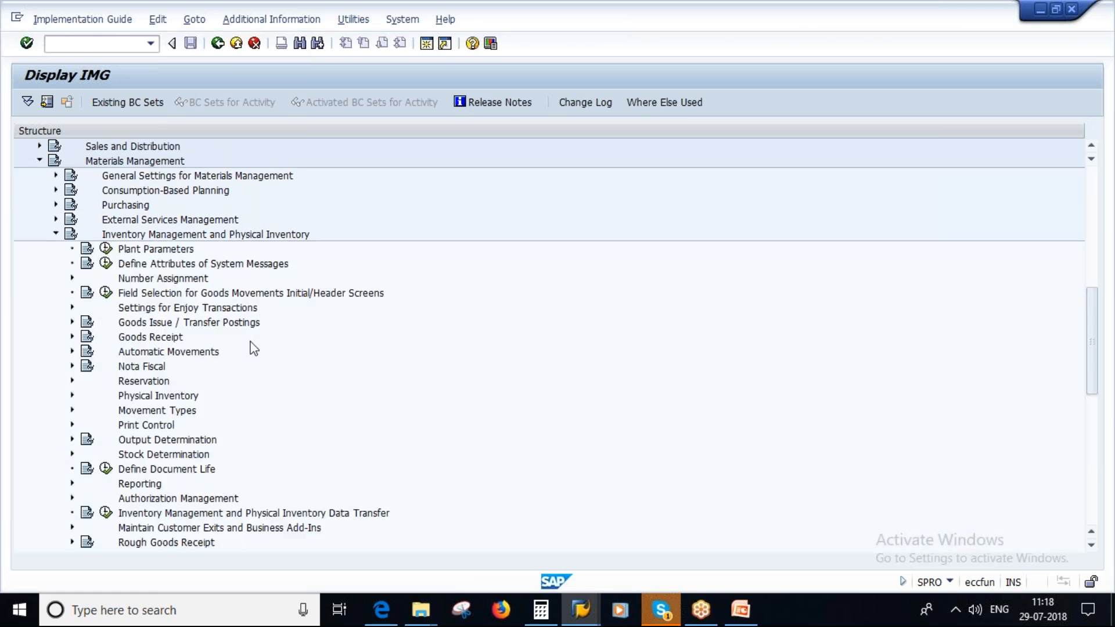
{"action": "left_click", "coordinate": [72, 337]}
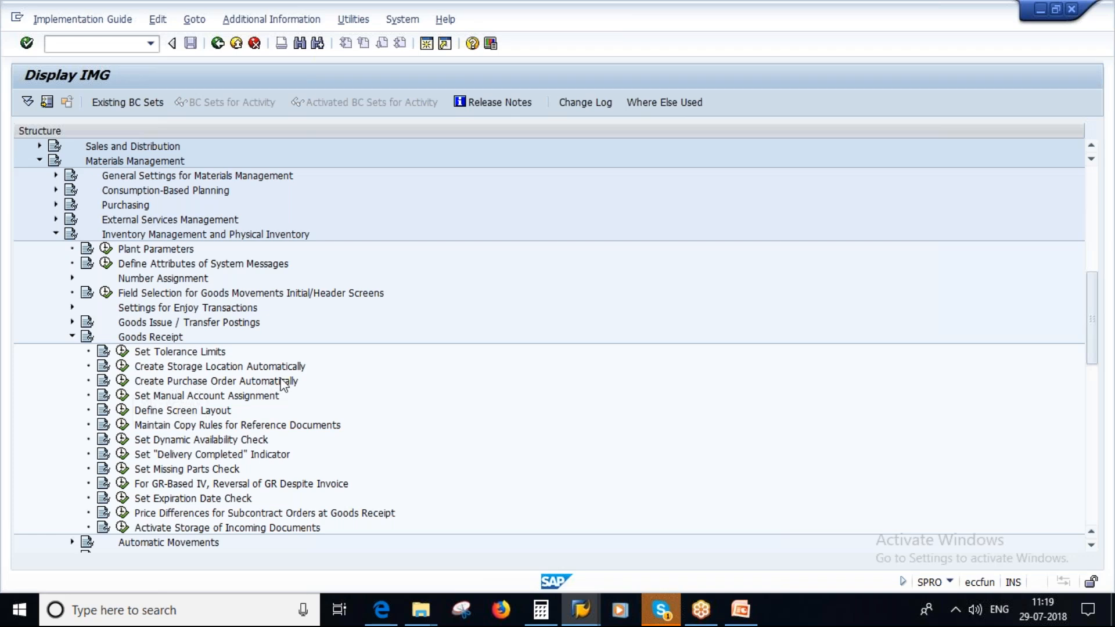
{"action": "left_click", "coordinate": [123, 380]}
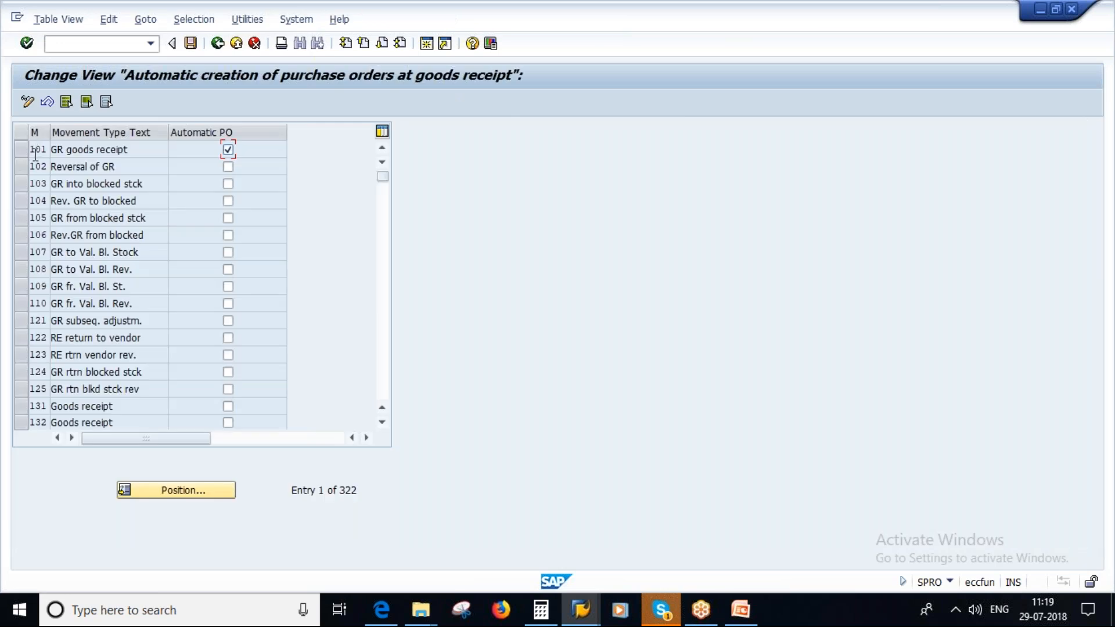
Compare the Automatic PO setting of movement type 101 with the prerequisites slide in PowerPoint and switch back to SAP
{"action": "left_click_drag", "start_coordinate": [32, 150], "coordinate": [59, 152]}
{"action": "left_click", "coordinate": [744, 617]}
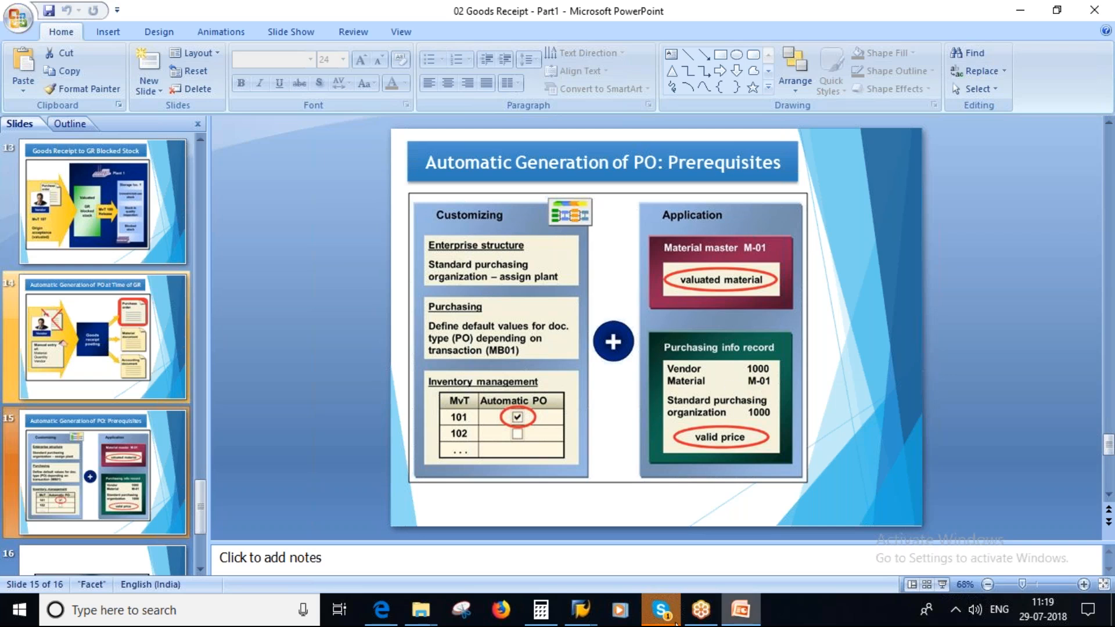
{"action": "mouse_move", "coordinate": [581, 610]}
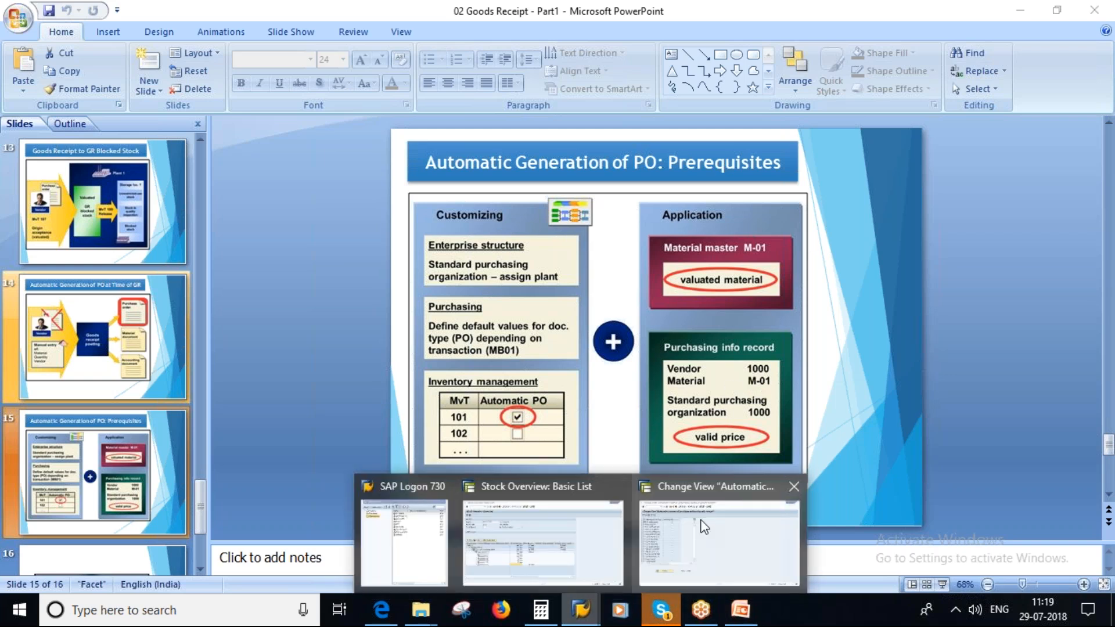
{"action": "left_click", "coordinate": [719, 549]}
Leave the customizing screens for SAP Easy Access and open transaction ME11, Create Info Record
{"action": "left_click", "coordinate": [217, 44]}
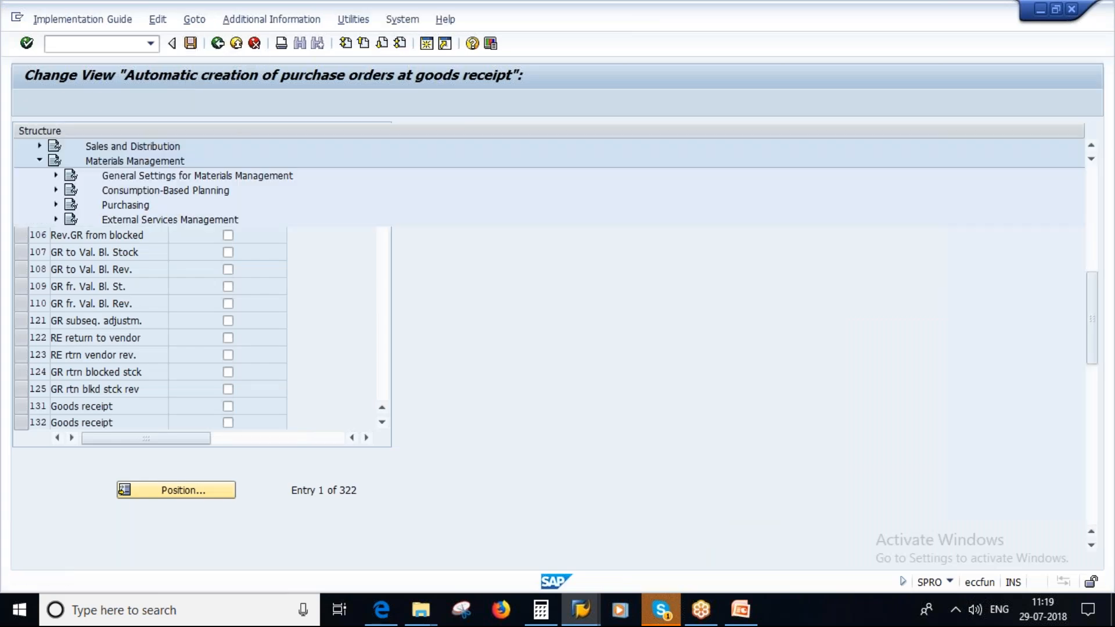
{"action": "left_click", "coordinate": [217, 44]}
{"action": "left_click", "coordinate": [217, 44]}
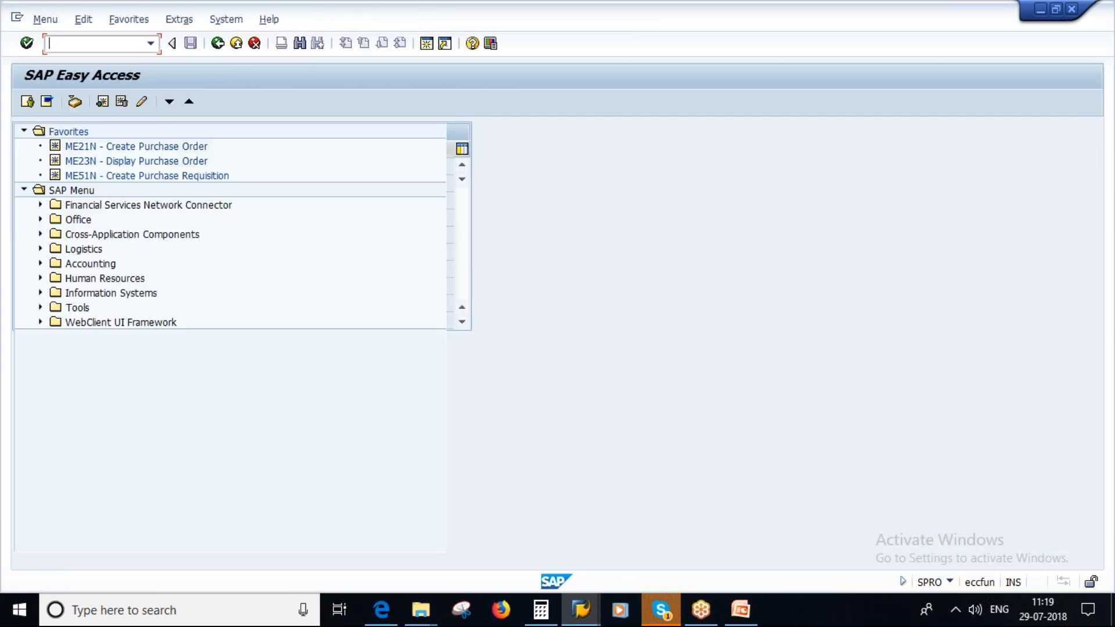
{"action": "key", "text": "Return"}
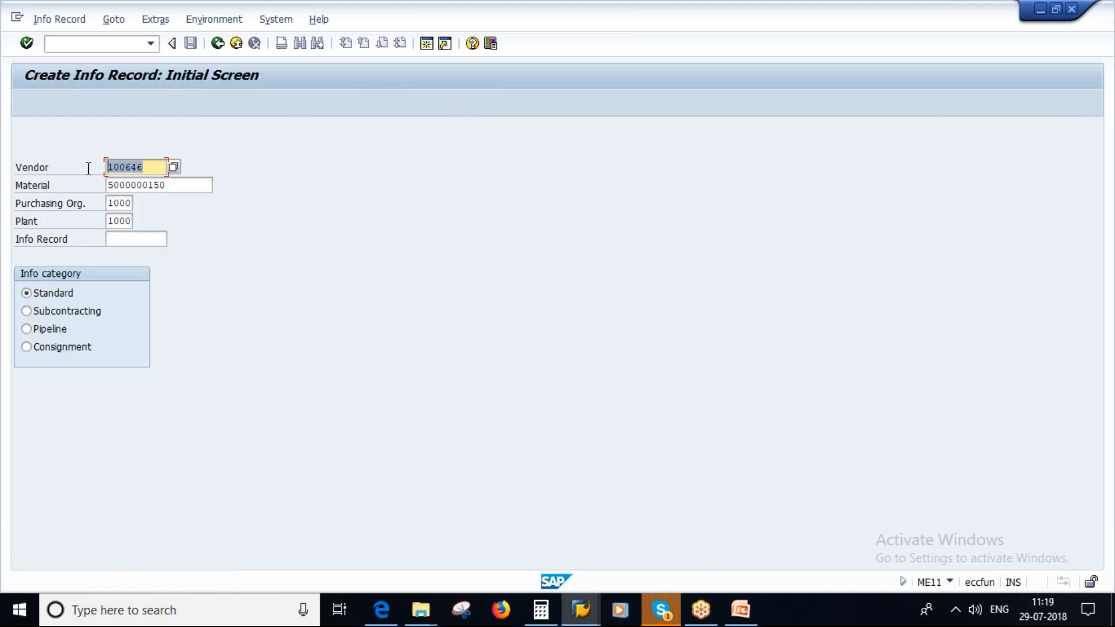
{"action": "key", "text": "Tab"}
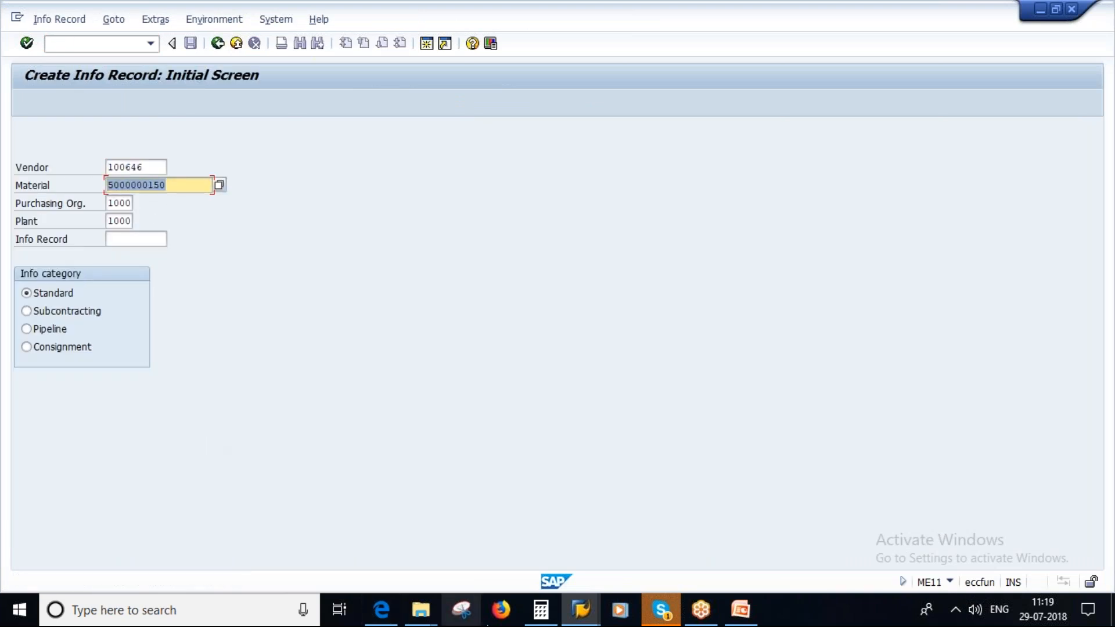
Open a new Notepad file and note the vendor number from the info record screen on a line labelled Vendor
{"action": "left_click", "coordinate": [19, 610]}
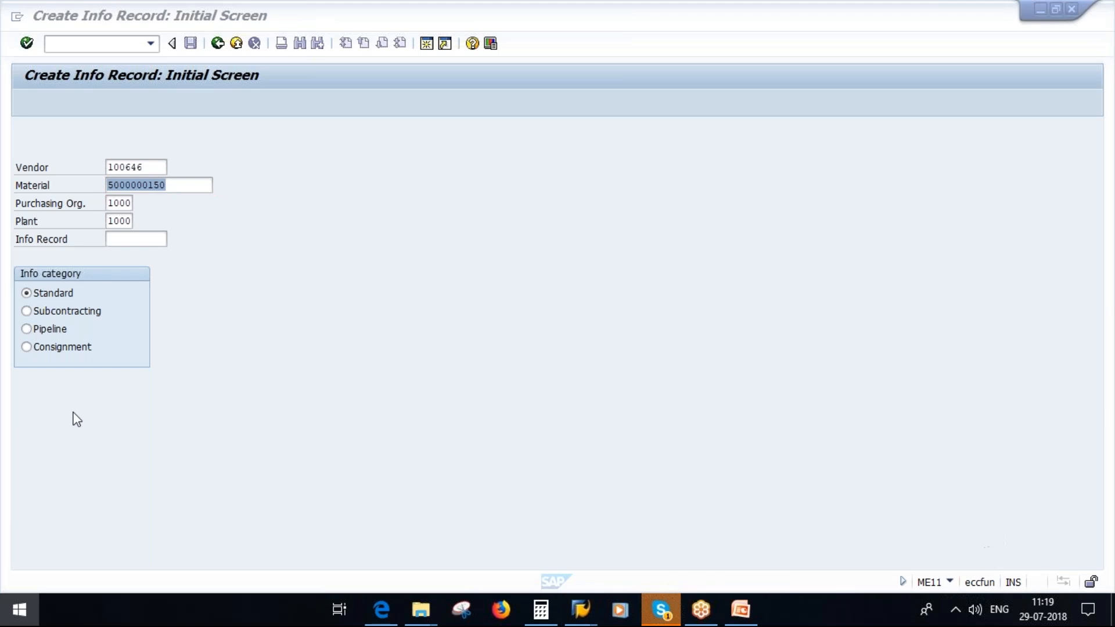
{"action": "left_click", "coordinate": [131, 347]}
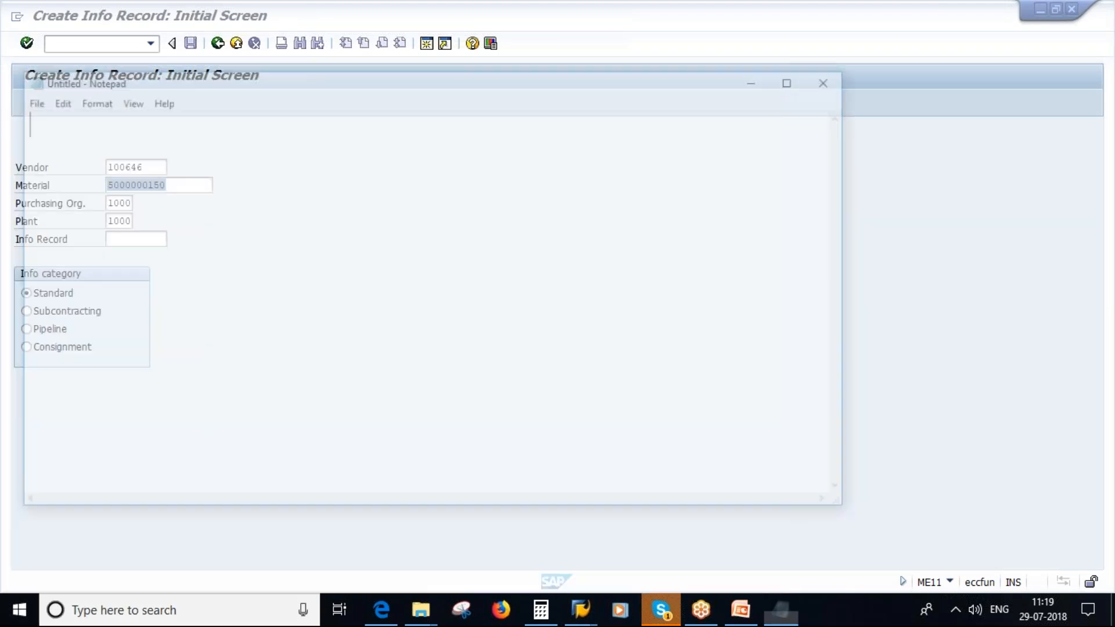
{"action": "left_click_drag", "start_coordinate": [258, 87], "coordinate": [475, 135]}
{"action": "type", "text": "V"}
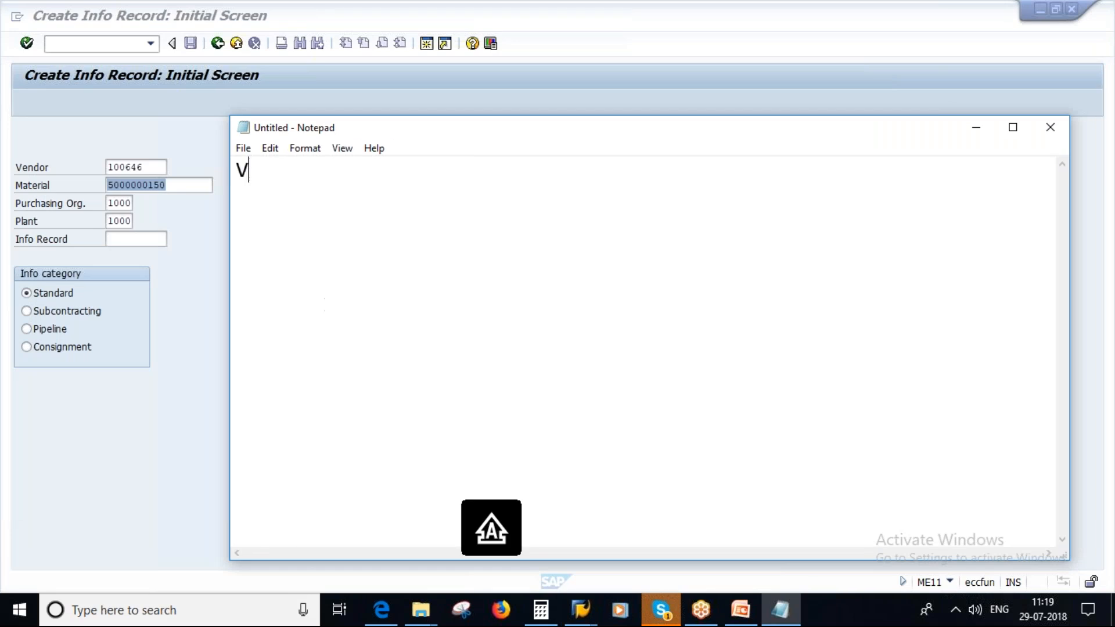
{"action": "type", "text": "endor - 100646"}
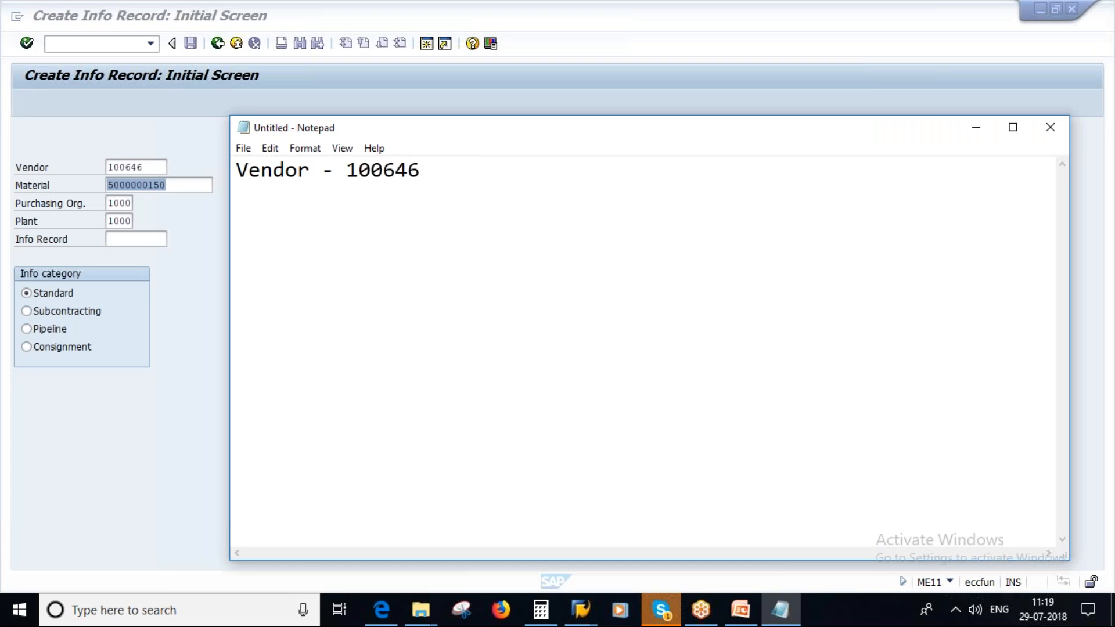
{"action": "key", "text": "Return"}
{"action": "type", "text": "Mat"}
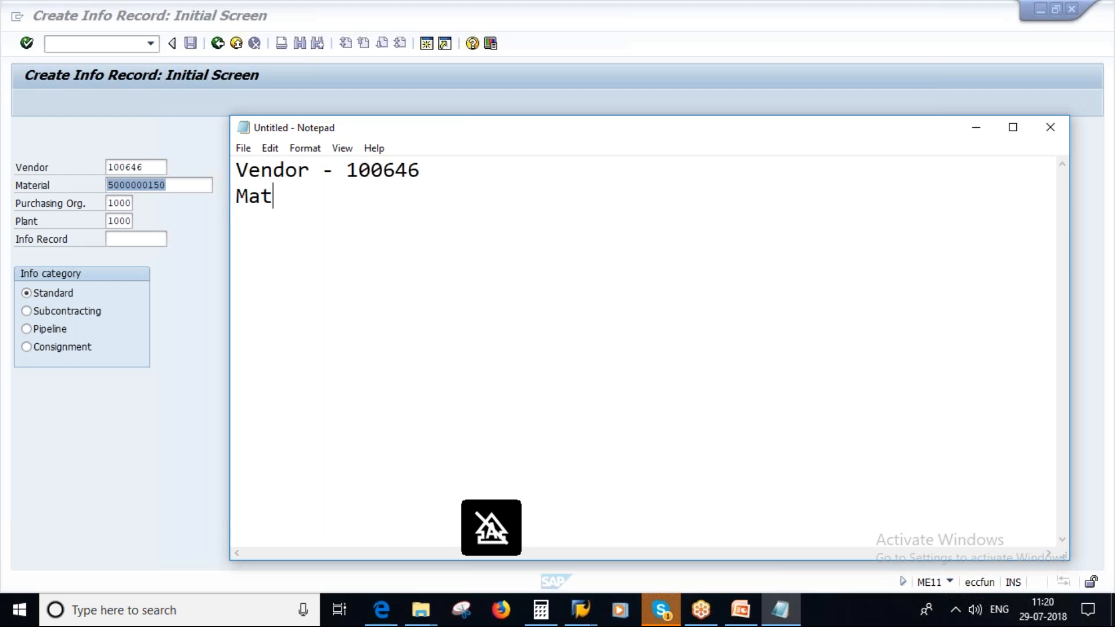
{"action": "type", "text": "erial -"}
{"action": "left_click", "coordinate": [177, 186]}
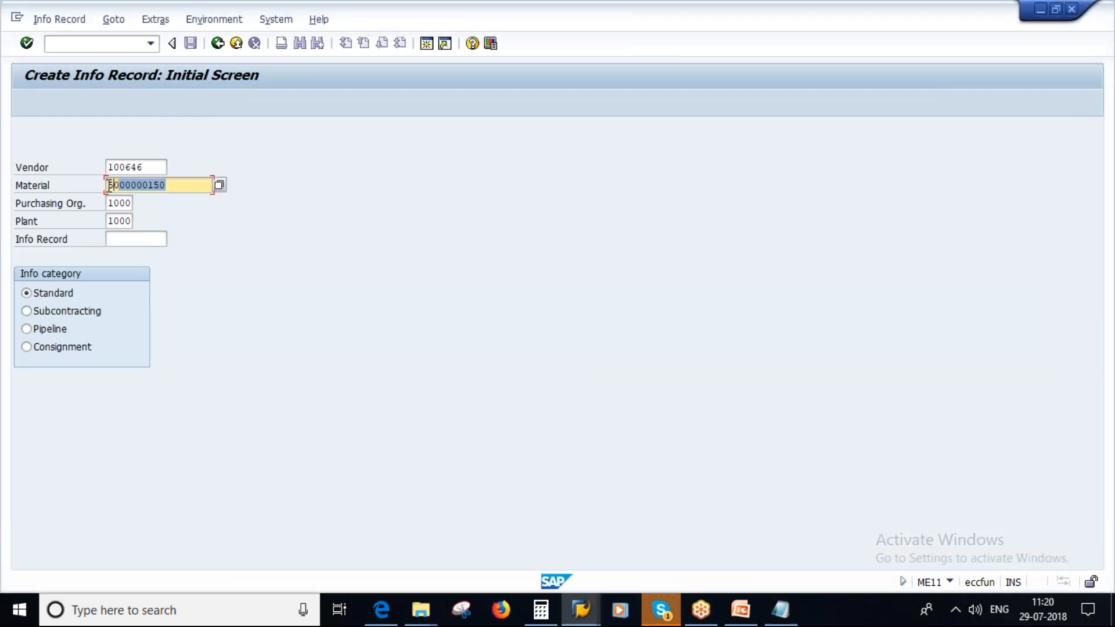
{"action": "key", "text": "alt+Tab"}
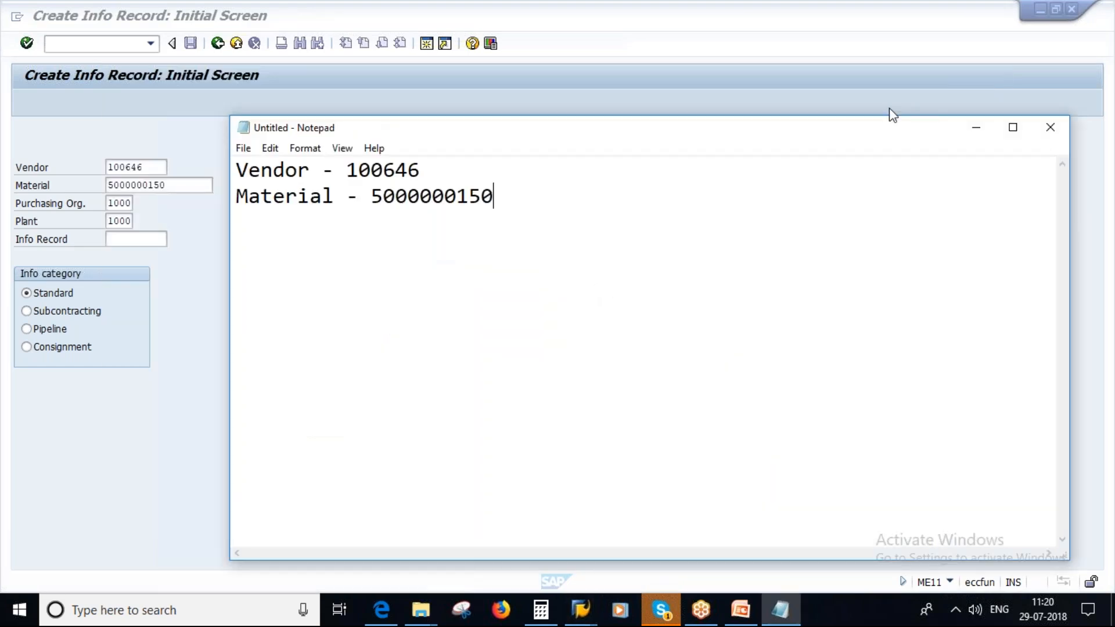
{"action": "left_click", "coordinate": [971, 130]}
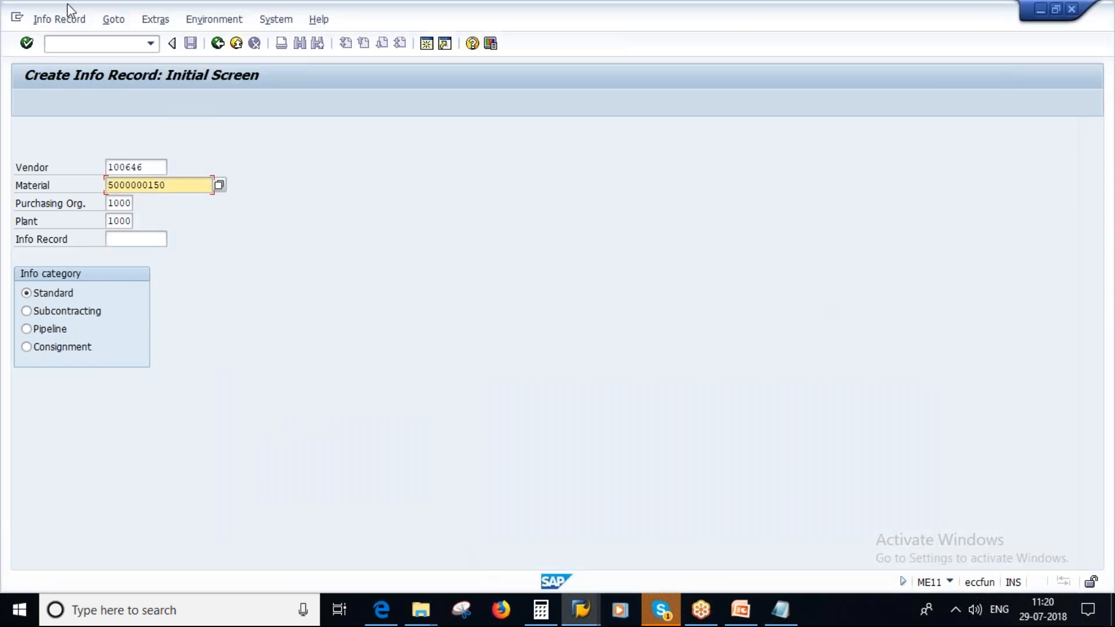
{"action": "left_click", "coordinate": [62, 20]}
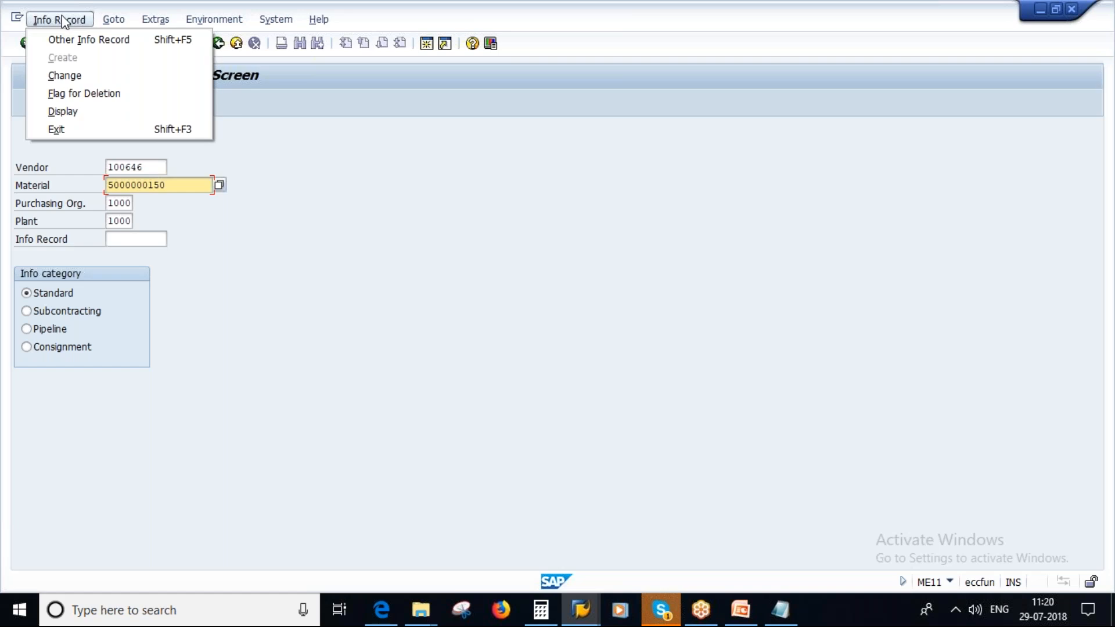
{"action": "left_click", "coordinate": [68, 110]}
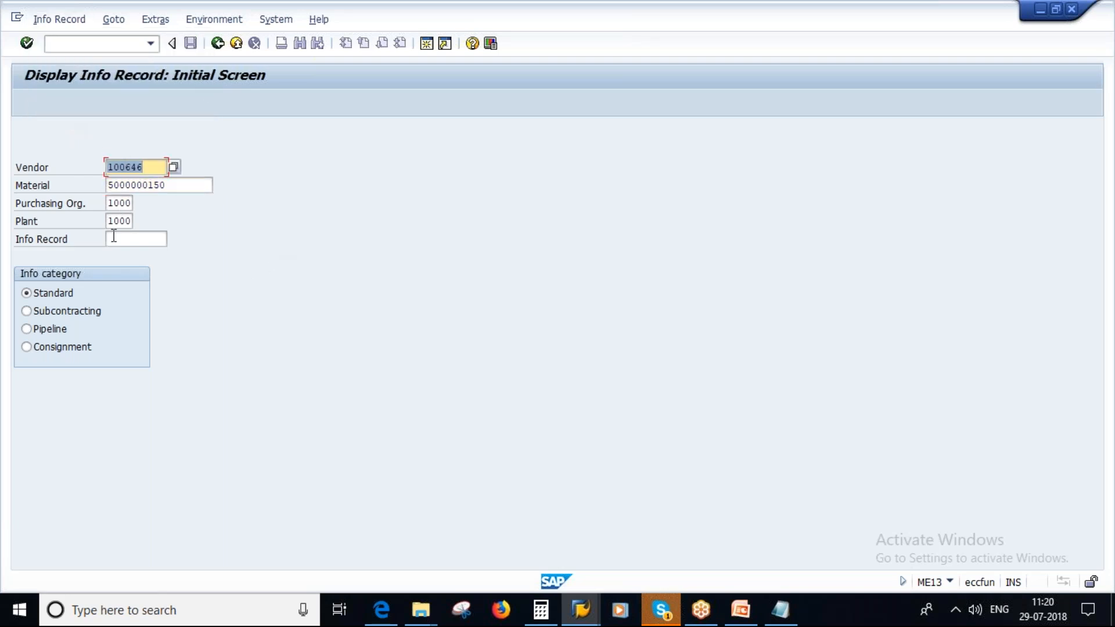
{"action": "key", "text": "Return"}
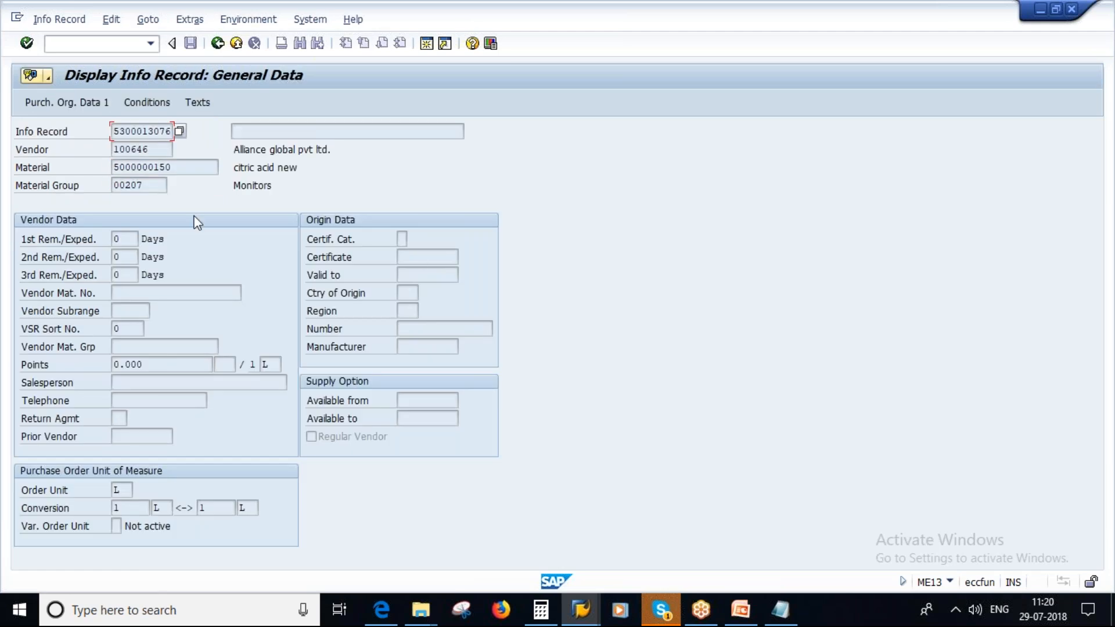
Consult the application prerequisites on the PO prerequisites slide in PowerPoint and return to the SAP info record
{"action": "left_click", "coordinate": [740, 610]}
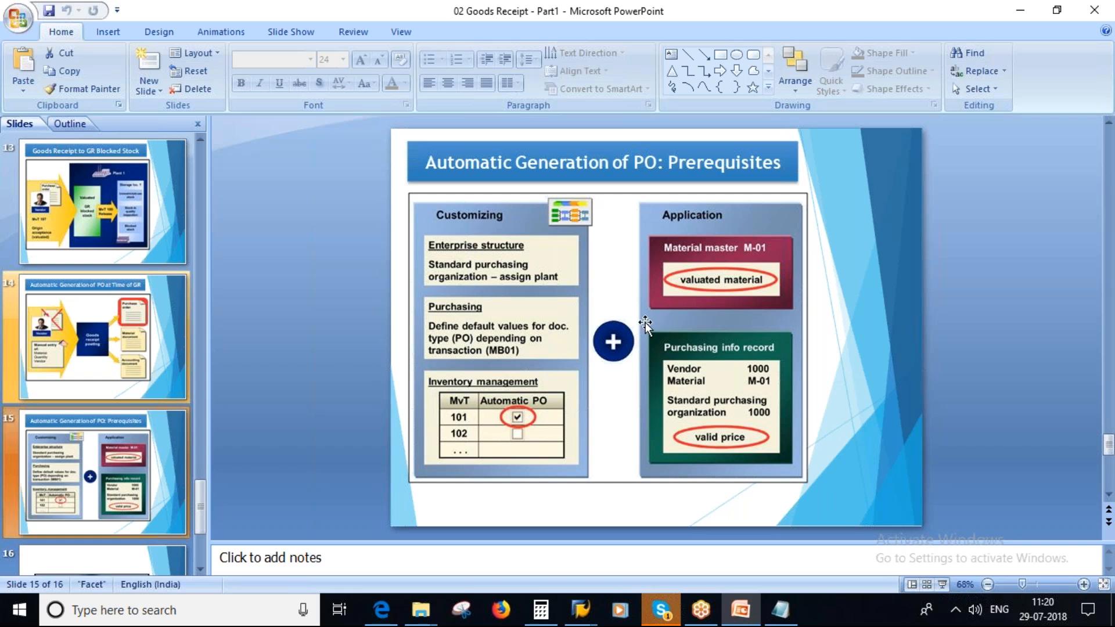
{"action": "scroll", "coordinate": [136, 441], "scroll_direction": "down", "scroll_amount": 1}
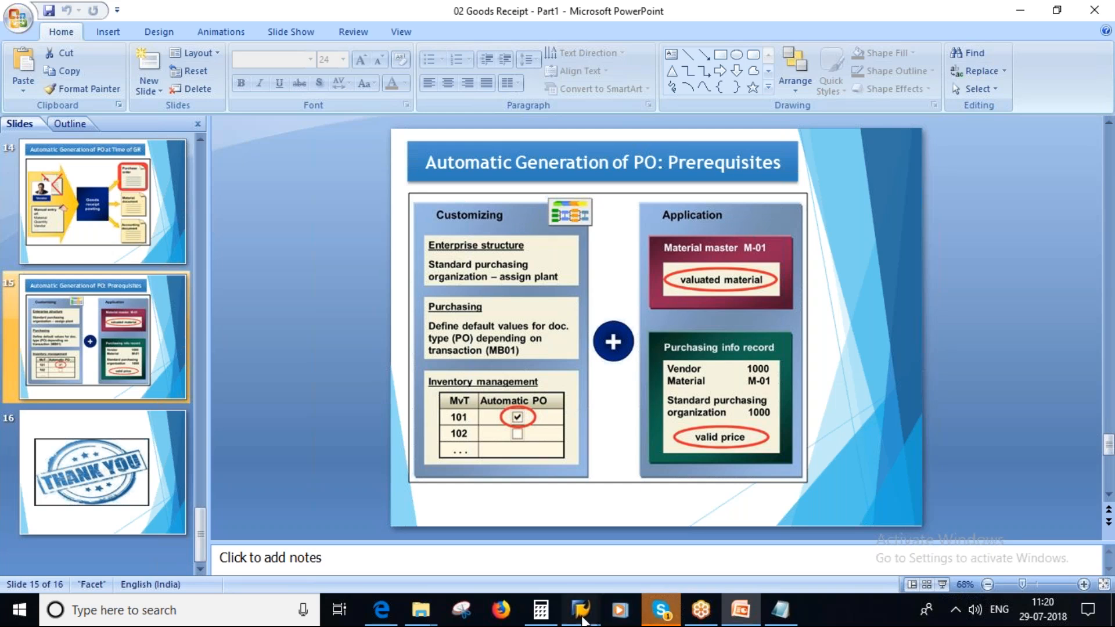
{"action": "mouse_move", "coordinate": [581, 610]}
{"action": "left_click", "coordinate": [718, 535]}
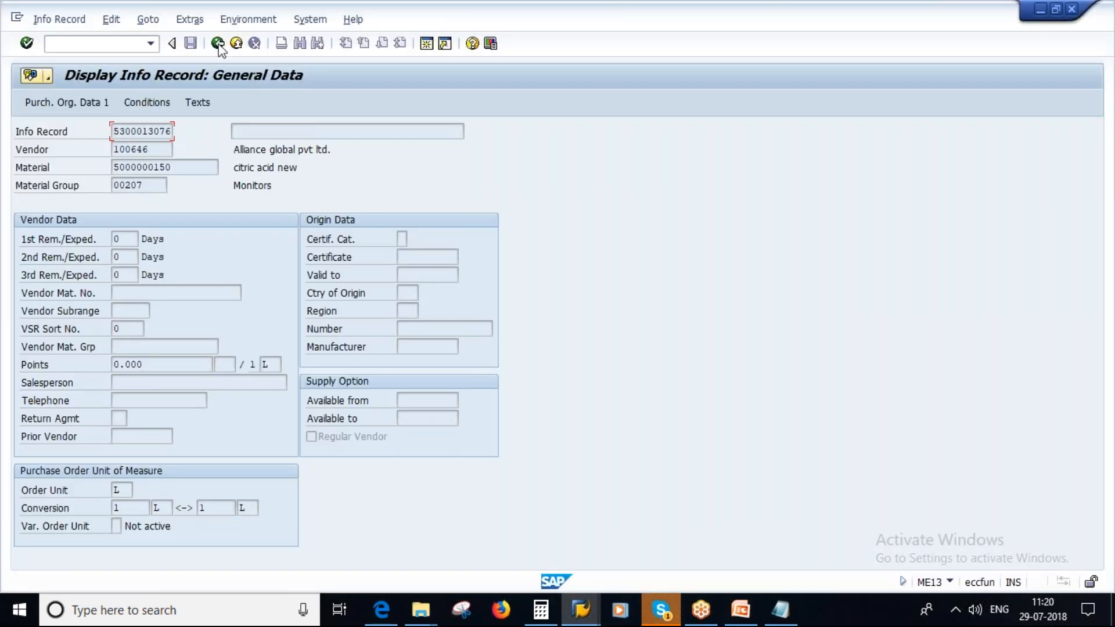
Leave the info record display and open transaction MIGO for a goods receipt
{"action": "left_click", "coordinate": [217, 43]}
{"action": "left_click", "coordinate": [218, 45]}
{"action": "type", "text": "migo"}
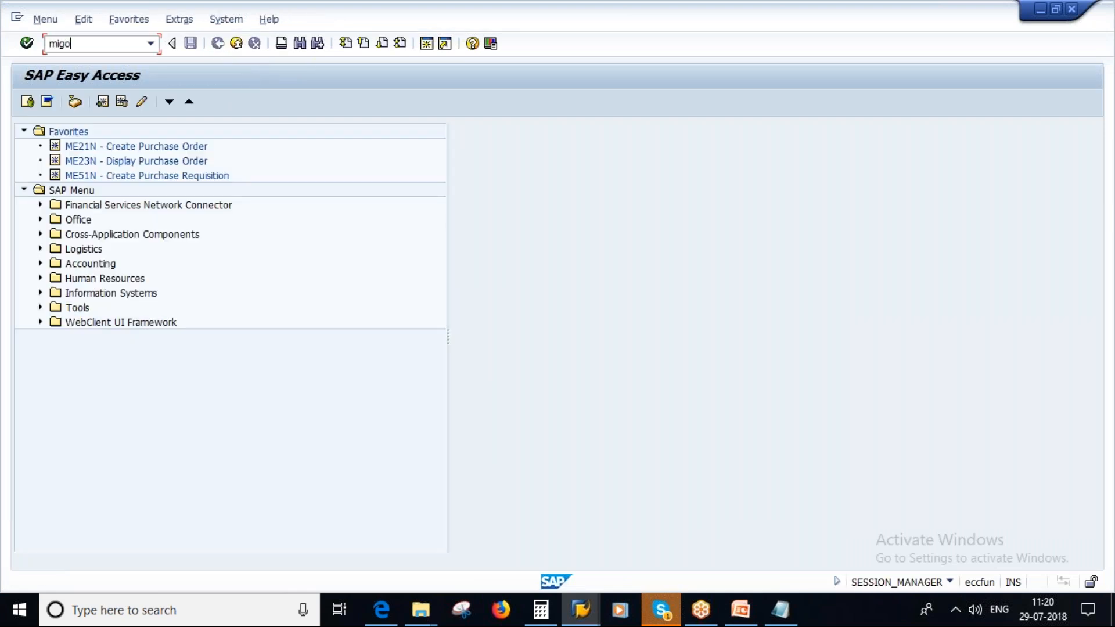
{"action": "key", "text": "Return"}
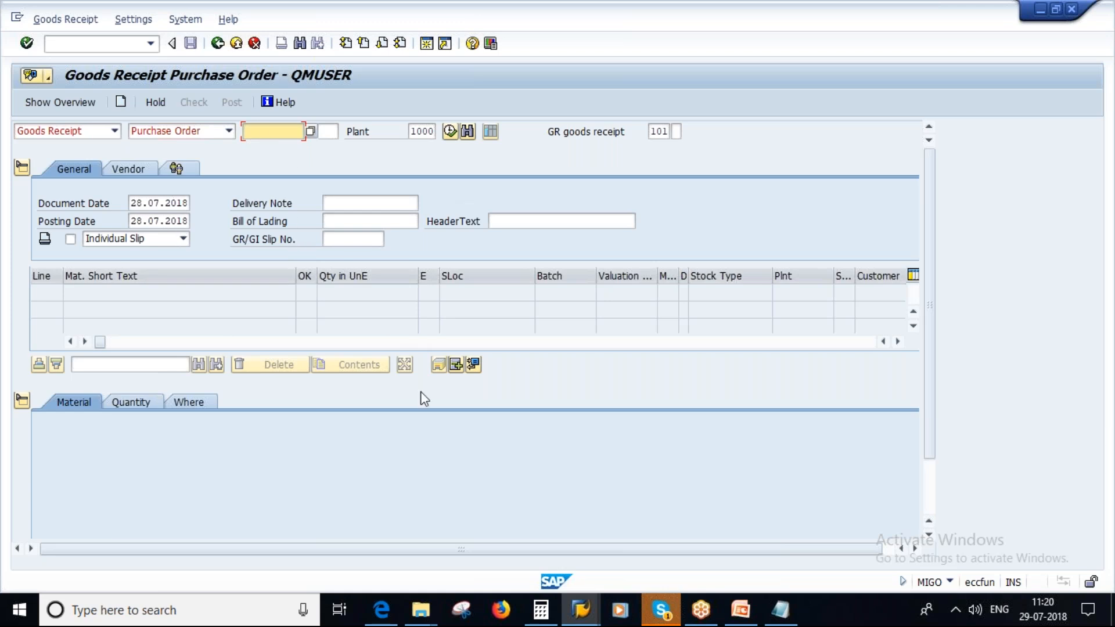
{"action": "left_click", "coordinate": [457, 365]}
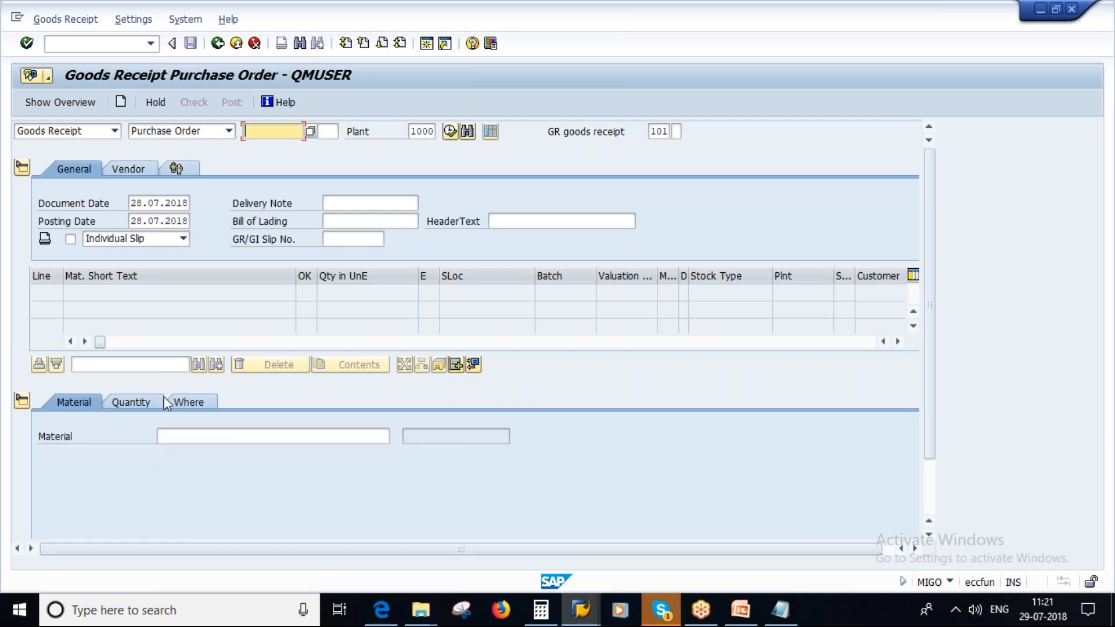
{"action": "left_click", "coordinate": [203, 436]}
{"action": "left_click", "coordinate": [781, 621]}
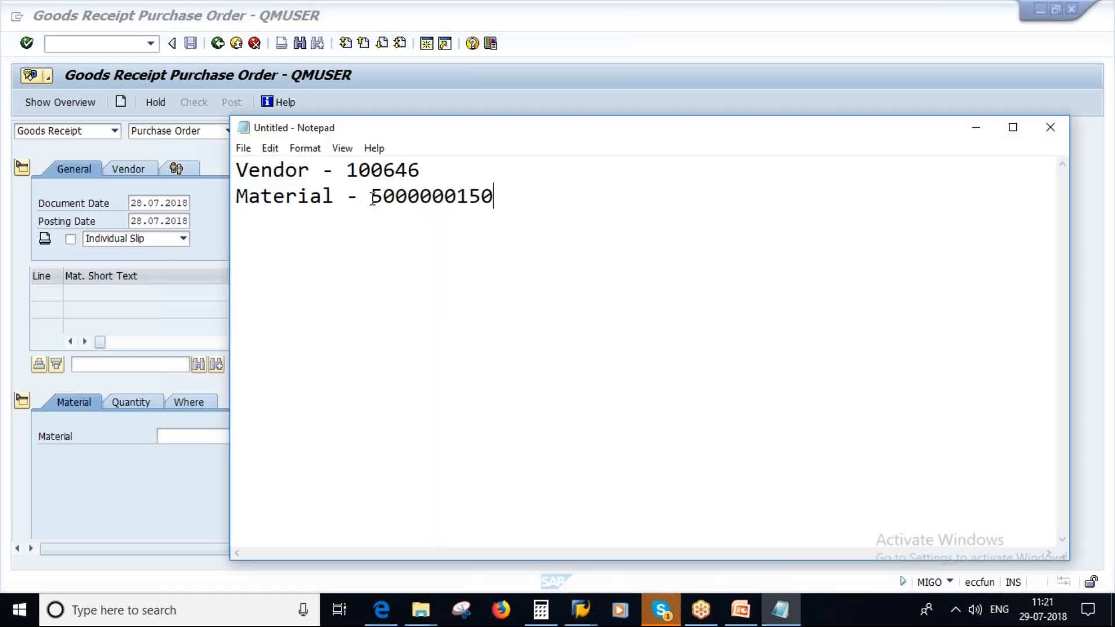
{"action": "left_click_drag", "start_coordinate": [373, 199], "coordinate": [503, 195]}
{"action": "key", "text": "ctrl+c"}
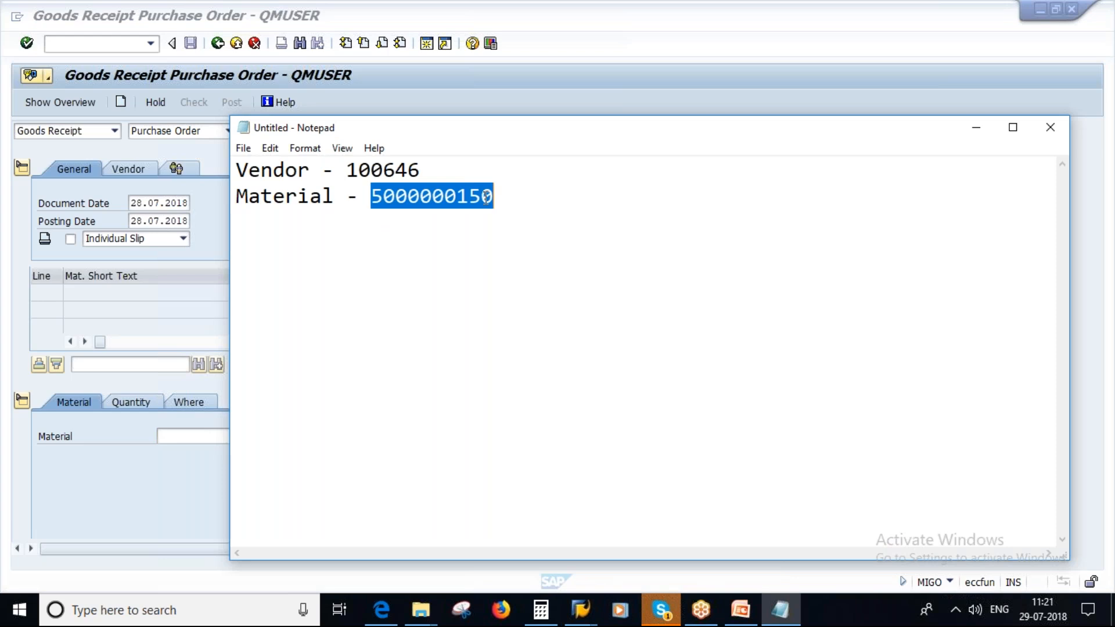
{"action": "left_click", "coordinate": [177, 435]}
{"action": "key", "text": "ctrl+v"}
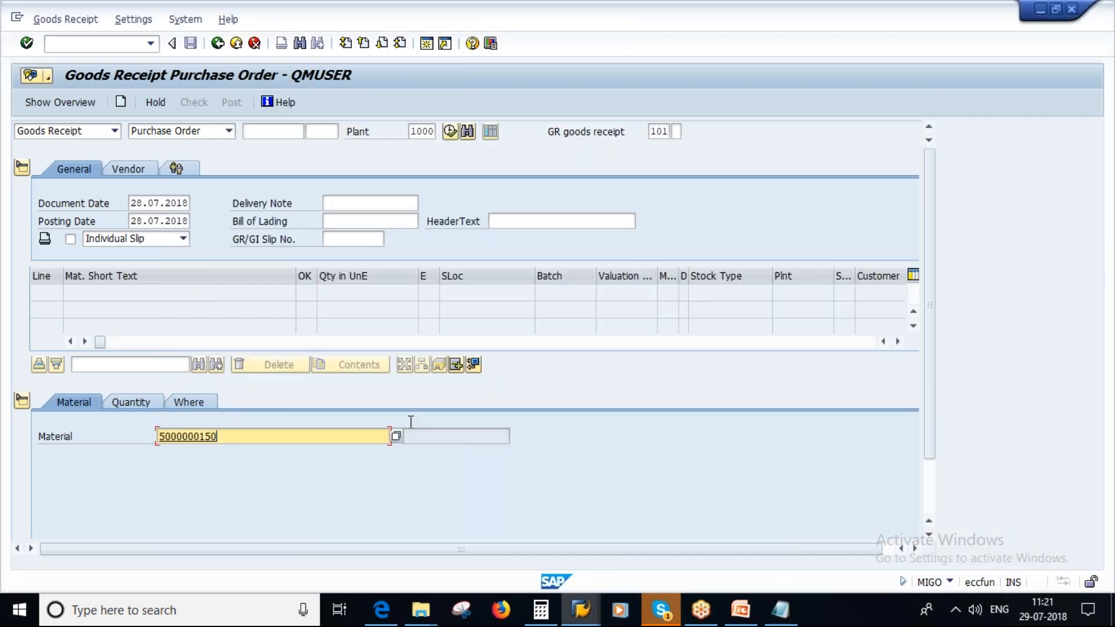
{"action": "key", "text": "Return"}
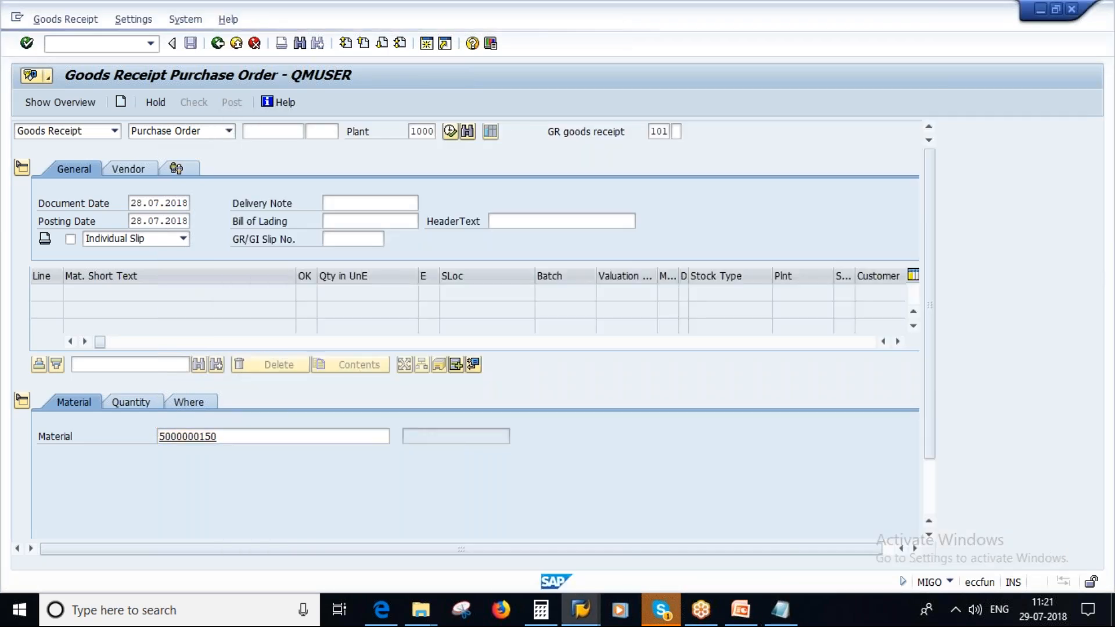
Set the citric acid item's quantity in unit of entry to 500
{"action": "left_click", "coordinate": [129, 402]}
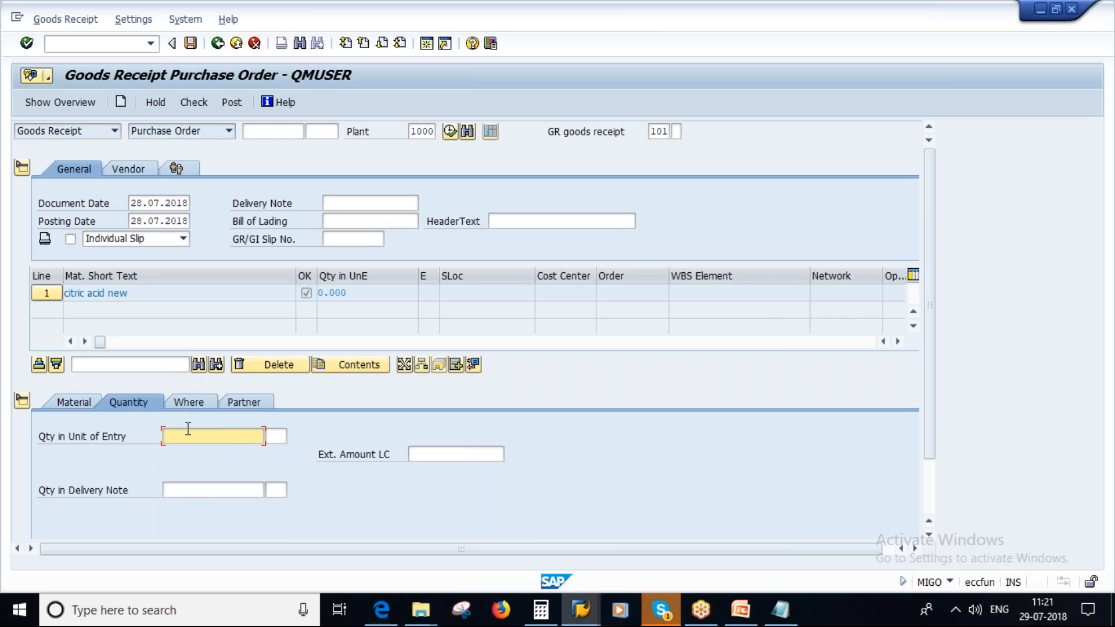
{"action": "type", "text": "500"}
{"action": "key", "text": "Return"}
Set the item's receiving plant to 1000 and its storage location to L000
{"action": "left_click", "coordinate": [189, 402]}
{"action": "left_click", "coordinate": [189, 471]}
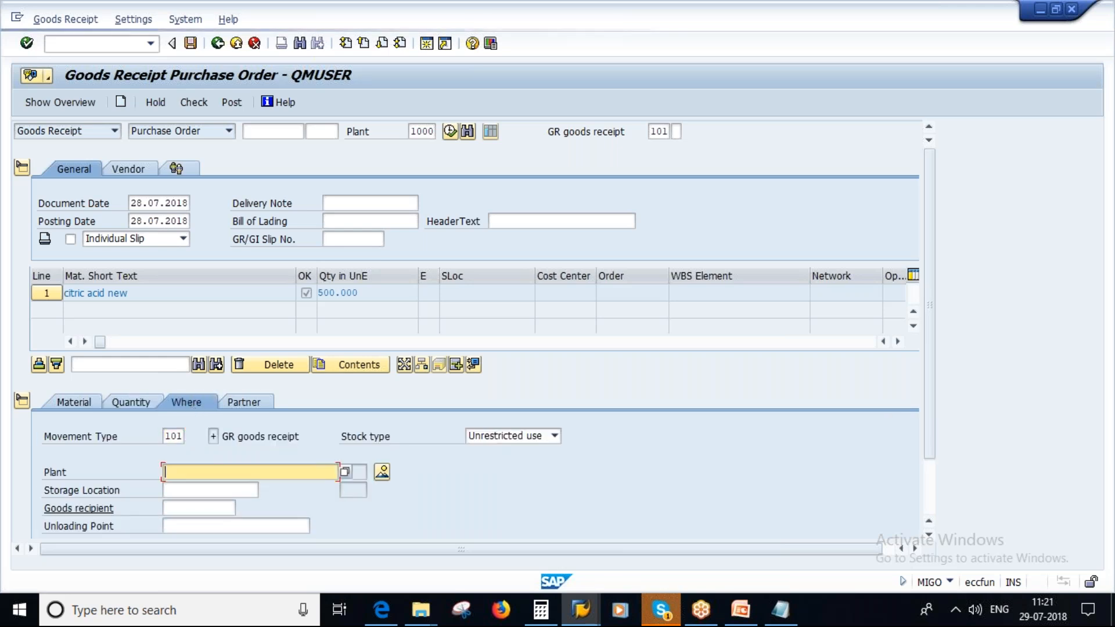
{"action": "left_click", "coordinate": [186, 486]}
{"action": "left_click", "coordinate": [187, 490]}
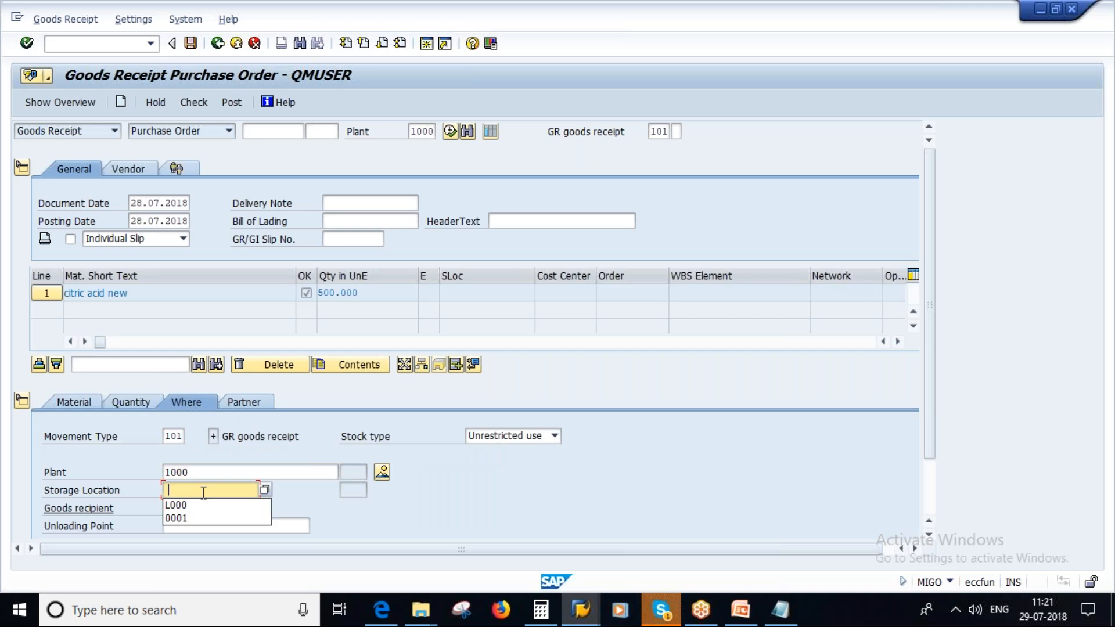
{"action": "left_click", "coordinate": [185, 503]}
{"action": "key", "text": "Return"}
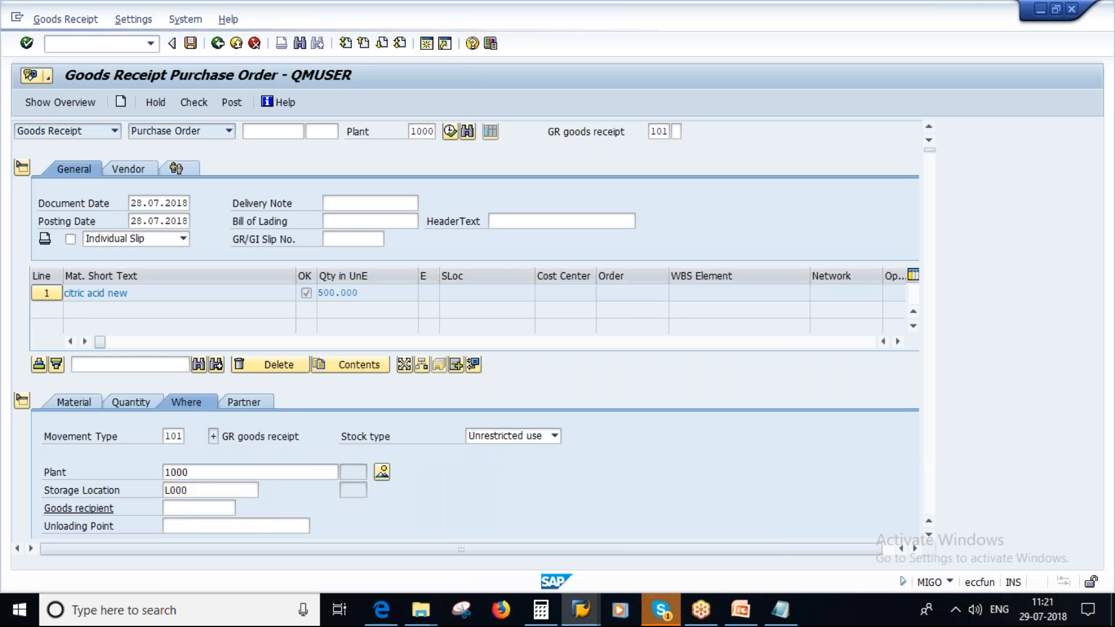
Enter the vendor number copied from the Notepad note as the item's partner vendor
{"action": "left_click", "coordinate": [252, 402]}
{"action": "left_click", "coordinate": [197, 434]}
{"action": "left_click", "coordinate": [781, 609]}
{"action": "left_click_drag", "start_coordinate": [347, 170], "coordinate": [428, 169]}
{"action": "key", "text": "ctrl+c"}
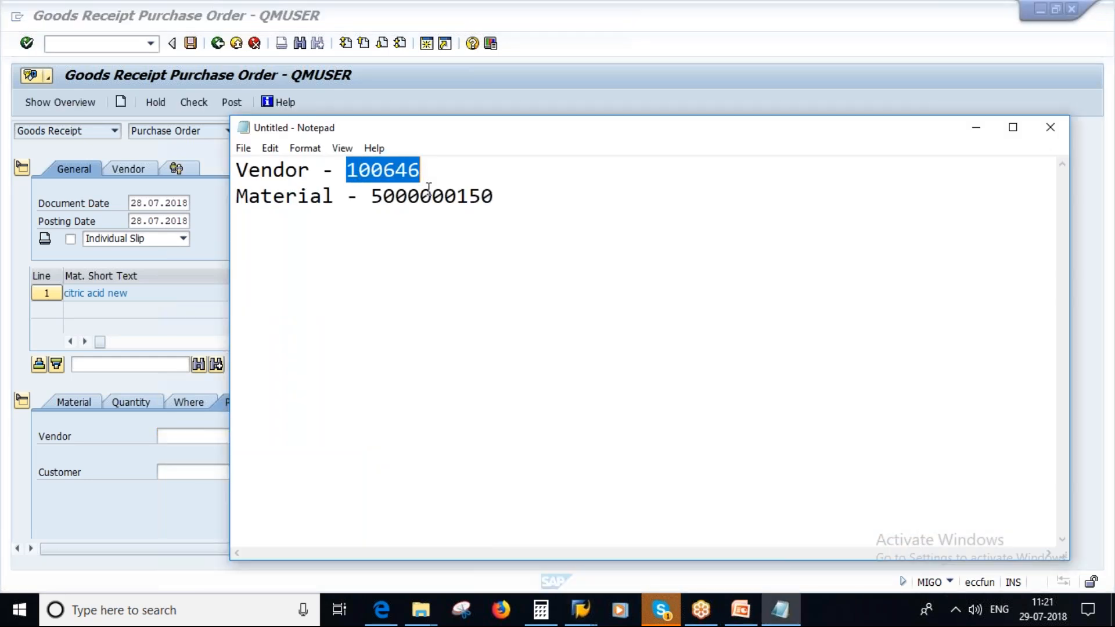
{"action": "left_click", "coordinate": [182, 437]}
{"action": "left_click", "coordinate": [182, 437]}
{"action": "key", "text": "ctrl+v"}
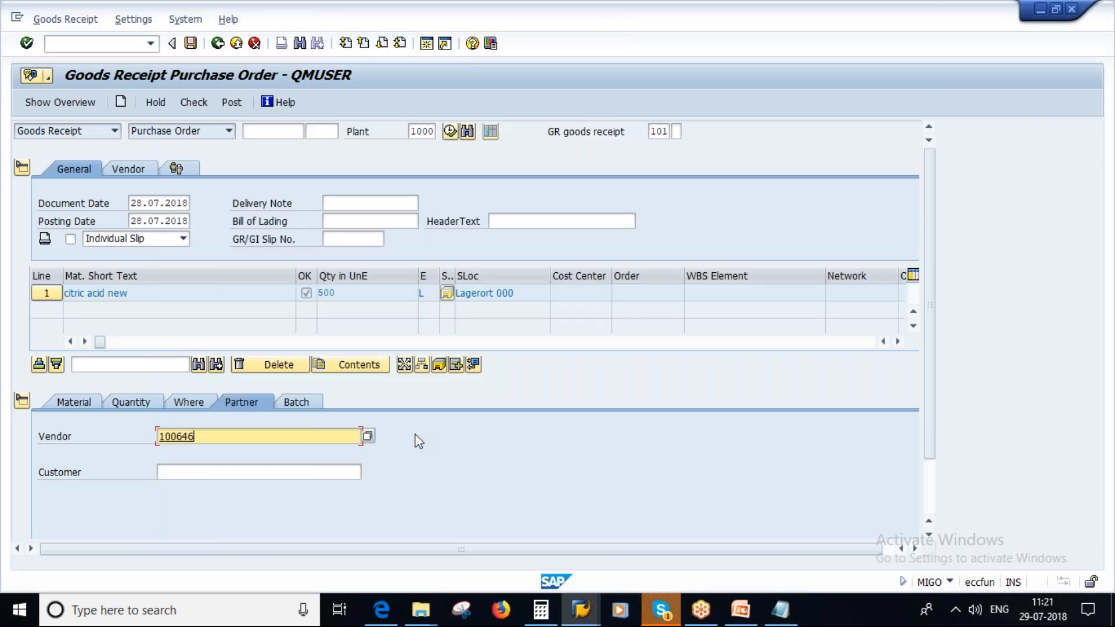
{"action": "key", "text": "Return"}
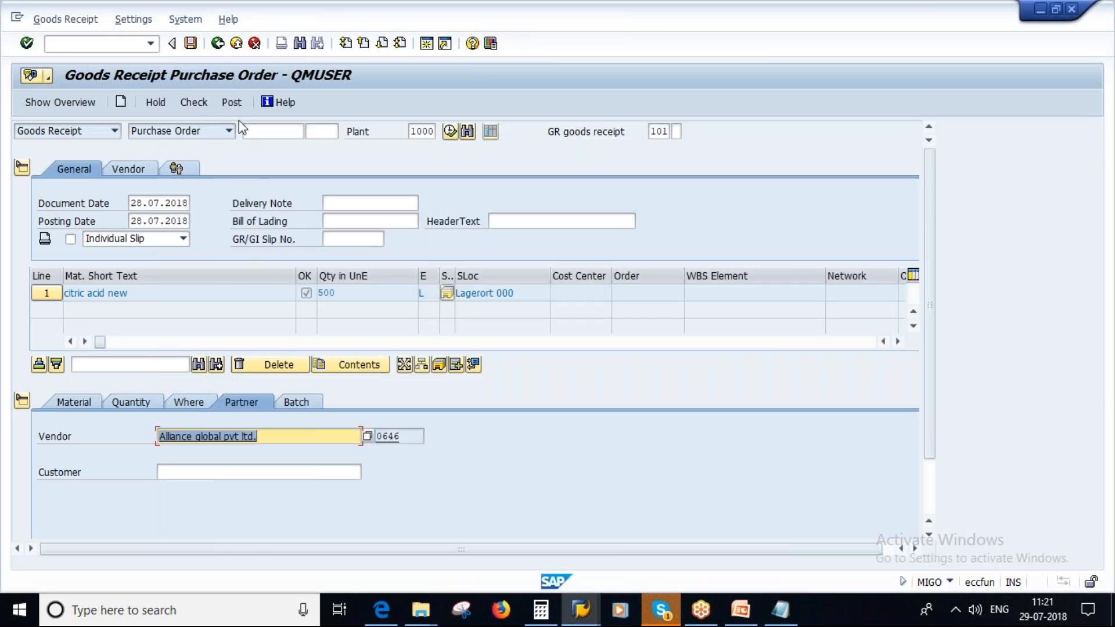
Check the goods receipt, accept the log, and set the new batch's SLED/BBD to 31.12.2019
{"action": "left_click", "coordinate": [195, 103]}
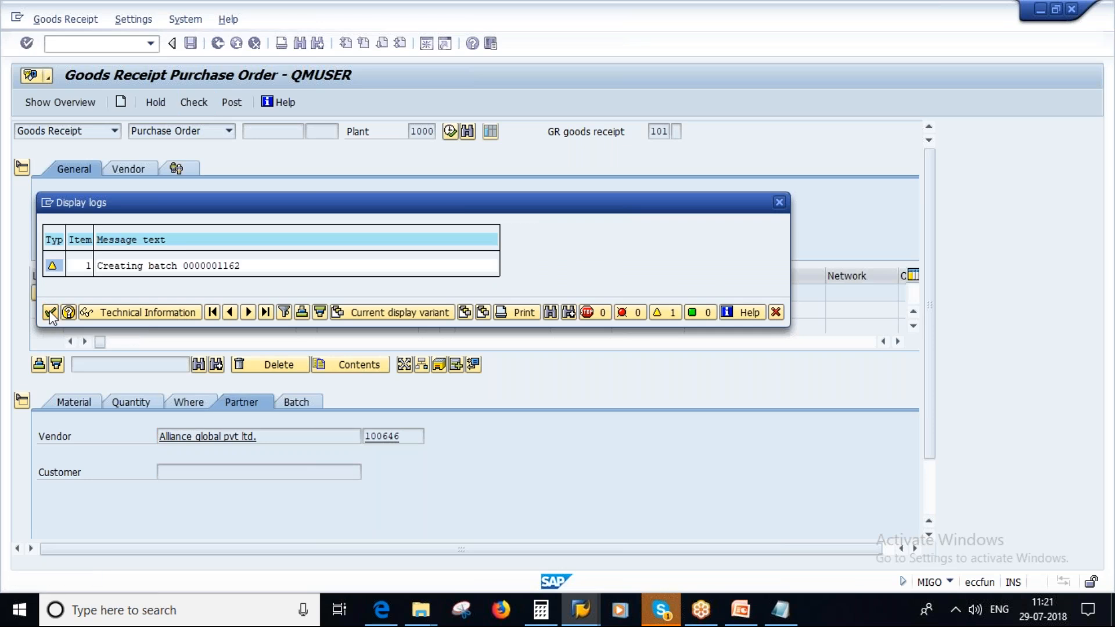
{"action": "left_click", "coordinate": [50, 312]}
{"action": "left_click", "coordinate": [301, 401]}
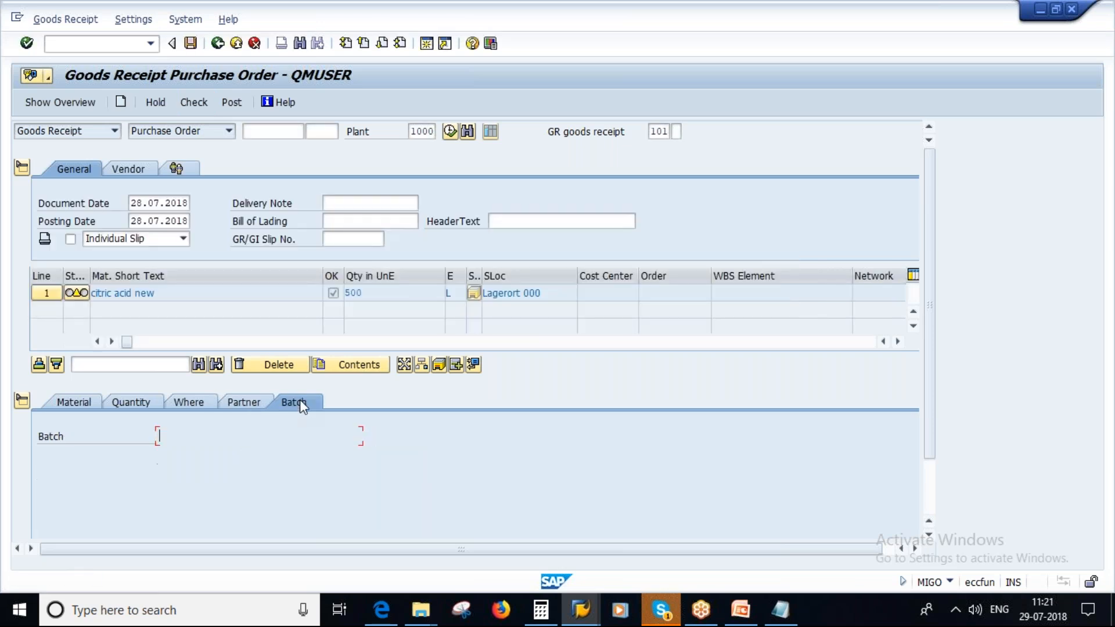
{"action": "left_click", "coordinate": [187, 492]}
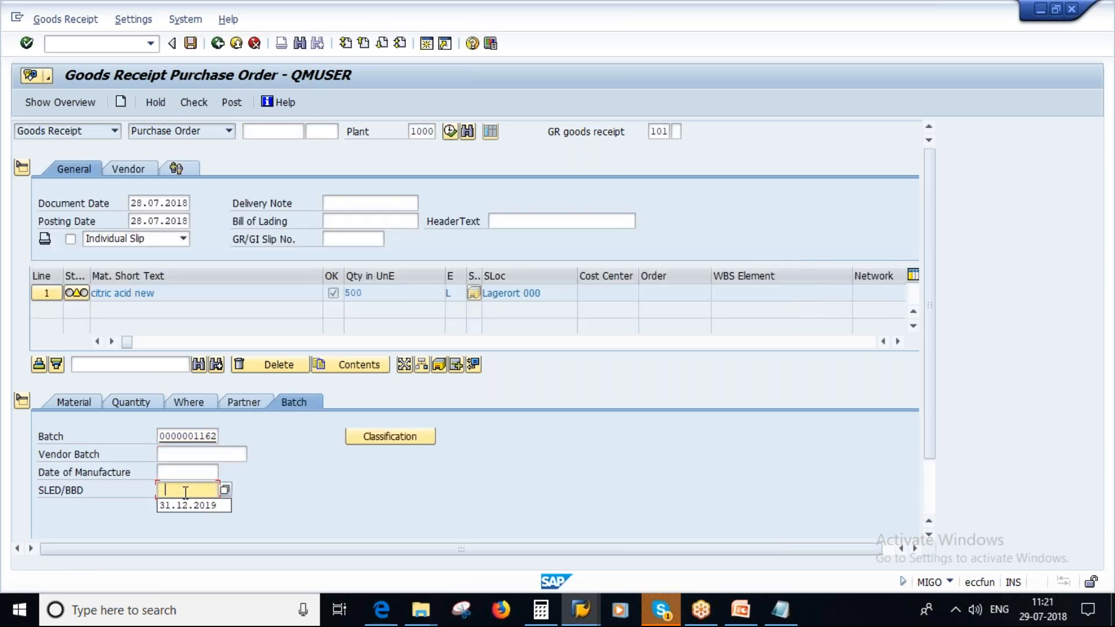
{"action": "left_click", "coordinate": [186, 506]}
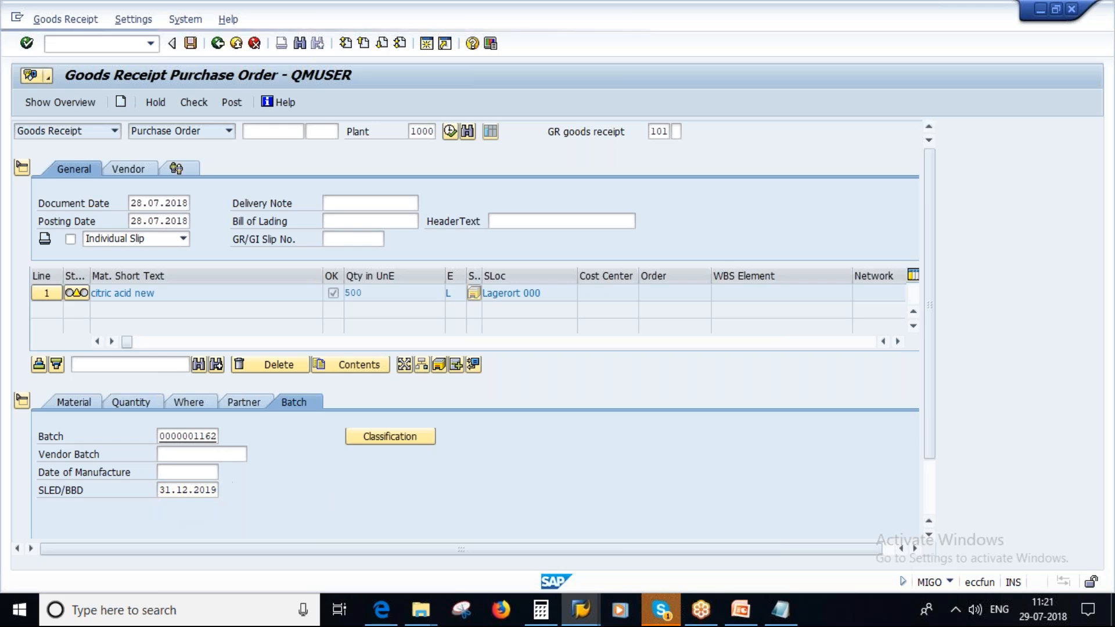
{"action": "key", "text": "Return"}
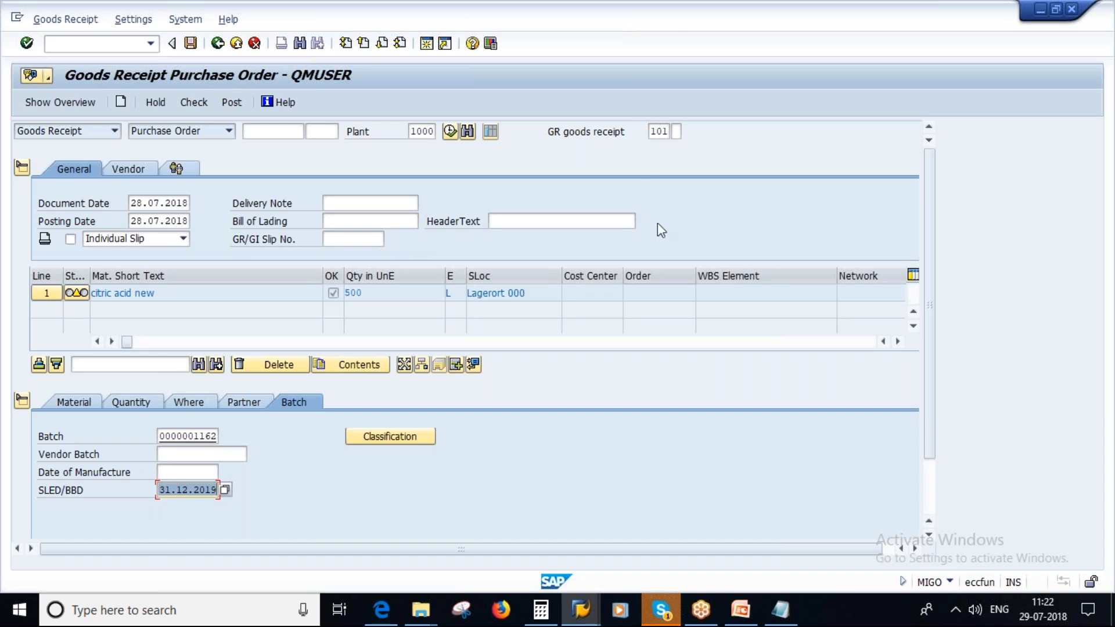
Post the goods receipt and display its material document in MIGO
{"action": "left_click", "coordinate": [190, 44]}
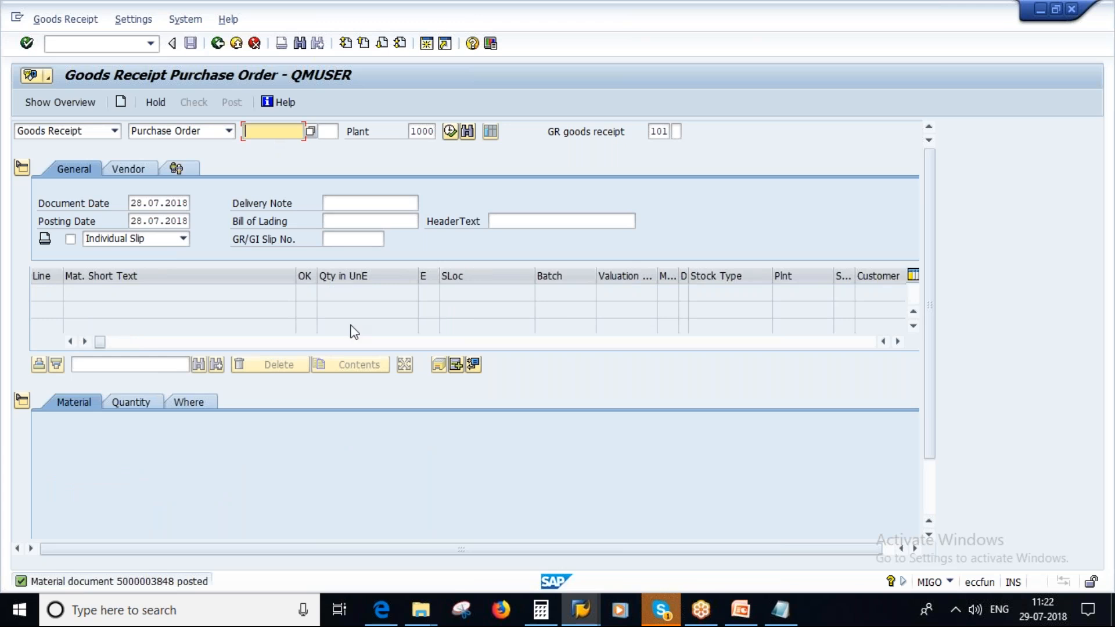
{"action": "left_click", "coordinate": [137, 587]}
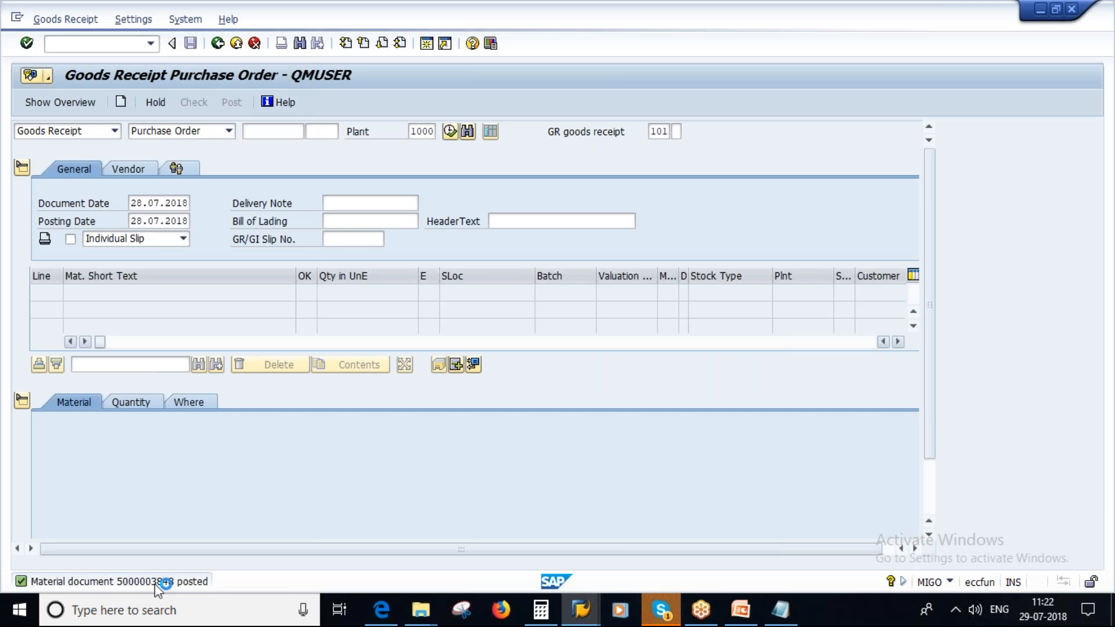
{"action": "left_click_drag", "start_coordinate": [26, 151], "coordinate": [129, 141]}
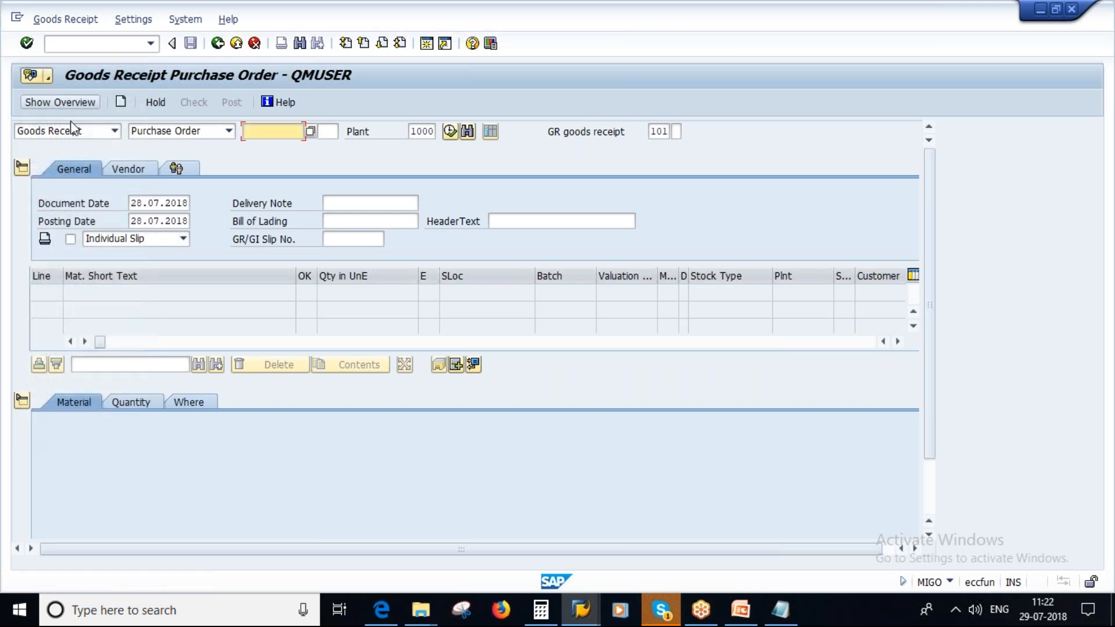
{"action": "left_click", "coordinate": [115, 132]}
{"action": "left_click", "coordinate": [34, 161]}
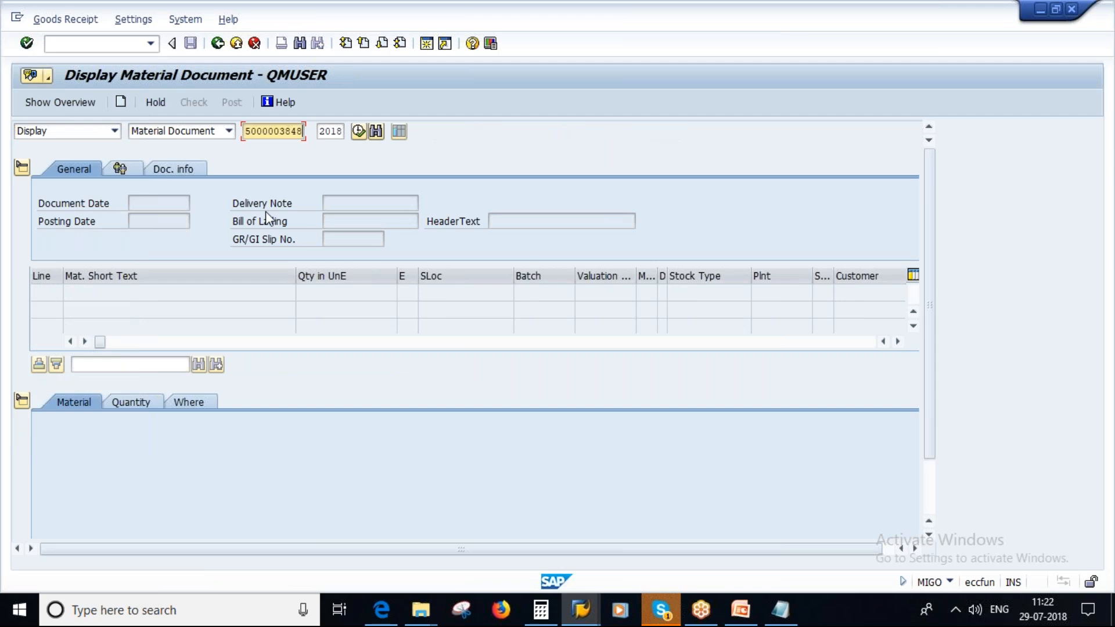
{"action": "key", "text": "Return"}
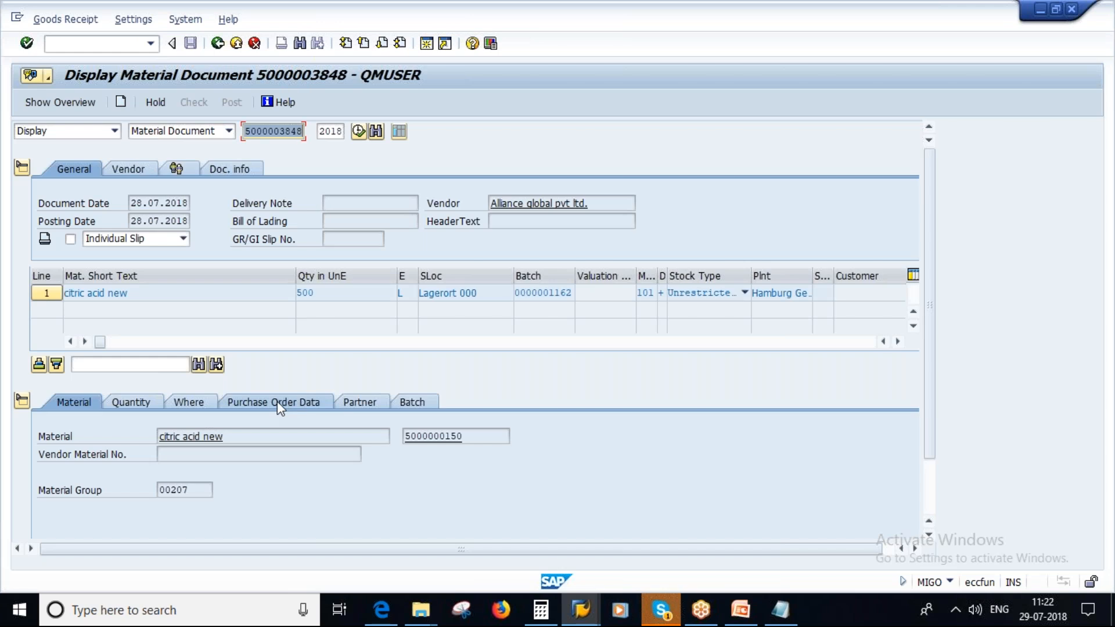
Open the purchase order linked to the material document's item and view the order item's quantity and purchase order history
{"action": "left_click", "coordinate": [277, 402]}
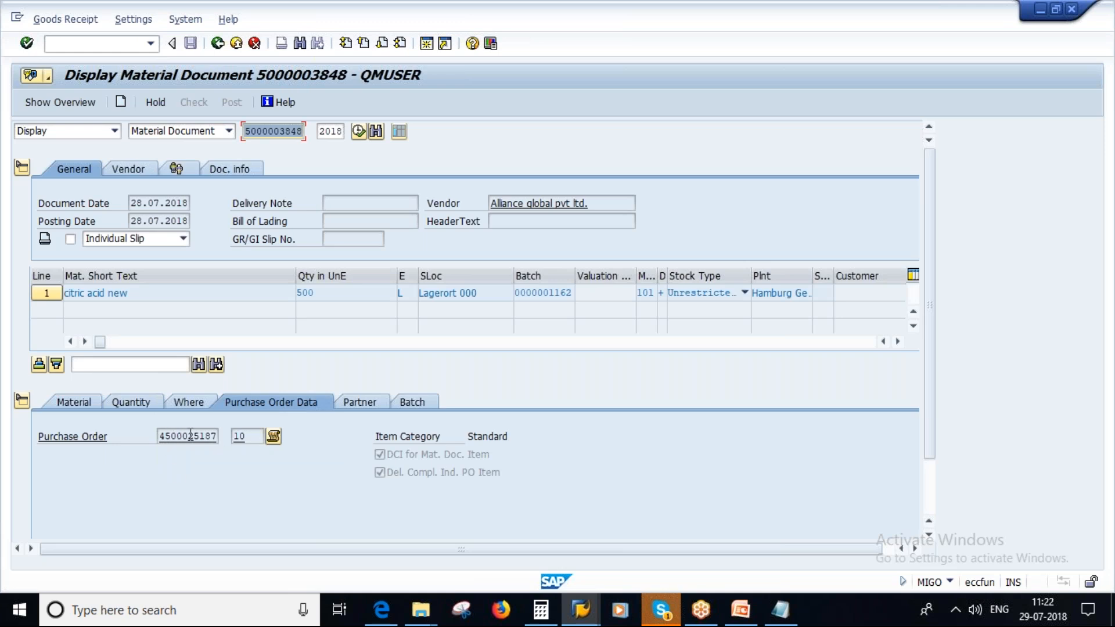
{"action": "left_click", "coordinate": [163, 436]}
{"action": "left_click_drag", "start_coordinate": [162, 437], "coordinate": [218, 437]}
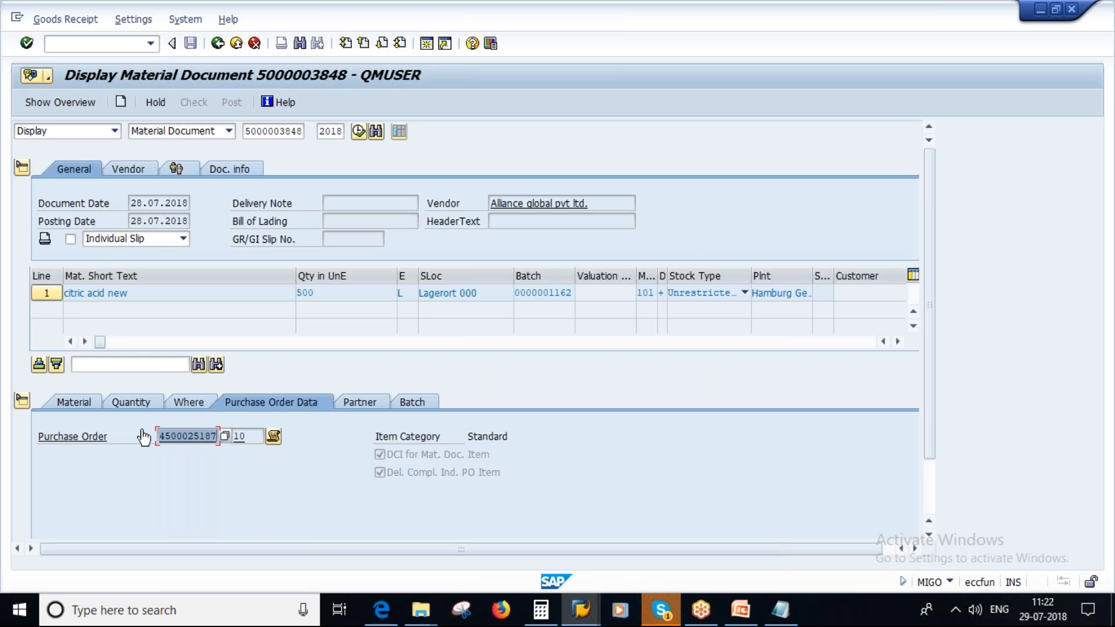
{"action": "left_click", "coordinate": [187, 437]}
{"action": "double_click", "coordinate": [187, 437]}
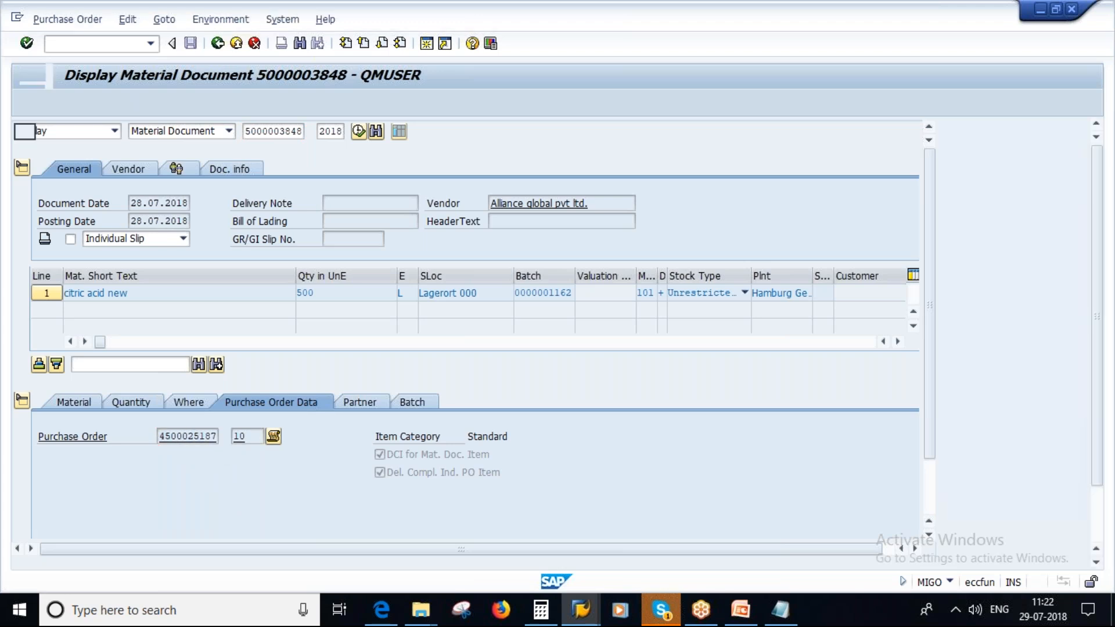
{"action": "double_click", "coordinate": [406, 346]}
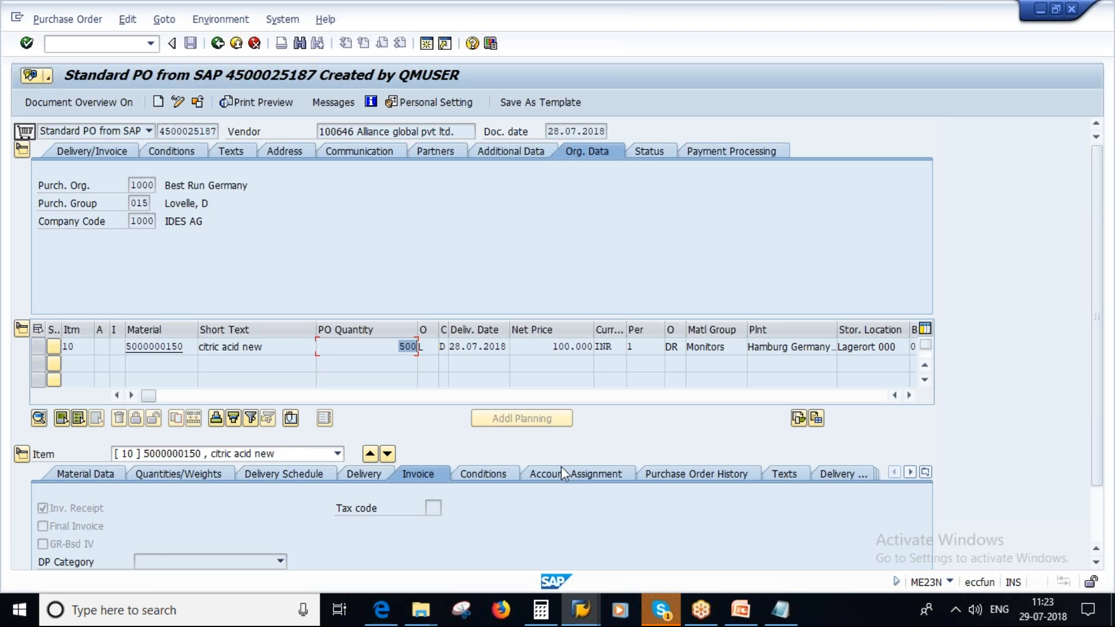
{"action": "left_click", "coordinate": [697, 475]}
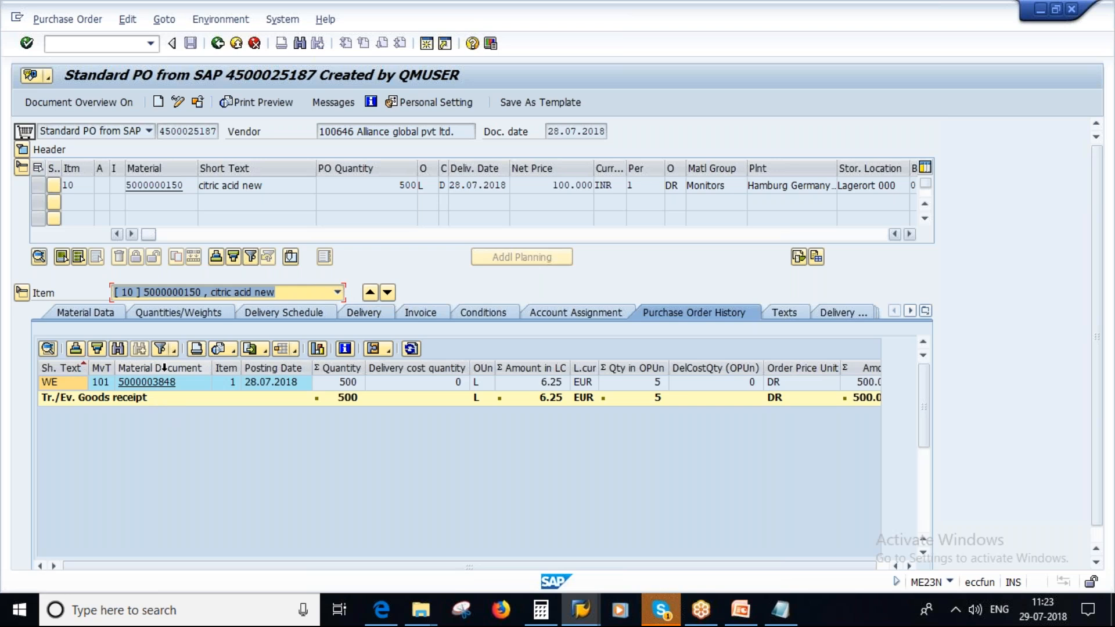
Consult the PO prerequisites slide in PowerPoint and inspect the available document types in the SAP purchase order
{"action": "left_click", "coordinate": [736, 615]}
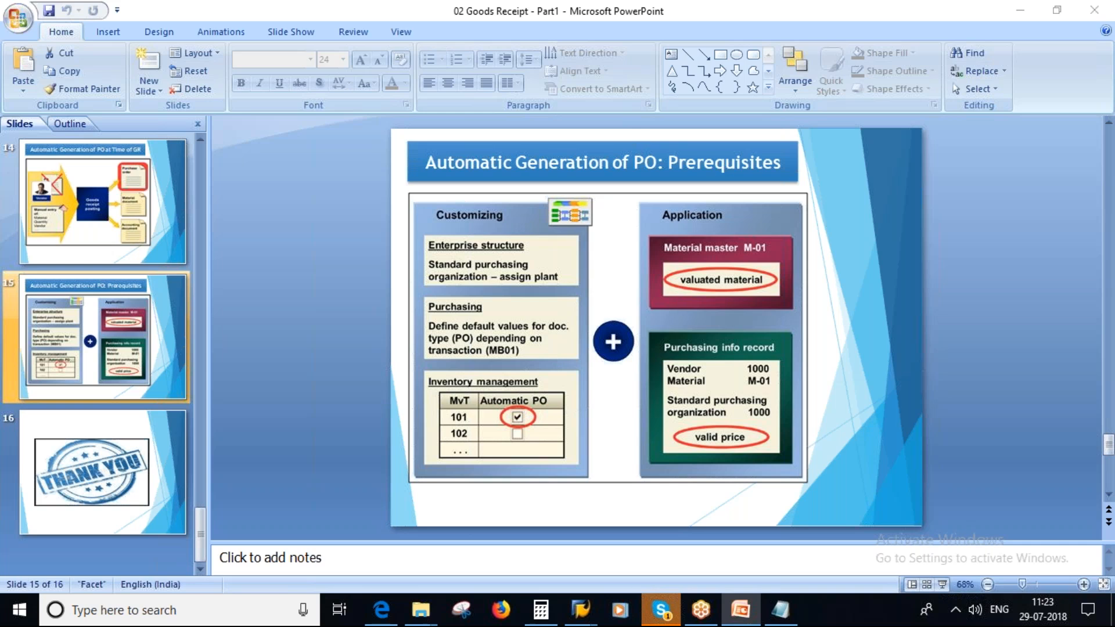
{"action": "key", "text": "alt+Tab"}
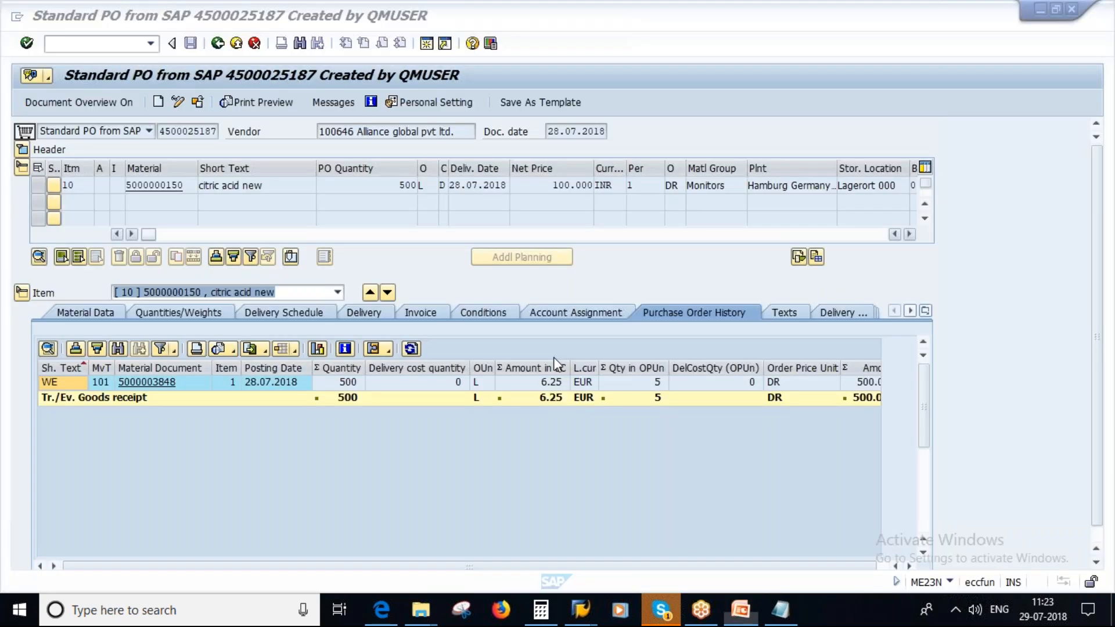
{"action": "left_click", "coordinate": [149, 133]}
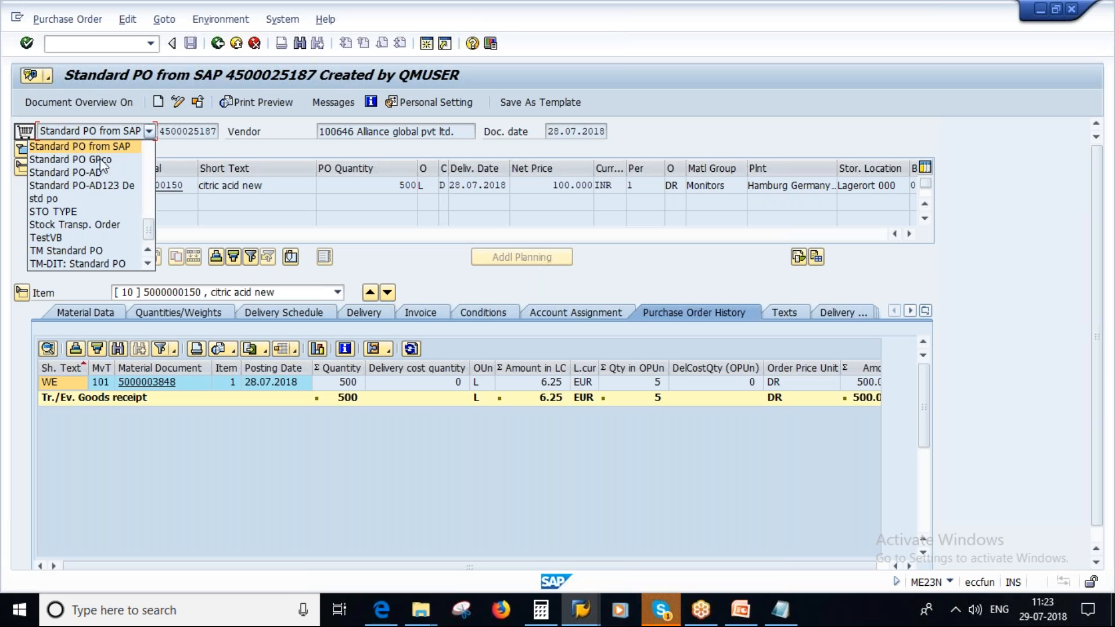
{"action": "key", "text": "Down"}
{"action": "key", "text": "Down"}
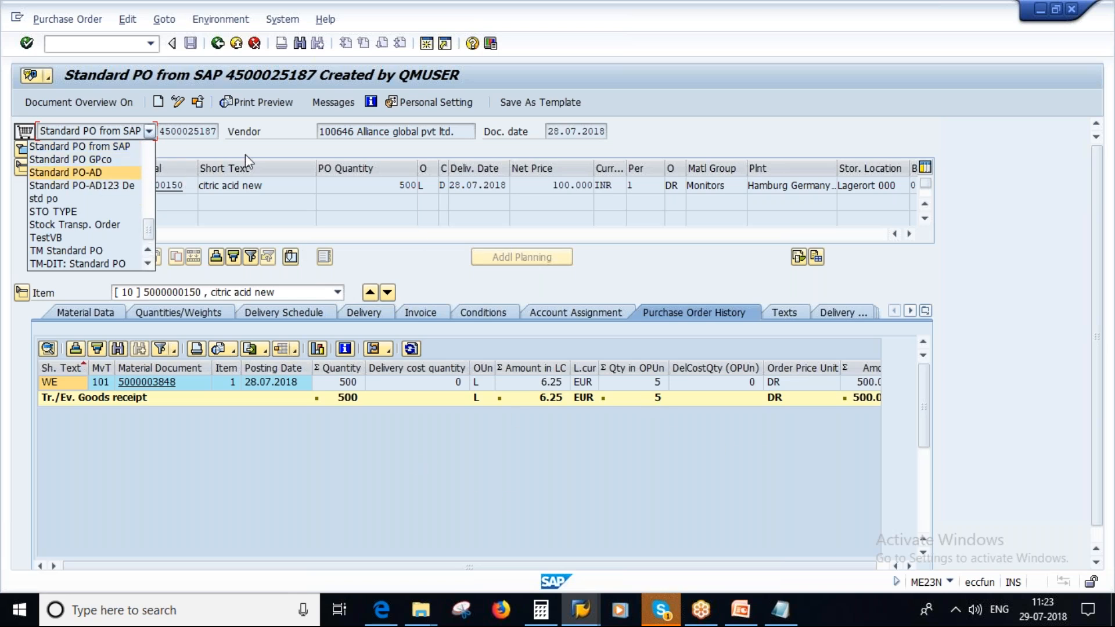
{"action": "key", "text": "Escape"}
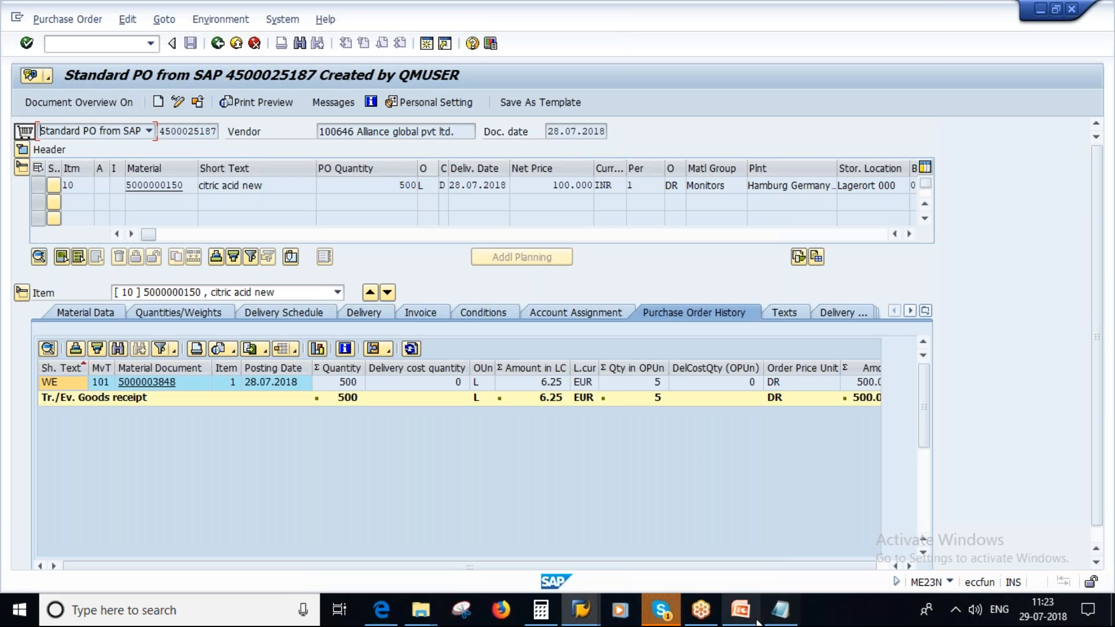
Switch to the Goods Receipt presentation in PowerPoint and look through the earlier slides
{"action": "left_click", "coordinate": [741, 610]}
{"action": "scroll", "coordinate": [82, 389], "scroll_direction": "up", "scroll_amount": 1}
{"action": "scroll", "coordinate": [79, 383], "scroll_direction": "down", "scroll_amount": 1}
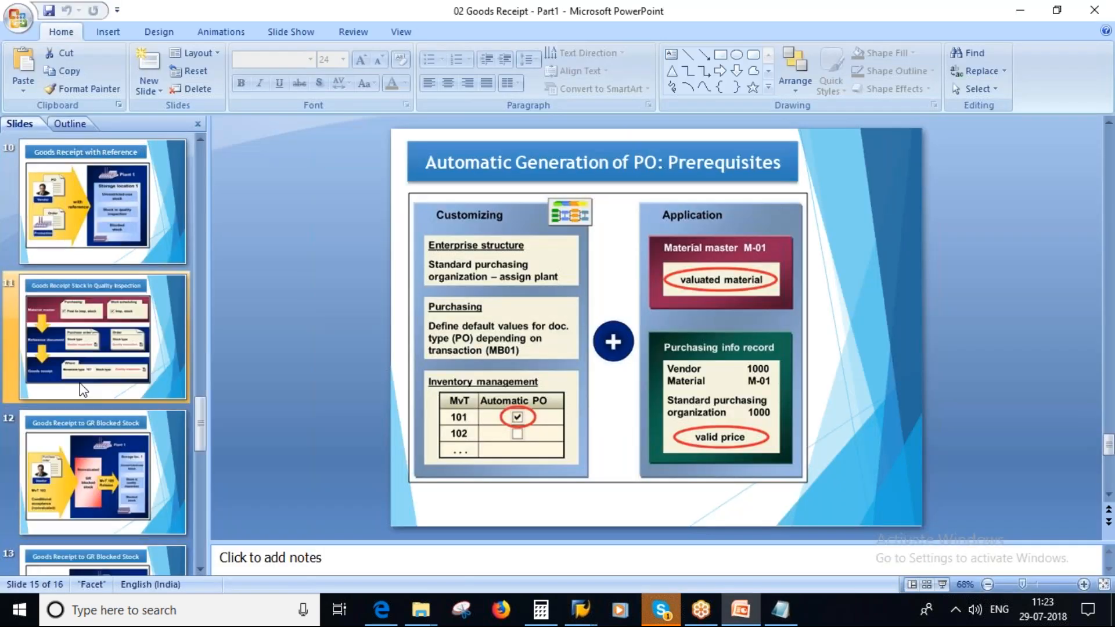